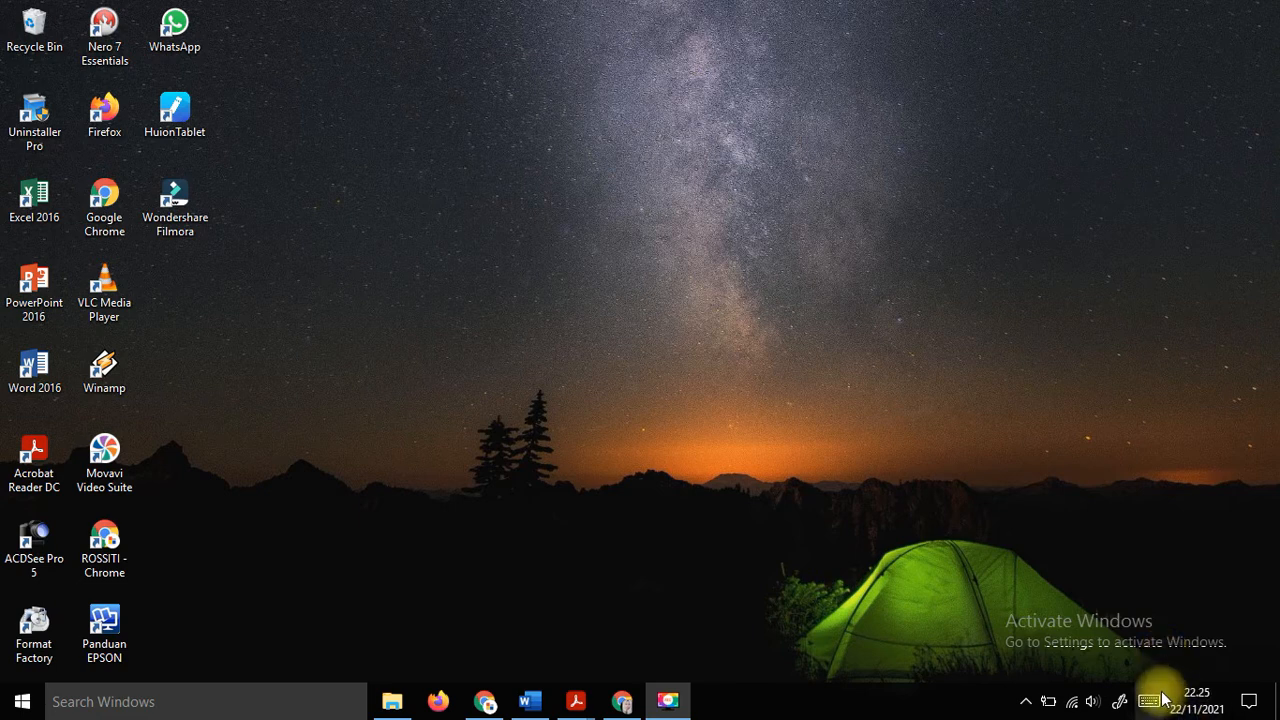
Switch to Word and open the recent document 1.1 MEMBUAT MEDIA PEMBELAJARAN from Downloads.
{"action": "mouse_move", "coordinate": [1153, 692]}
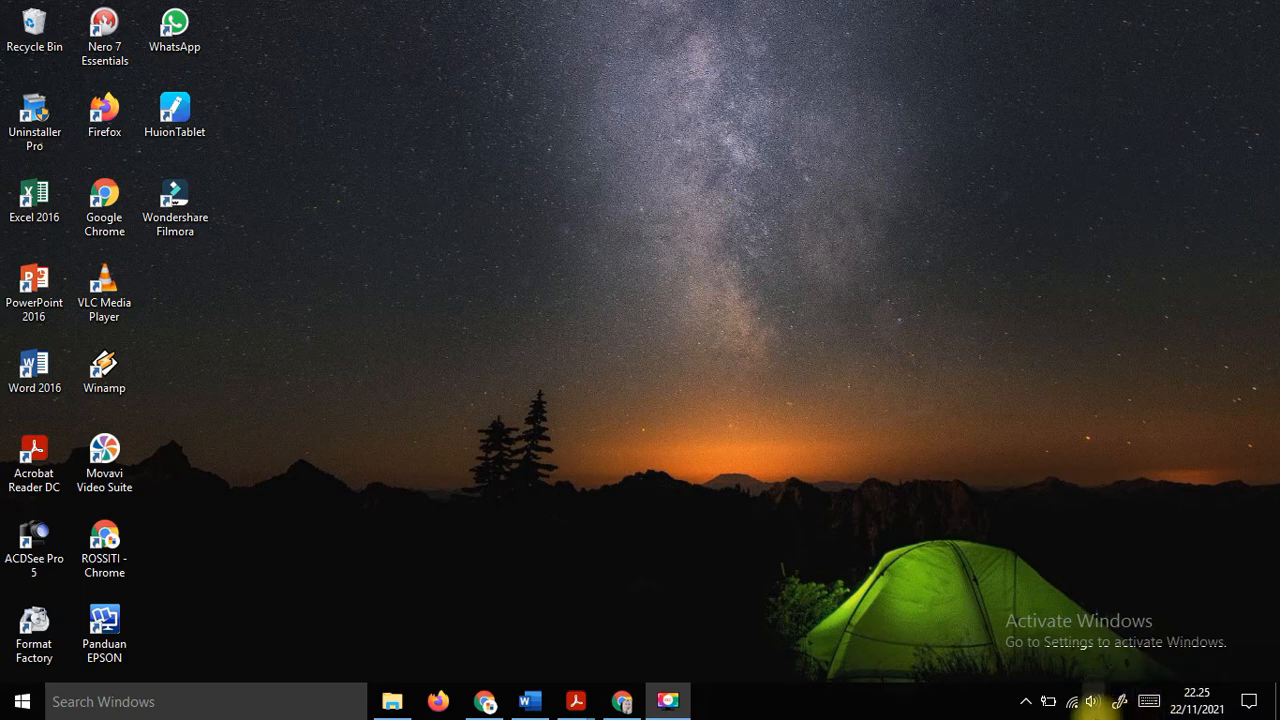
{"action": "left_click", "coordinate": [540, 706]}
{"action": "left_click", "coordinate": [533, 704]}
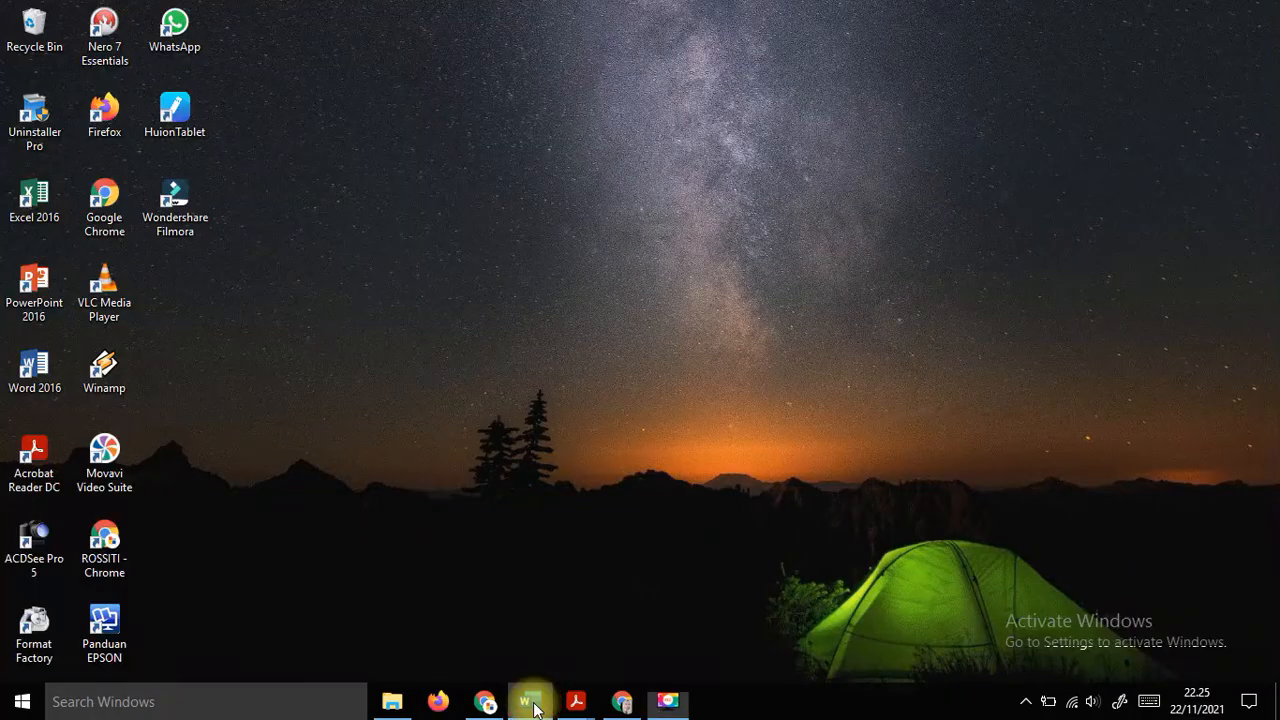
{"action": "left_click", "coordinate": [534, 705]}
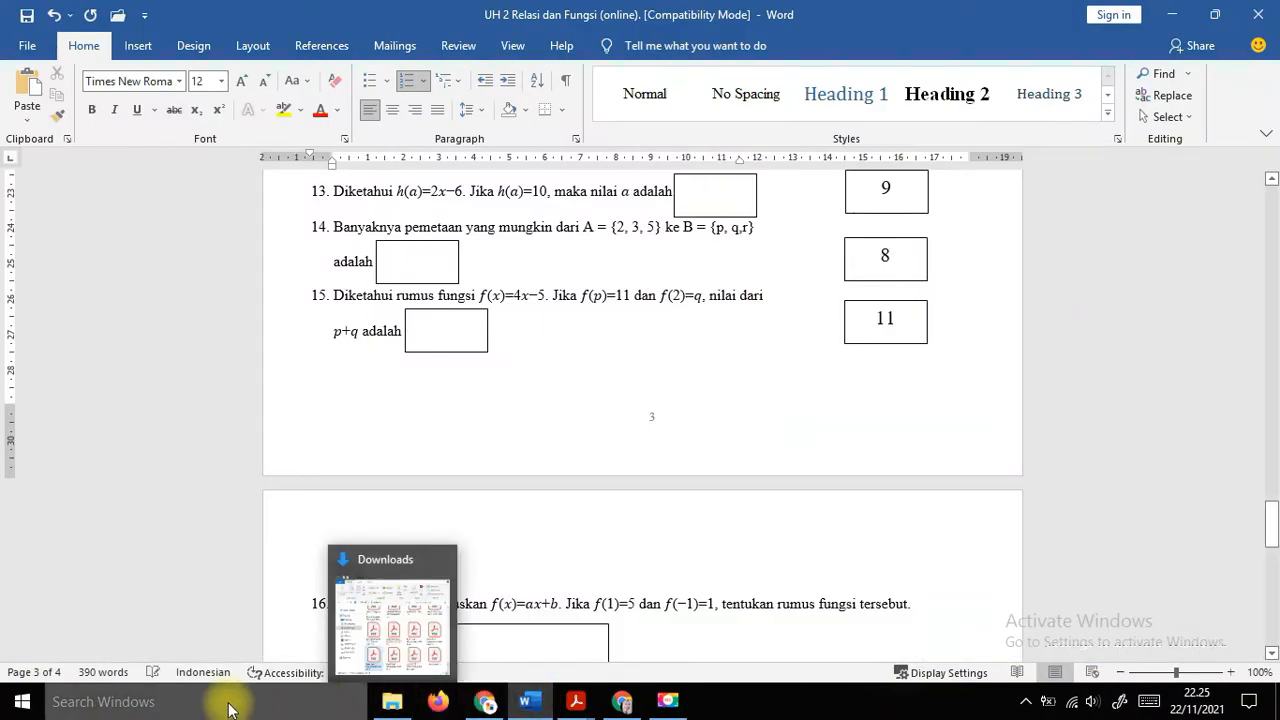
{"action": "left_click", "coordinate": [530, 700]}
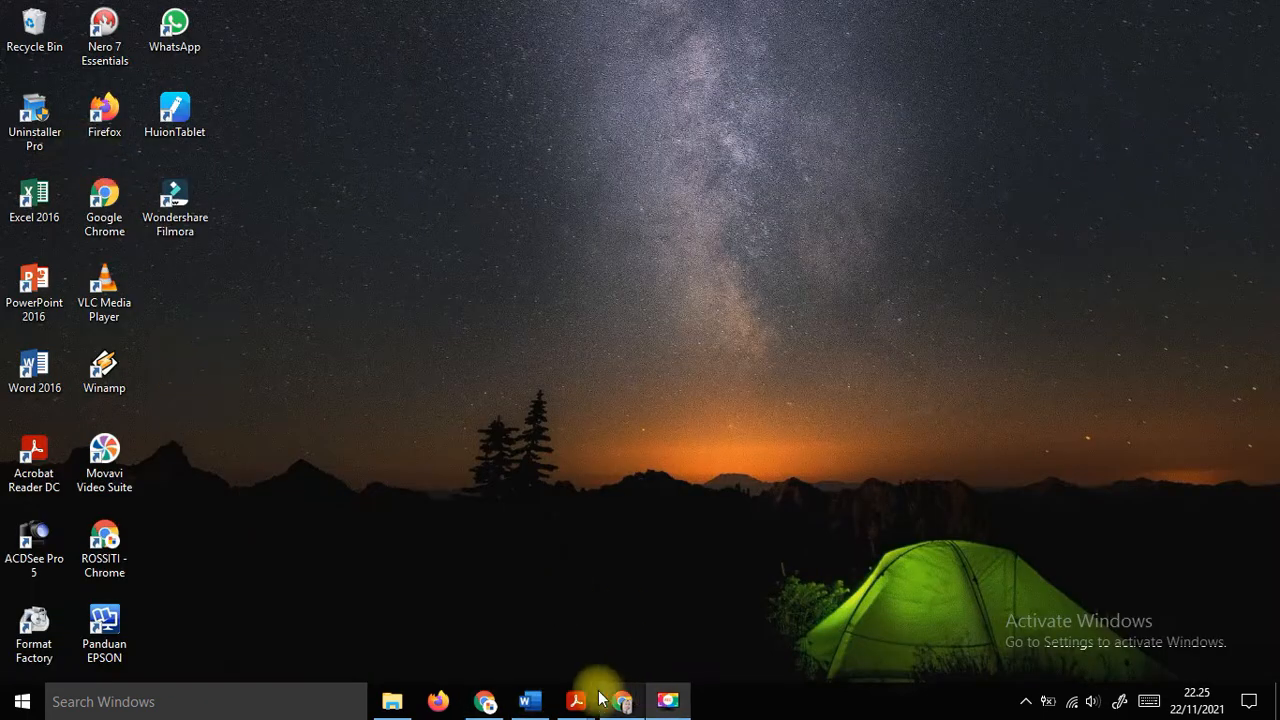
{"action": "left_click", "coordinate": [526, 700]}
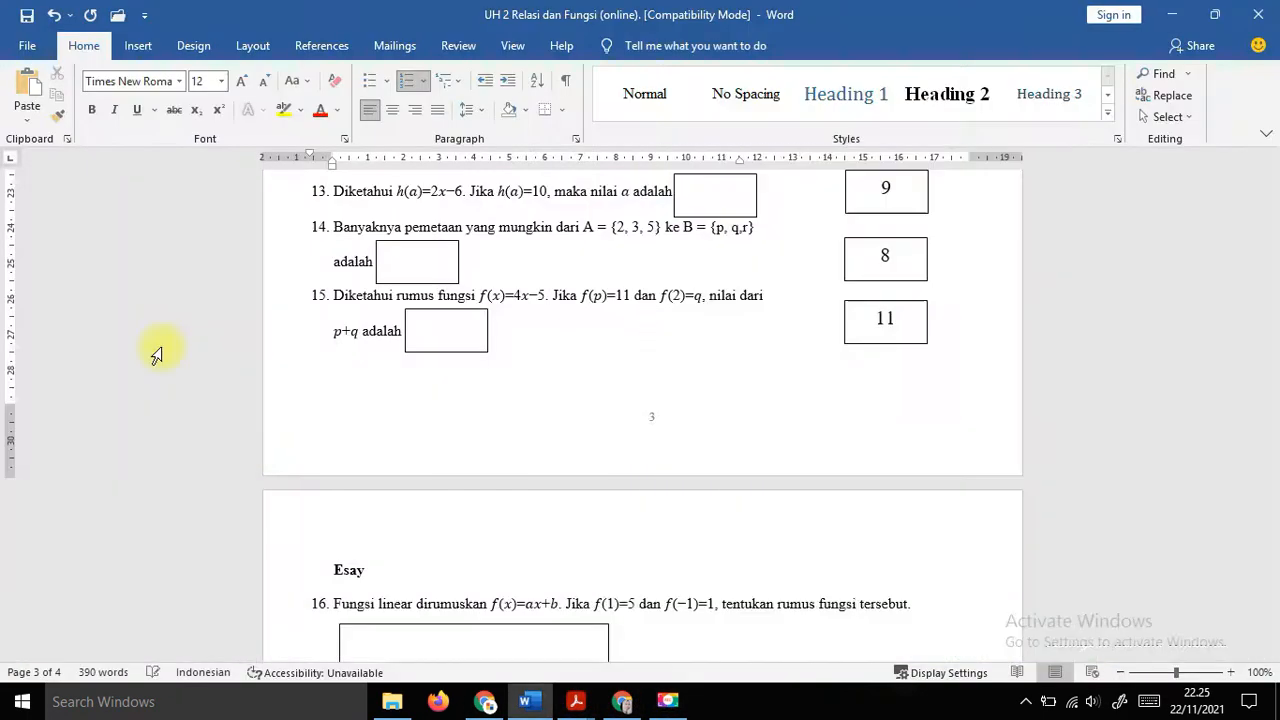
{"action": "left_click", "coordinate": [27, 45]}
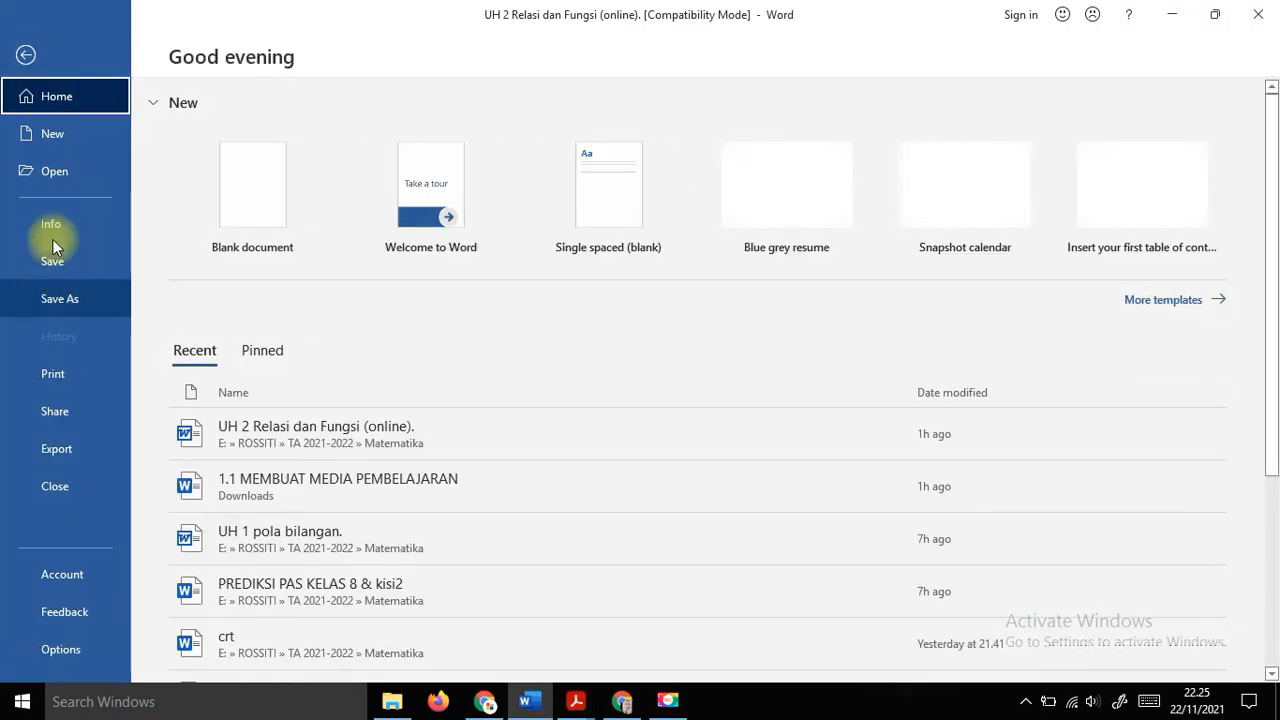
{"action": "left_click", "coordinate": [79, 174]}
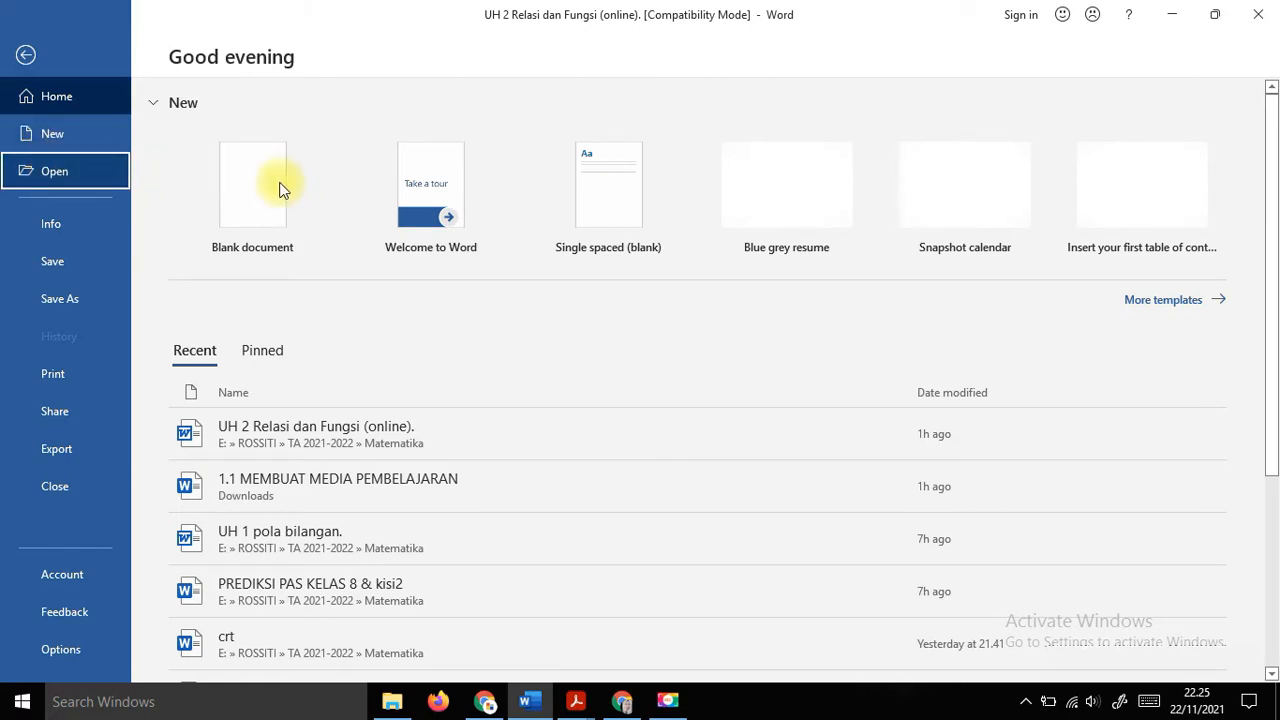
{"action": "left_click", "coordinate": [24, 167]}
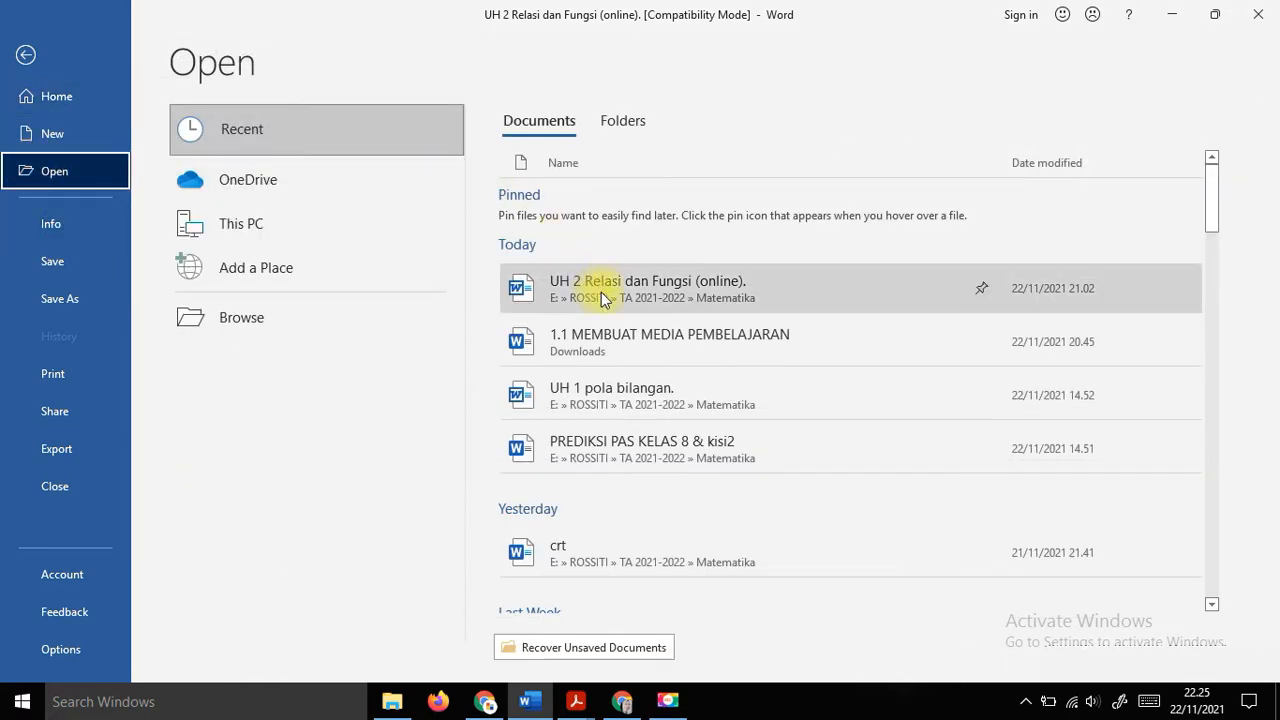
{"action": "left_click", "coordinate": [599, 339]}
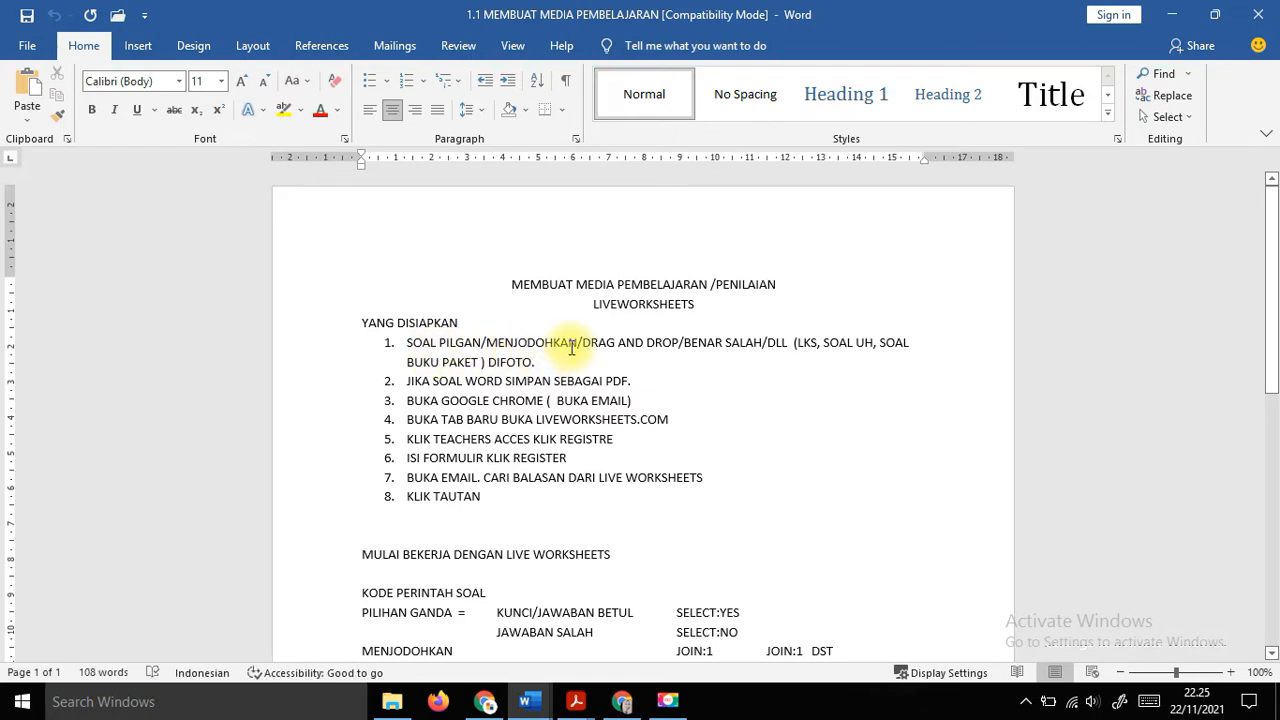
Review the questions in UH 2 Relasi dan Fungsi (online) back to its heading, and check the preparation list in 1.1 MEMBUAT MEDIA PEMBELAJARAN.
{"action": "left_click", "coordinate": [533, 698]}
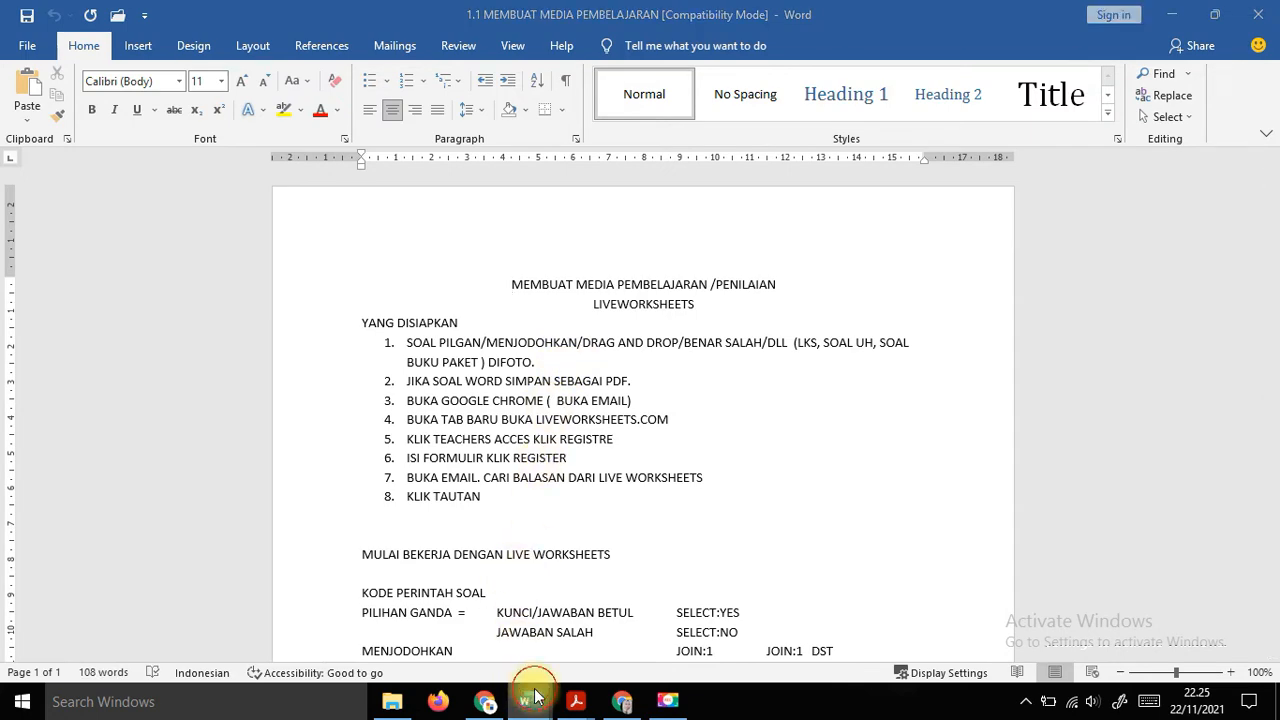
{"action": "left_click", "coordinate": [366, 634]}
{"action": "scroll", "coordinate": [615, 285], "scroll_direction": "up", "scroll_amount": 4}
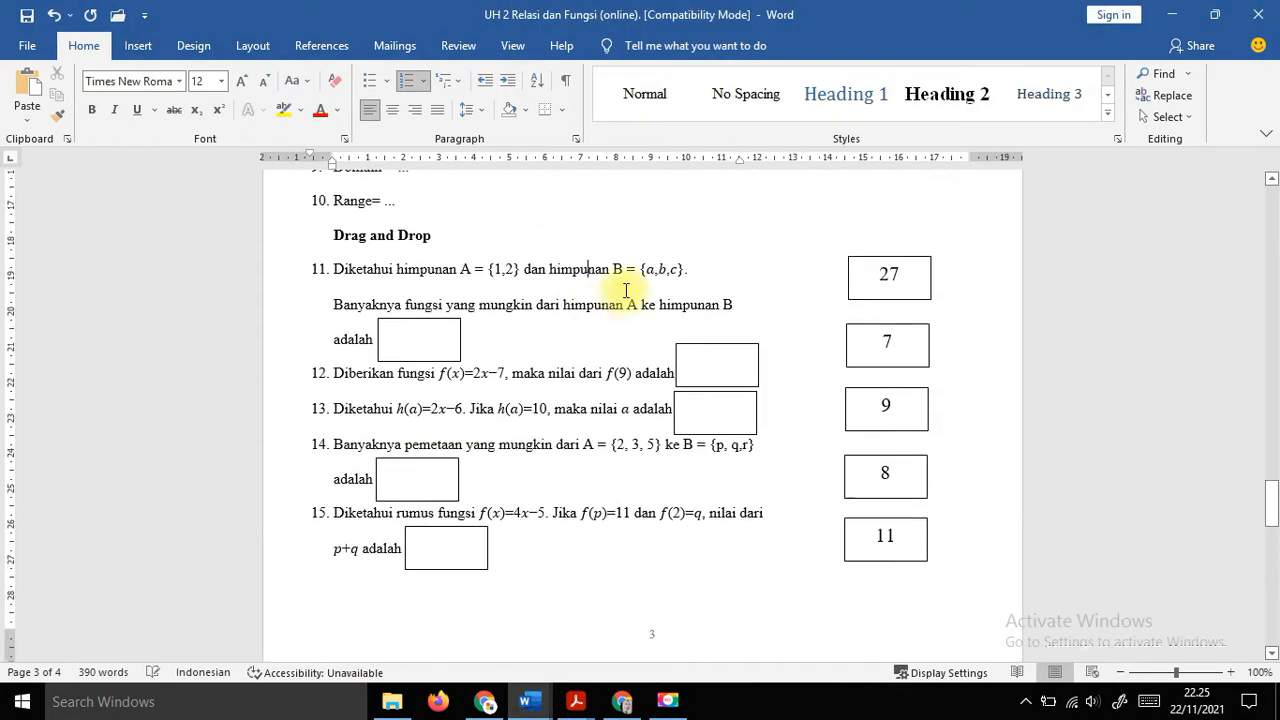
{"action": "scroll", "coordinate": [626, 290], "scroll_direction": "up", "scroll_amount": 15}
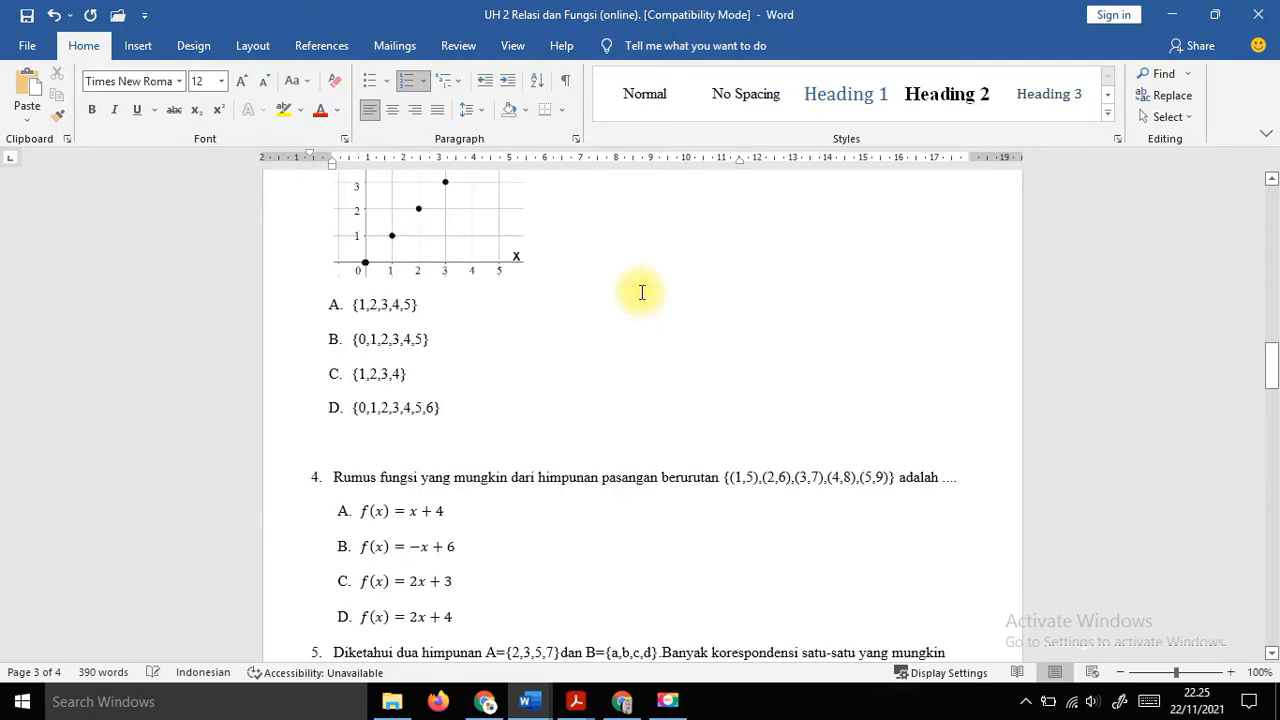
{"action": "scroll", "coordinate": [642, 292], "scroll_direction": "up", "scroll_amount": 15}
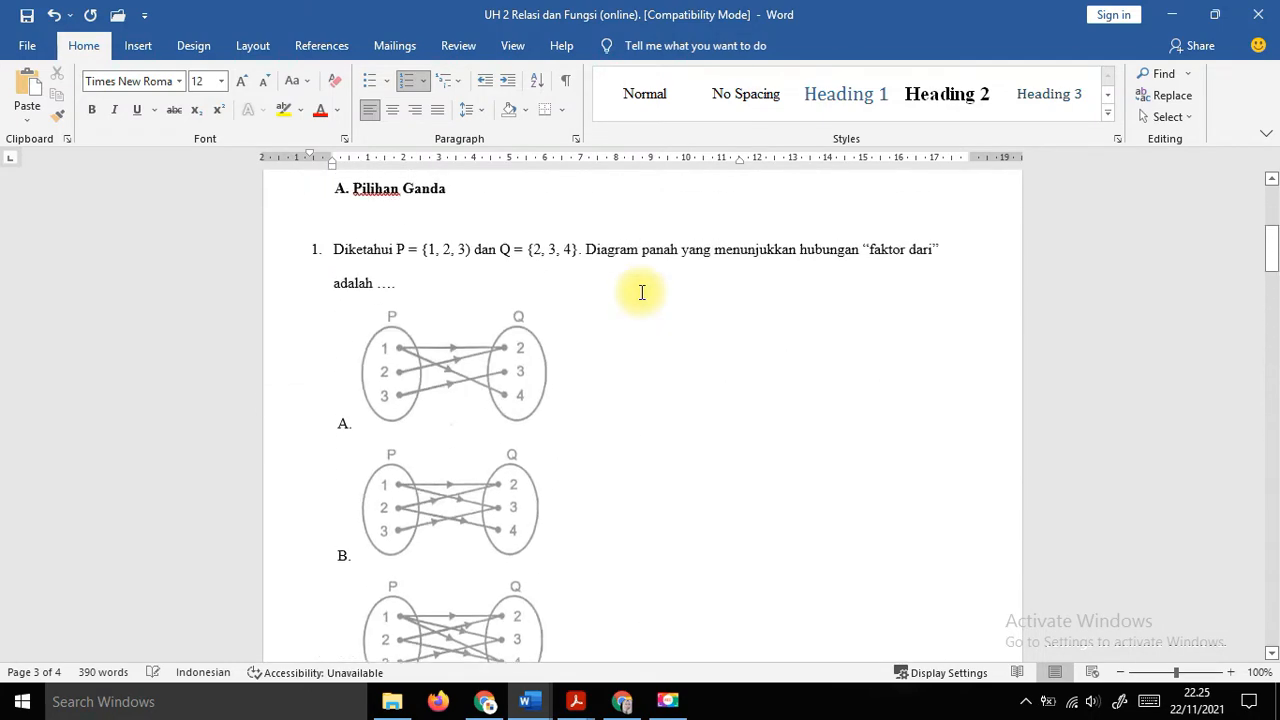
{"action": "scroll", "coordinate": [642, 292], "scroll_direction": "up", "scroll_amount": 5}
{"action": "mouse_move", "coordinate": [535, 695]}
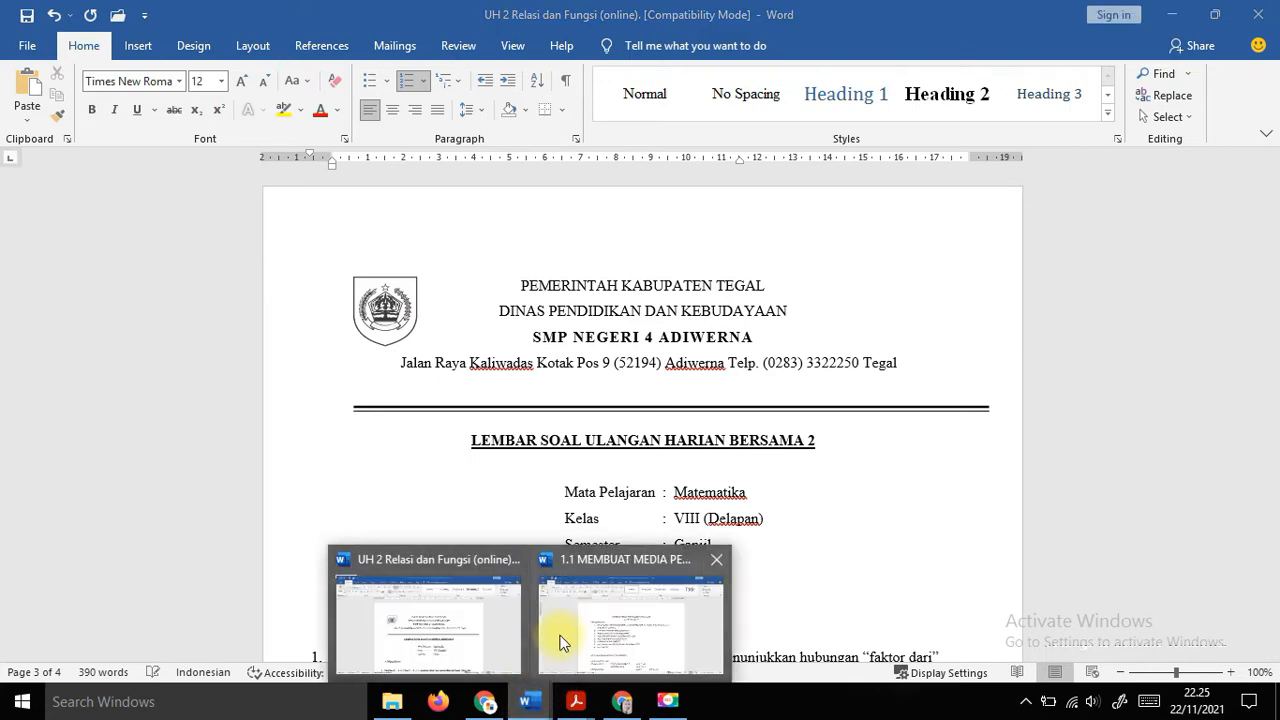
{"action": "left_click", "coordinate": [561, 642]}
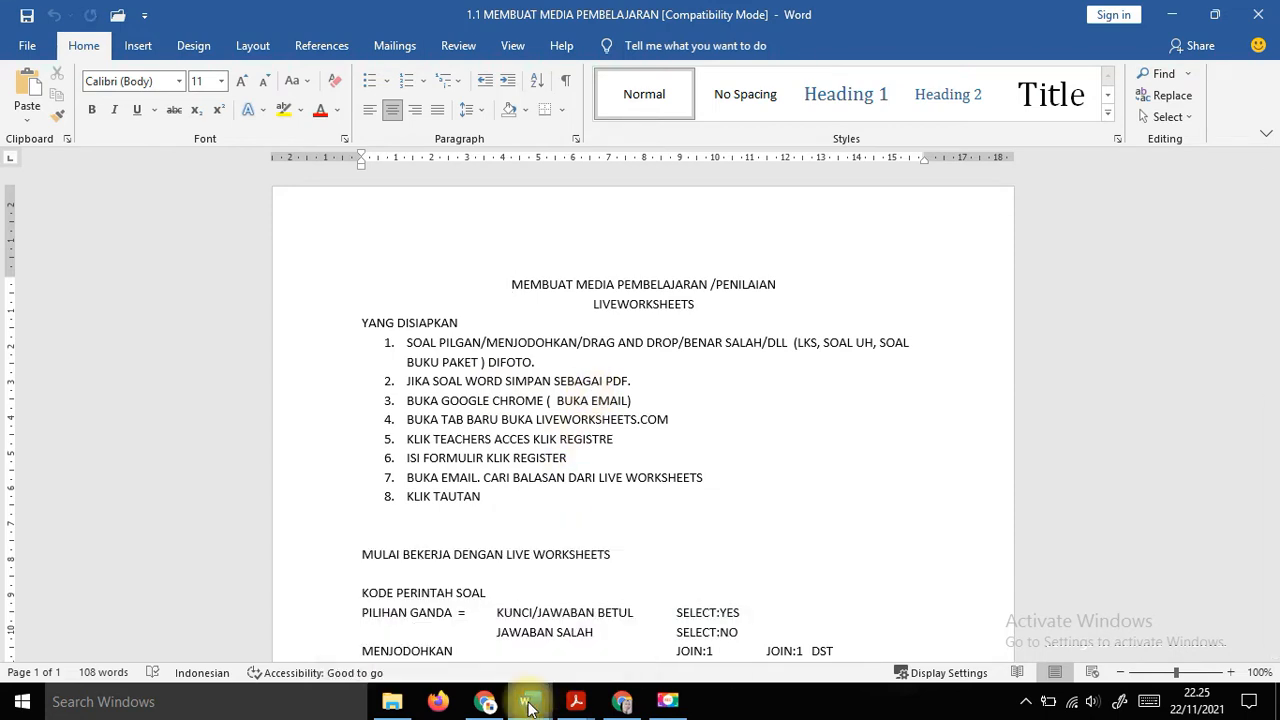
Return to UH 2 Relasi dan Fungsi (online) and start saving a copy of it in the Matematika folder.
{"action": "left_click", "coordinate": [528, 701]}
{"action": "left_click", "coordinate": [386, 632]}
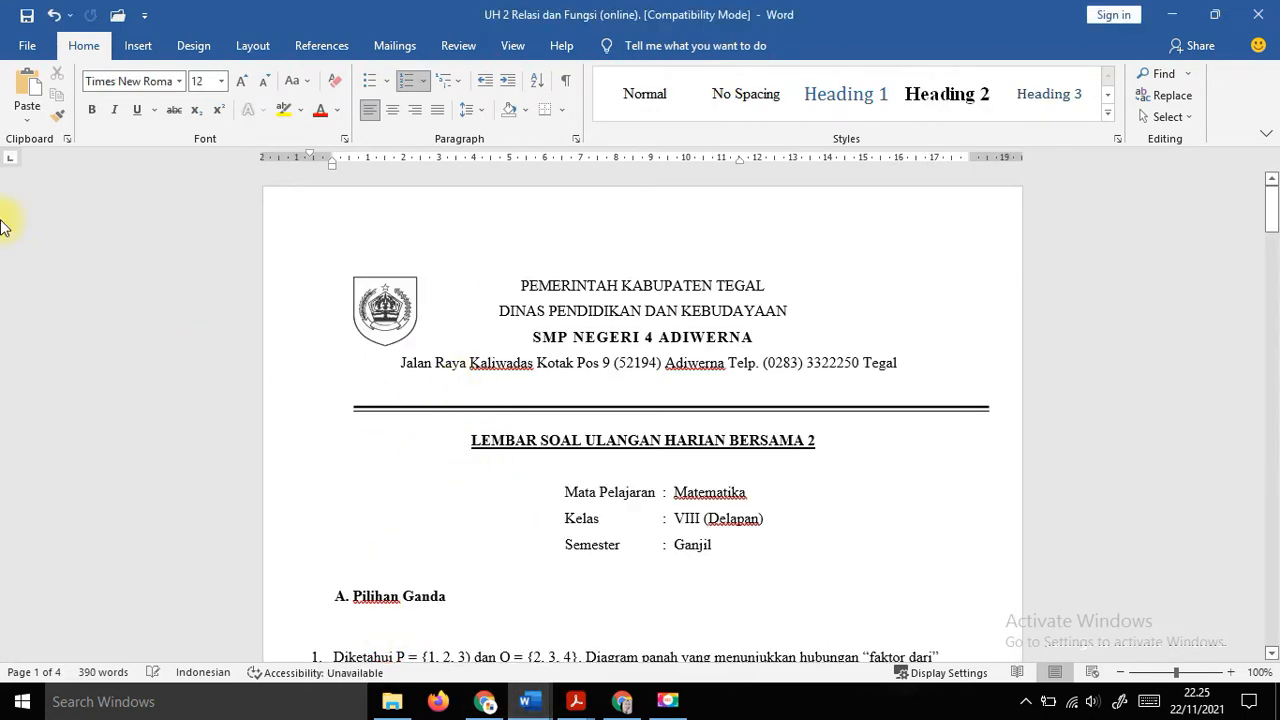
{"action": "left_click", "coordinate": [29, 48]}
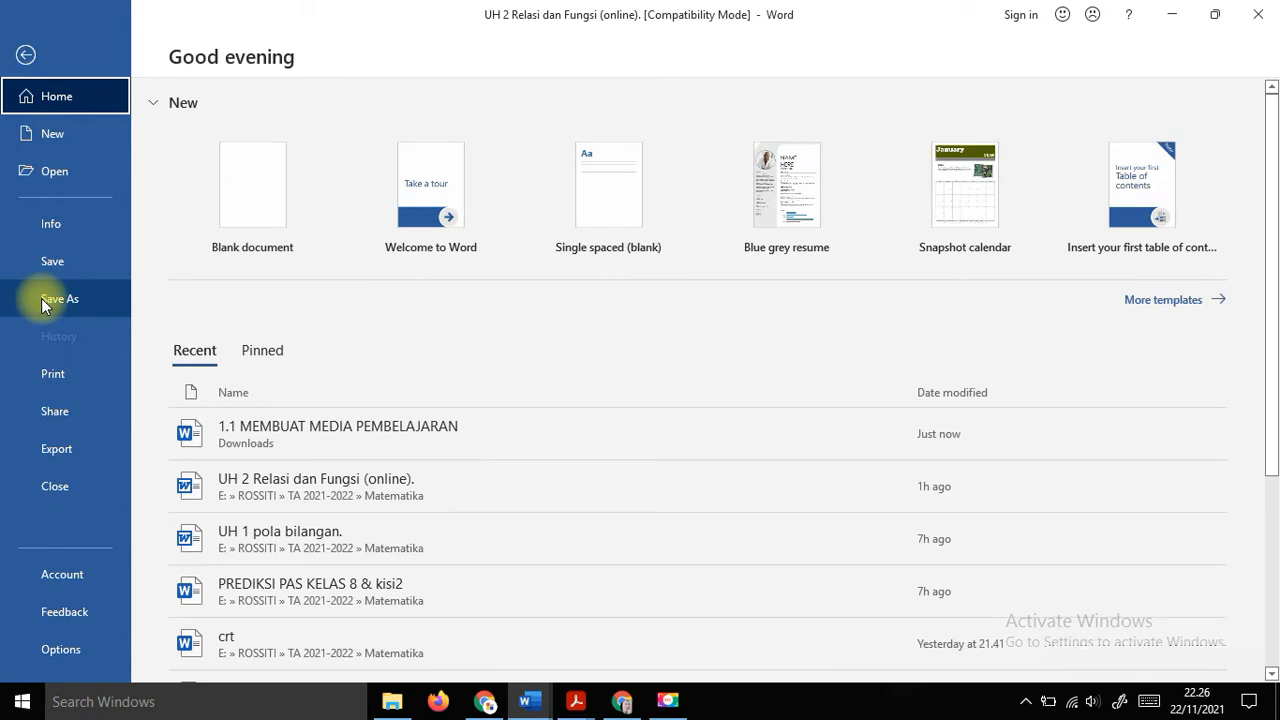
{"action": "left_click", "coordinate": [41, 298]}
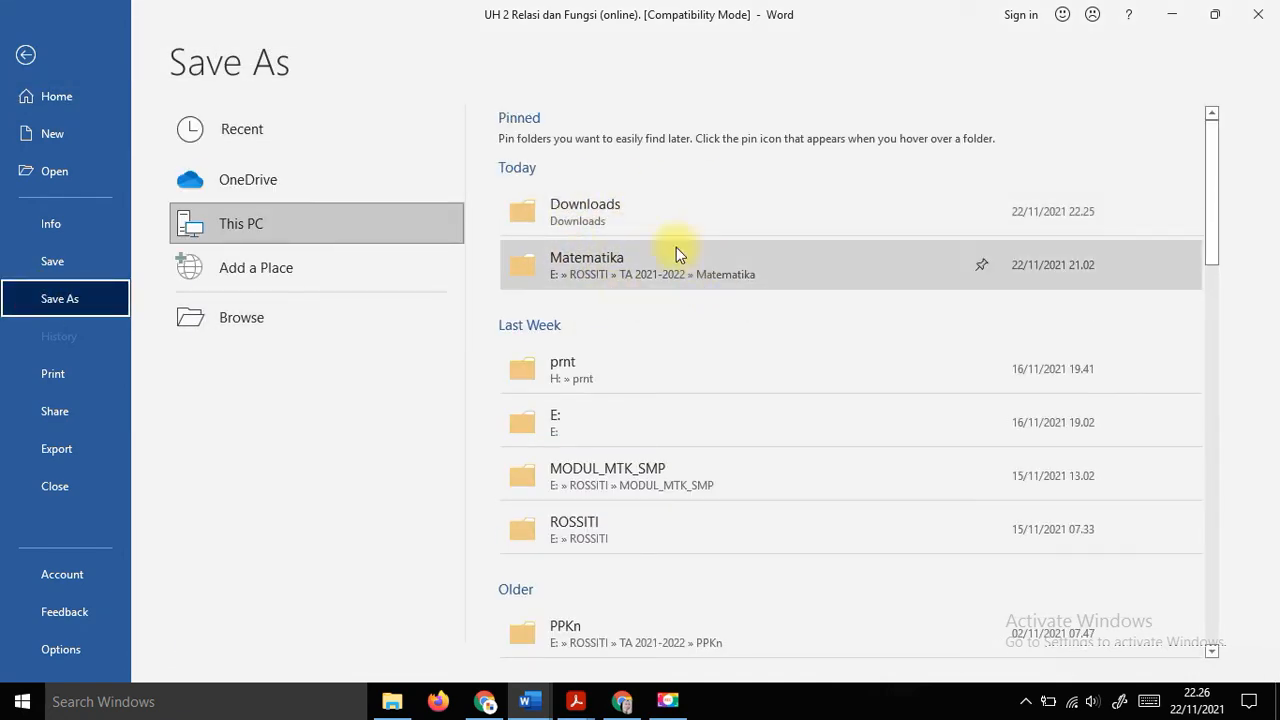
{"action": "left_click", "coordinate": [590, 269]}
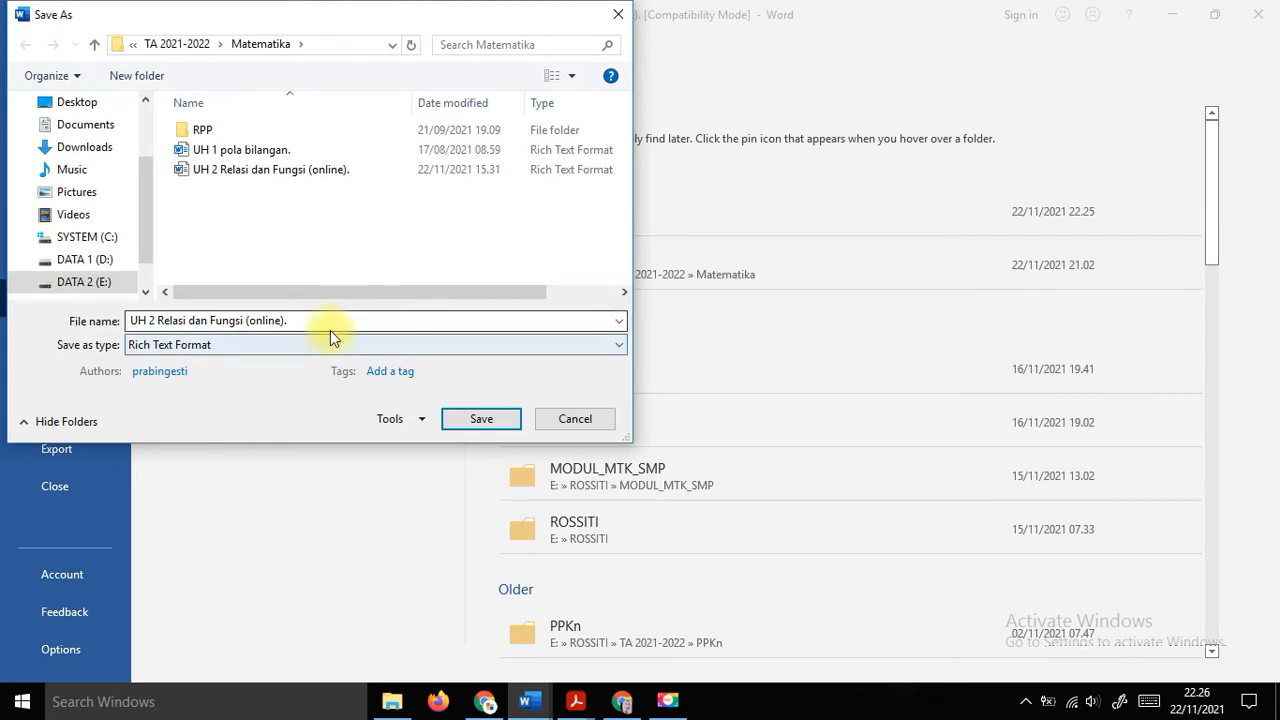
Save the copy in PDF format with the file name UH 2 Relasi dan Fungsi (online)3.
{"action": "left_click", "coordinate": [135, 346]}
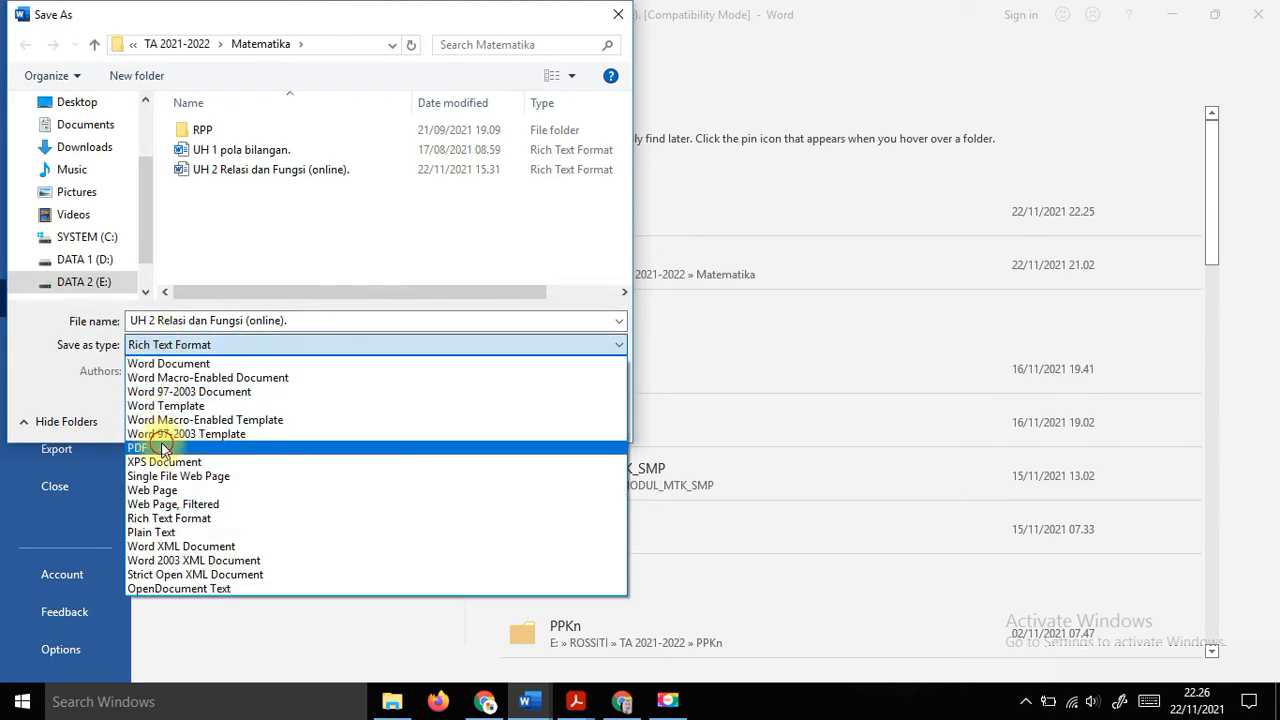
{"action": "left_click", "coordinate": [162, 449]}
{"action": "double_click", "coordinate": [310, 320]}
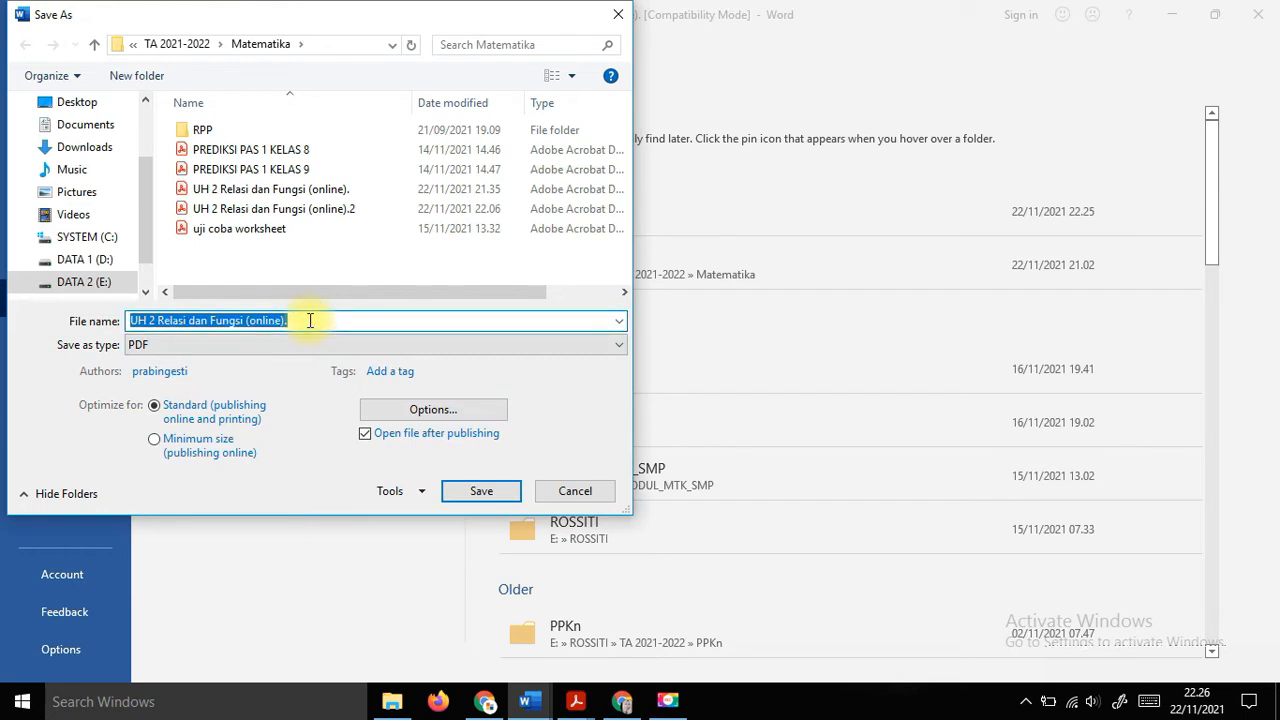
{"action": "left_click", "coordinate": [310, 320]}
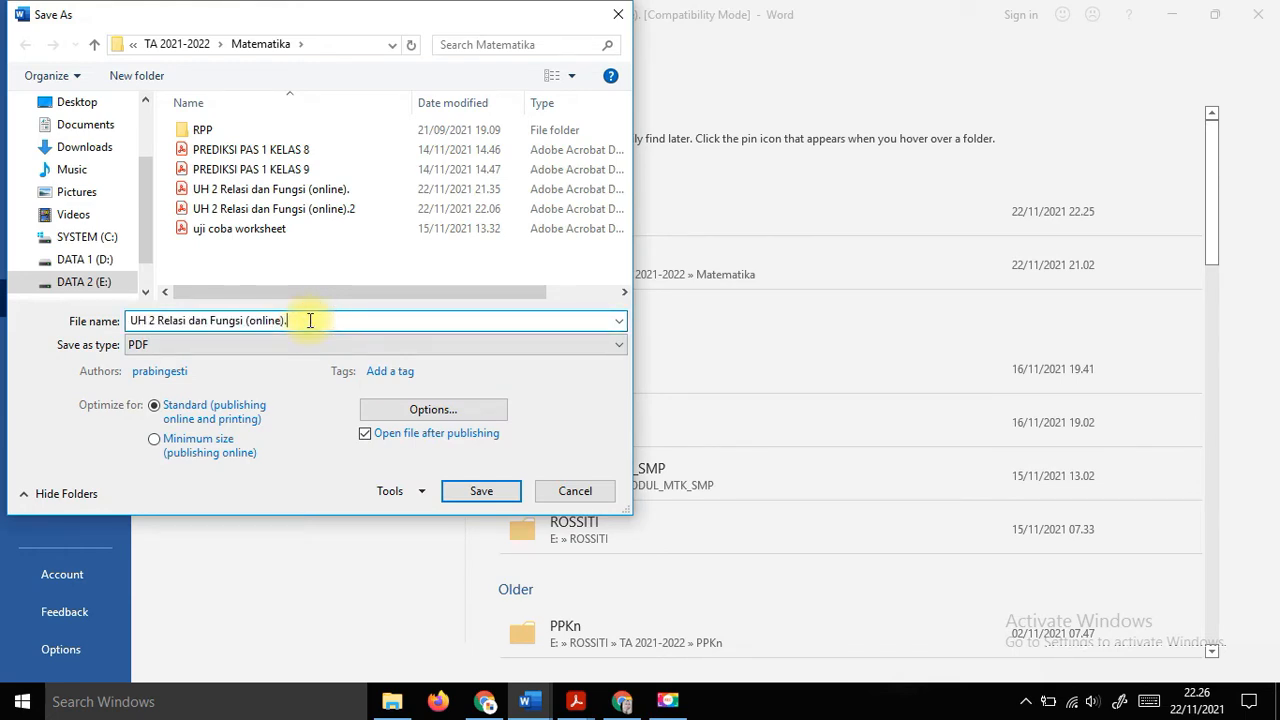
{"action": "key", "text": "BackSpace"}
{"action": "type", "text": "3"}
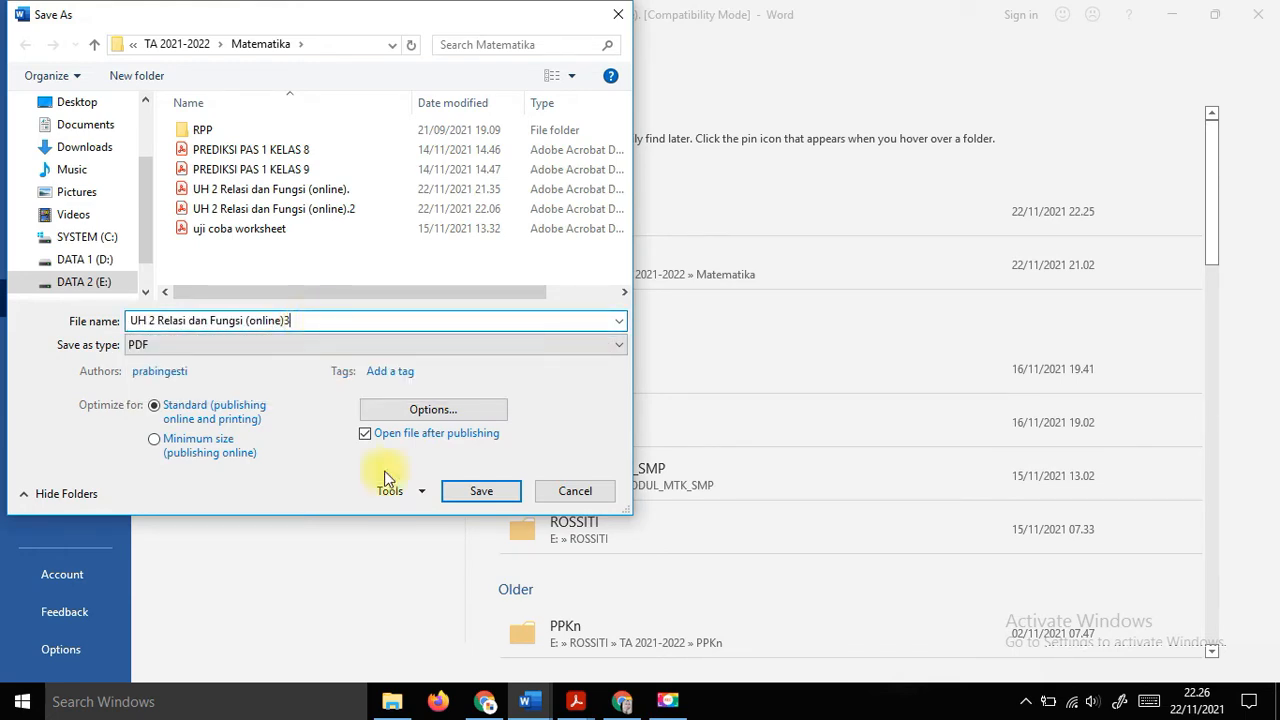
{"action": "left_click", "coordinate": [482, 491]}
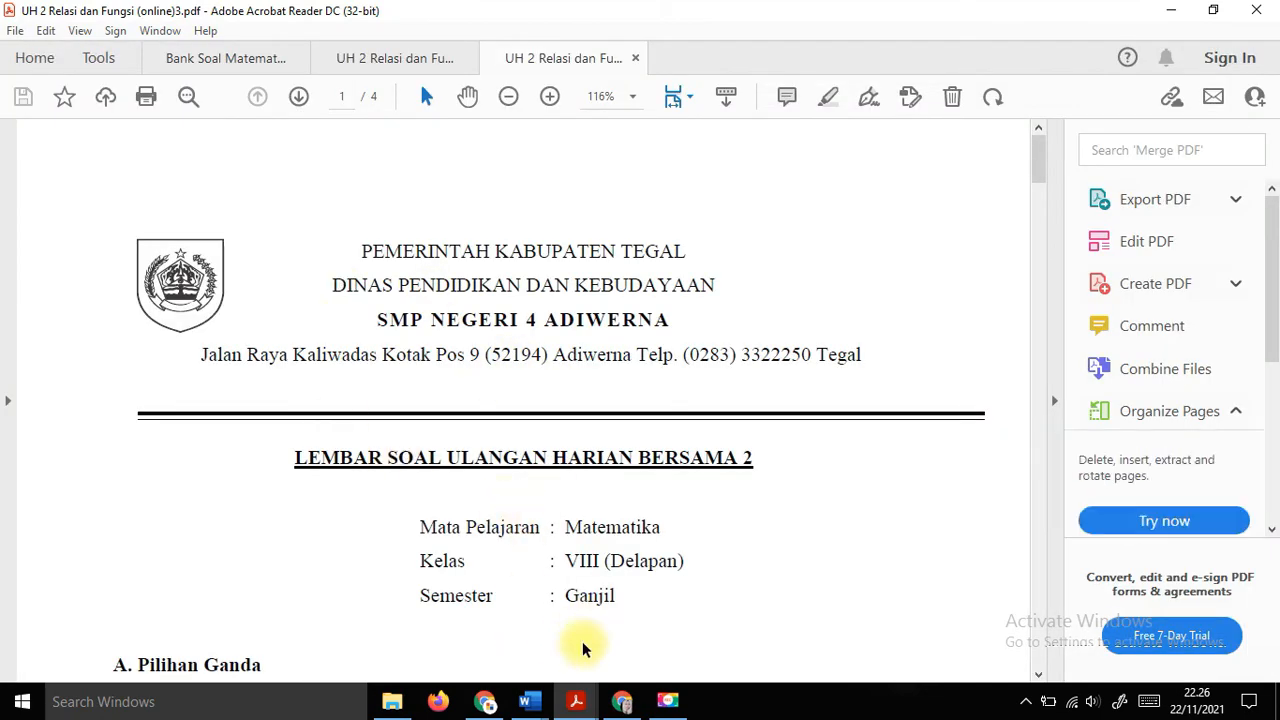
After checking the preparation list in Word, switch to Chrome and open Liveworksheets.com through a liveworksheet search, closing the older site tab.
{"action": "left_click", "coordinate": [530, 700]}
{"action": "left_click", "coordinate": [573, 640]}
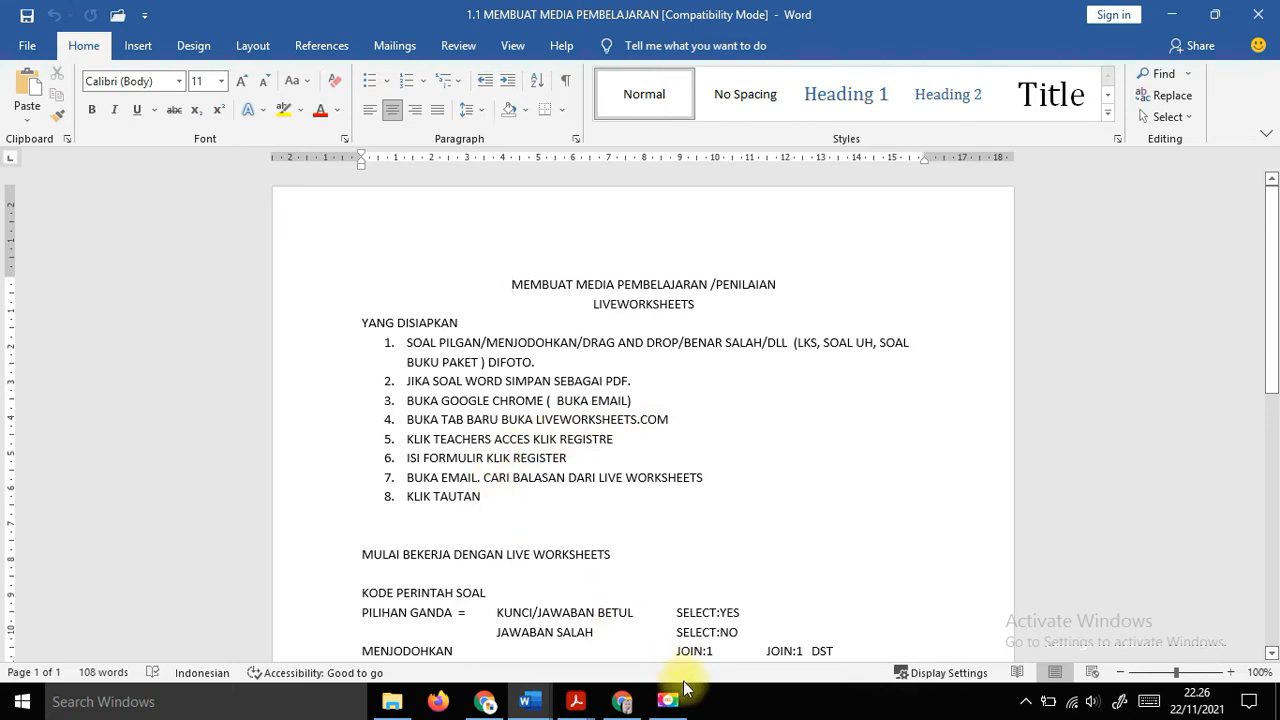
{"action": "left_click", "coordinate": [623, 703]}
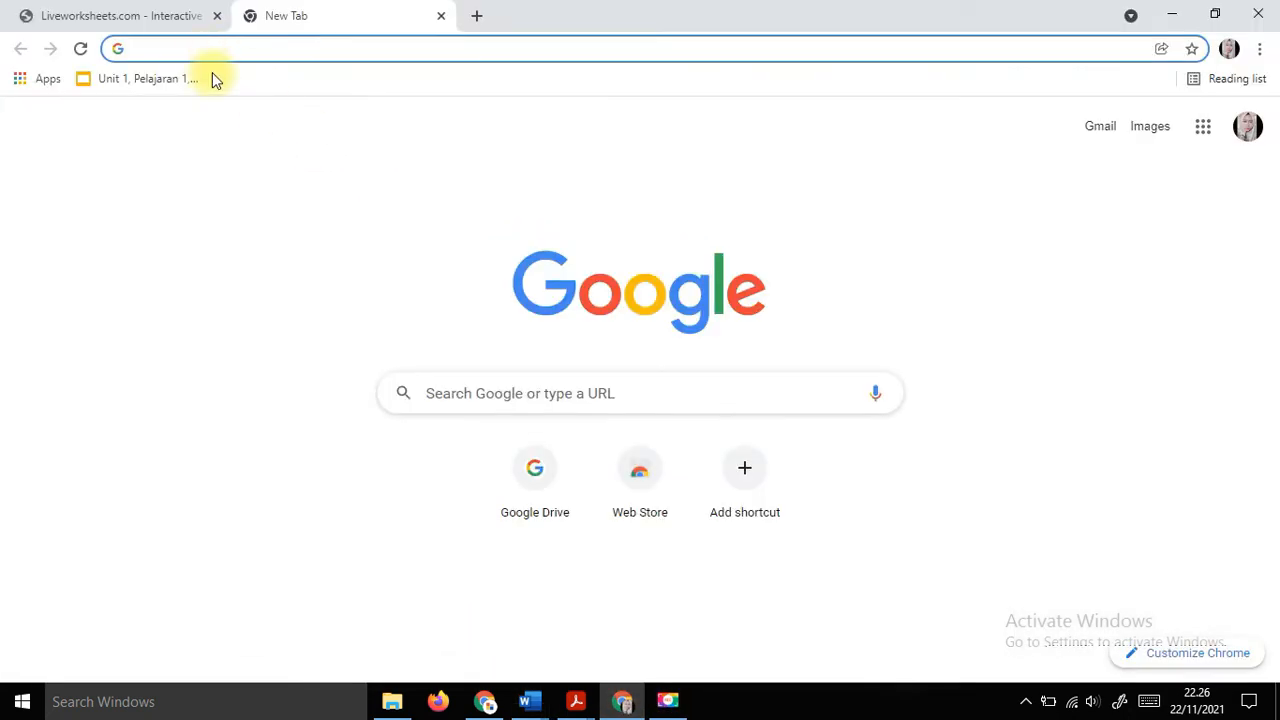
{"action": "type", "text": "l"}
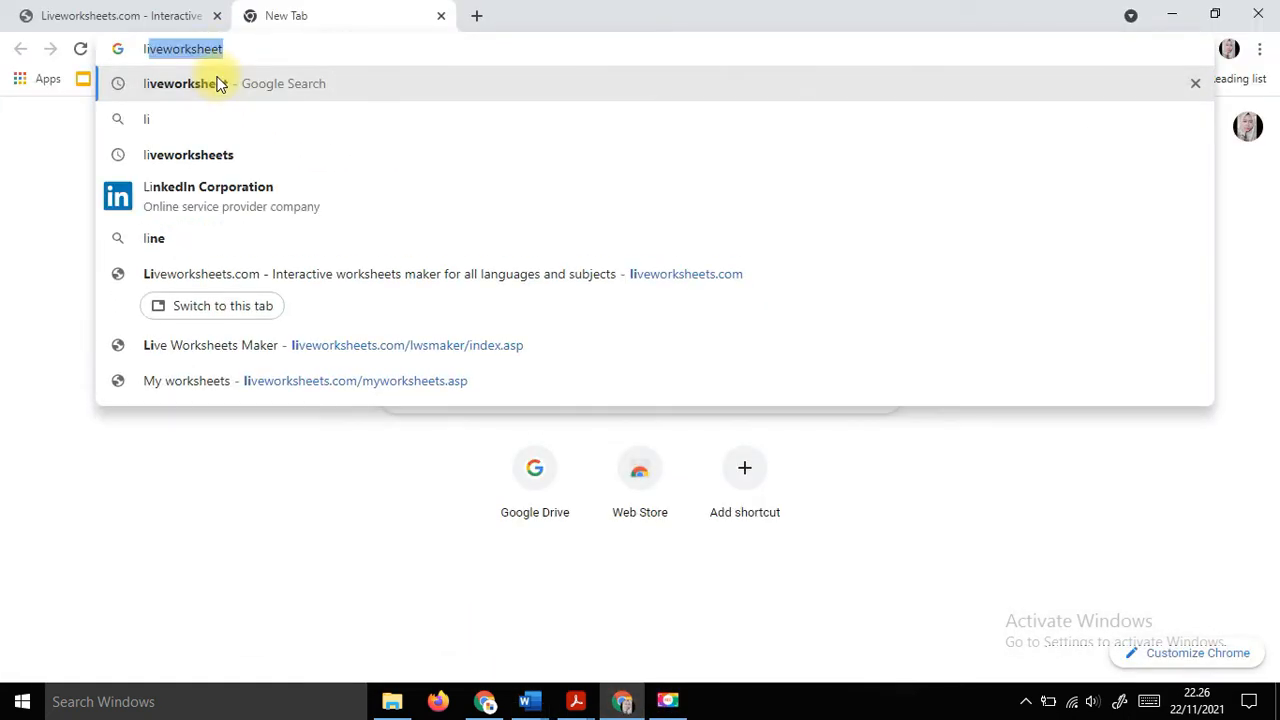
{"action": "type", "text": "ive"}
{"action": "key", "text": "Return"}
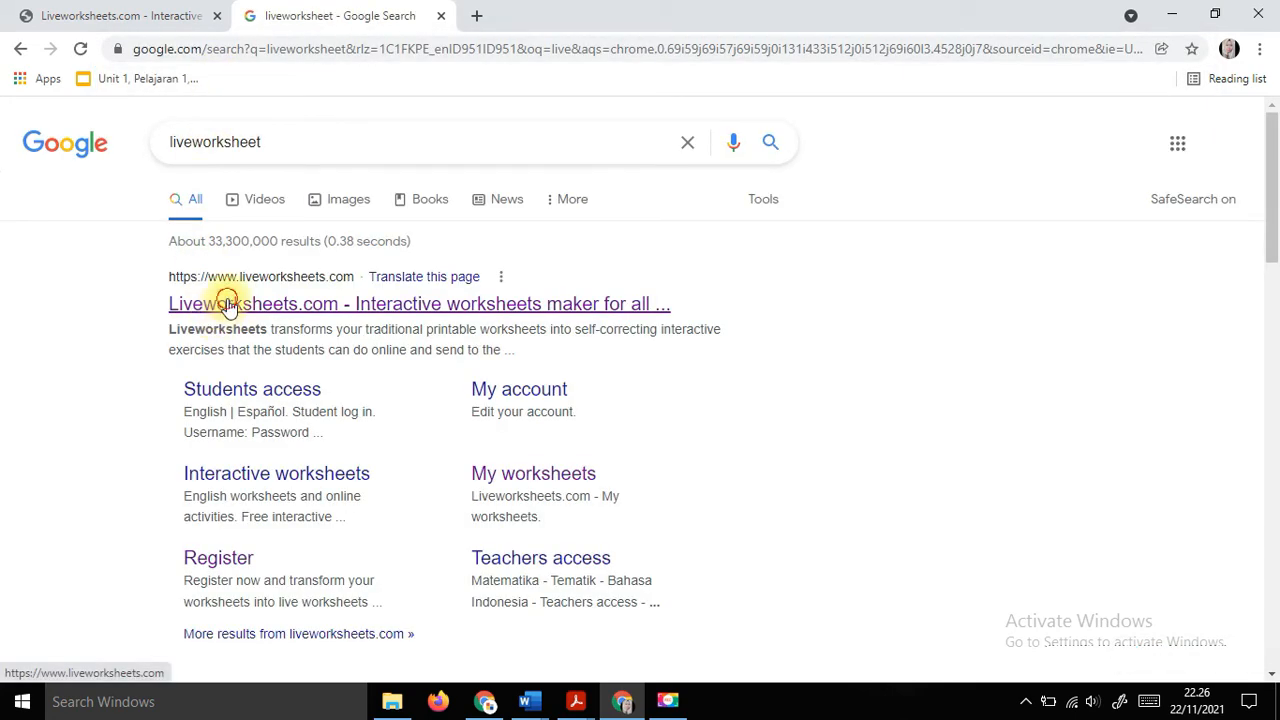
{"action": "left_click", "coordinate": [228, 303]}
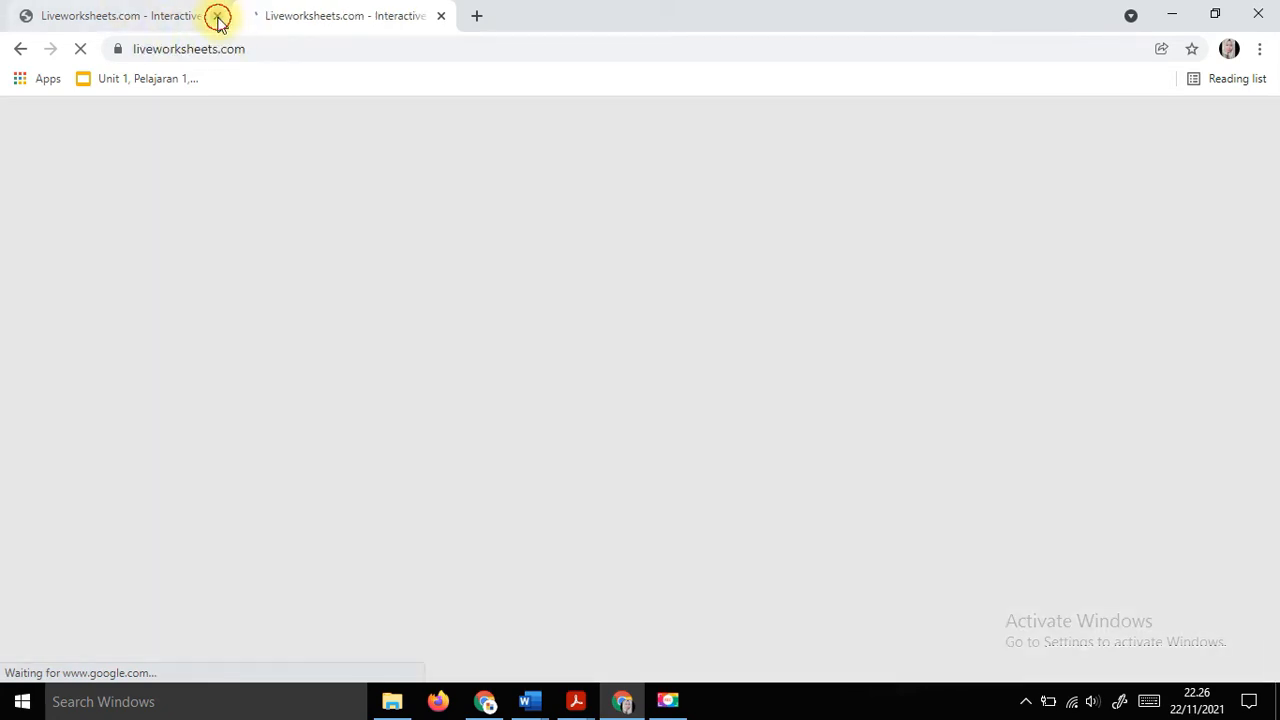
{"action": "left_click", "coordinate": [218, 16]}
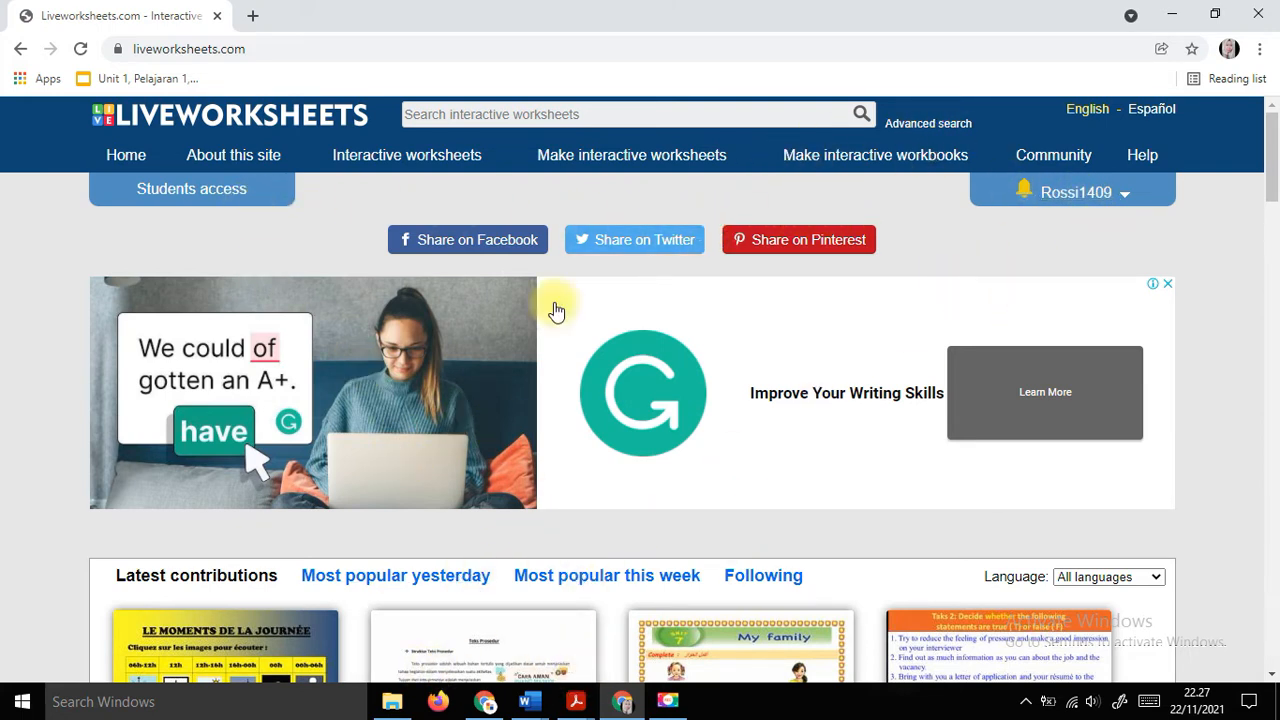
In the other Chrome window, open Liveworksheets.com through a Google search for liveworksheet and bring up the teachers' registration form.
{"action": "left_click", "coordinate": [470, 708]}
{"action": "type", "text": "l"}
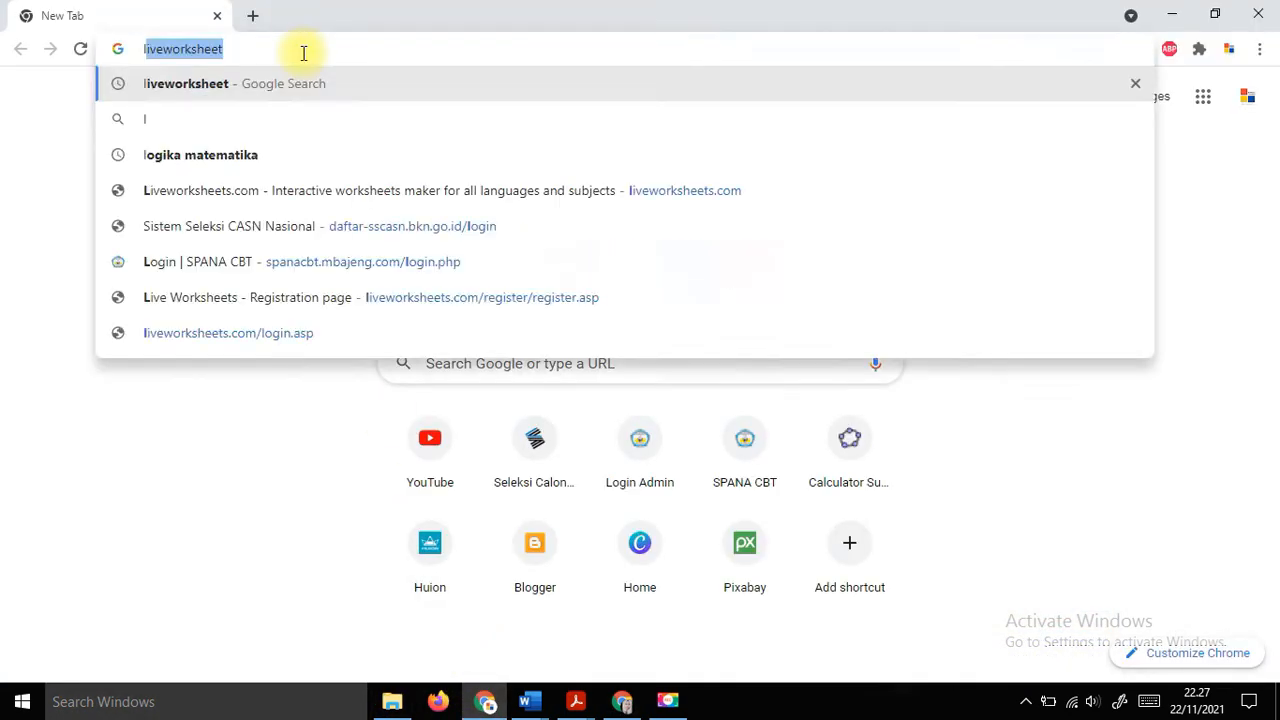
{"action": "type", "text": "ive"}
{"action": "key", "text": "Return"}
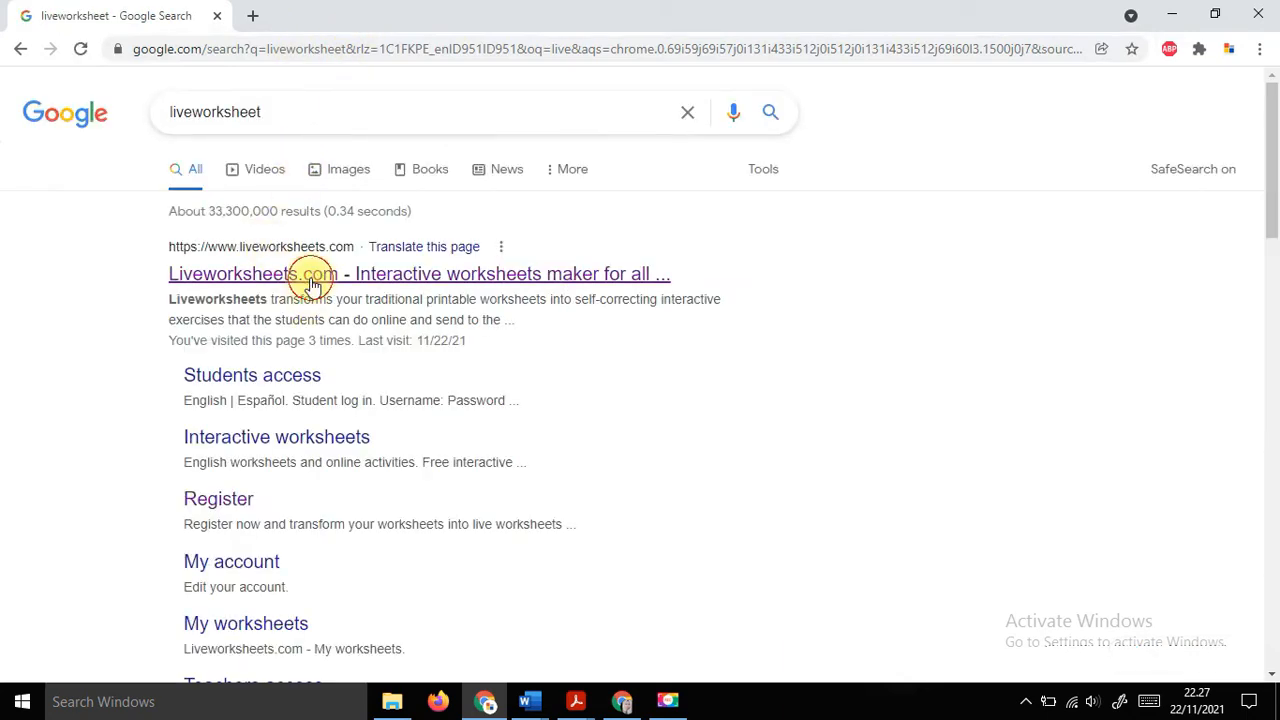
{"action": "left_click", "coordinate": [310, 276]}
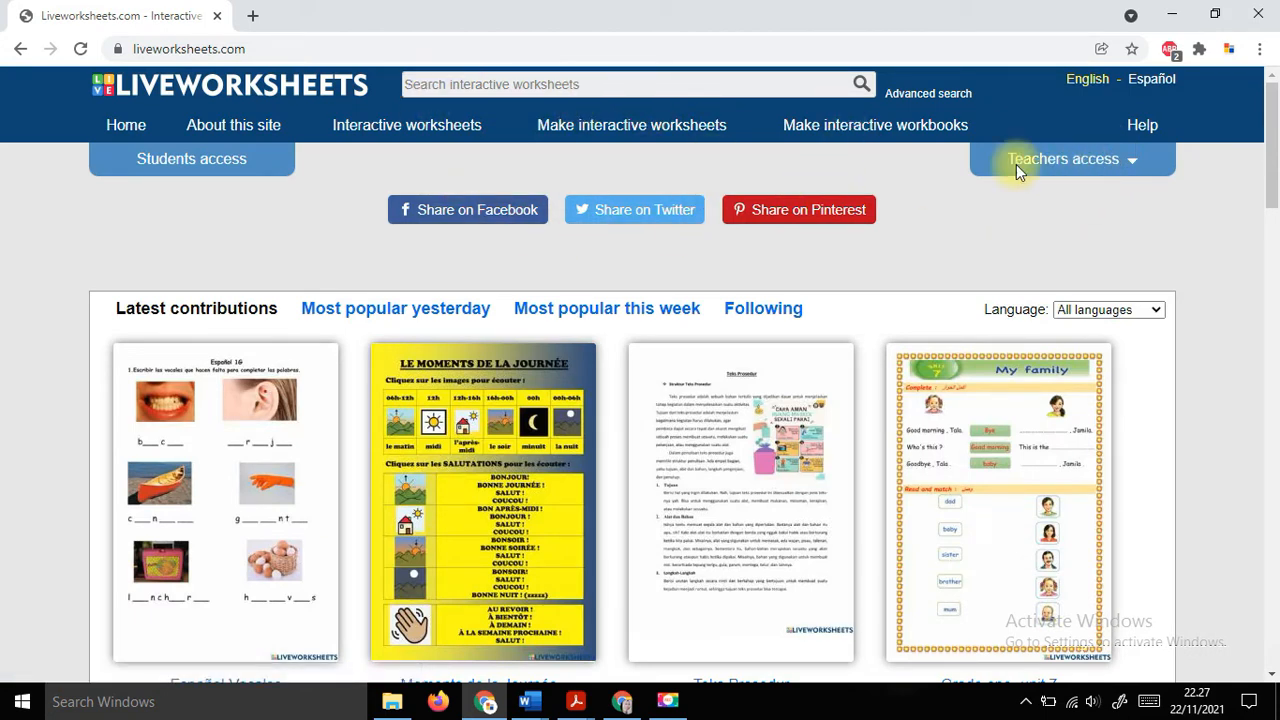
{"action": "left_click", "coordinate": [1070, 170]}
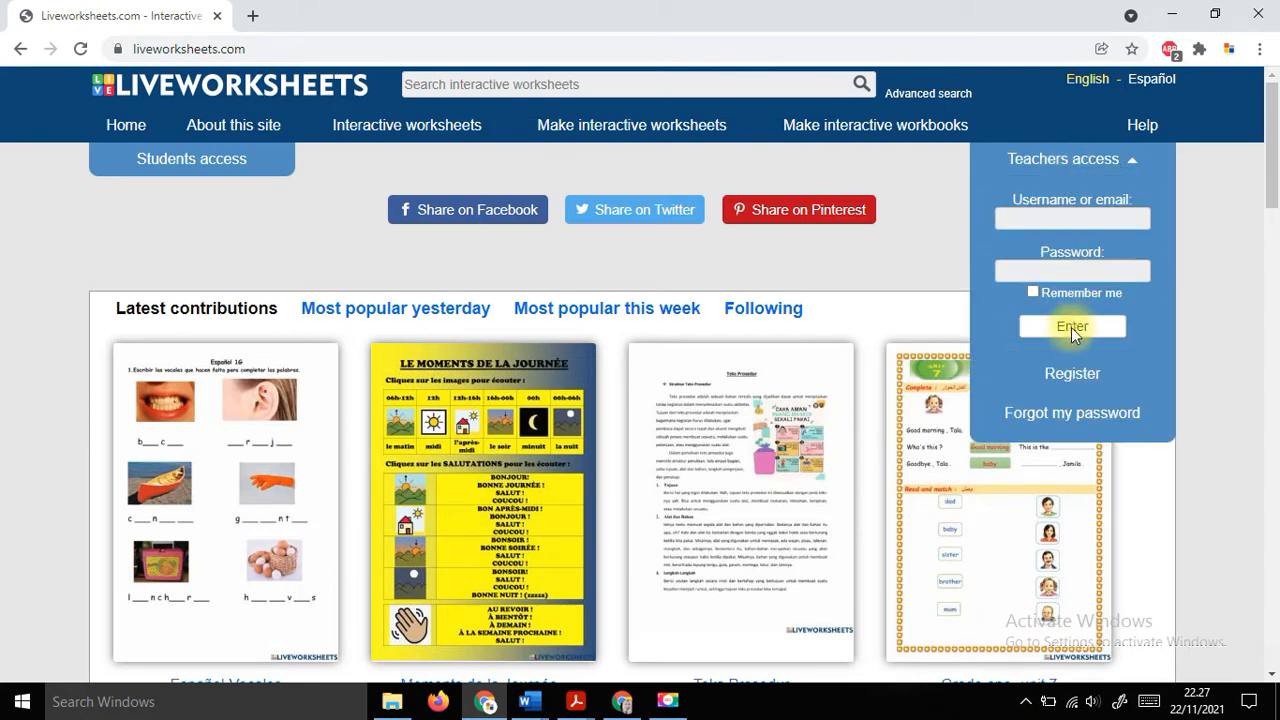
{"action": "left_click", "coordinate": [1063, 376]}
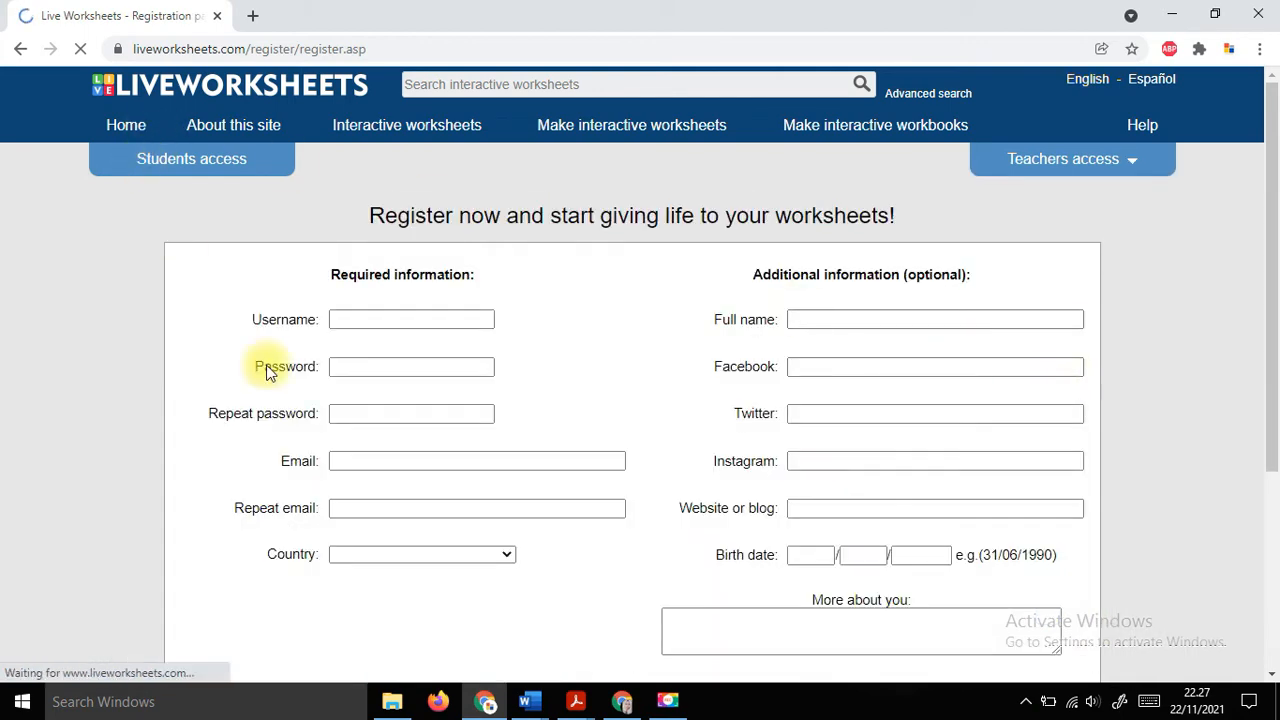
Look over the required and optional fields of the teacher registration form and tick acceptance of the Terms of use.
{"action": "left_click", "coordinate": [472, 317]}
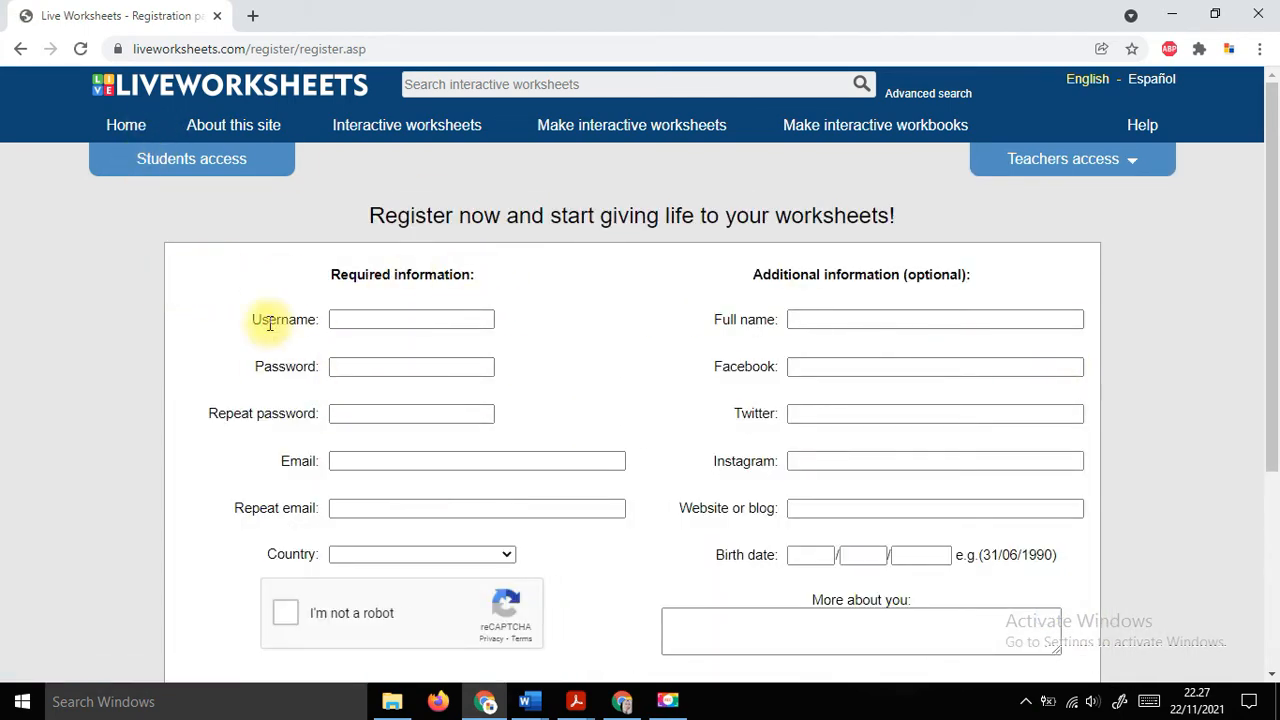
{"action": "left_click", "coordinate": [333, 317]}
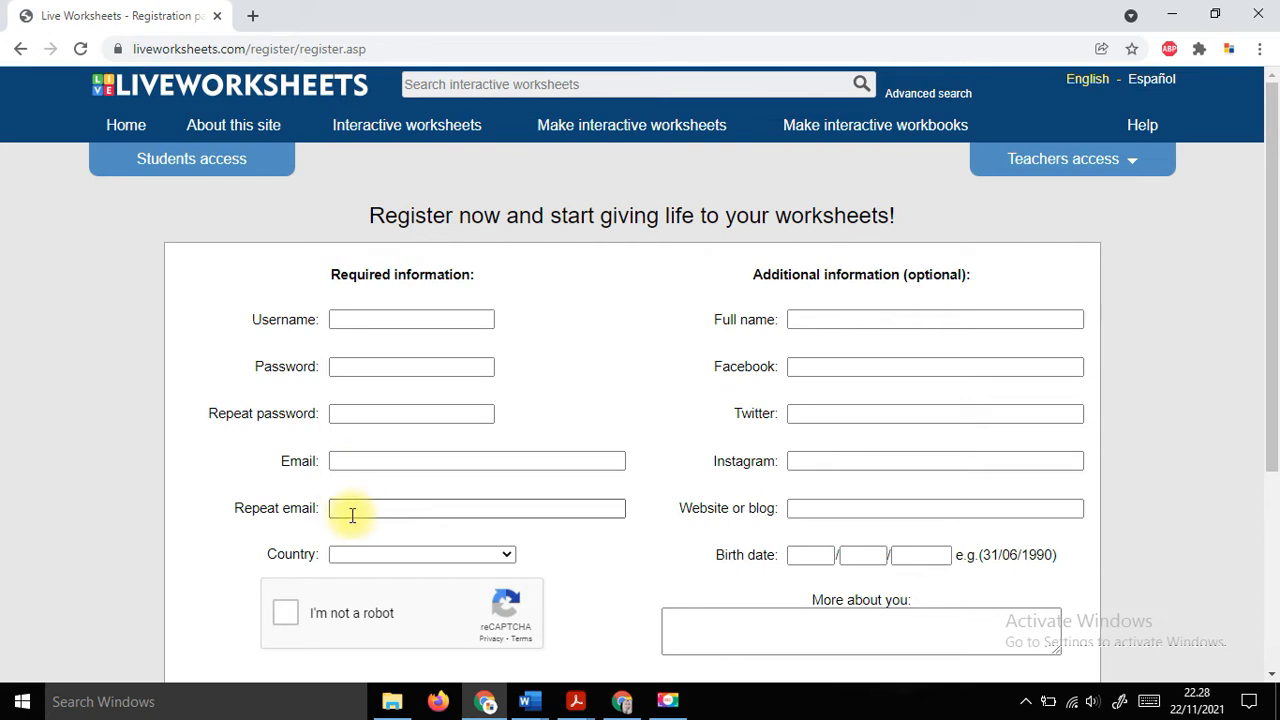
{"action": "scroll", "coordinate": [363, 515], "scroll_direction": "down", "scroll_amount": 1}
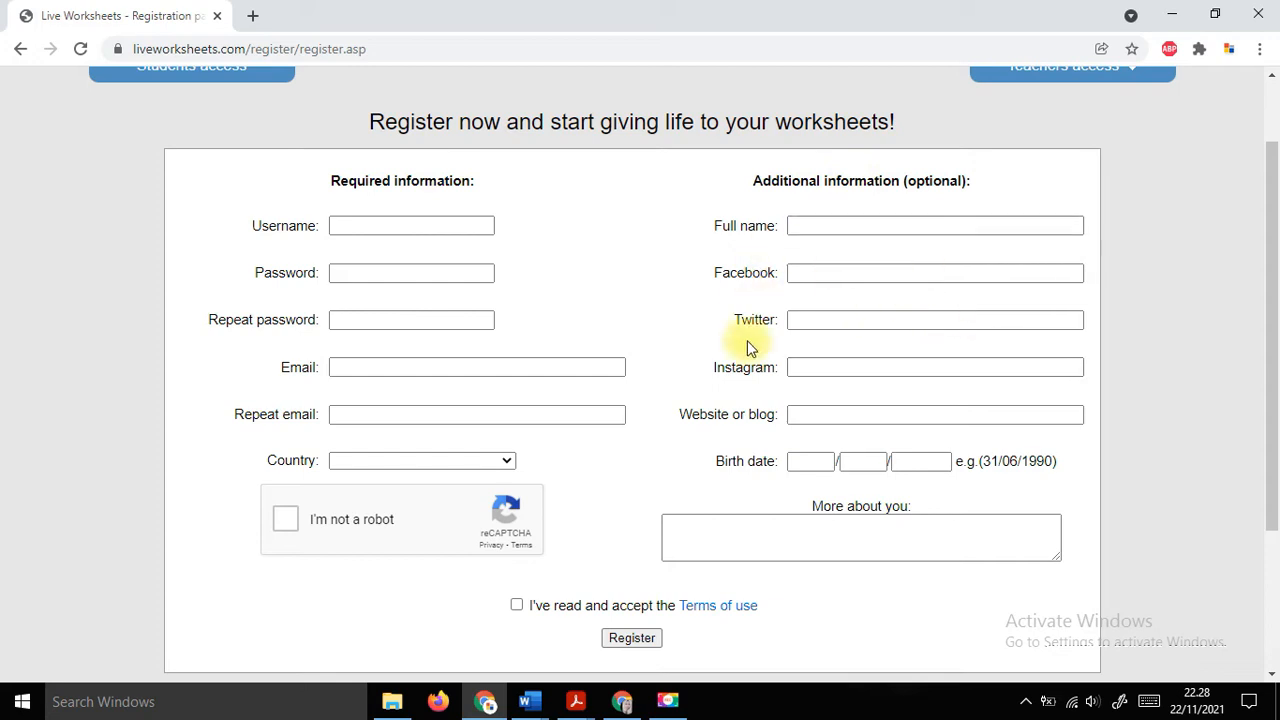
{"action": "left_click", "coordinate": [797, 363]}
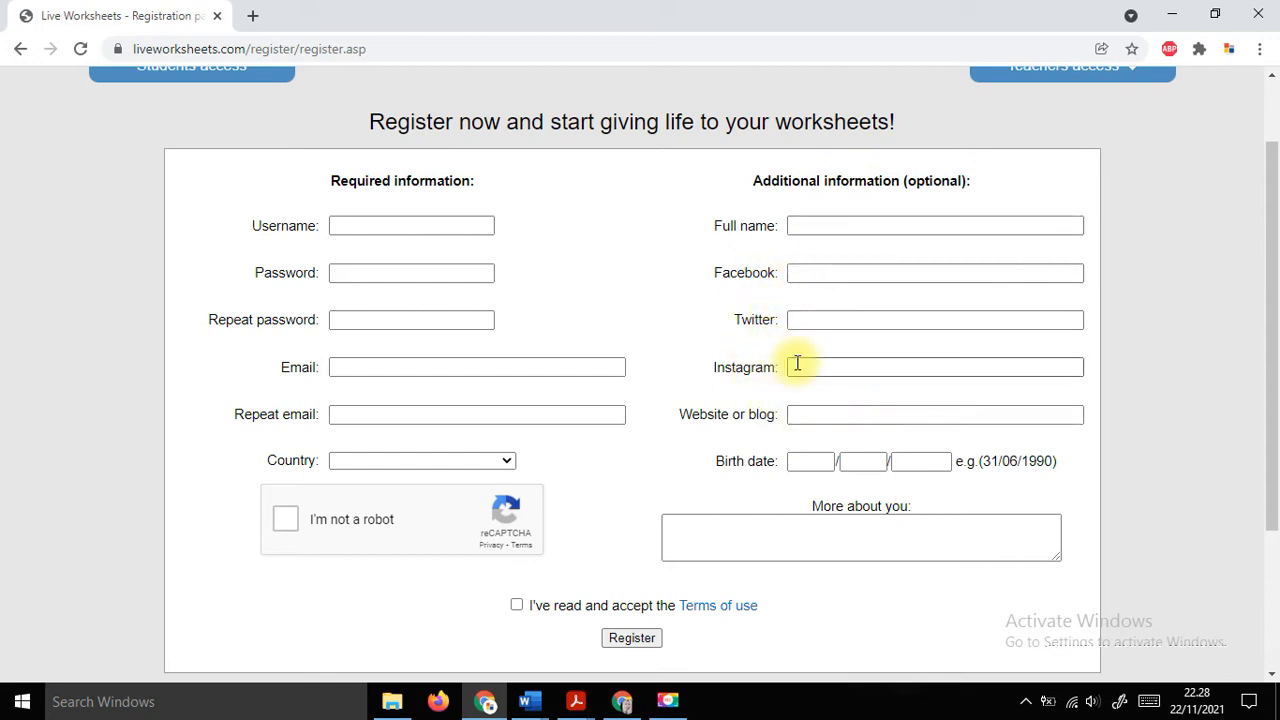
{"action": "scroll", "coordinate": [790, 355], "scroll_direction": "down", "scroll_amount": 2}
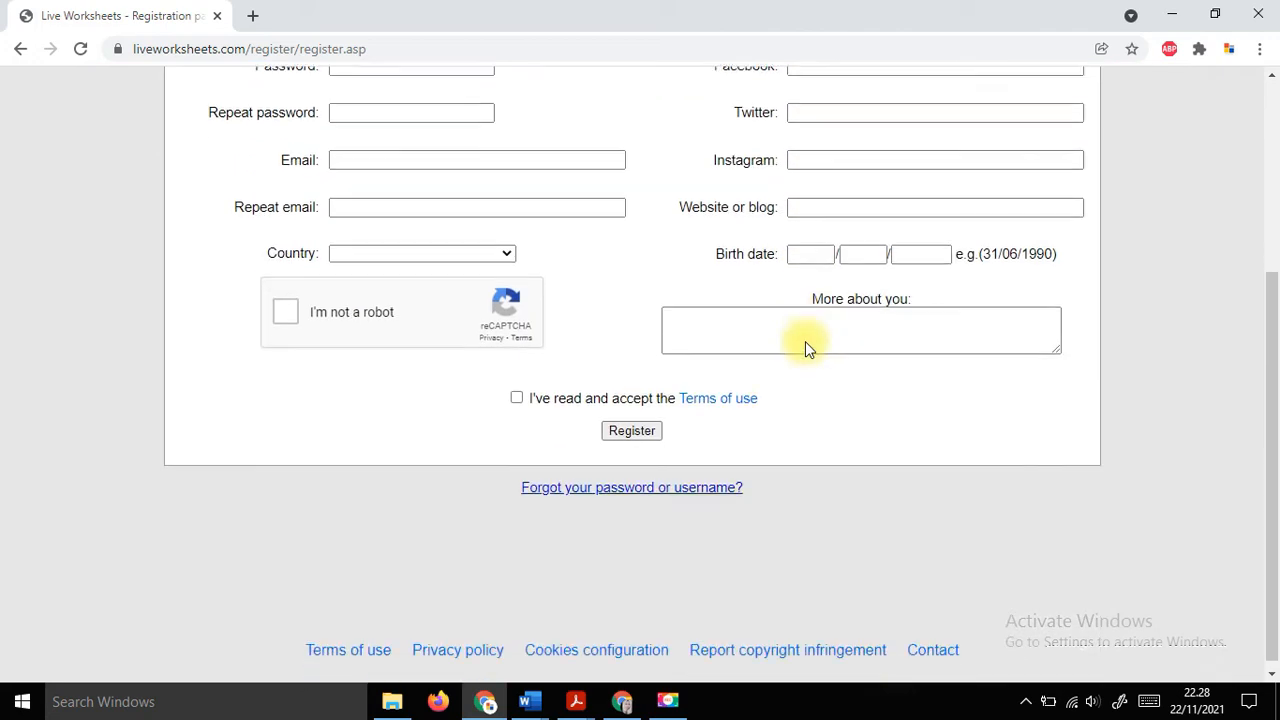
{"action": "left_click", "coordinate": [518, 390]}
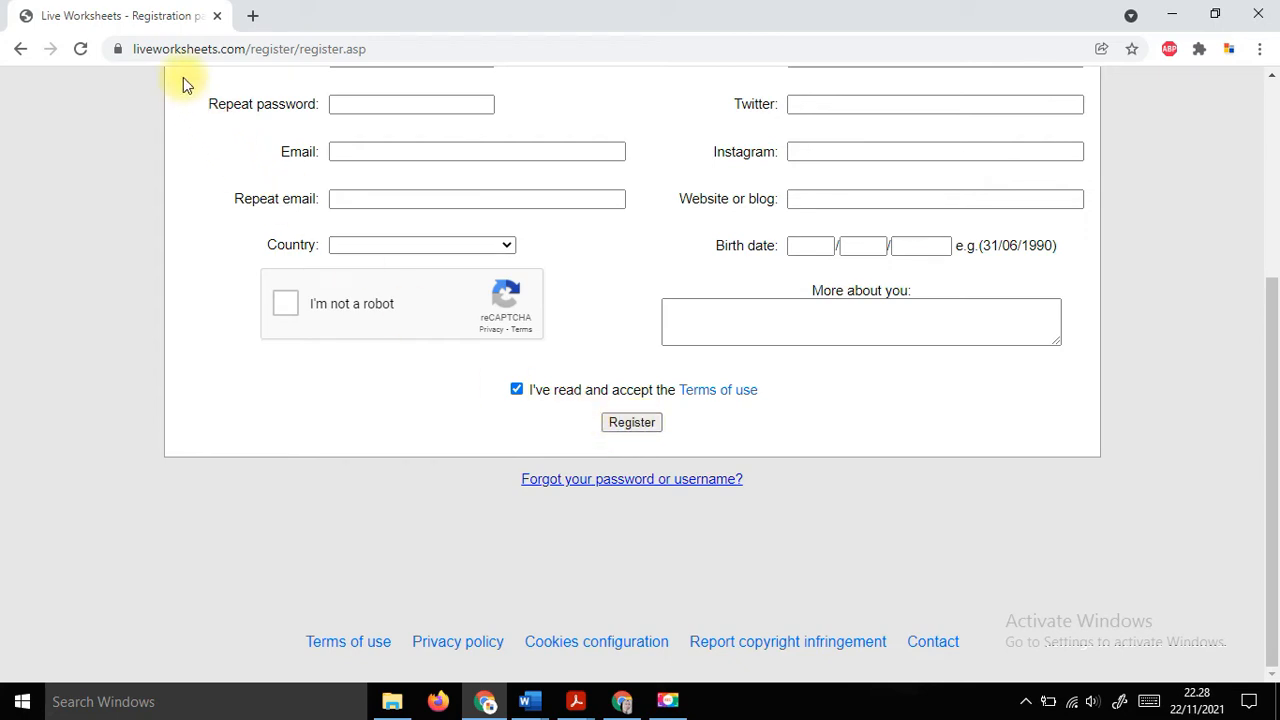
{"action": "key", "text": "Tab"}
Return to the Liveworksheets home page, show the teachers' login form, and switch to the Chrome window with the signed-in account.
{"action": "left_click", "coordinate": [33, 52]}
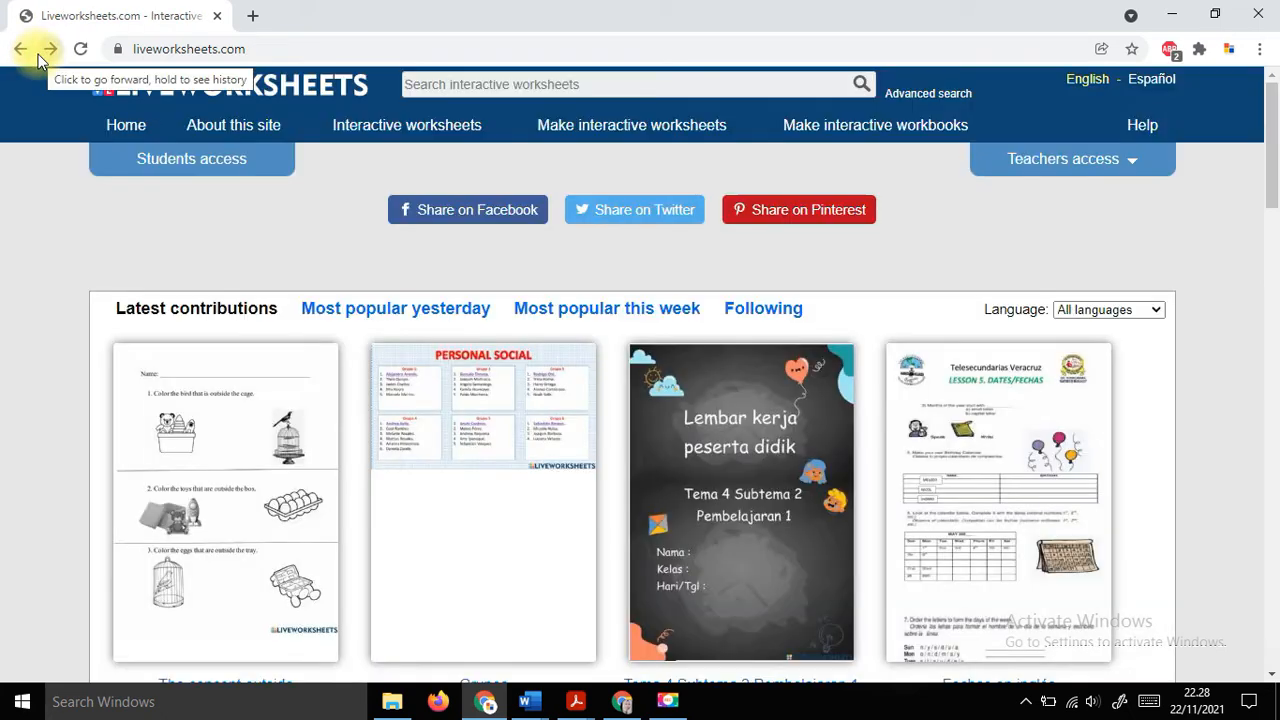
{"action": "left_click", "coordinate": [1100, 162]}
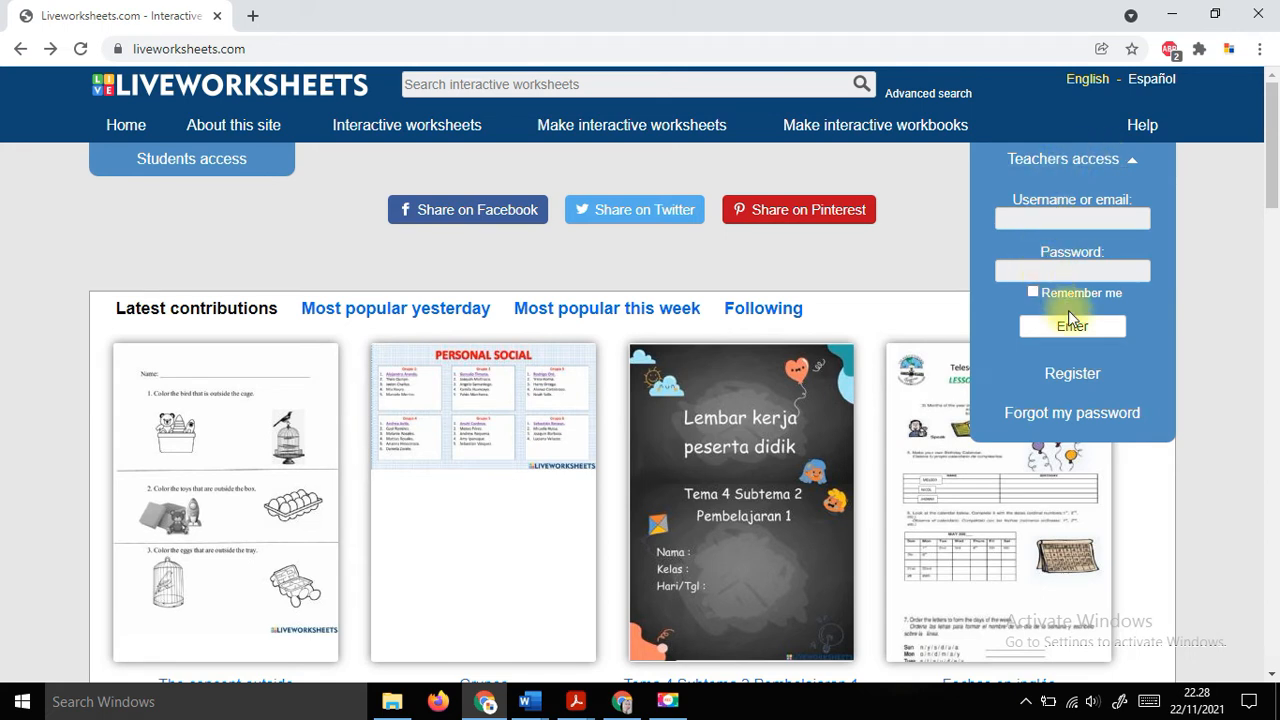
{"action": "left_click", "coordinate": [630, 704]}
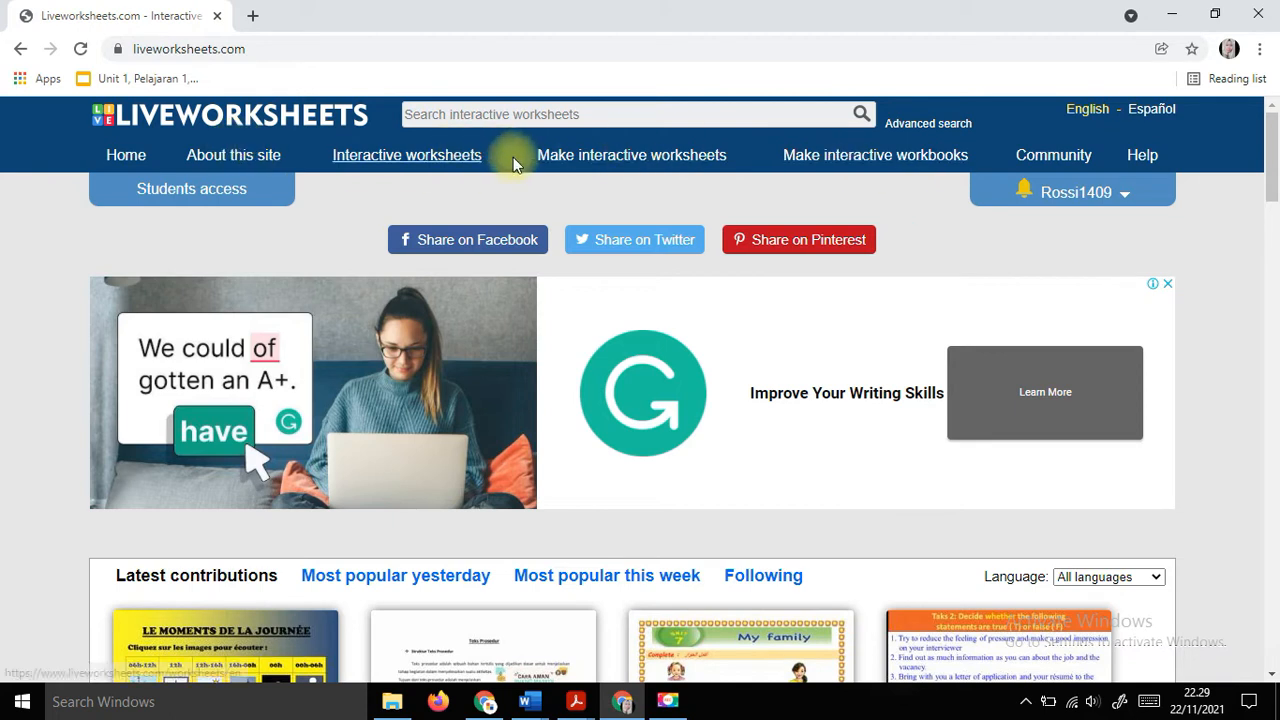
Open the interactive worksheet maker and discard the worksheet already loaded in it.
{"action": "left_click", "coordinate": [614, 166]}
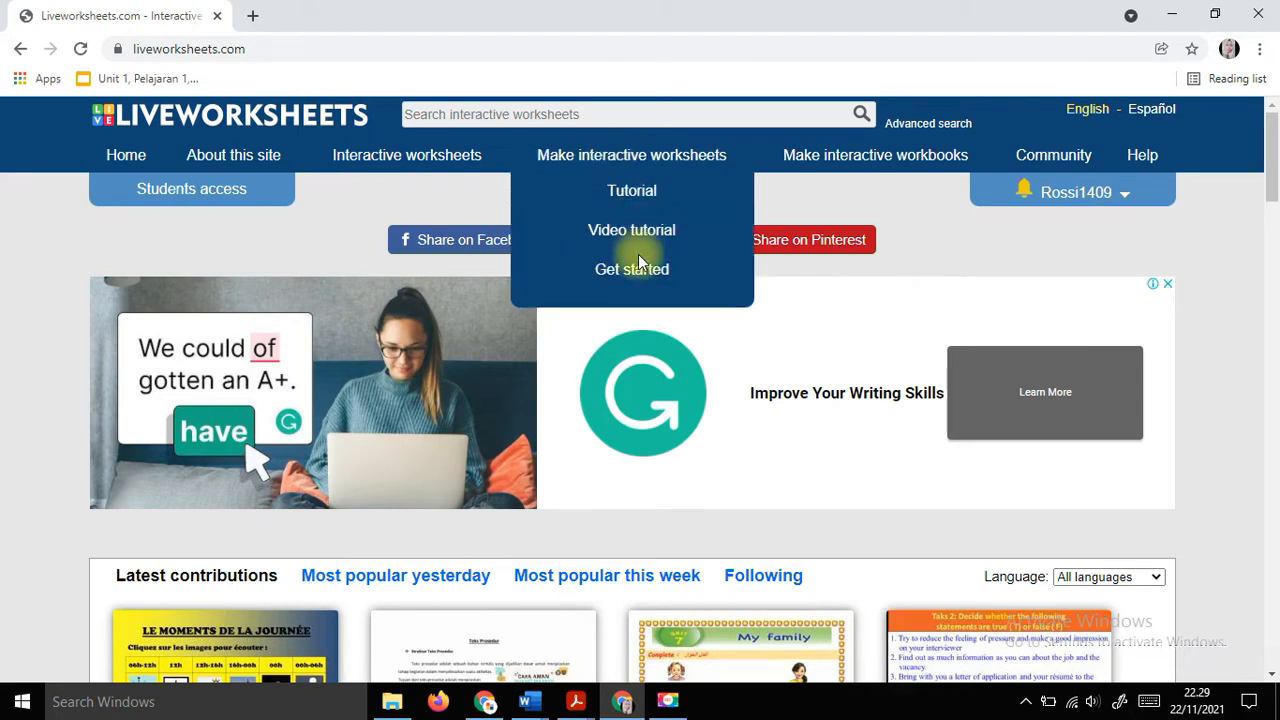
{"action": "left_click", "coordinate": [641, 275]}
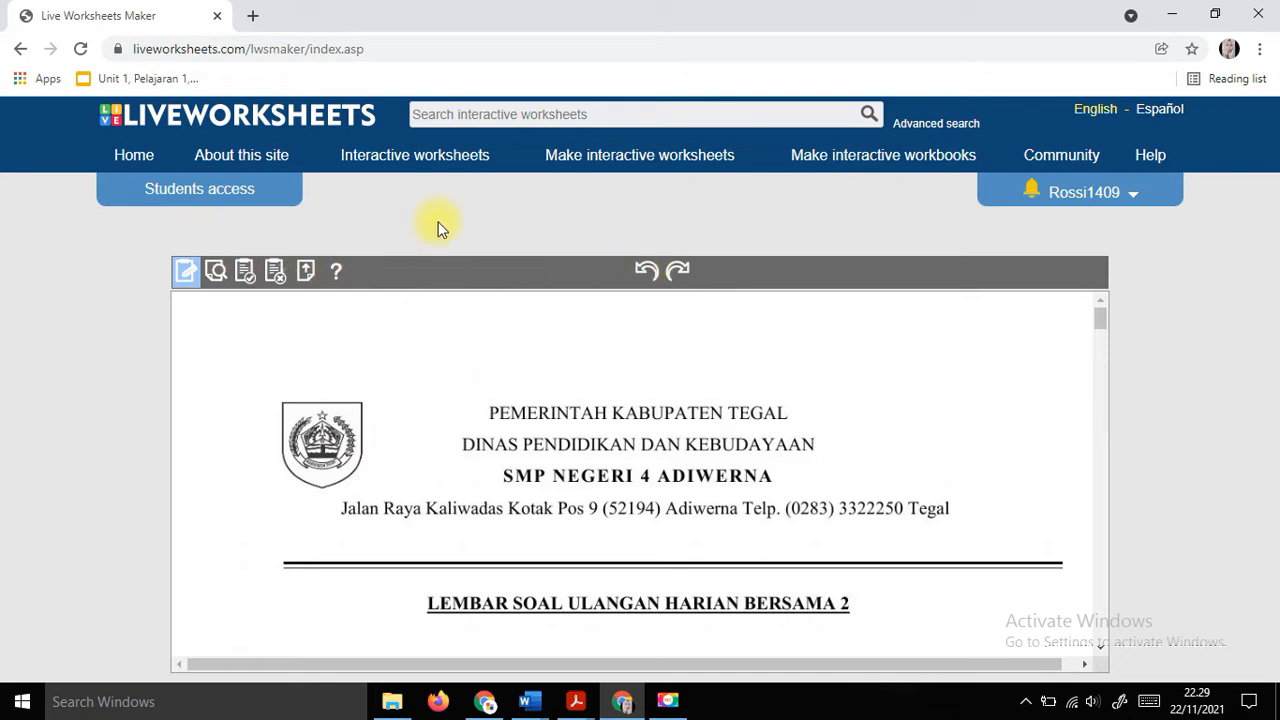
{"action": "left_click", "coordinate": [18, 50]}
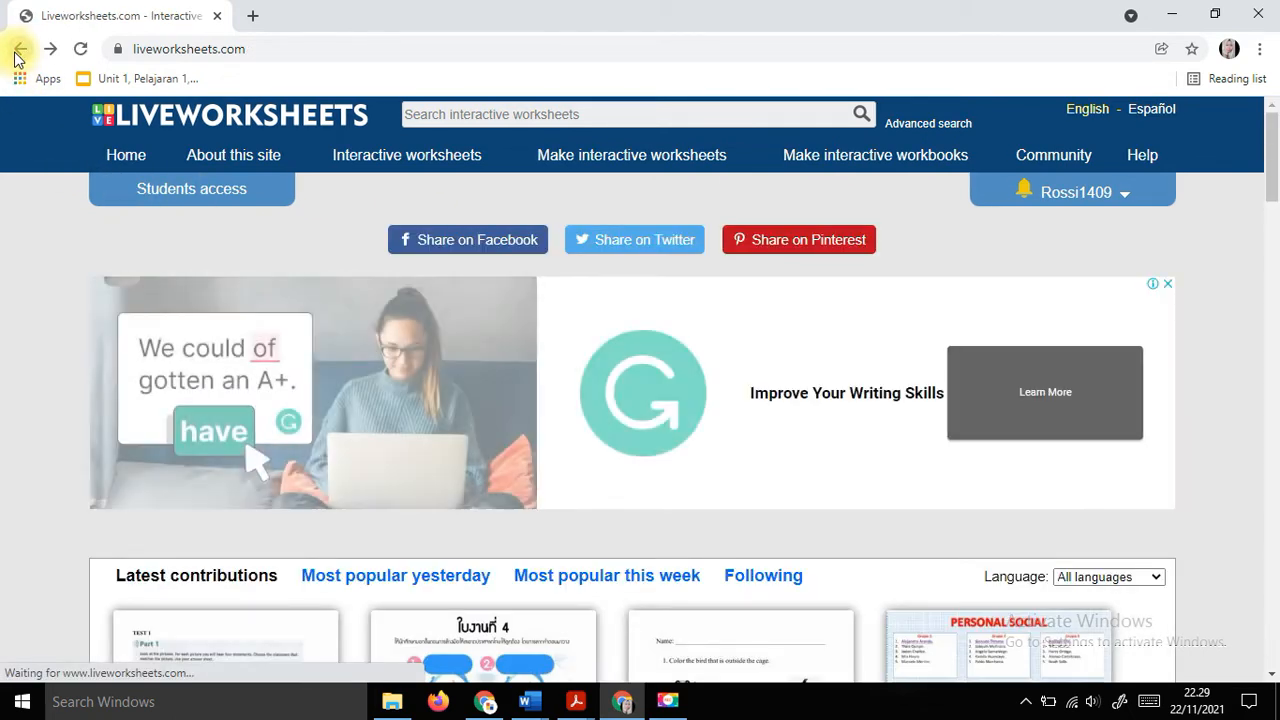
{"action": "mouse_move", "coordinate": [636, 158]}
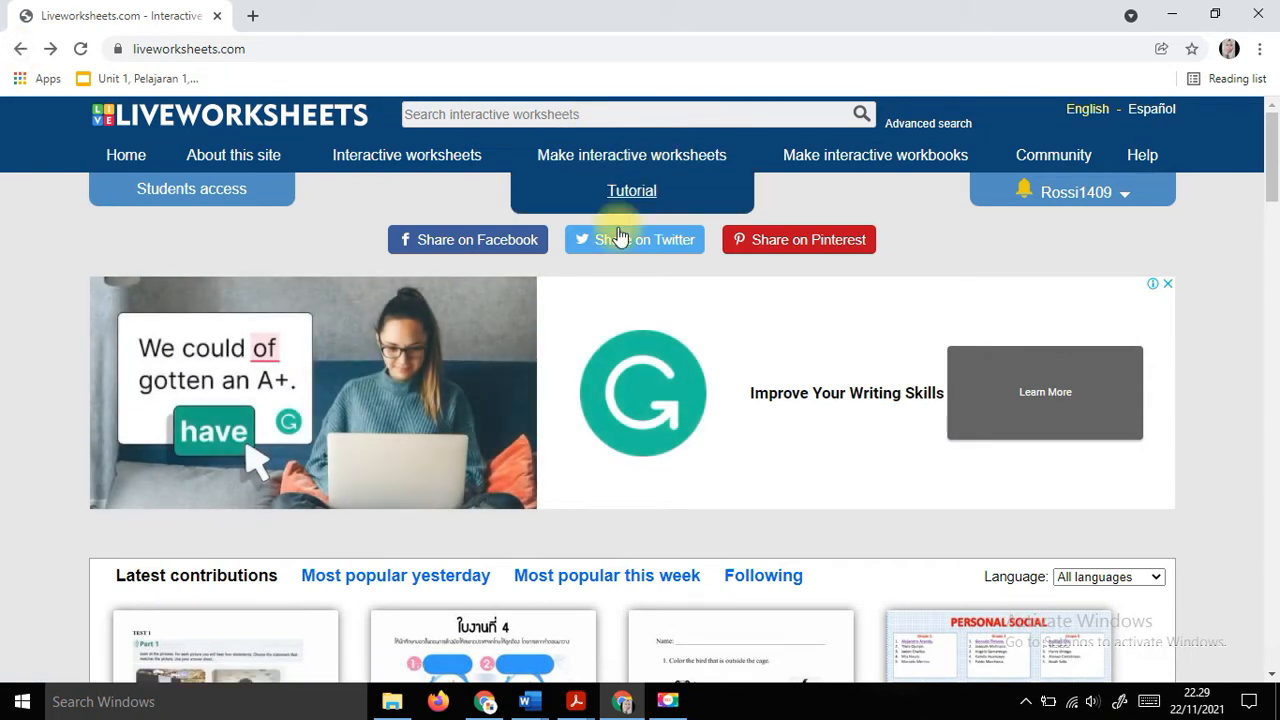
{"action": "left_click", "coordinate": [632, 272]}
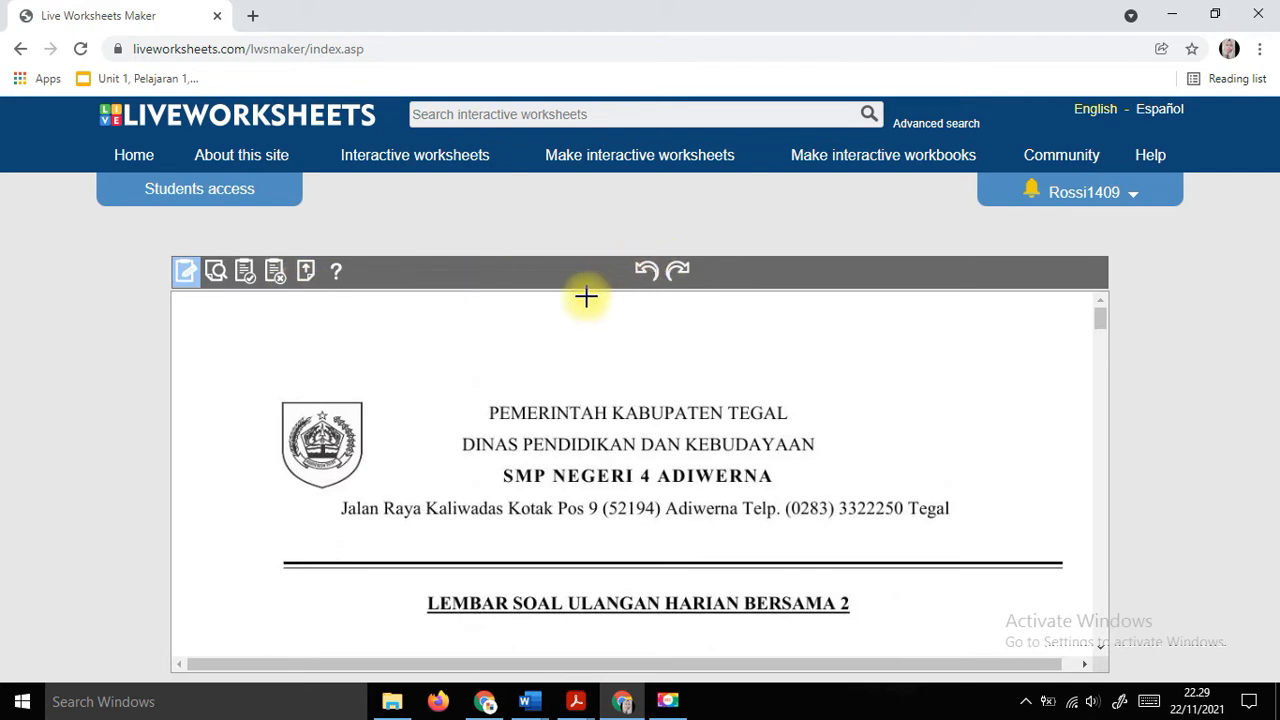
{"action": "left_click", "coordinate": [276, 275]}
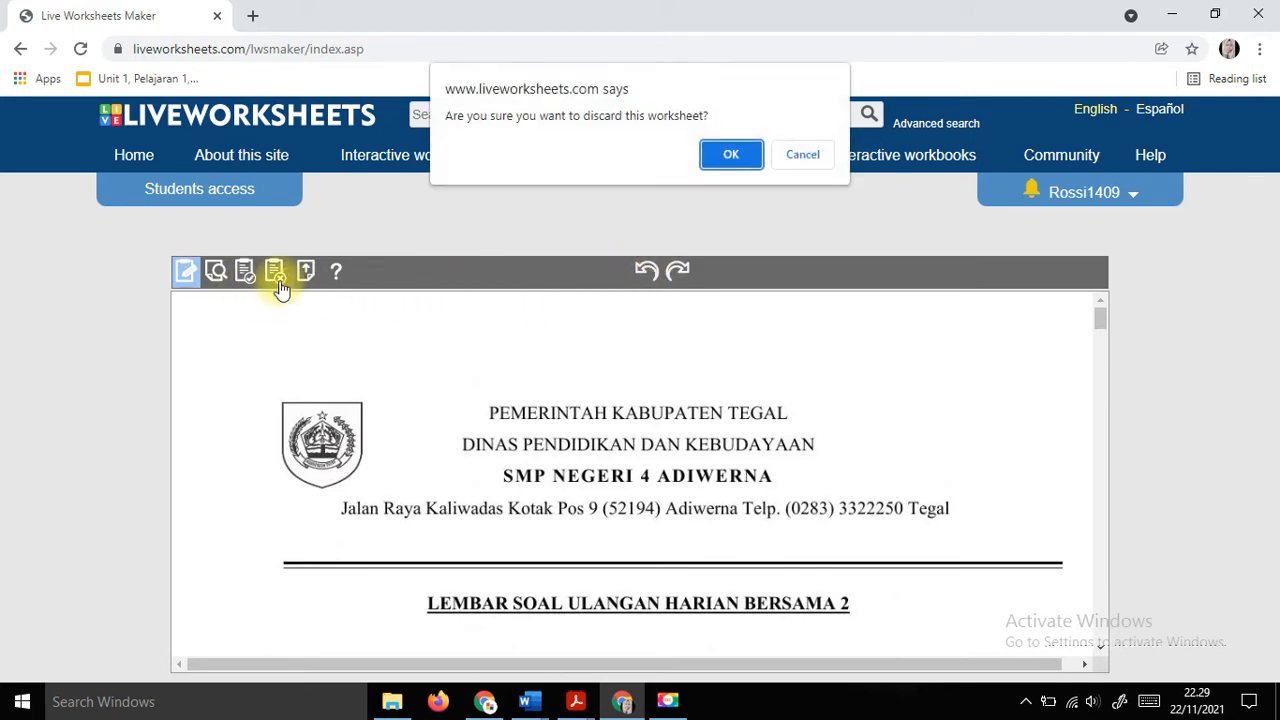
{"action": "left_click", "coordinate": [717, 157]}
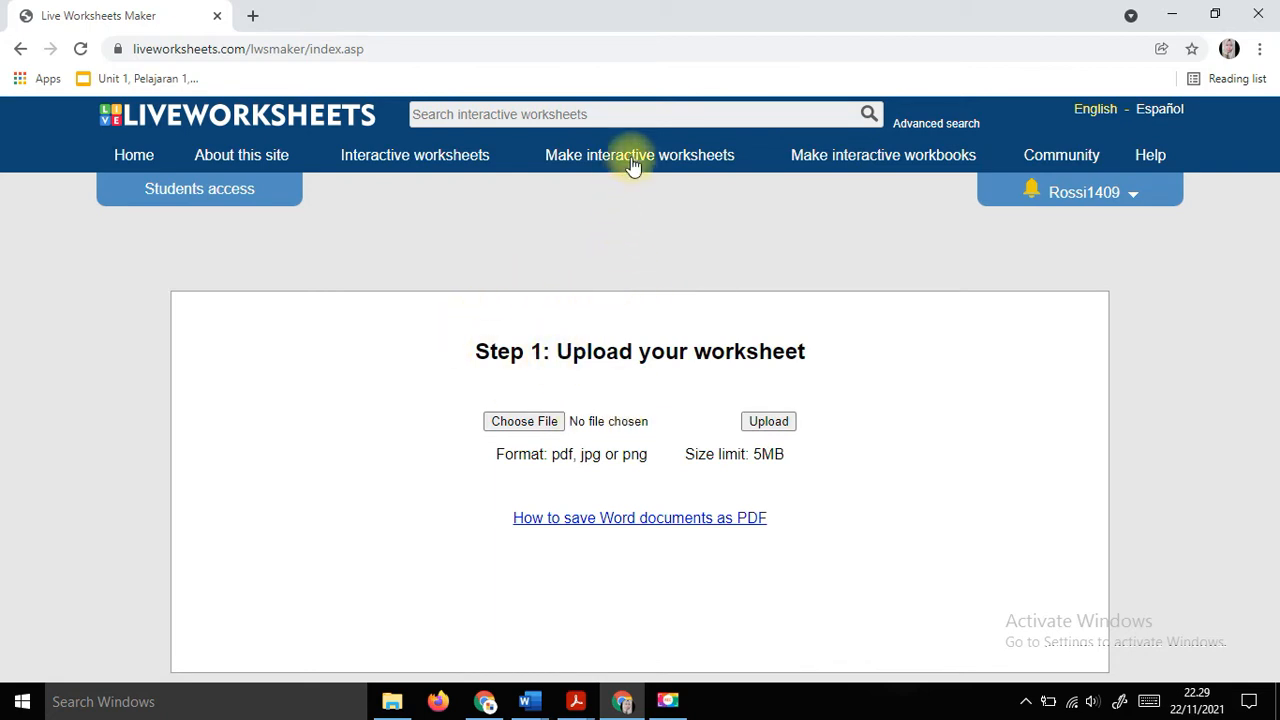
Choose UH 2 Relasi dan Fungsi (online)3.pdf from the Matematika folder and upload it to the worksheet maker.
{"action": "mouse_move", "coordinate": [629, 165]}
{"action": "left_click", "coordinate": [624, 276]}
{"action": "left_click", "coordinate": [546, 427]}
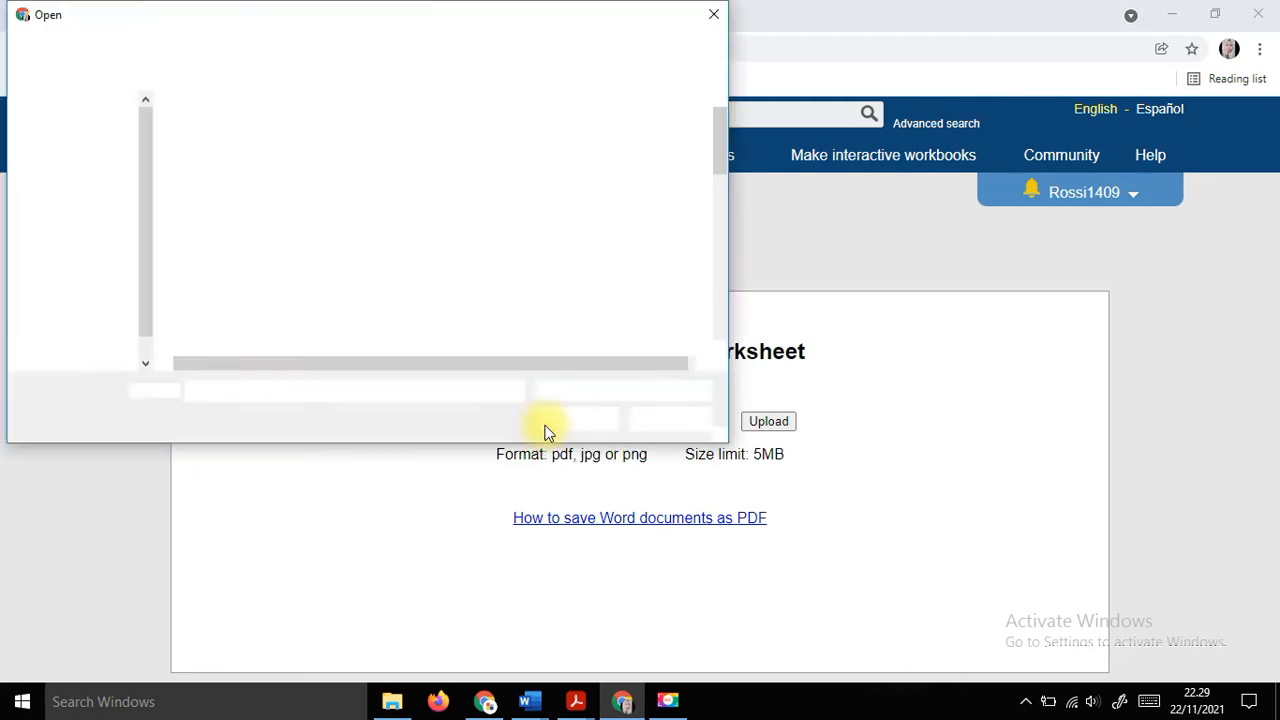
{"action": "scroll", "coordinate": [295, 295], "scroll_direction": "down", "scroll_amount": 6}
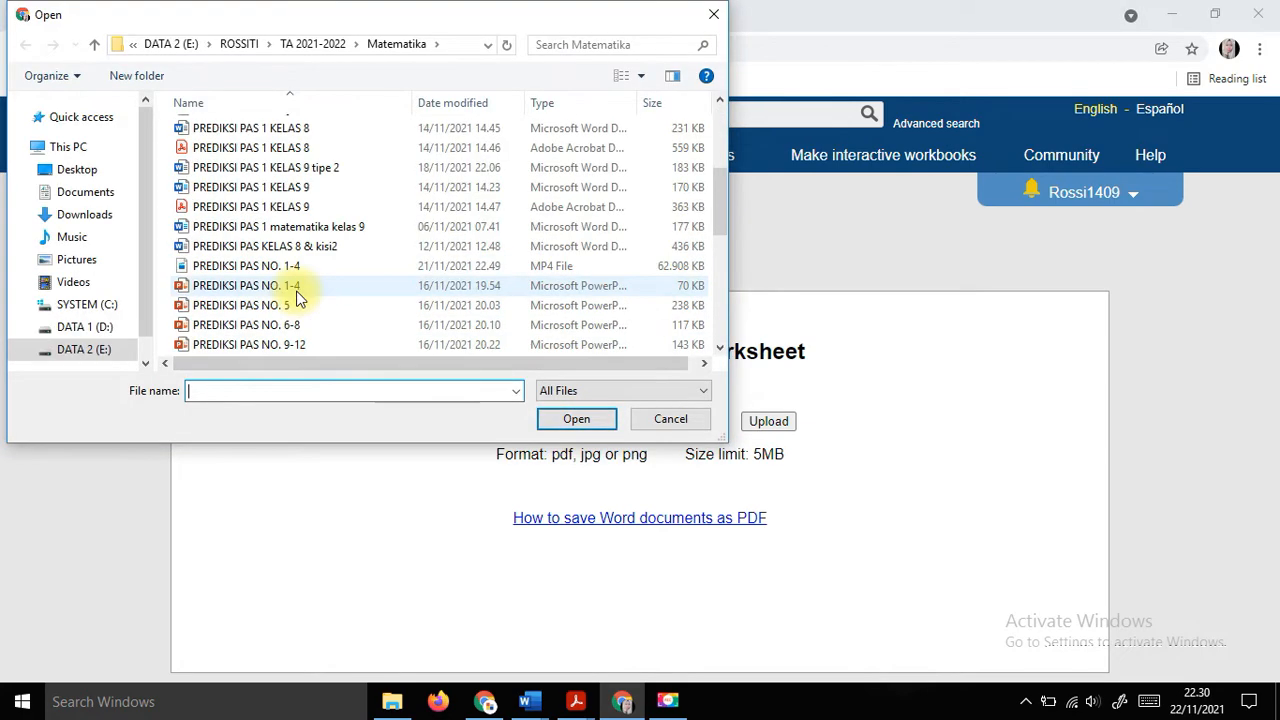
{"action": "scroll", "coordinate": [297, 297], "scroll_direction": "down", "scroll_amount": 3}
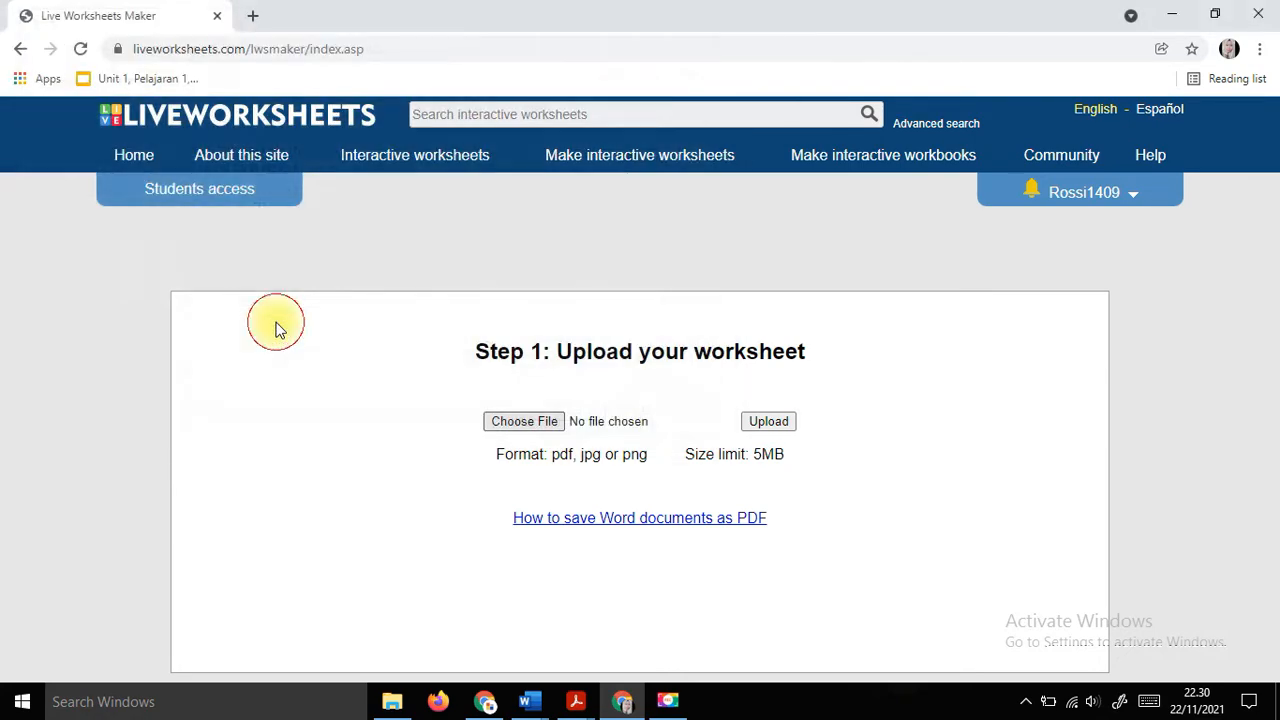
{"action": "double_click", "coordinate": [278, 325]}
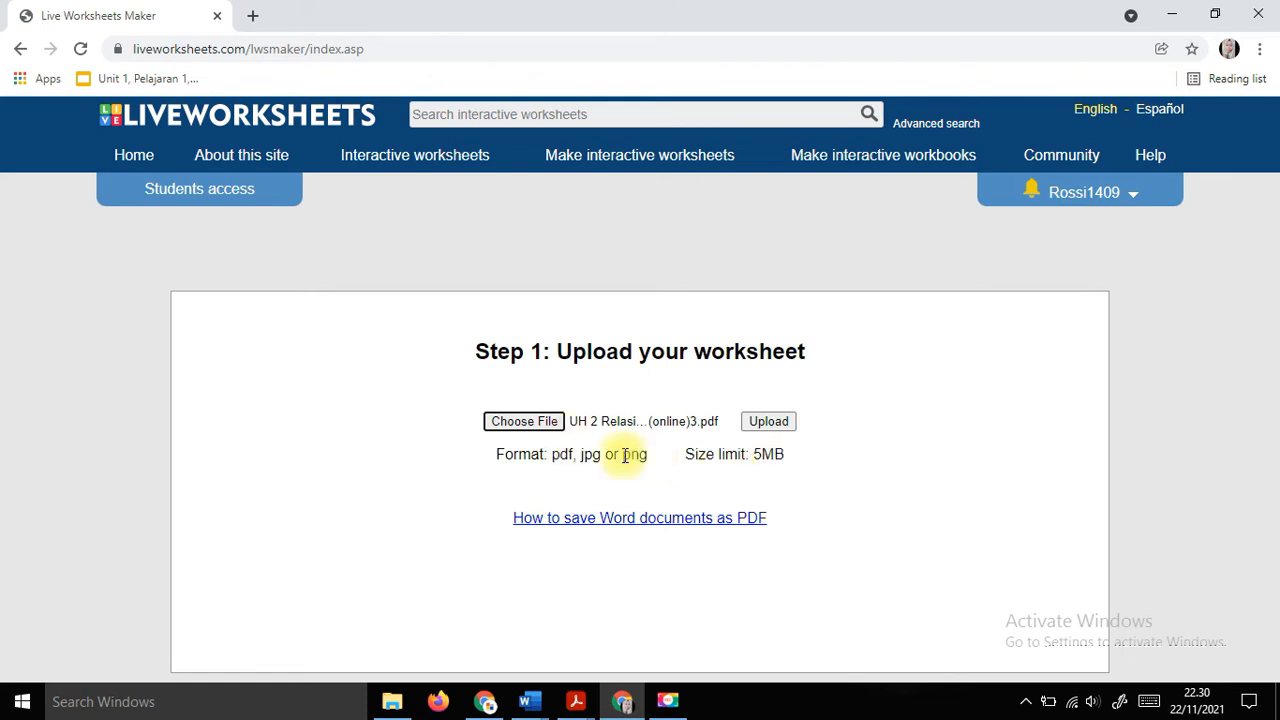
{"action": "left_click", "coordinate": [770, 425]}
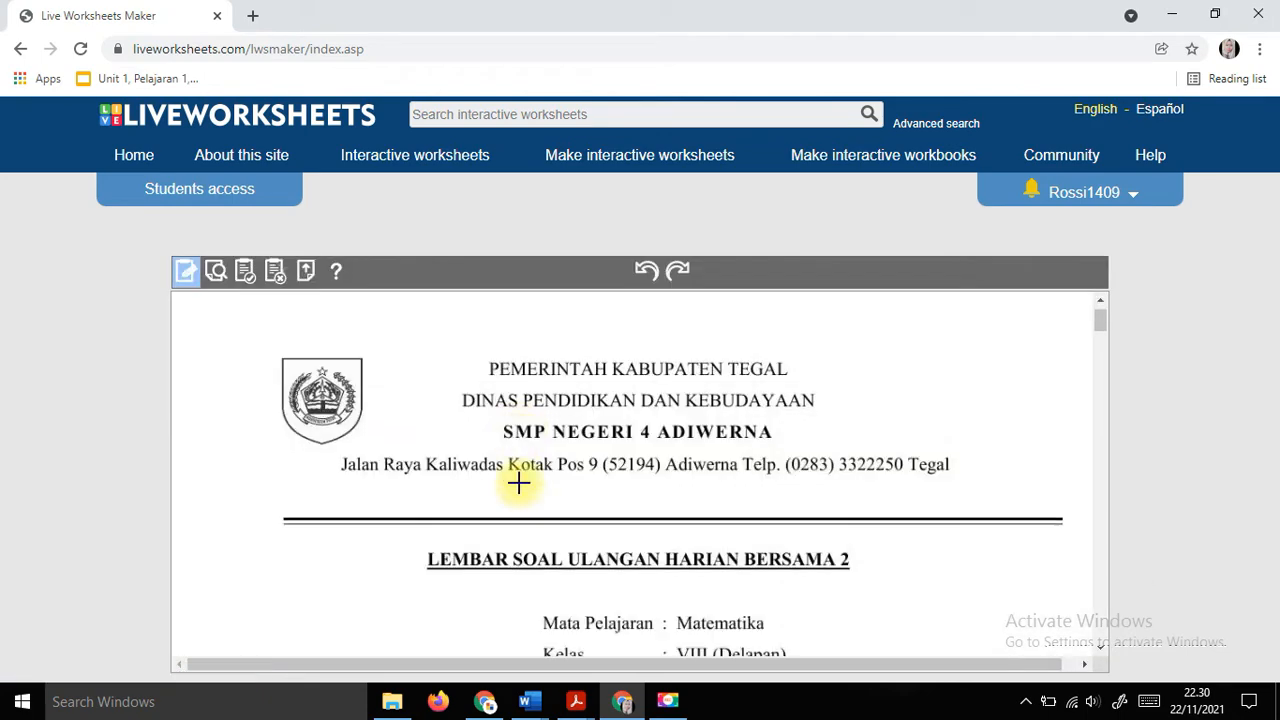
Examine the uploaded worksheet from start to end and return to the first question under A. Pilihan Ganda.
{"action": "scroll", "coordinate": [518, 484], "scroll_direction": "down", "scroll_amount": 20}
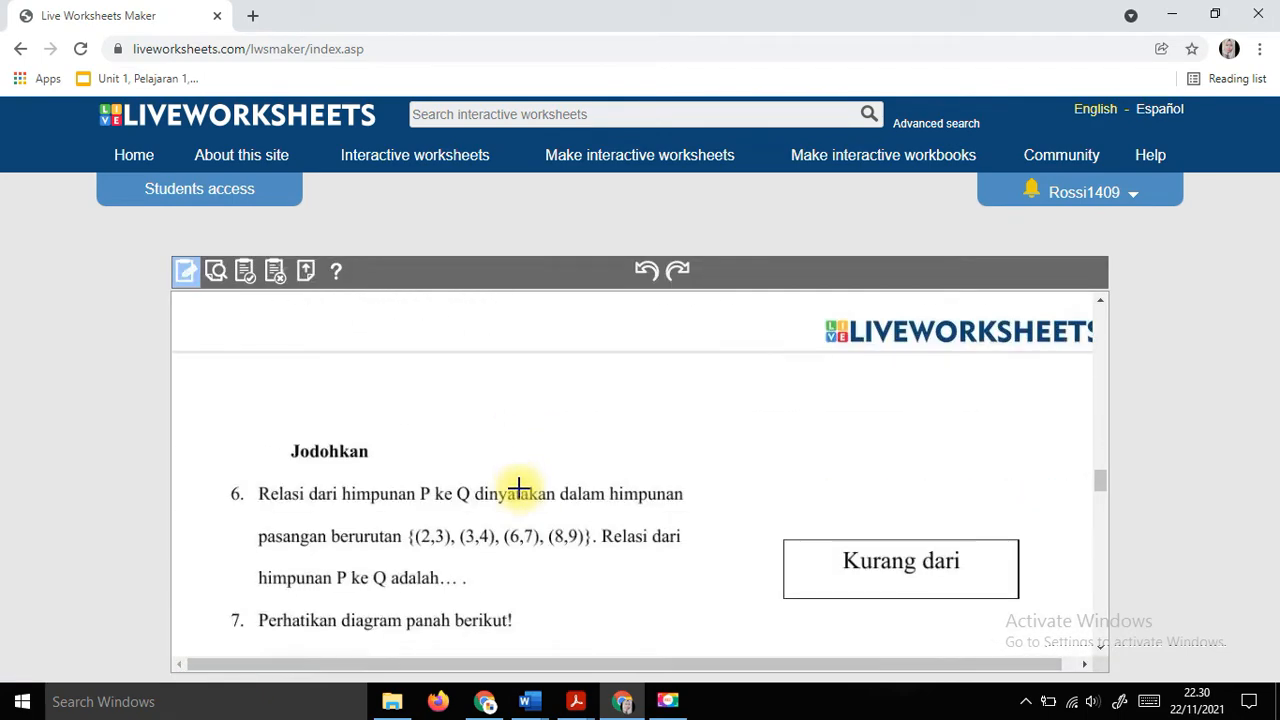
{"action": "scroll", "coordinate": [518, 487], "scroll_direction": "down", "scroll_amount": 20}
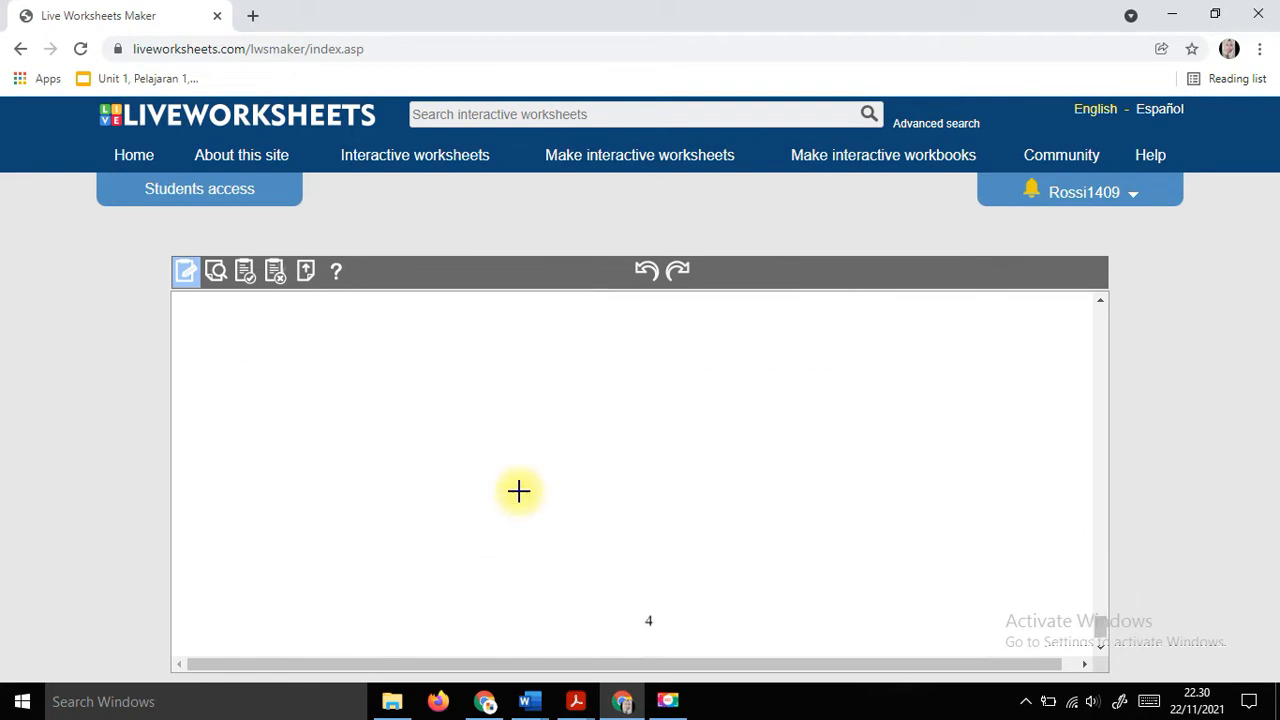
{"action": "scroll", "coordinate": [518, 490], "scroll_direction": "up", "scroll_amount": 15}
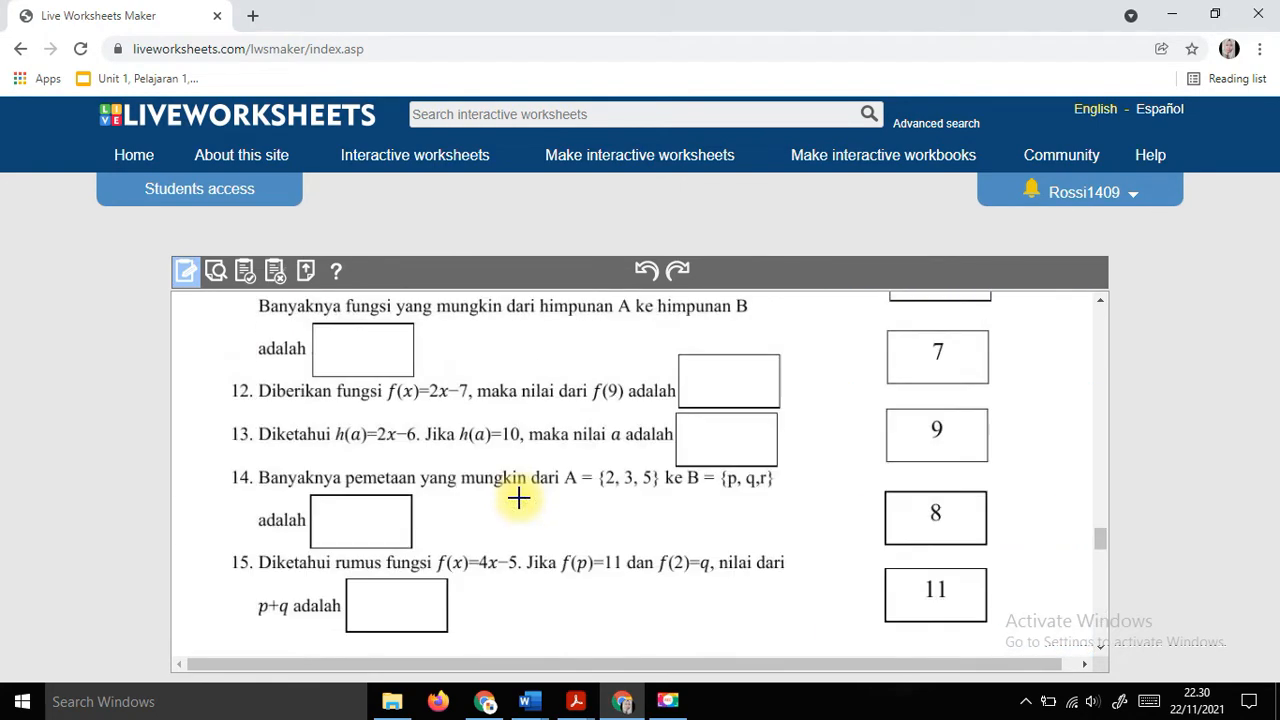
{"action": "scroll", "coordinate": [518, 497], "scroll_direction": "up", "scroll_amount": 15}
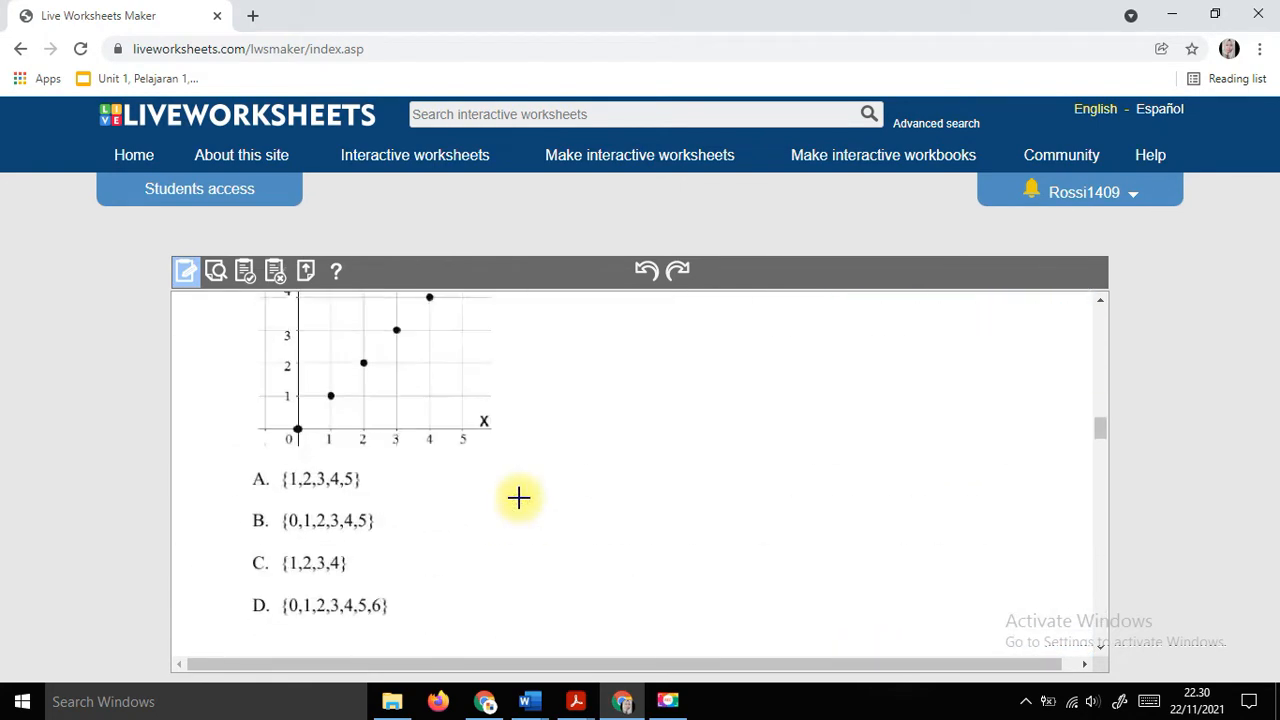
{"action": "scroll", "coordinate": [518, 497], "scroll_direction": "up", "scroll_amount": 20}
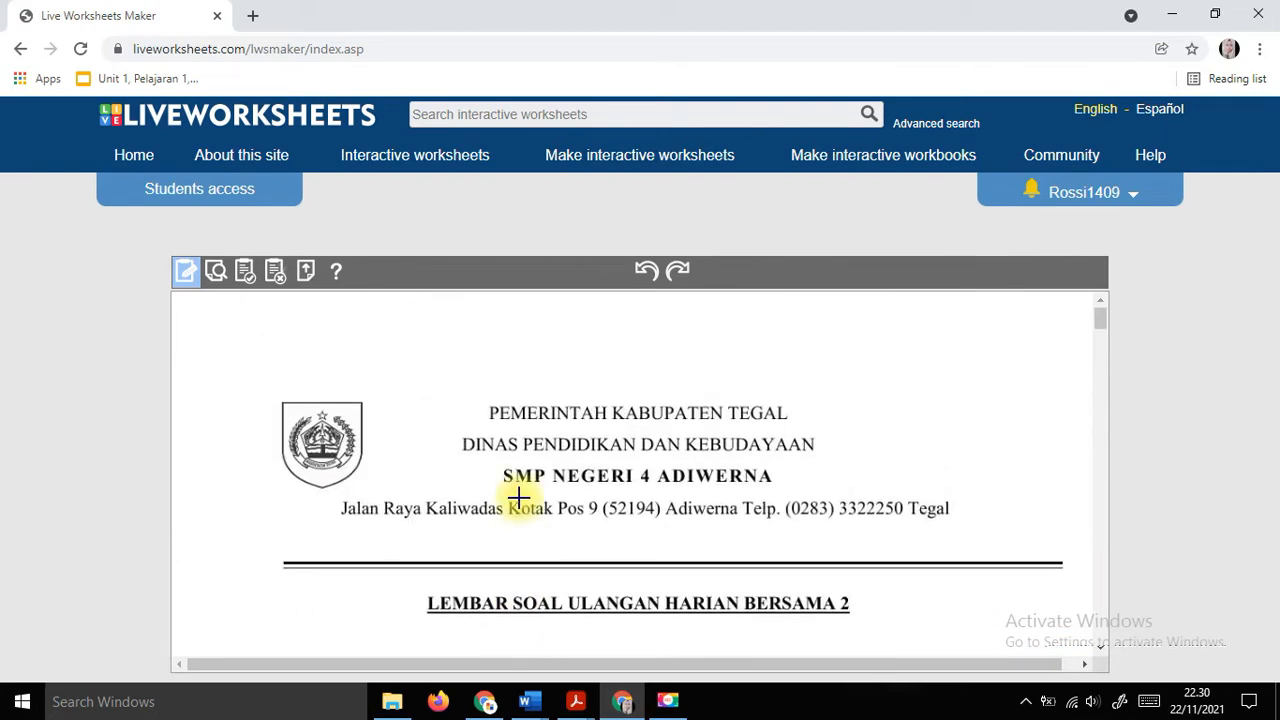
{"action": "scroll", "coordinate": [518, 497], "scroll_direction": "down", "scroll_amount": 10}
{"action": "scroll", "coordinate": [458, 496], "scroll_direction": "up", "scroll_amount": 2}
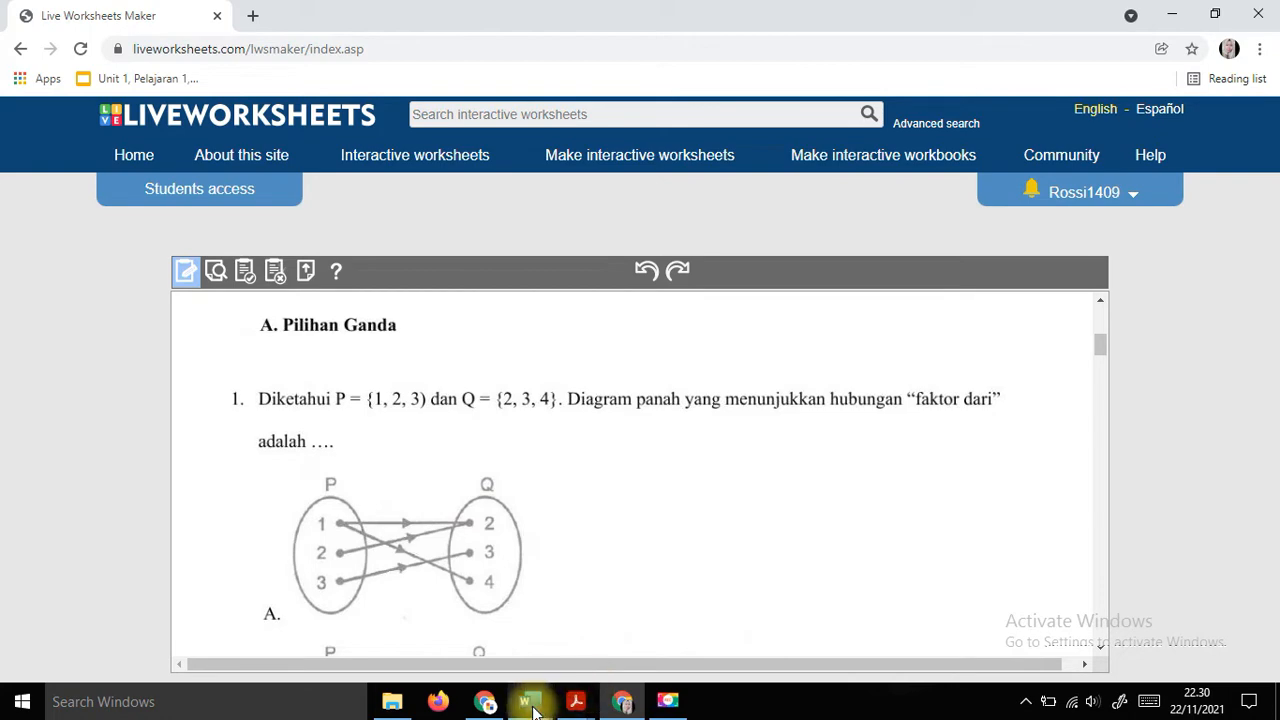
Switch to Word's 1.1 MEMBUAT MEDIA PEMBELAJARAN document and review the command codes for multiple-choice questions under KODE PERINTAH SOAL.
{"action": "mouse_move", "coordinate": [533, 710]}
{"action": "left_click", "coordinate": [606, 634]}
{"action": "scroll", "coordinate": [407, 530], "scroll_direction": "down", "scroll_amount": 2}
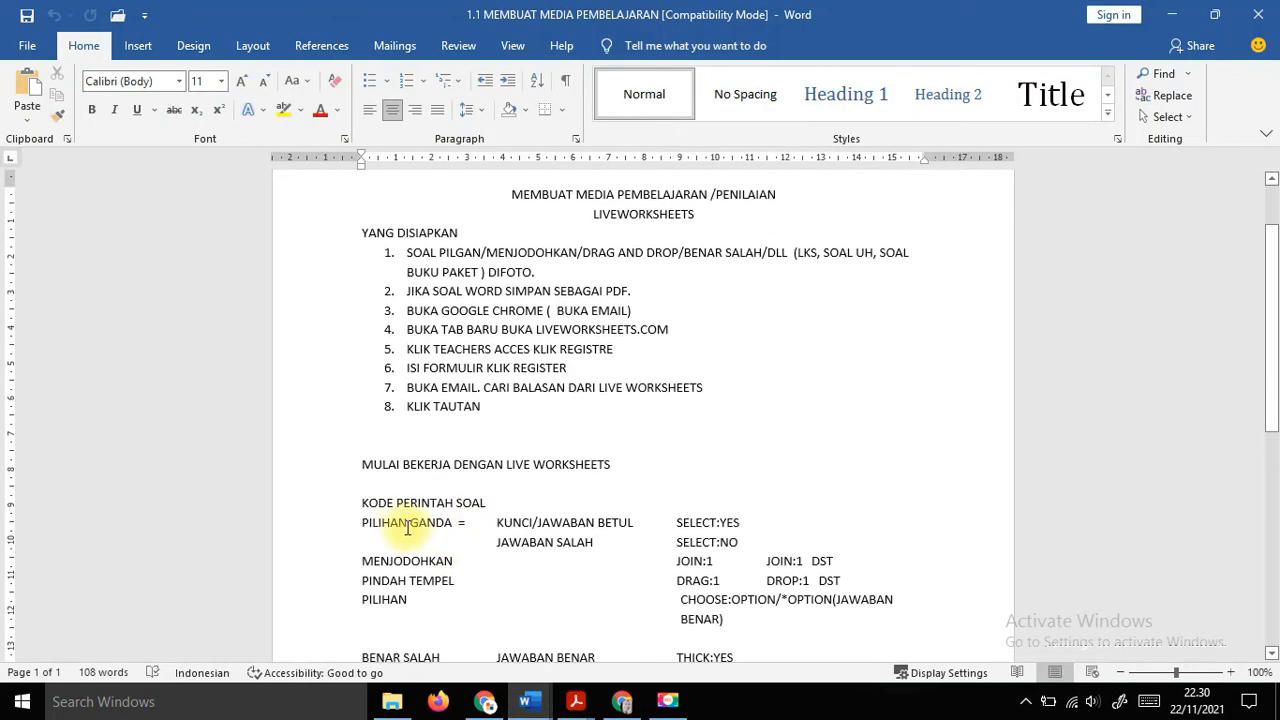
{"action": "scroll", "coordinate": [470, 520], "scroll_direction": "down", "scroll_amount": 1}
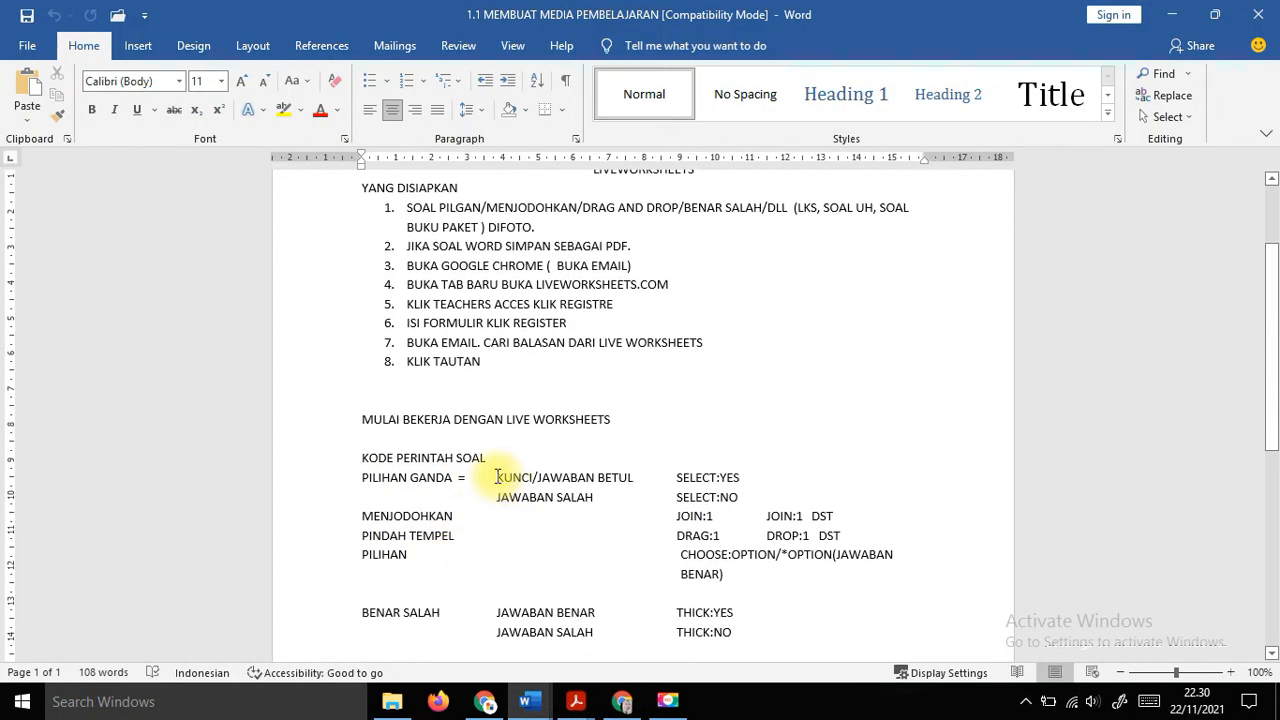
{"action": "left_click_drag", "start_coordinate": [496, 477], "coordinate": [634, 478]}
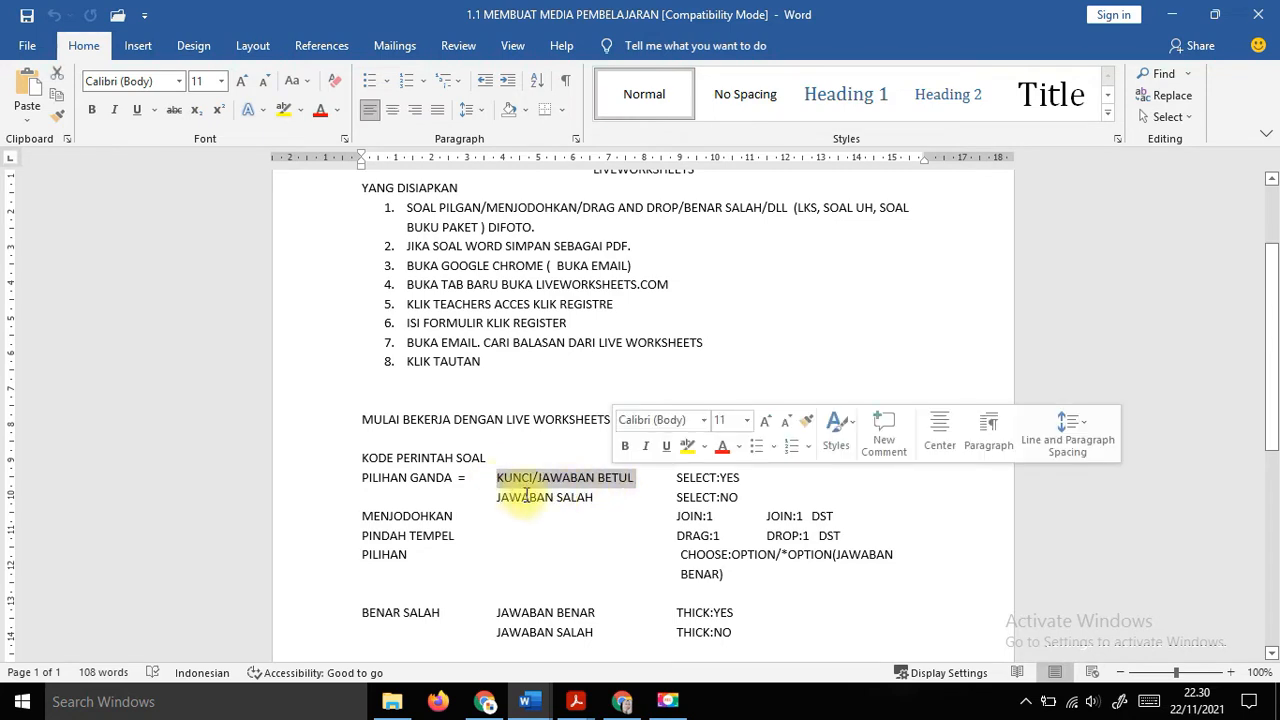
{"action": "left_click", "coordinate": [625, 478]}
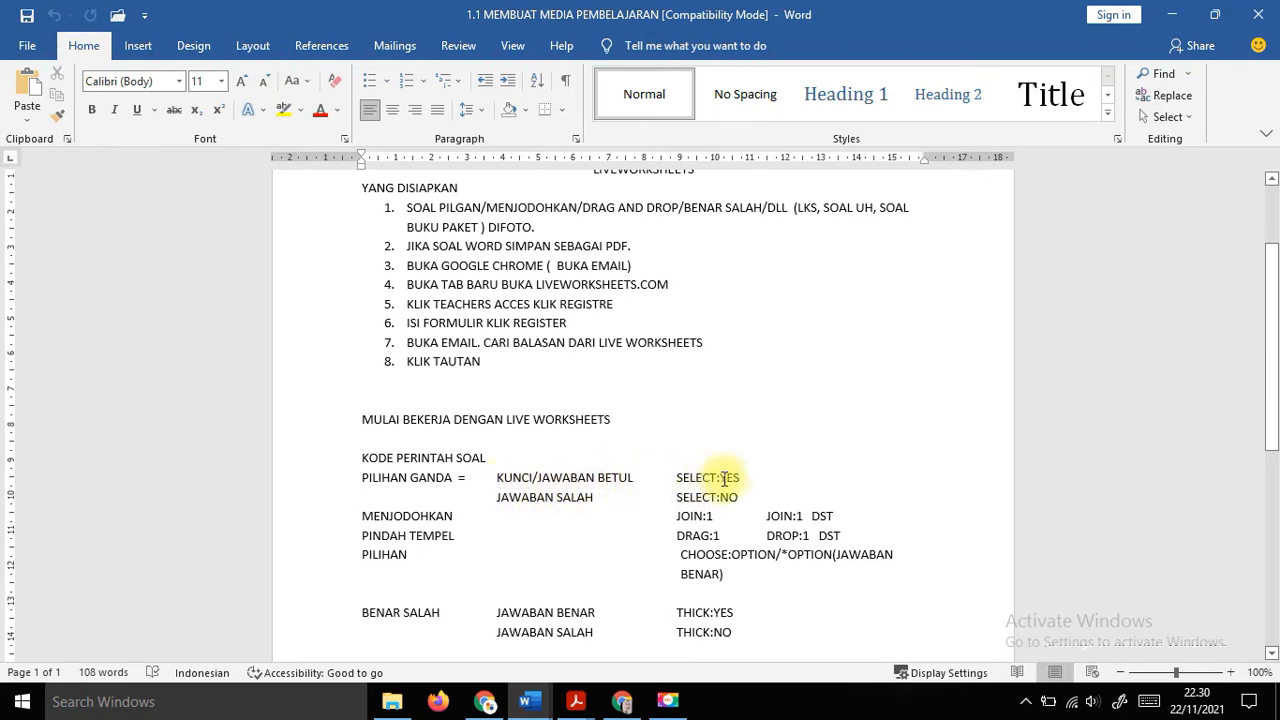
Switch to the Live Worksheets maker and add answer boxes to question 1, with select:no over option A and select:yes over option B.
{"action": "left_click", "coordinate": [622, 702]}
{"action": "scroll", "coordinate": [409, 535], "scroll_direction": "down", "scroll_amount": 2}
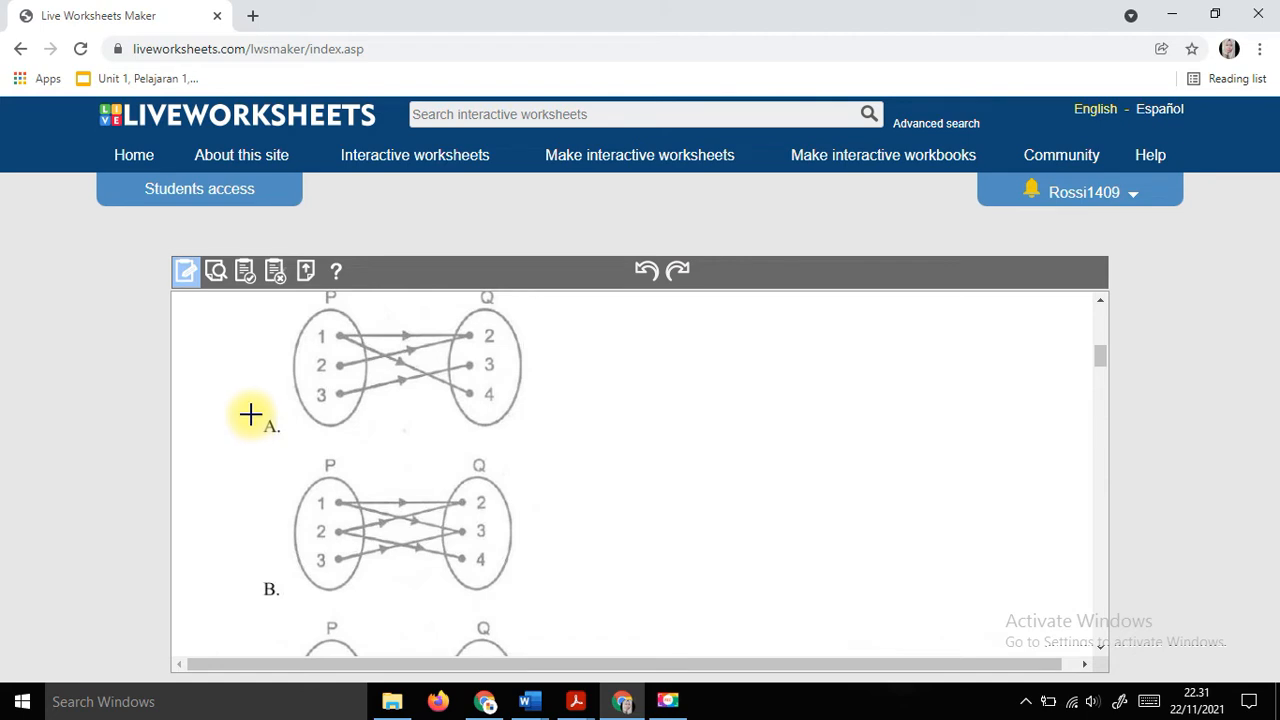
{"action": "left_click_drag", "start_coordinate": [251, 411], "coordinate": [293, 447]}
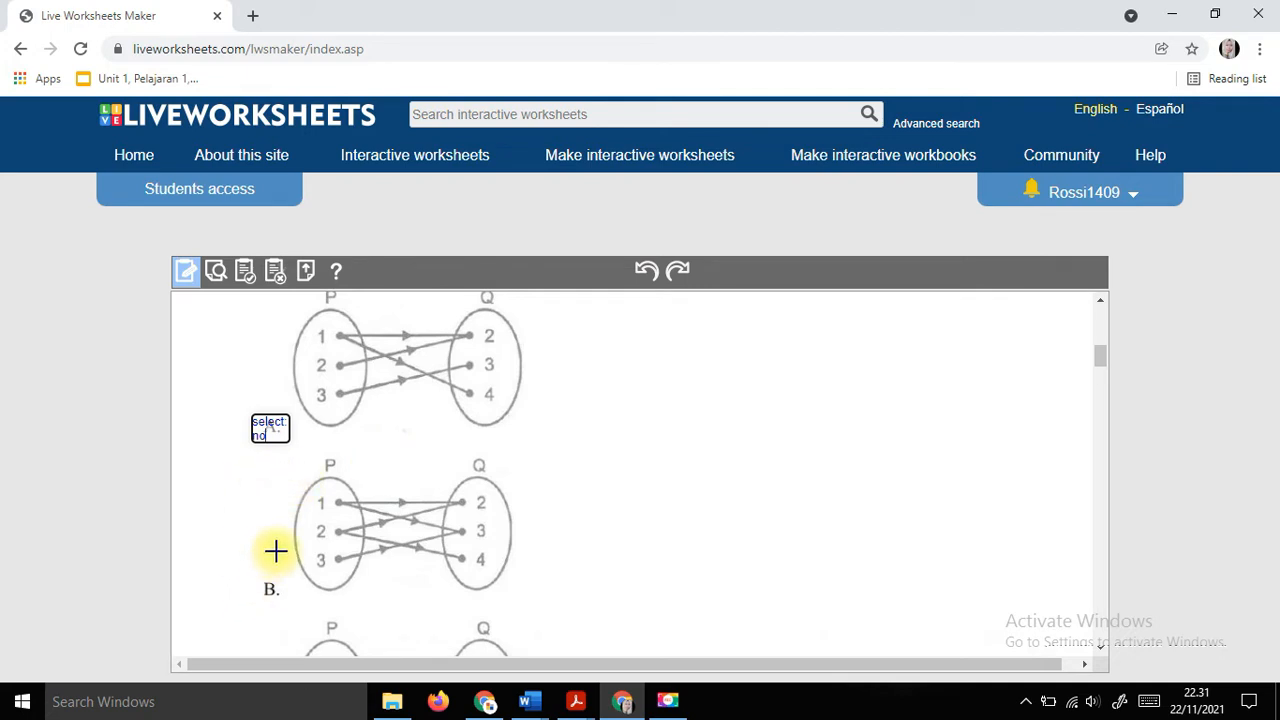
{"action": "scroll", "coordinate": [276, 551], "scroll_direction": "down", "scroll_amount": 1}
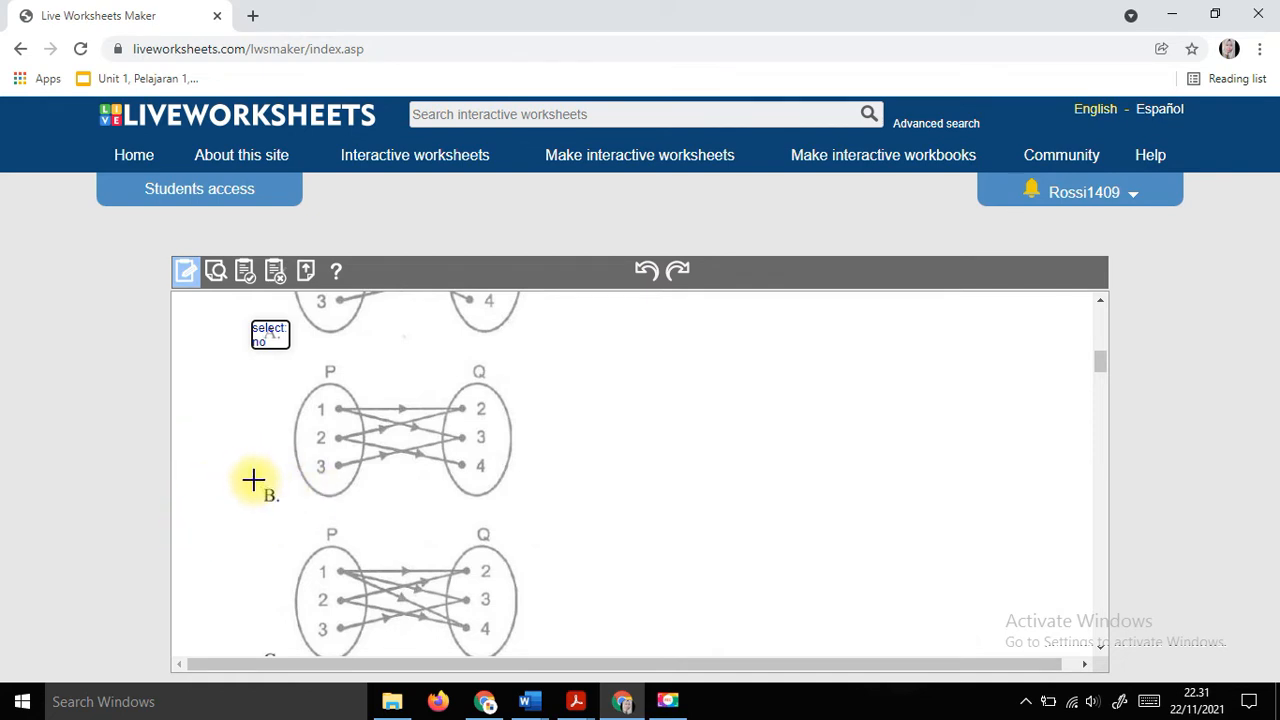
{"action": "left_click_drag", "start_coordinate": [256, 487], "coordinate": [286, 514]}
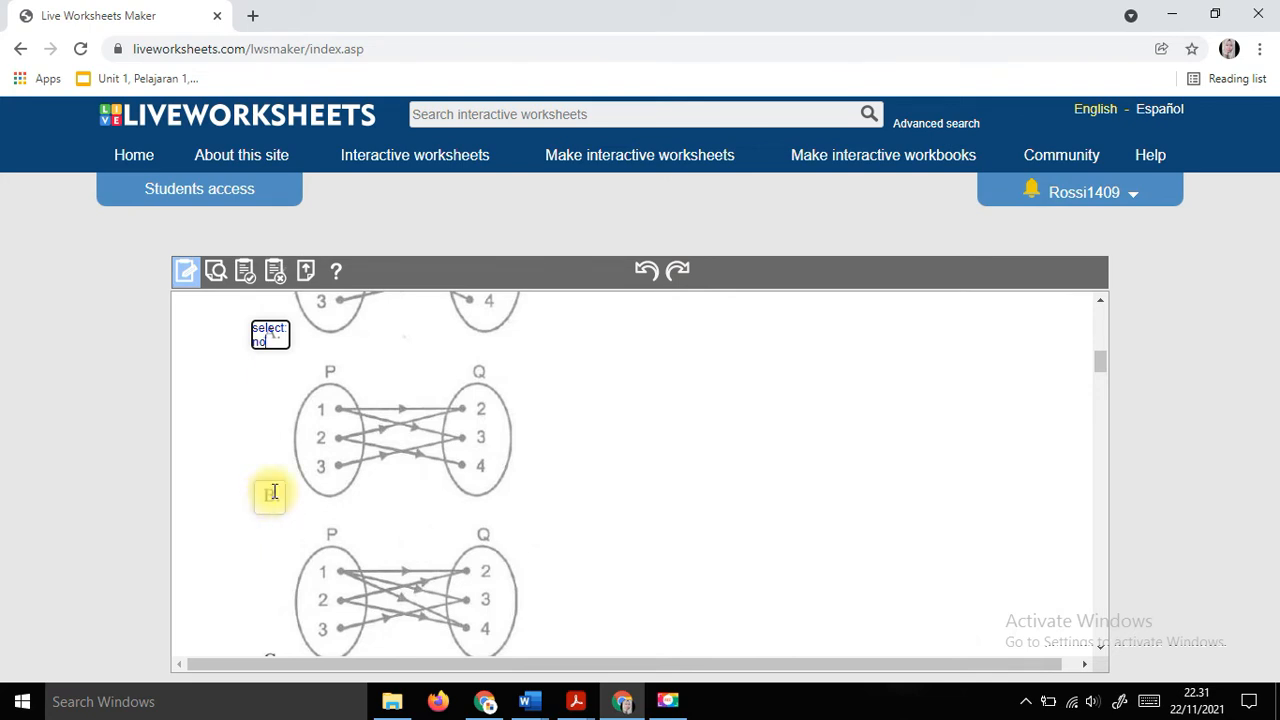
{"action": "left_click", "coordinate": [273, 492]}
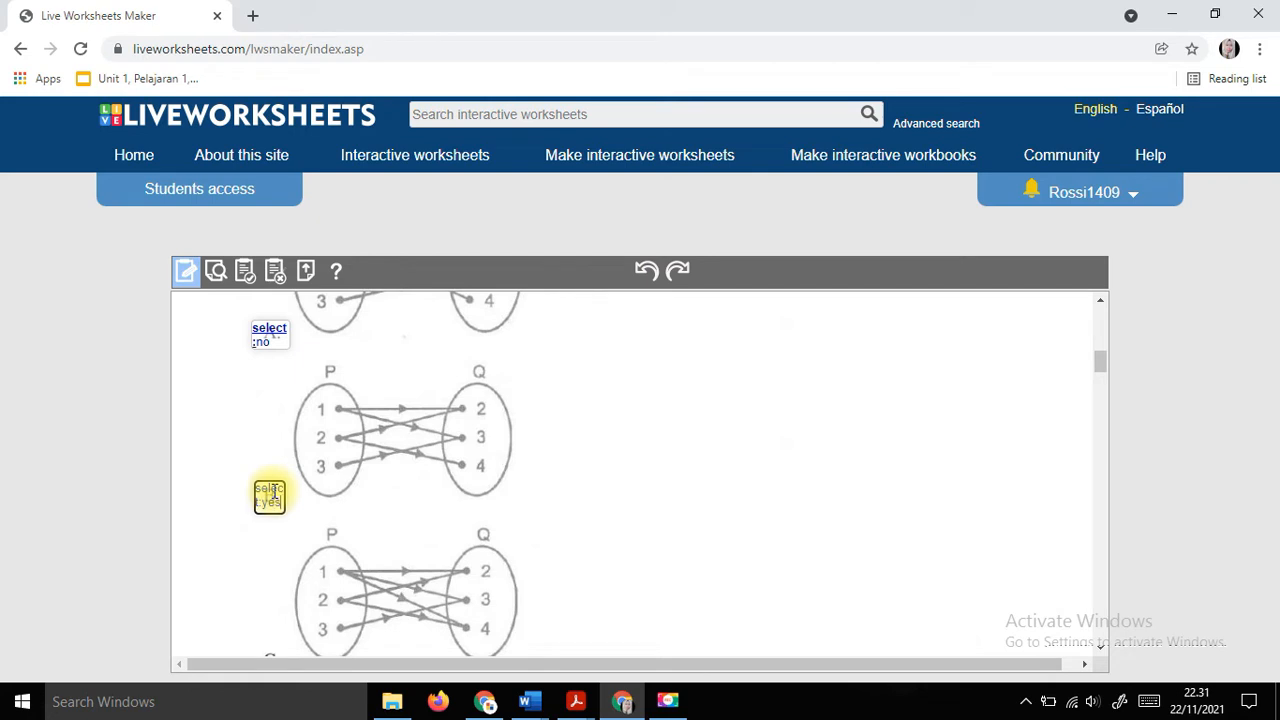
Add answer boxes over options C and D of question 1, each with the code select:no.
{"action": "scroll", "coordinate": [285, 515], "scroll_direction": "down", "scroll_amount": 3}
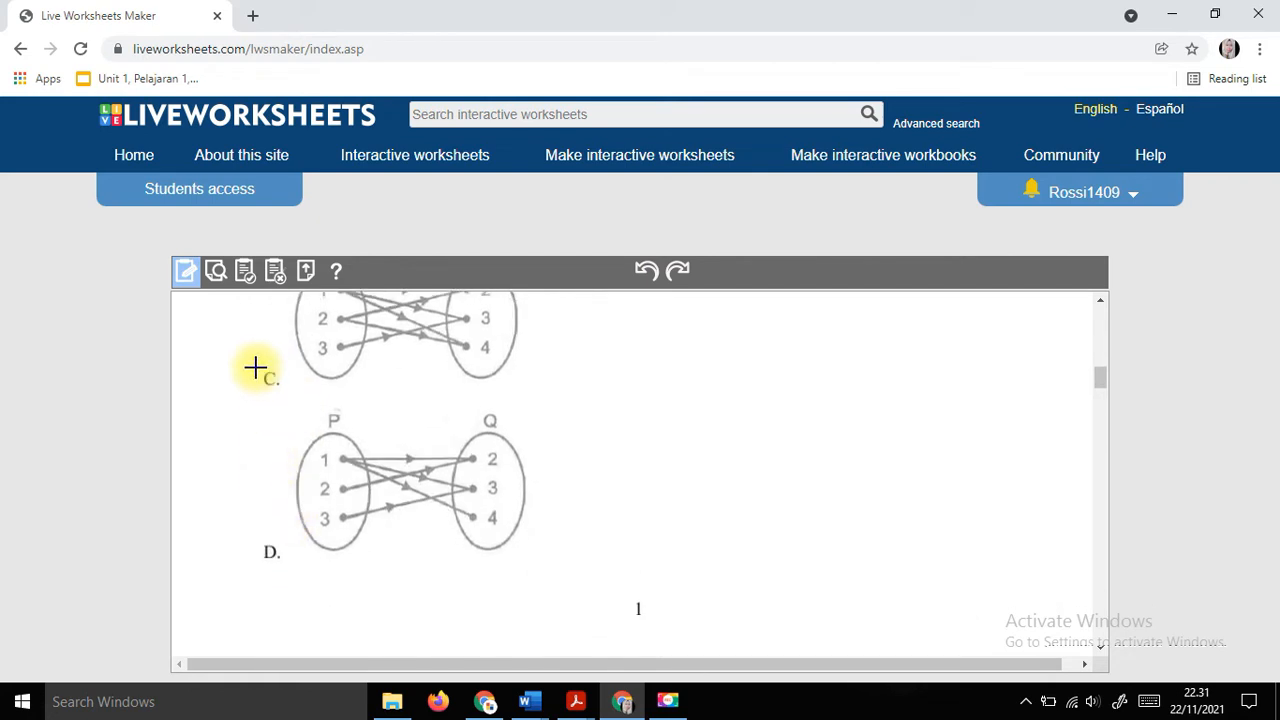
{"action": "left_click_drag", "start_coordinate": [250, 365], "coordinate": [286, 396]}
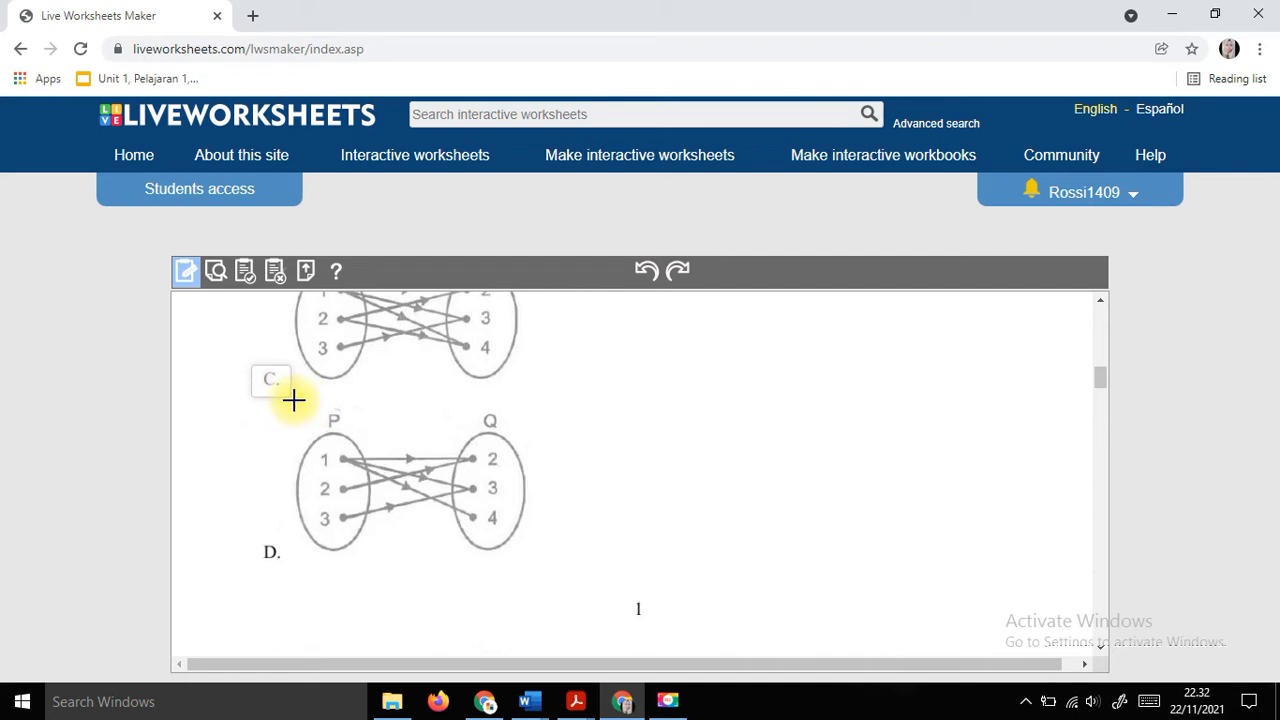
{"action": "left_click", "coordinate": [275, 383]}
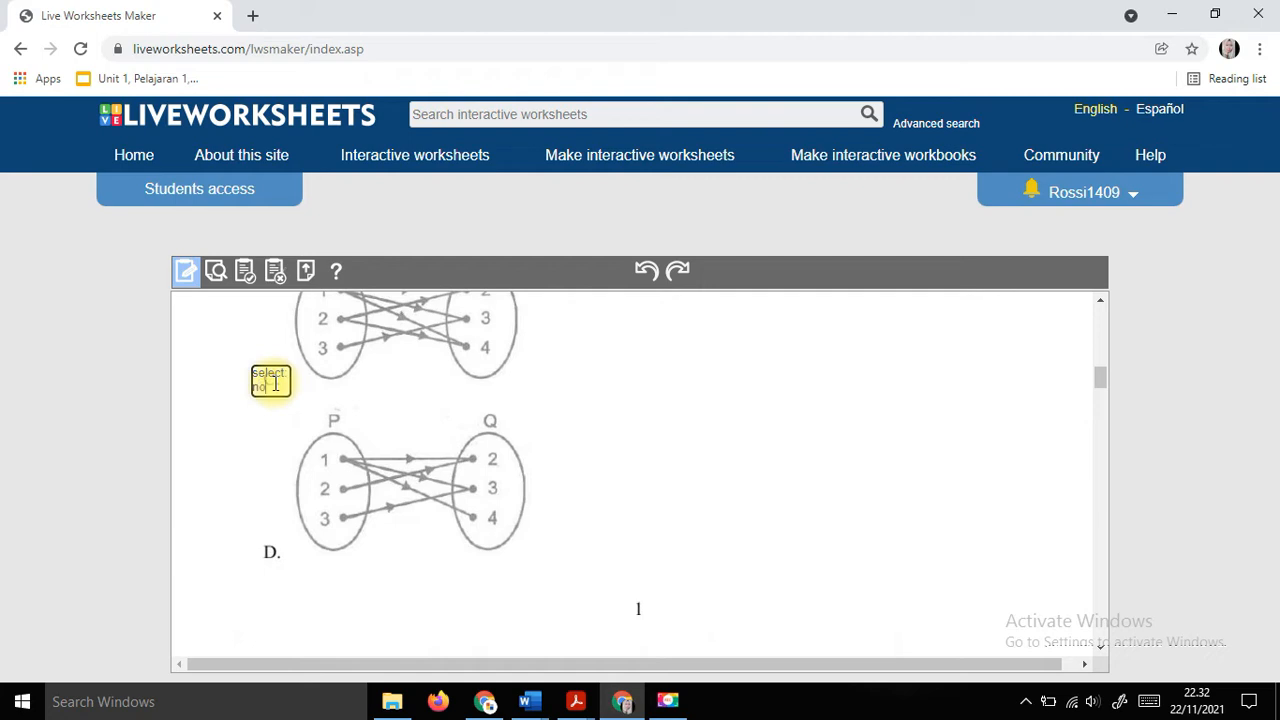
{"action": "scroll", "coordinate": [275, 383], "scroll_direction": "down", "scroll_amount": 2}
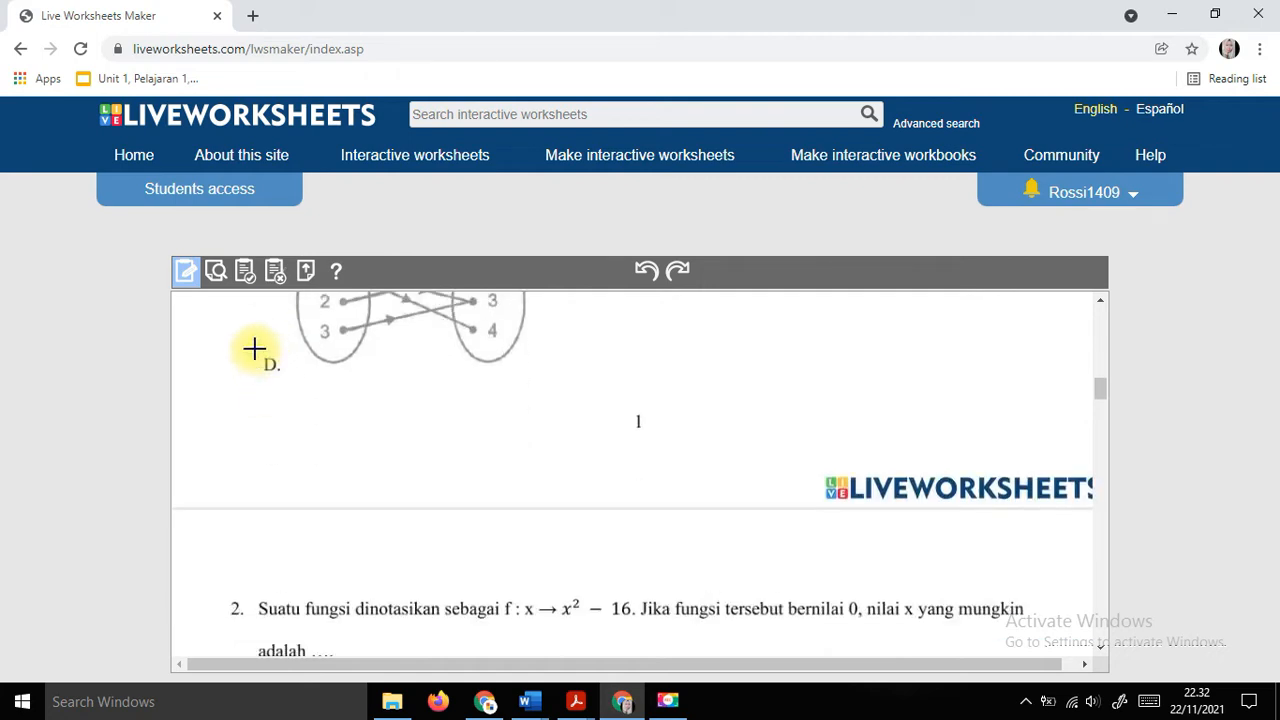
{"action": "left_click_drag", "start_coordinate": [256, 358], "coordinate": [286, 369]}
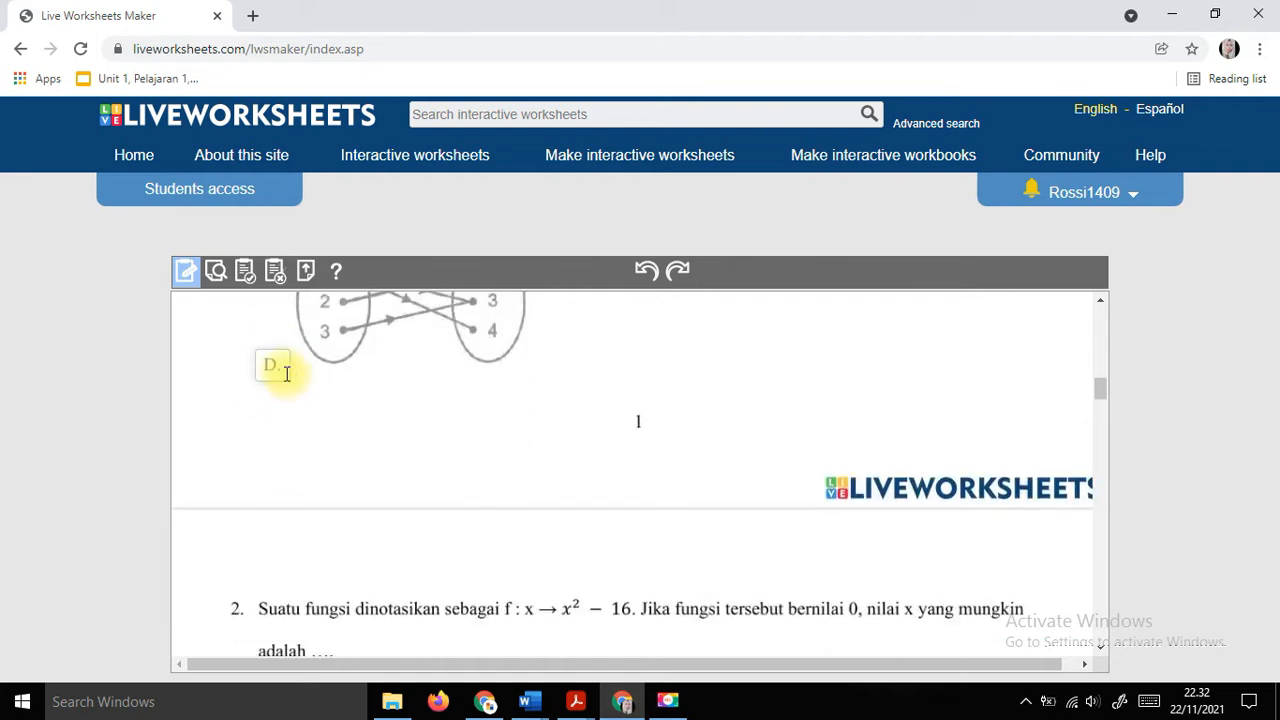
{"action": "left_click", "coordinate": [285, 372]}
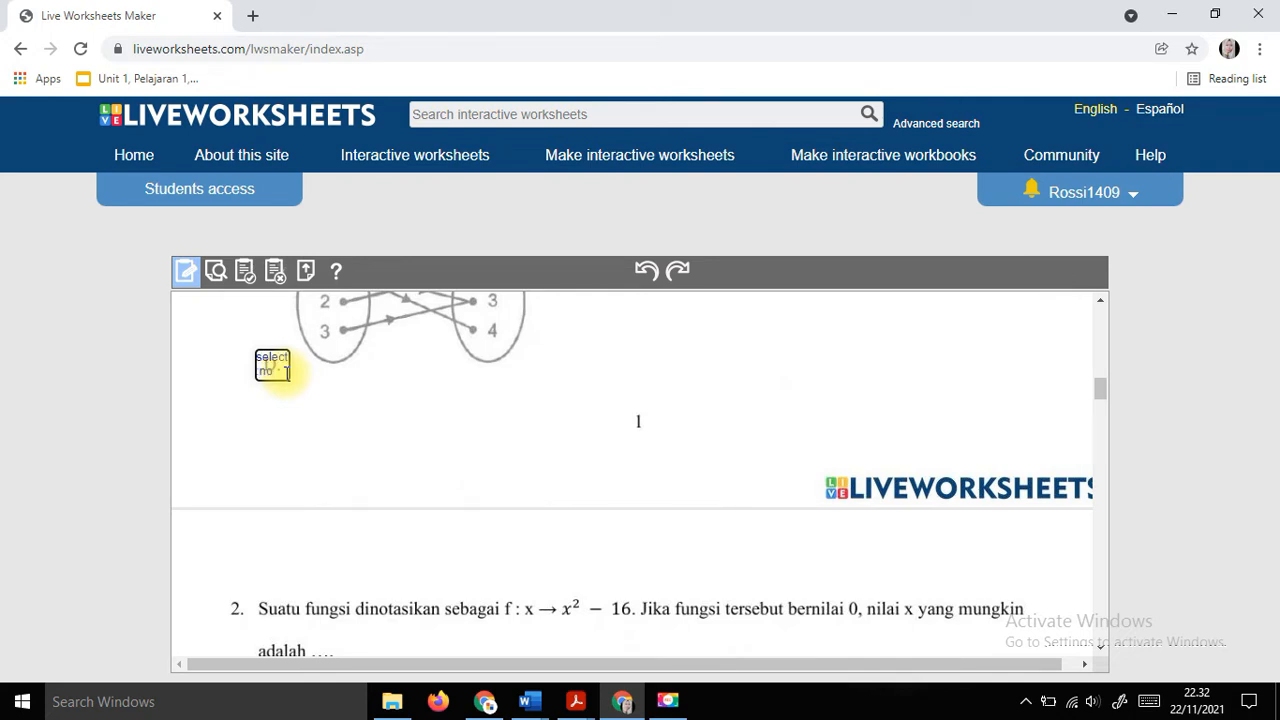
Add answer boxes over options A and B of question 2, each with the code select:no.
{"action": "scroll", "coordinate": [280, 514], "scroll_direction": "down", "scroll_amount": 3}
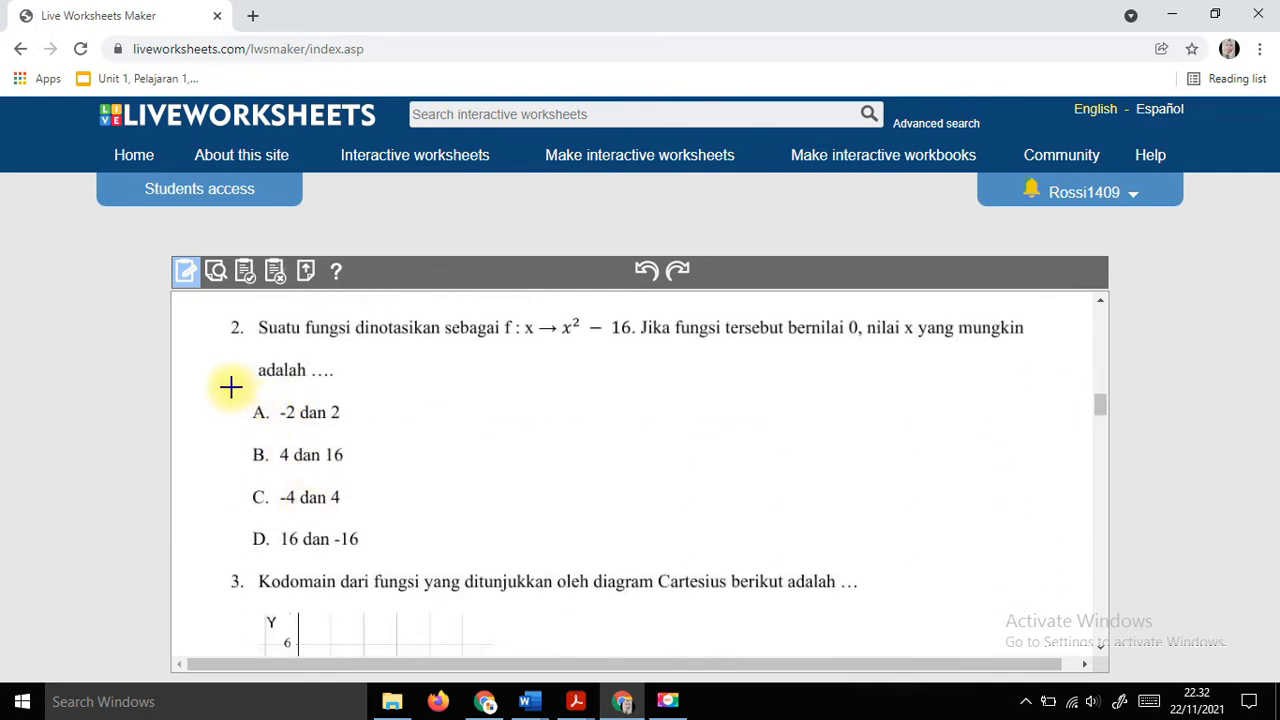
{"action": "left_click_drag", "start_coordinate": [243, 400], "coordinate": [271, 424]}
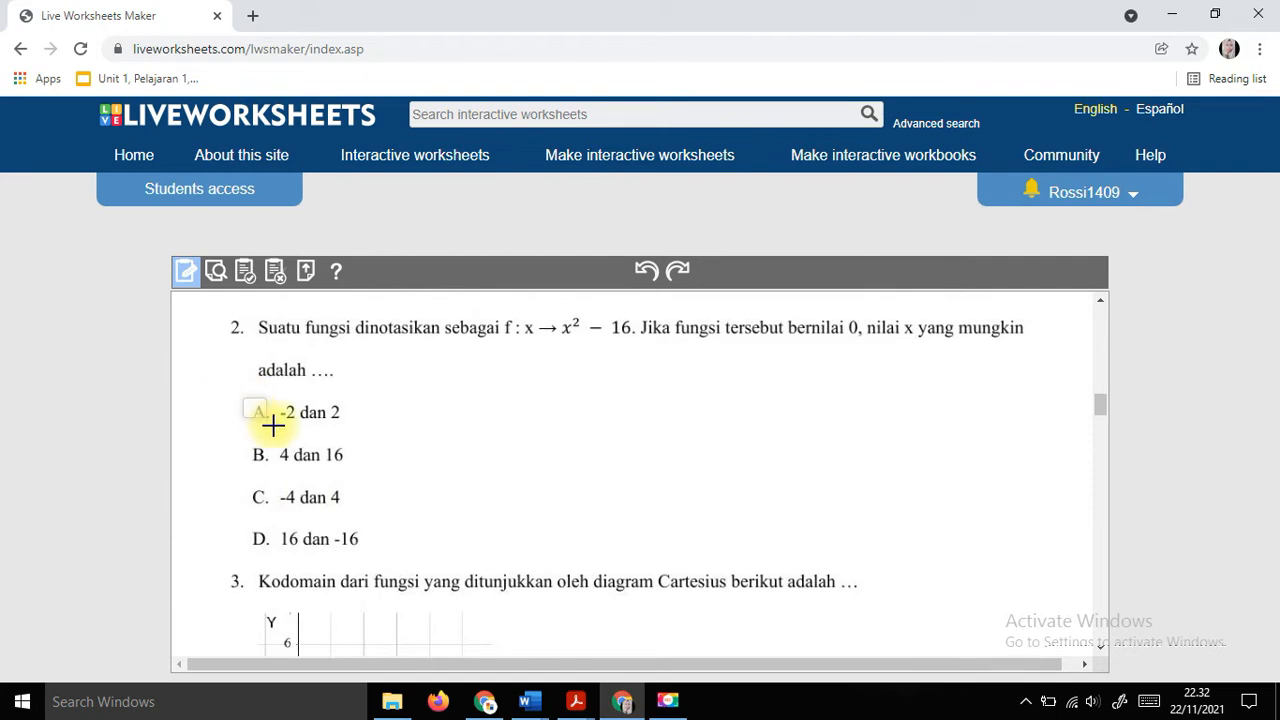
{"action": "left_click", "coordinate": [271, 416]}
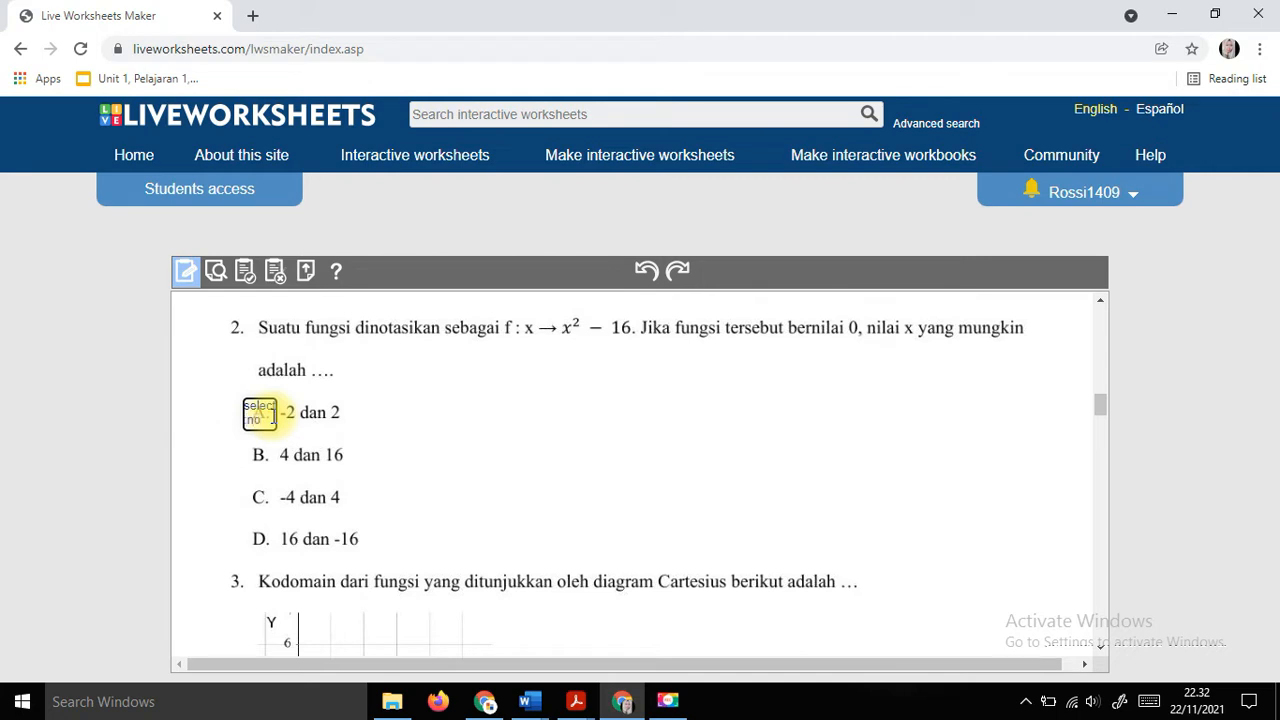
{"action": "key", "text": "ctrl+a"}
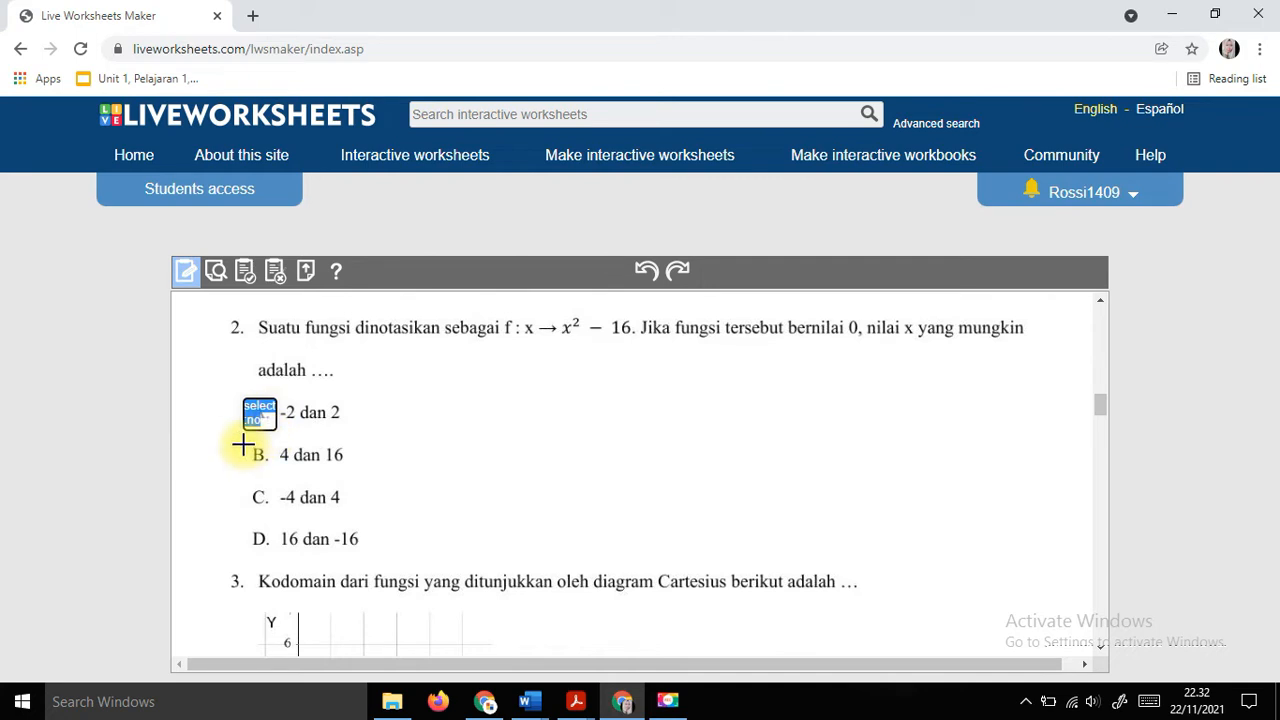
{"action": "left_click_drag", "start_coordinate": [244, 446], "coordinate": [272, 464]}
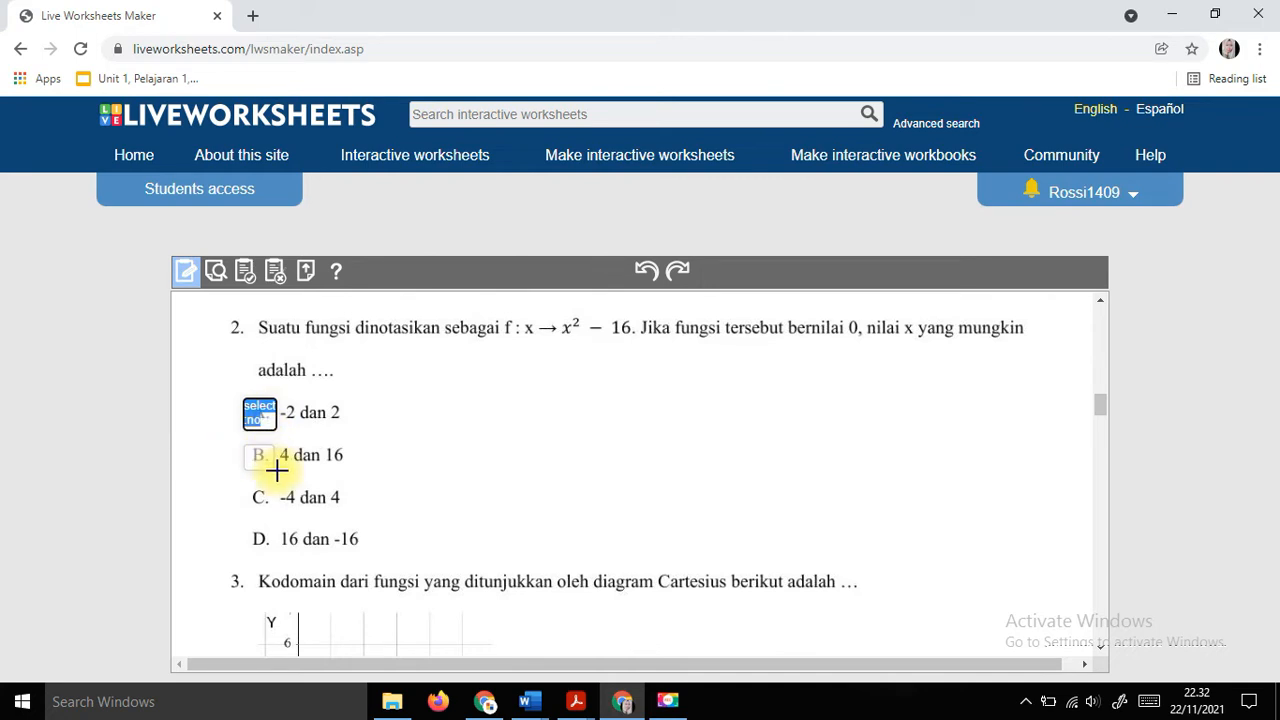
{"action": "left_click", "coordinate": [259, 453]}
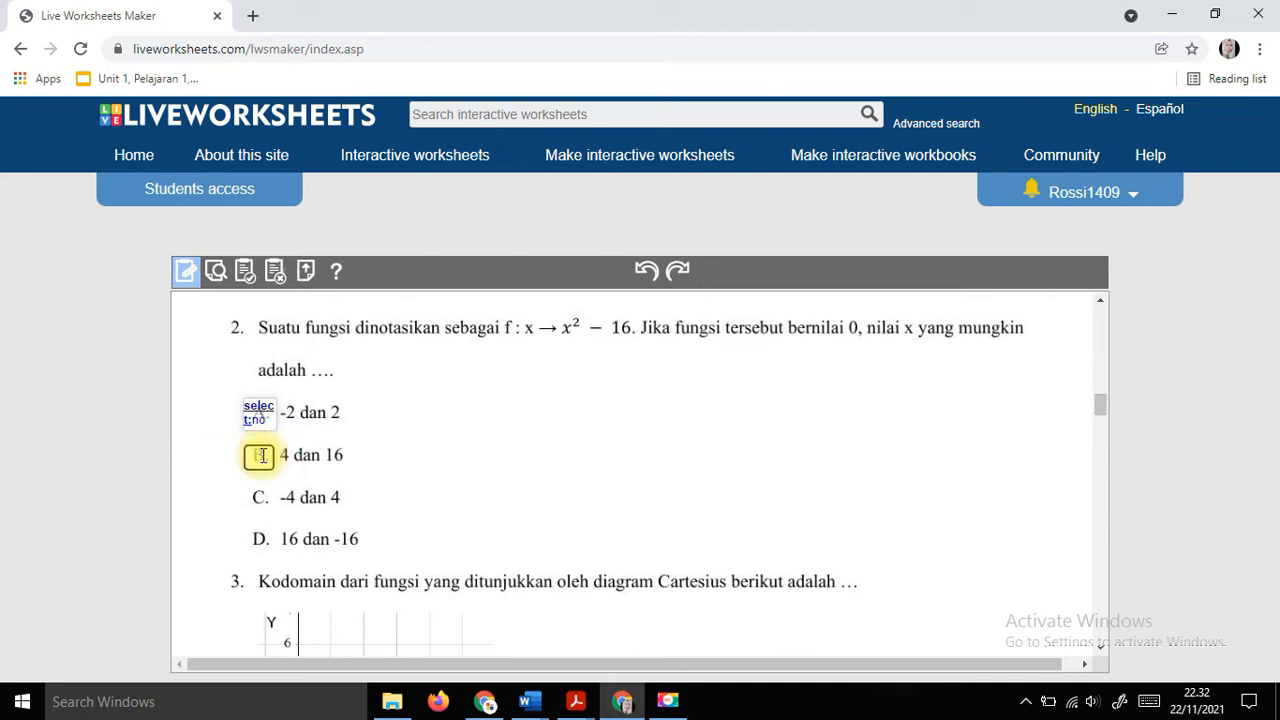
{"action": "type", "text": "select:no"}
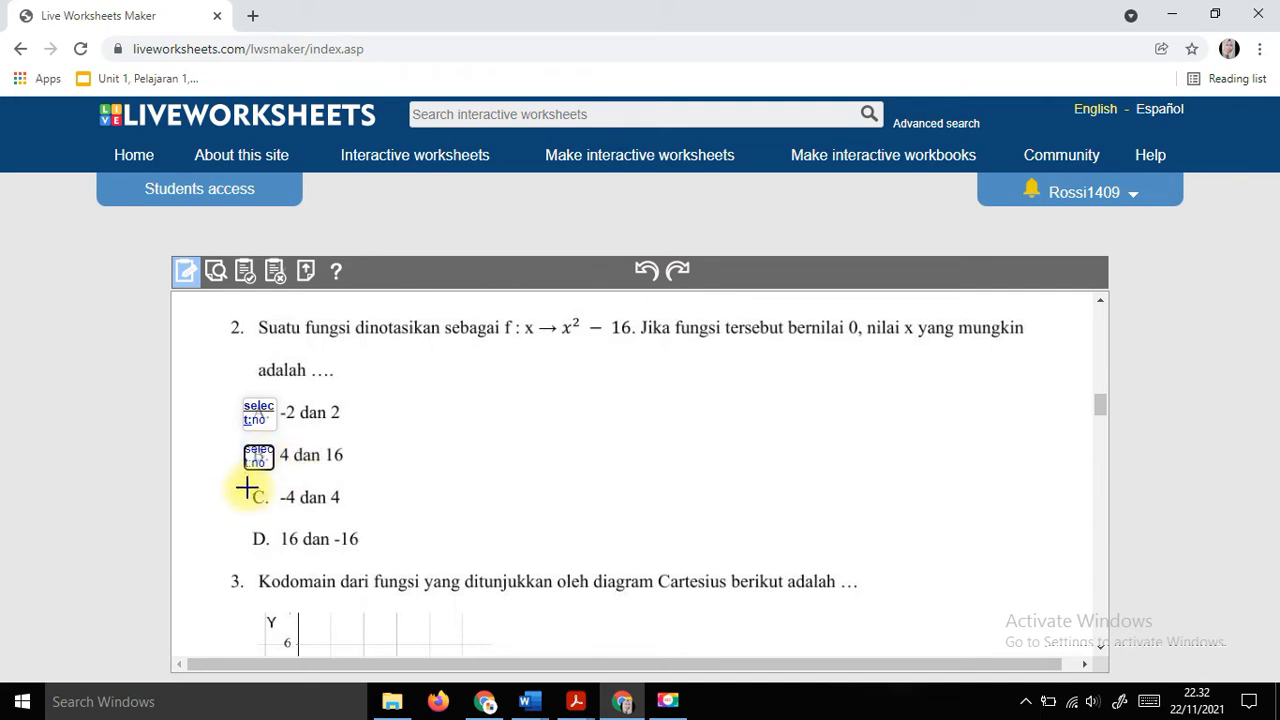
Add answer boxes to question 2, with select:yes over option C and select:no over option D.
{"action": "left_click_drag", "start_coordinate": [246, 488], "coordinate": [274, 508]}
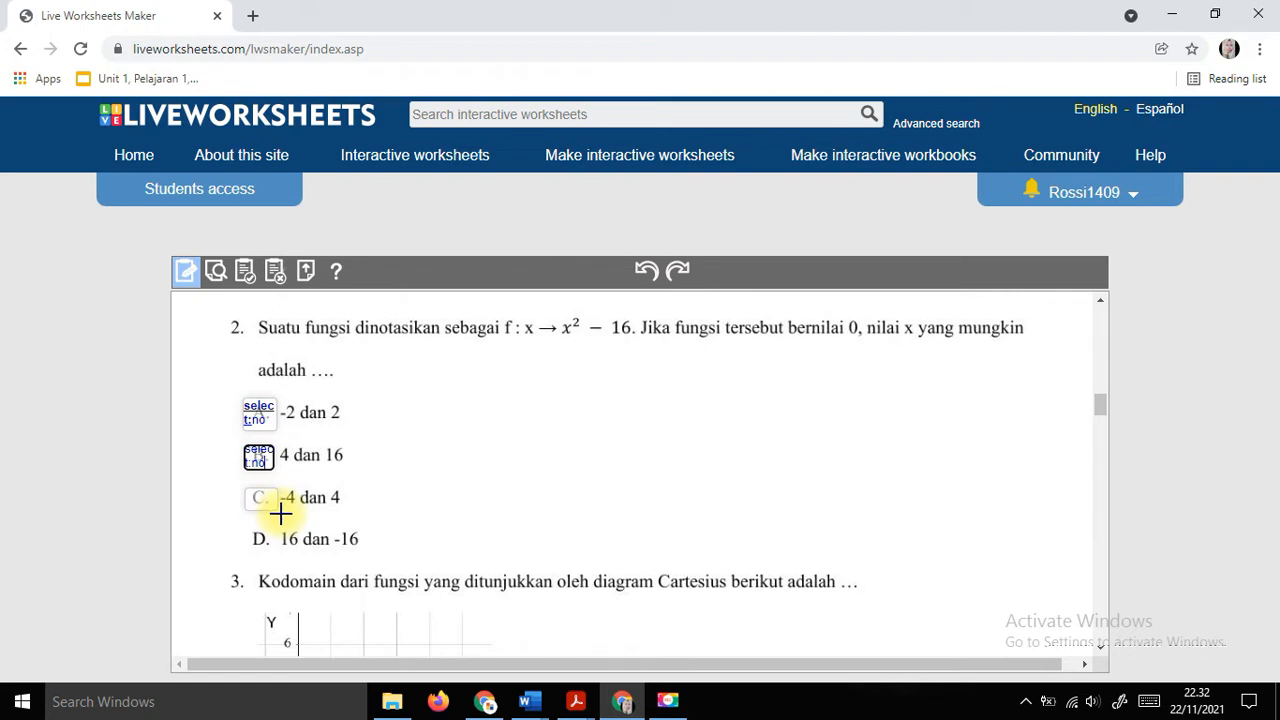
{"action": "left_click", "coordinate": [266, 498]}
{"action": "type", "text": "select:no"}
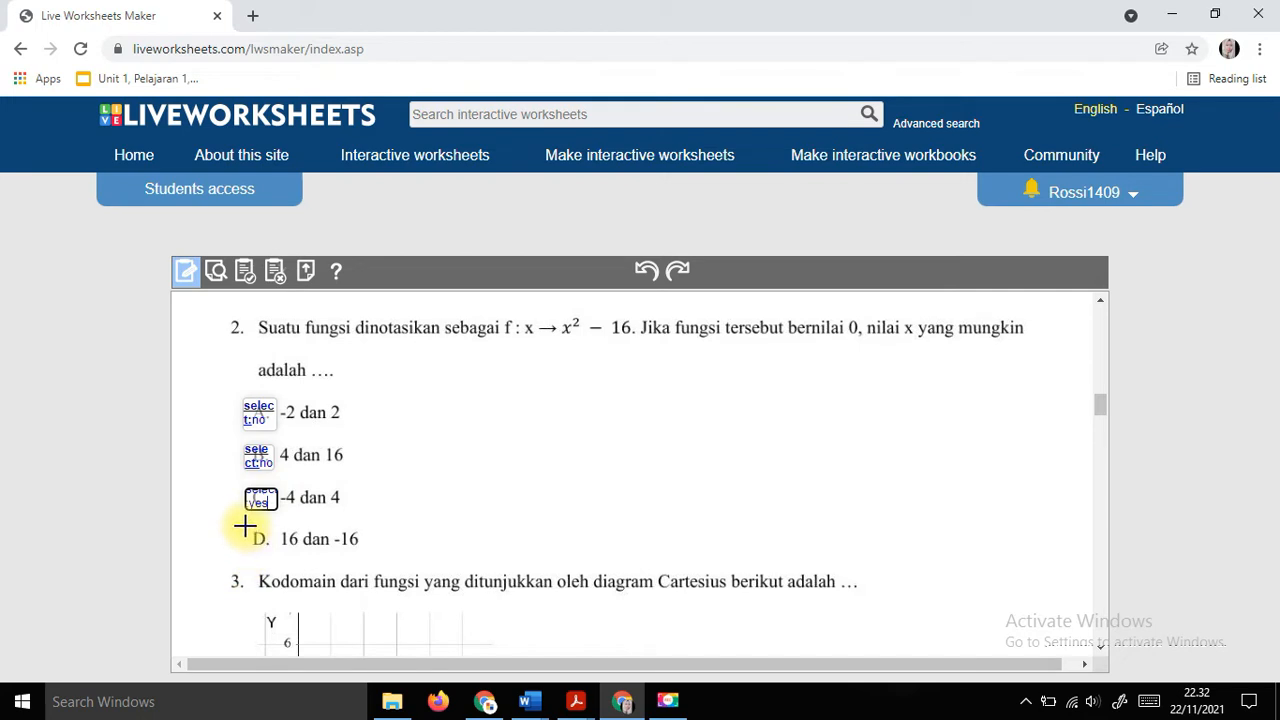
{"action": "left_click_drag", "start_coordinate": [247, 530], "coordinate": [274, 551]}
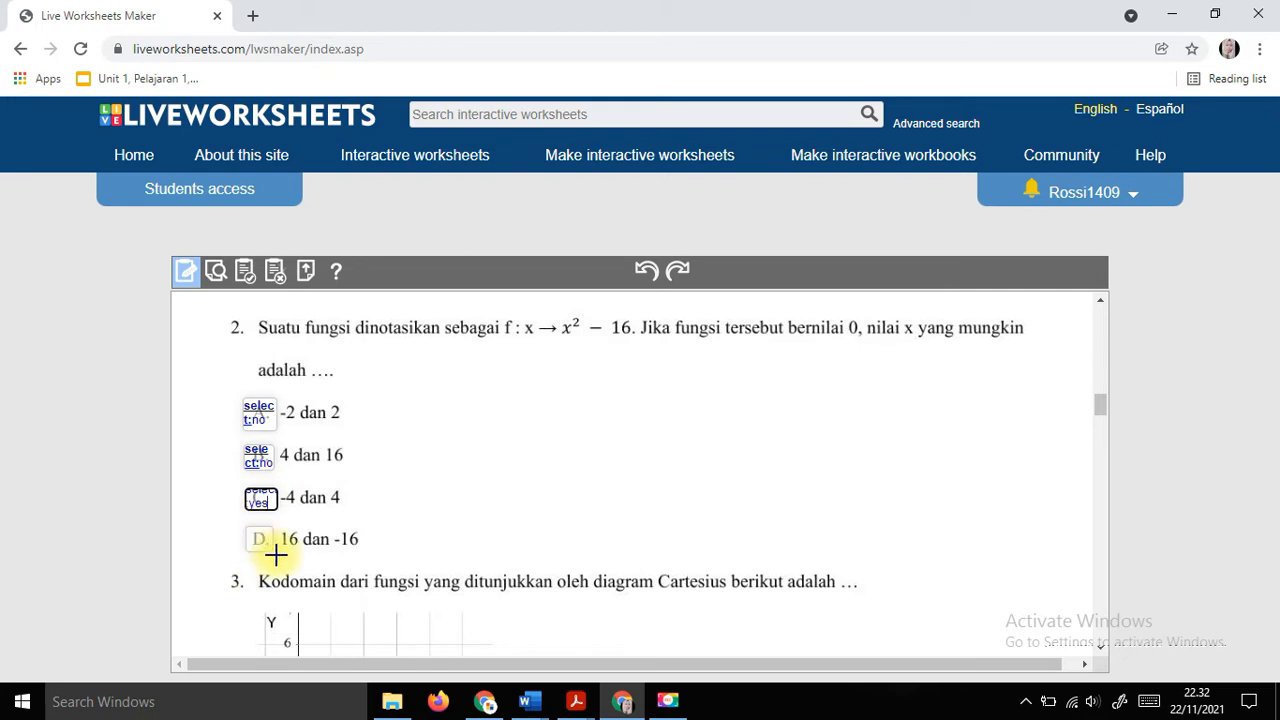
{"action": "left_click", "coordinate": [260, 539]}
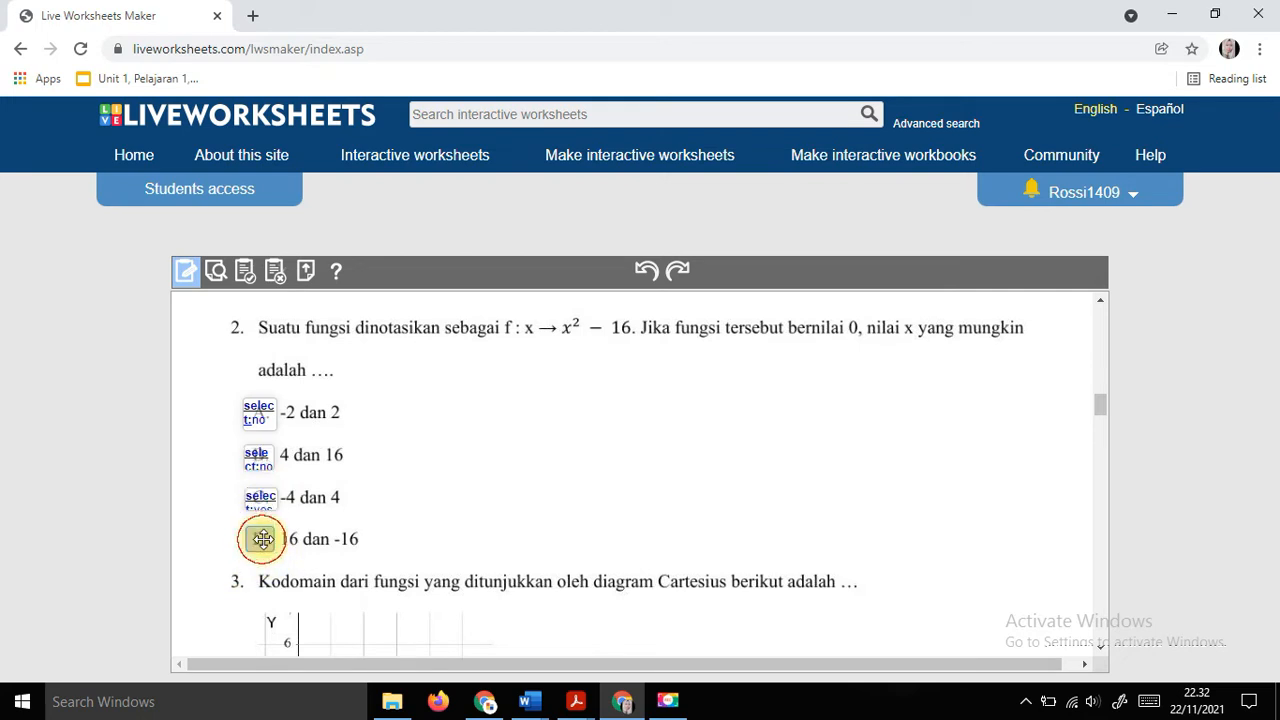
{"action": "type", "text": "select:no"}
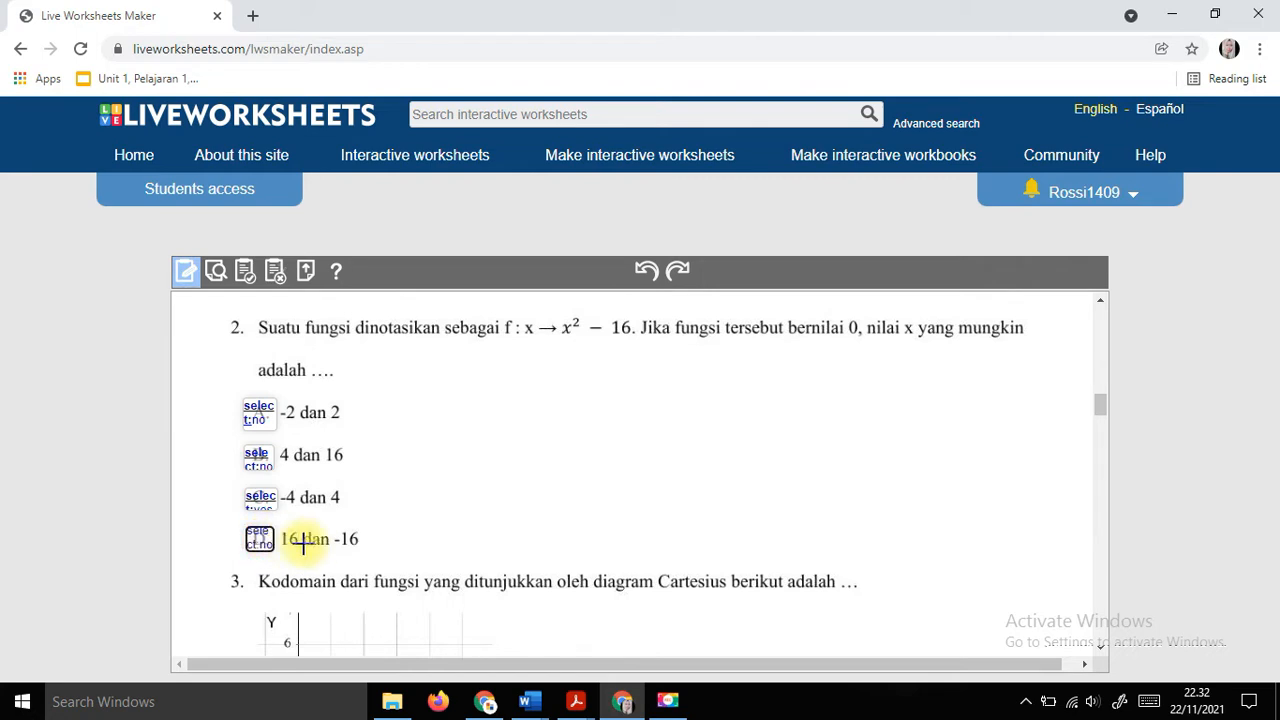
Add answer boxes to question 3, with select:no over option A and select:yes over option B.
{"action": "scroll", "coordinate": [309, 545], "scroll_direction": "down", "scroll_amount": 5}
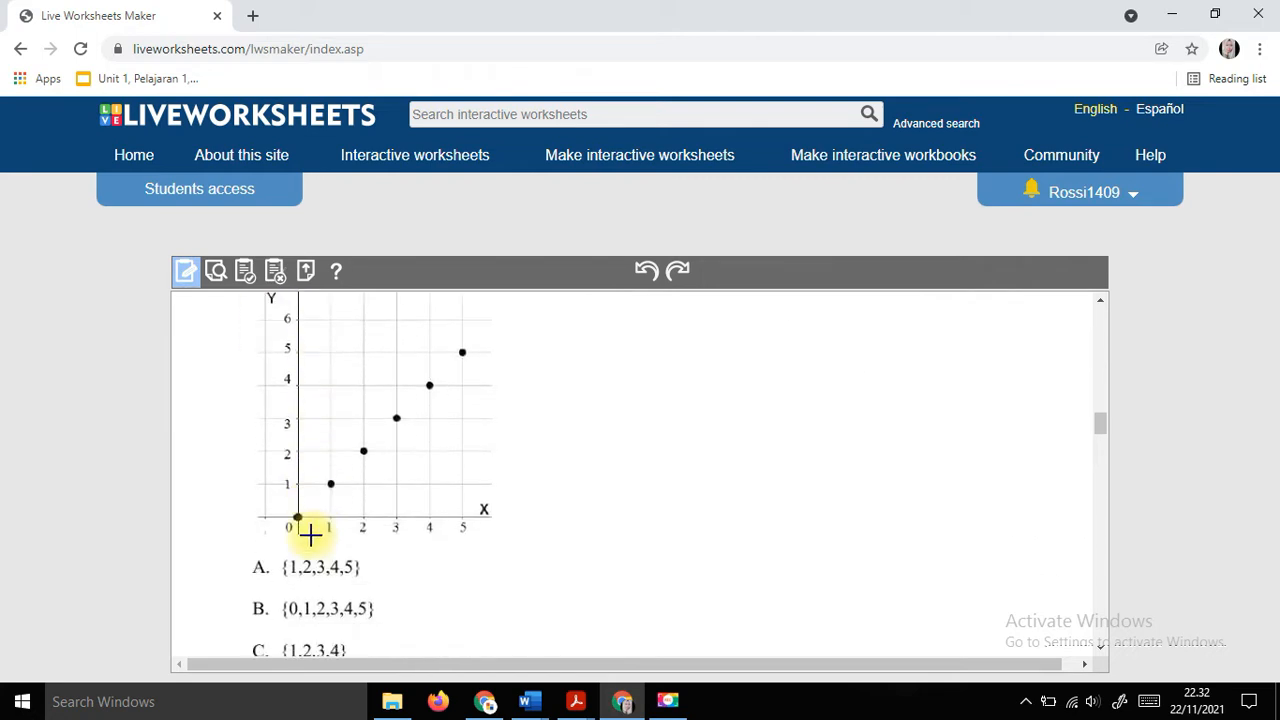
{"action": "scroll", "coordinate": [252, 400], "scroll_direction": "up", "scroll_amount": 1}
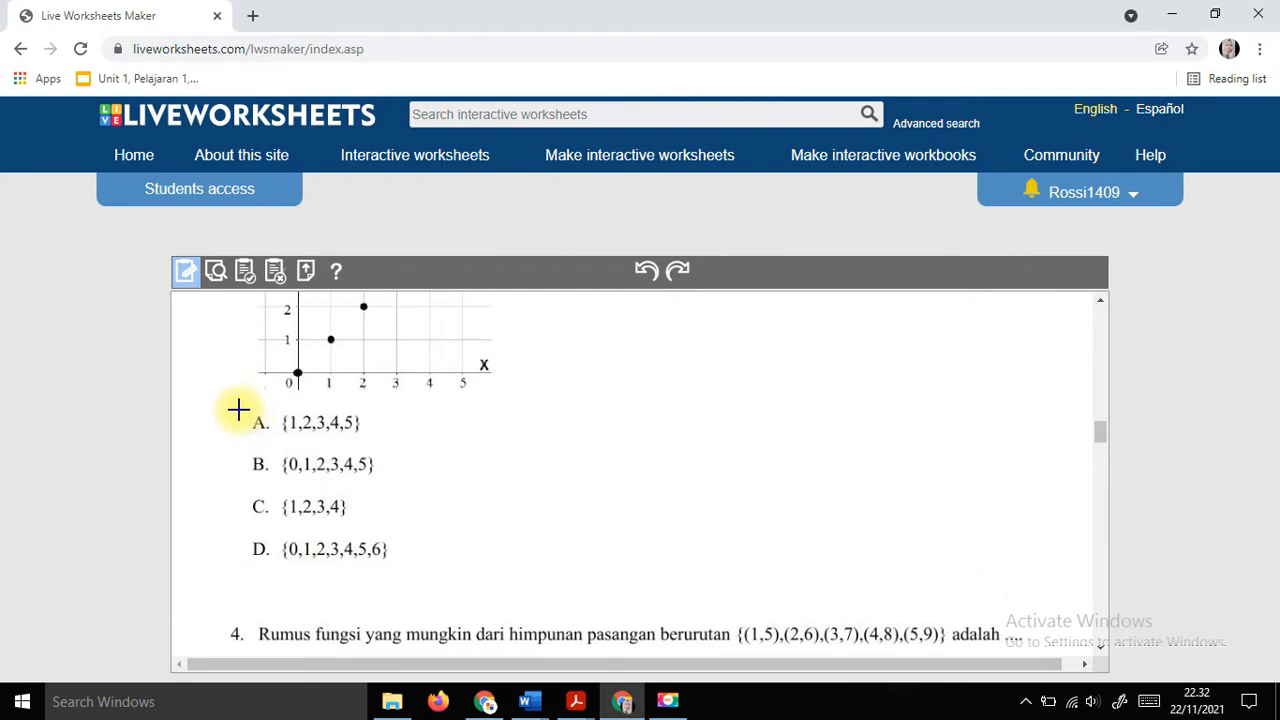
{"action": "left_click_drag", "start_coordinate": [240, 411], "coordinate": [278, 436]}
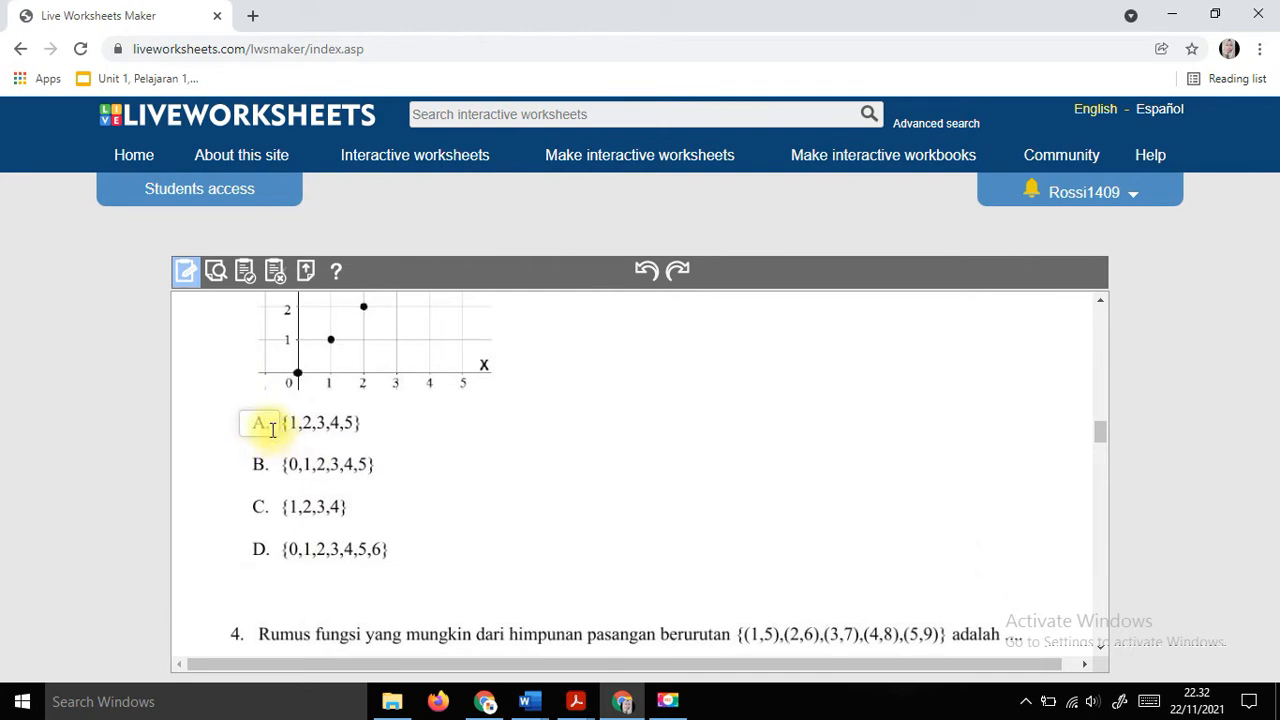
{"action": "left_click", "coordinate": [265, 424]}
{"action": "type", "text": "select:no"}
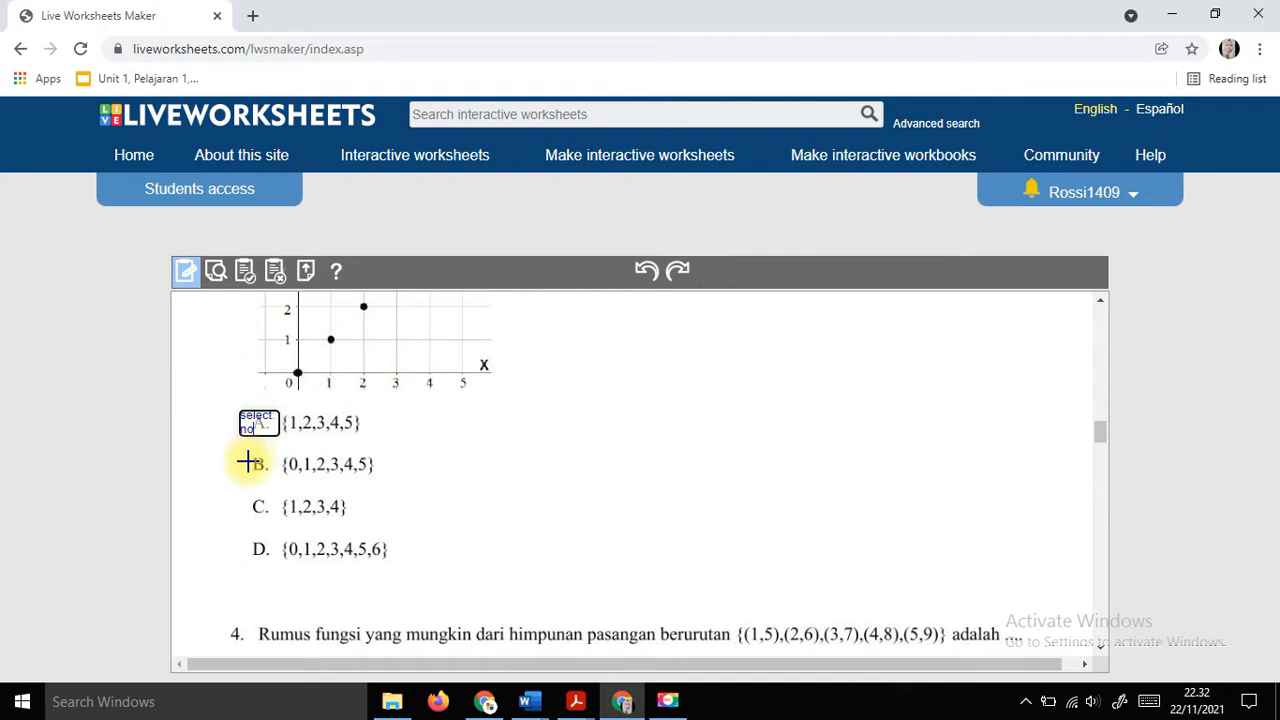
{"action": "scroll", "coordinate": [248, 457], "scroll_direction": "down", "scroll_amount": 1}
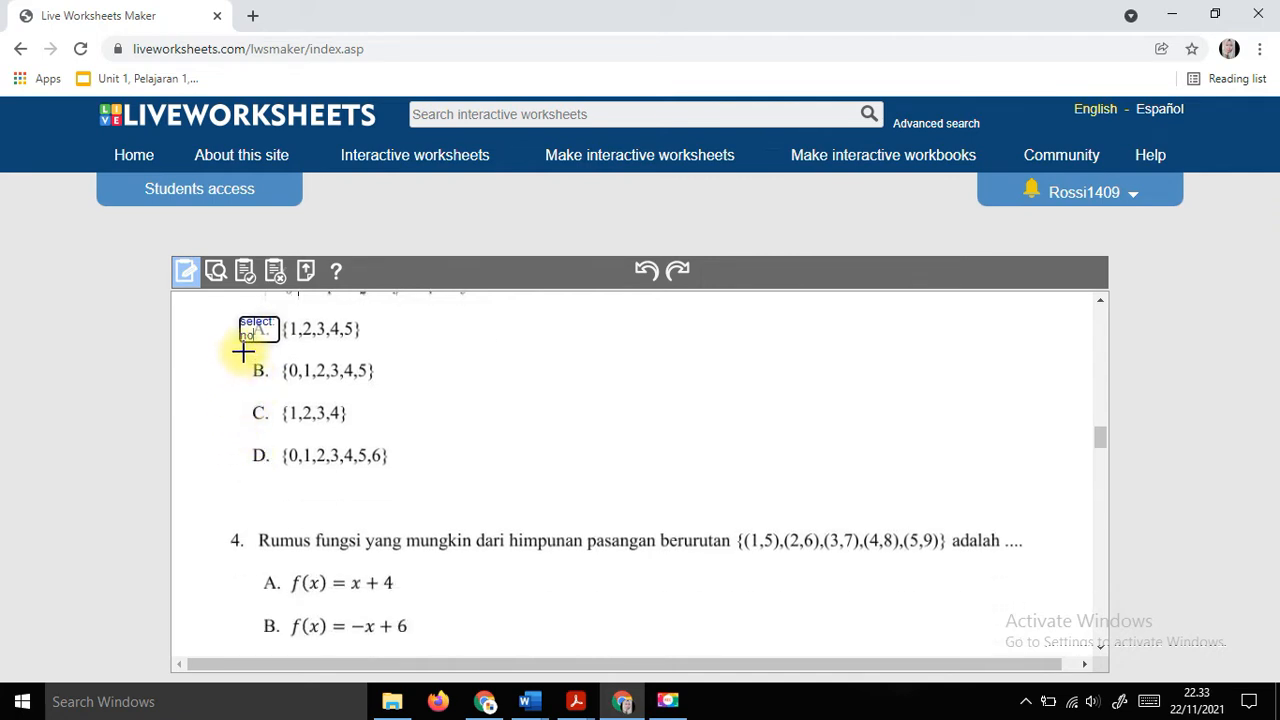
{"action": "left_click_drag", "start_coordinate": [244, 362], "coordinate": [274, 385]}
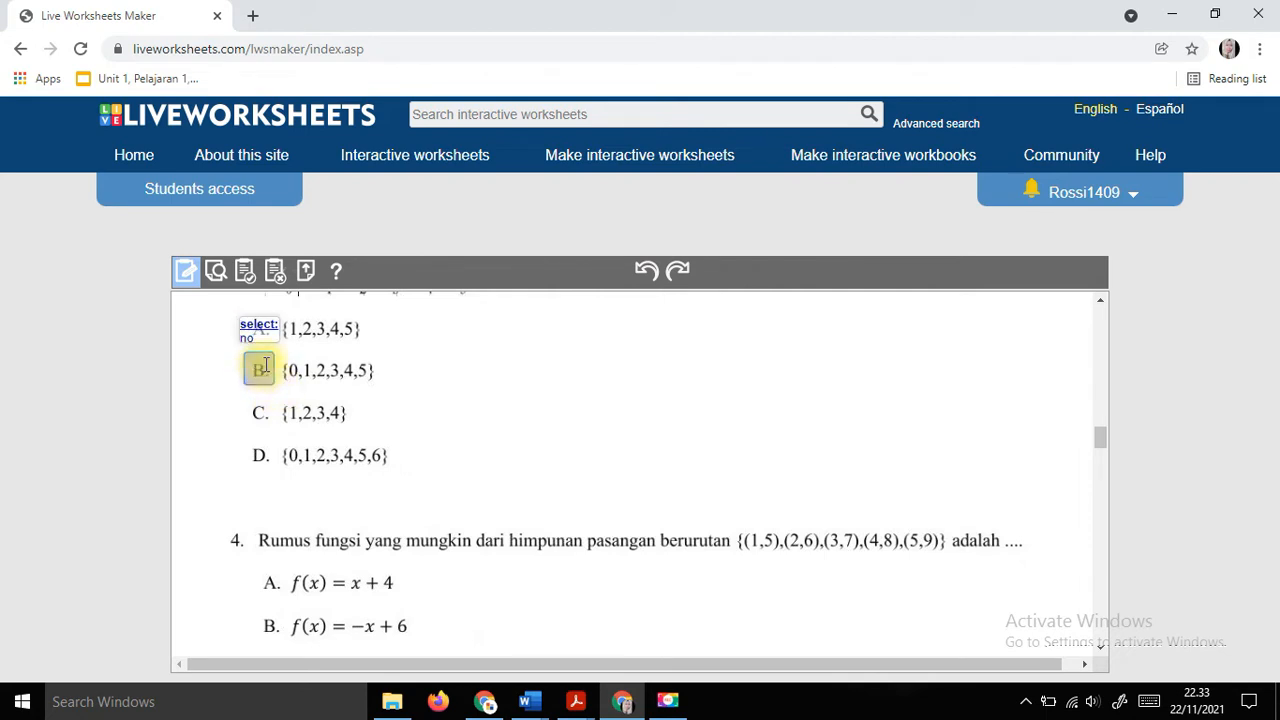
{"action": "left_click", "coordinate": [265, 366]}
{"action": "type", "text": "select:no"}
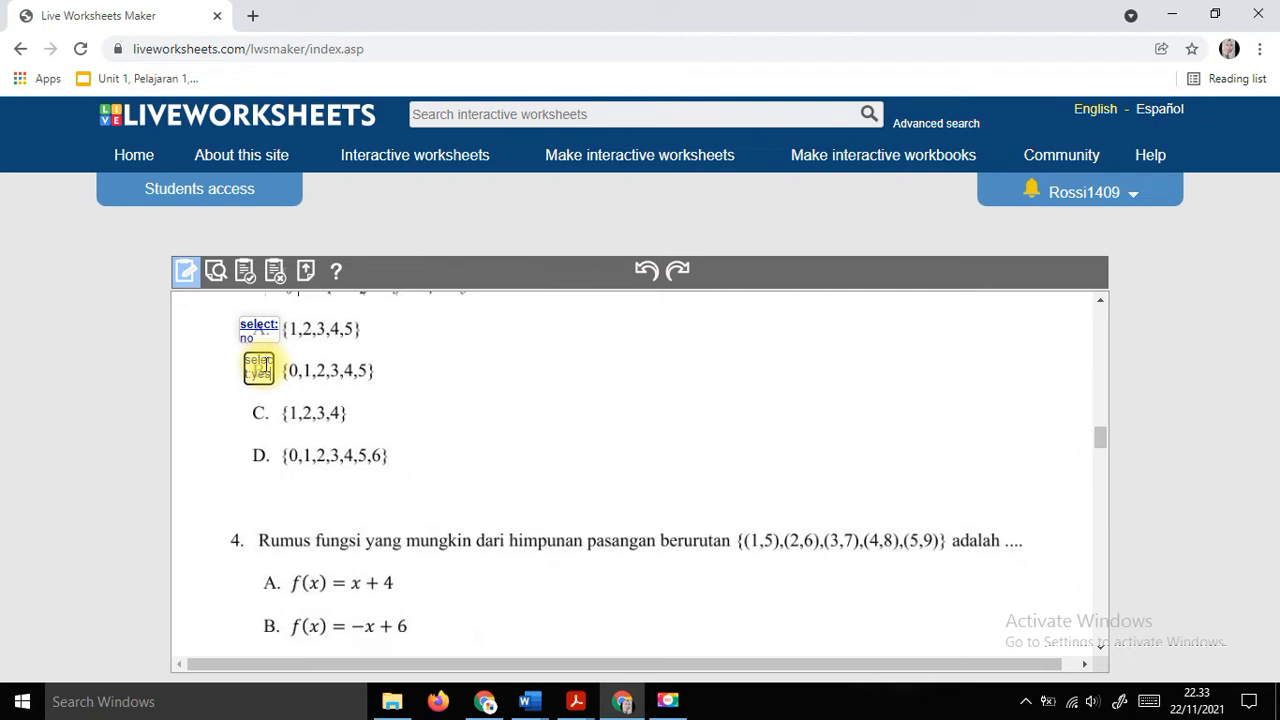
Add answer boxes over options C and D of question 3, each with the code select:no.
{"action": "left_click_drag", "start_coordinate": [244, 400], "coordinate": [277, 431]}
{"action": "left_click", "coordinate": [263, 412]}
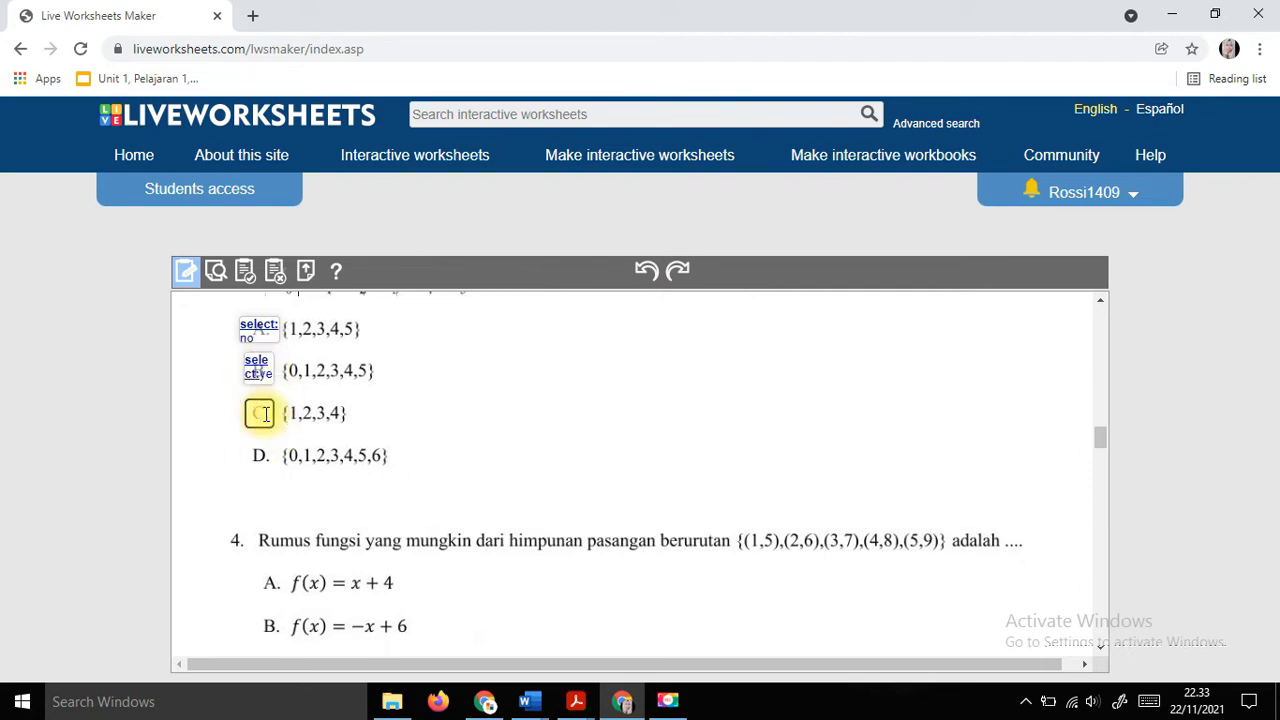
{"action": "type", "text": "select:no"}
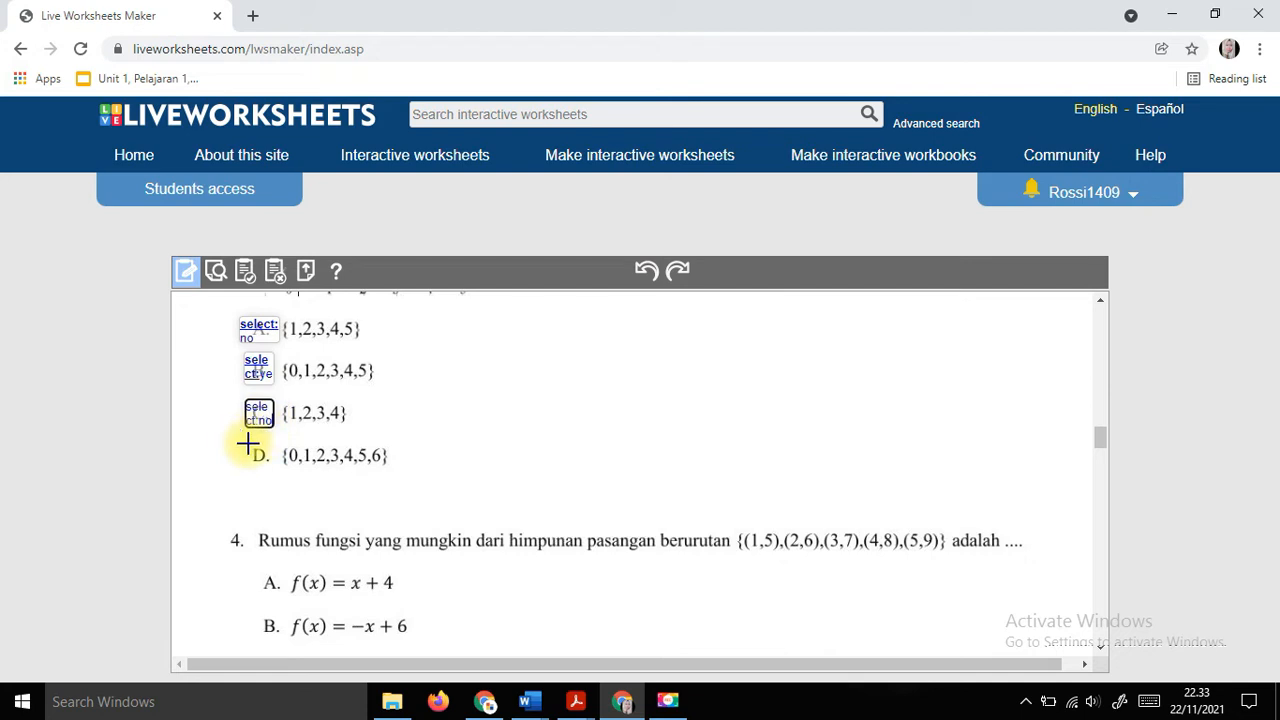
{"action": "left_click_drag", "start_coordinate": [237, 442], "coordinate": [273, 470]}
{"action": "left_click", "coordinate": [262, 456]}
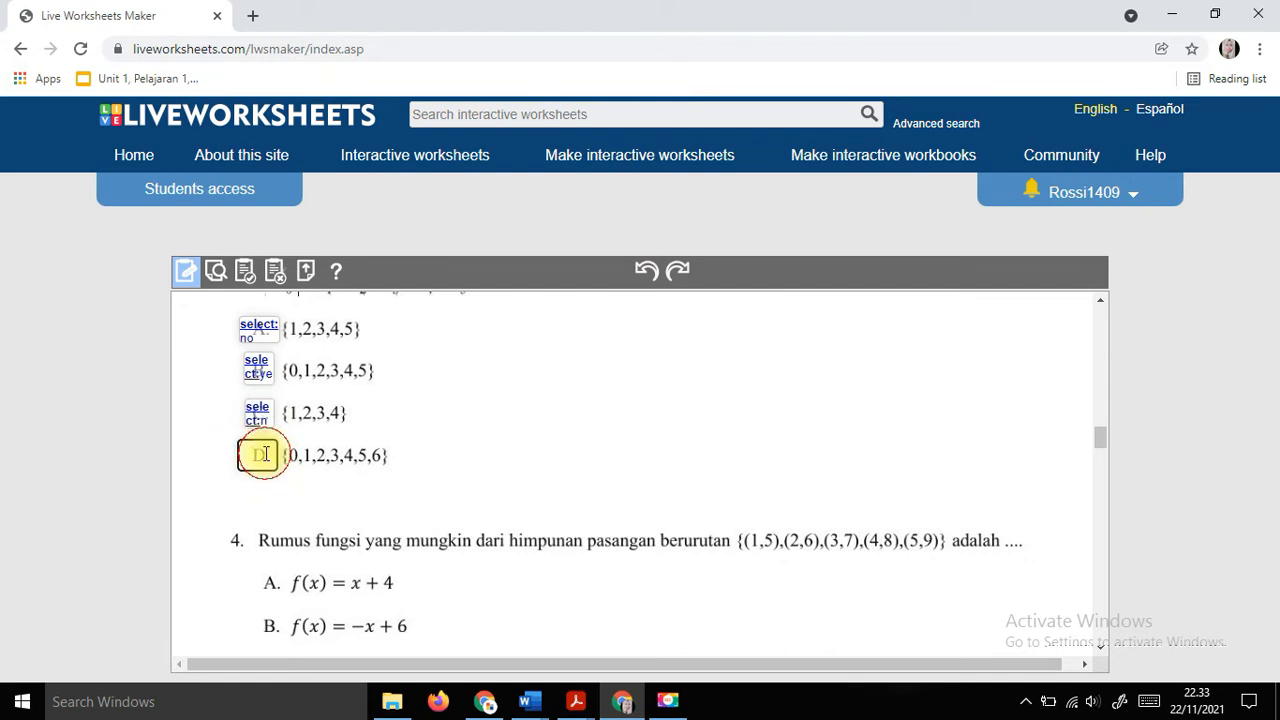
{"action": "type", "text": "select:no"}
Add answer boxes to question 4, with select:yes over option A and select:no over option B.
{"action": "scroll", "coordinate": [268, 483], "scroll_direction": "down", "scroll_amount": 2}
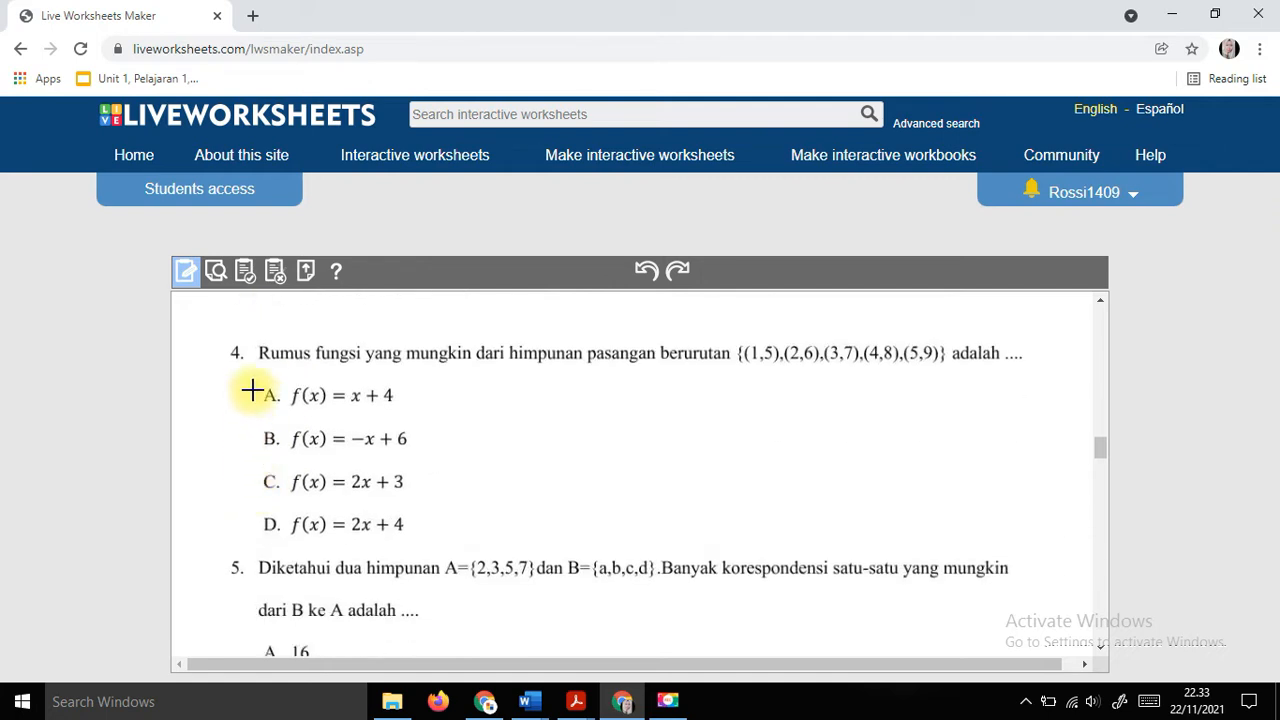
{"action": "mouse_move", "coordinate": [253, 380]}
{"action": "left_mouse_down"}
{"action": "mouse_move", "coordinate": [260, 411]}
{"action": "mouse_move", "coordinate": [286, 411]}
{"action": "left_mouse_up"}
{"action": "left_click", "coordinate": [281, 399]}
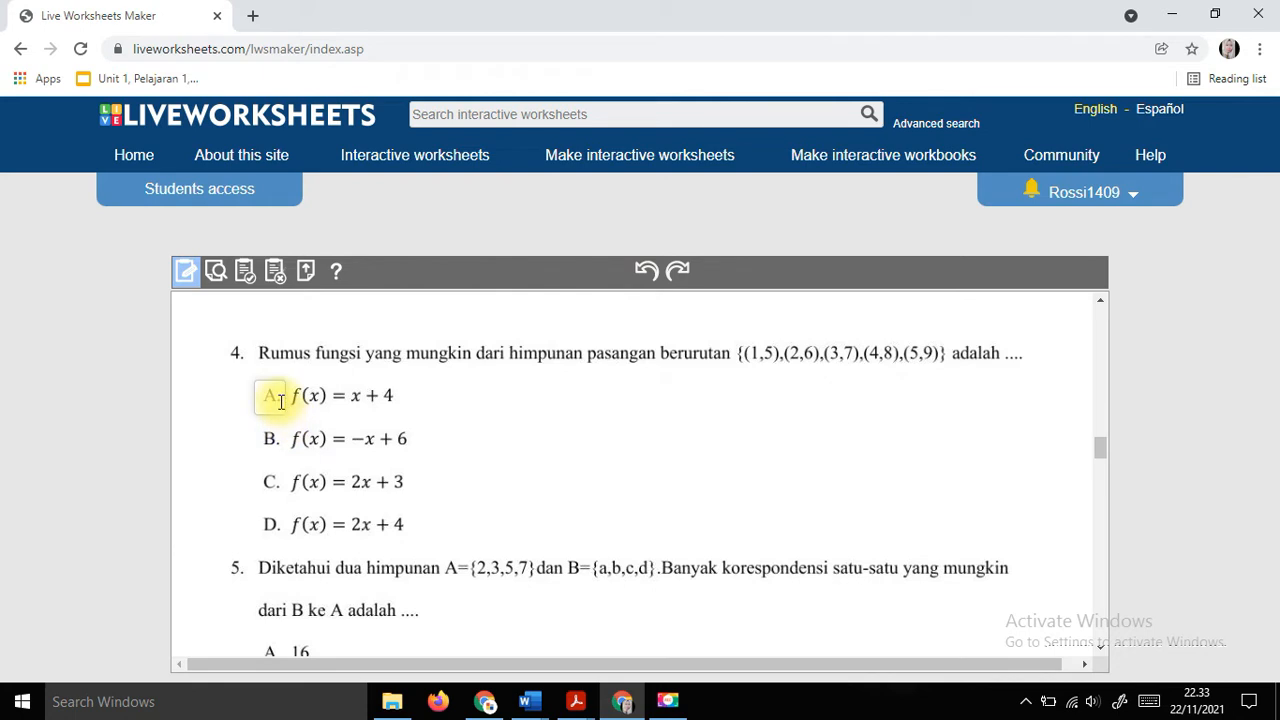
{"action": "type", "text": "select:no"}
{"action": "left_click", "coordinate": [251, 427]}
{"action": "left_click_drag", "start_coordinate": [254, 425], "coordinate": [287, 452]}
{"action": "type", "text": "select:no"}
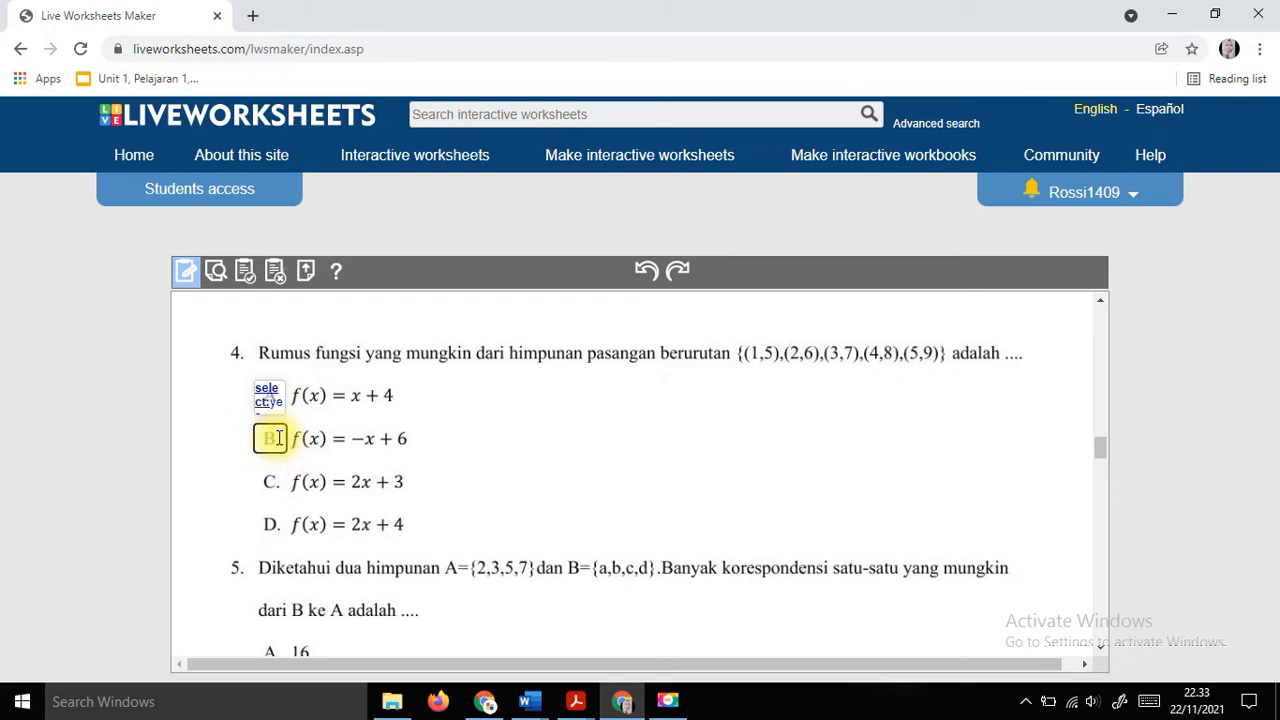
Add answer boxes over options C and D of question 4, each with the code select:no.
{"action": "left_click", "coordinate": [266, 477]}
{"action": "left_click_drag", "start_coordinate": [256, 468], "coordinate": [287, 494]}
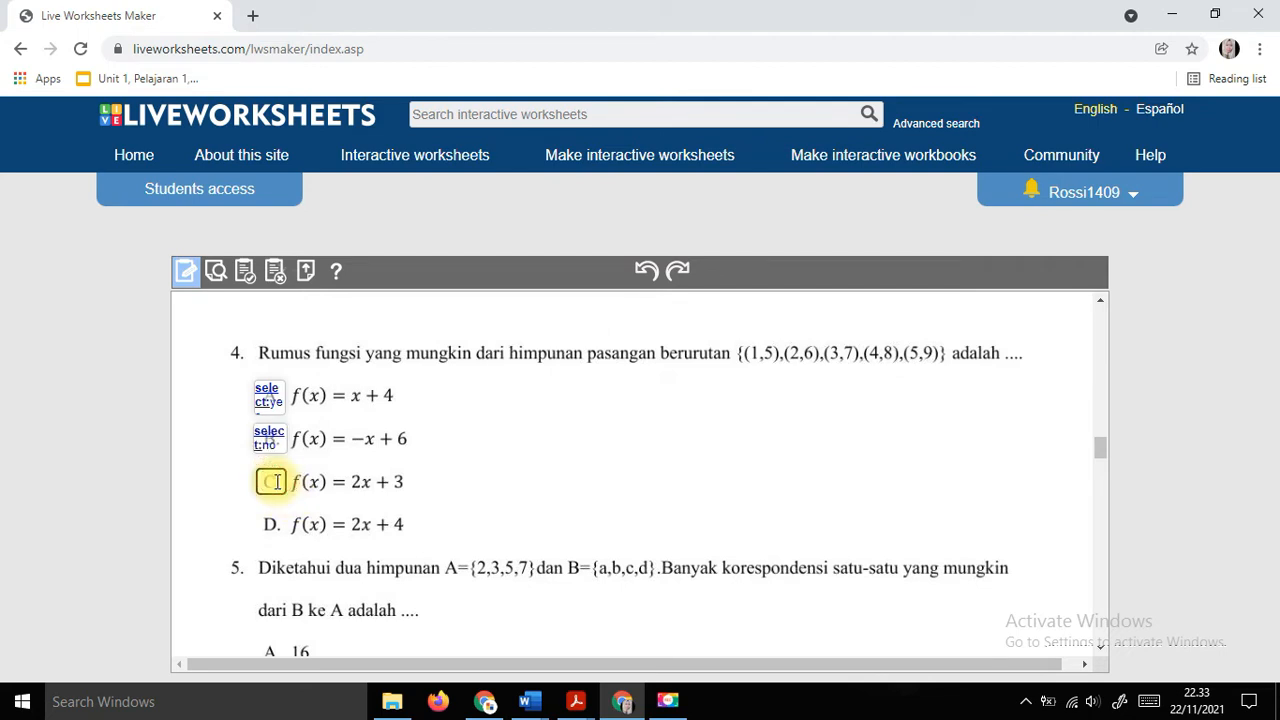
{"action": "type", "text": "select:no"}
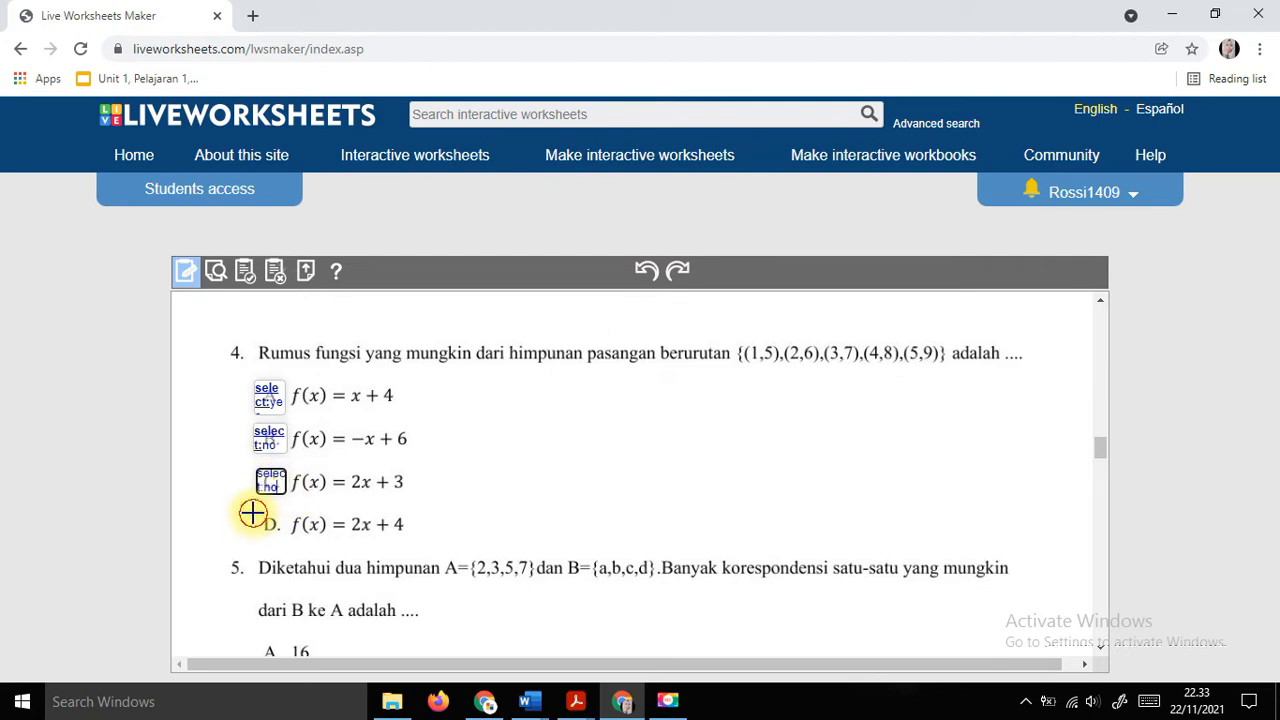
{"action": "left_click_drag", "start_coordinate": [254, 515], "coordinate": [286, 540]}
{"action": "left_click", "coordinate": [281, 530]}
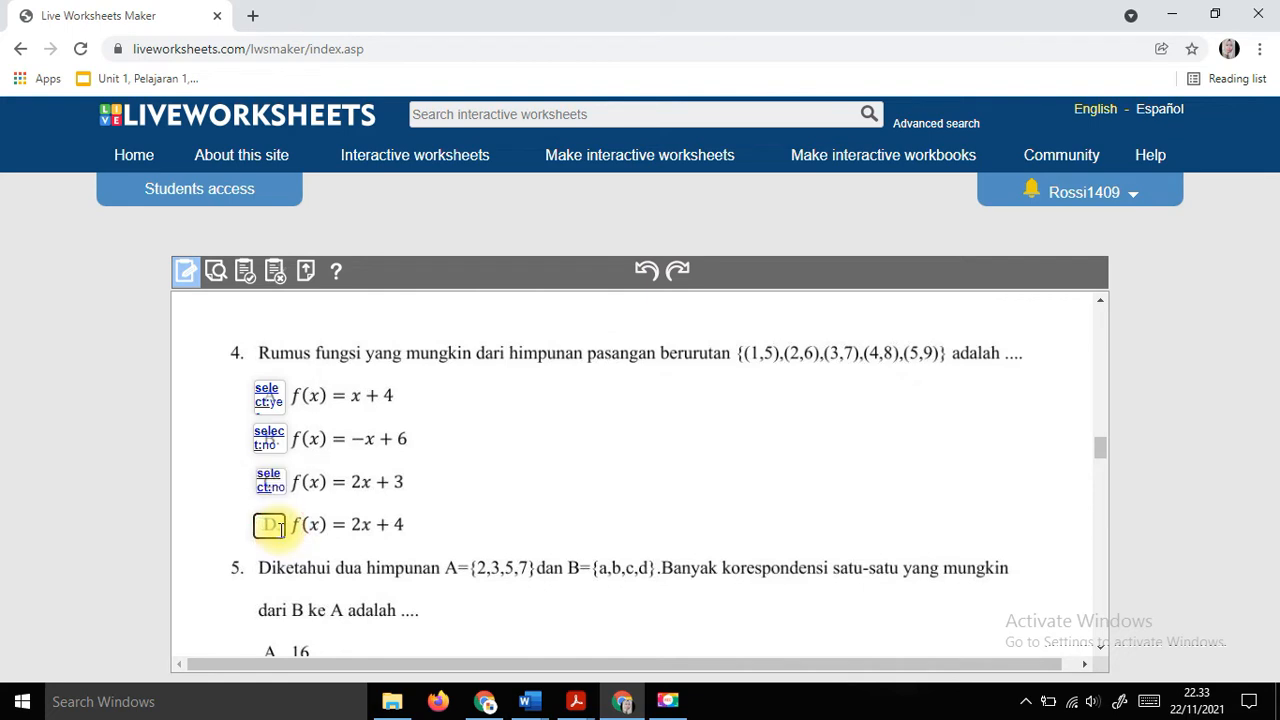
{"action": "type", "text": "select:no"}
Add answer boxes to question 5, with select:no over option A and select:yes over option B.
{"action": "scroll", "coordinate": [290, 400], "scroll_direction": "up", "scroll_amount": 4}
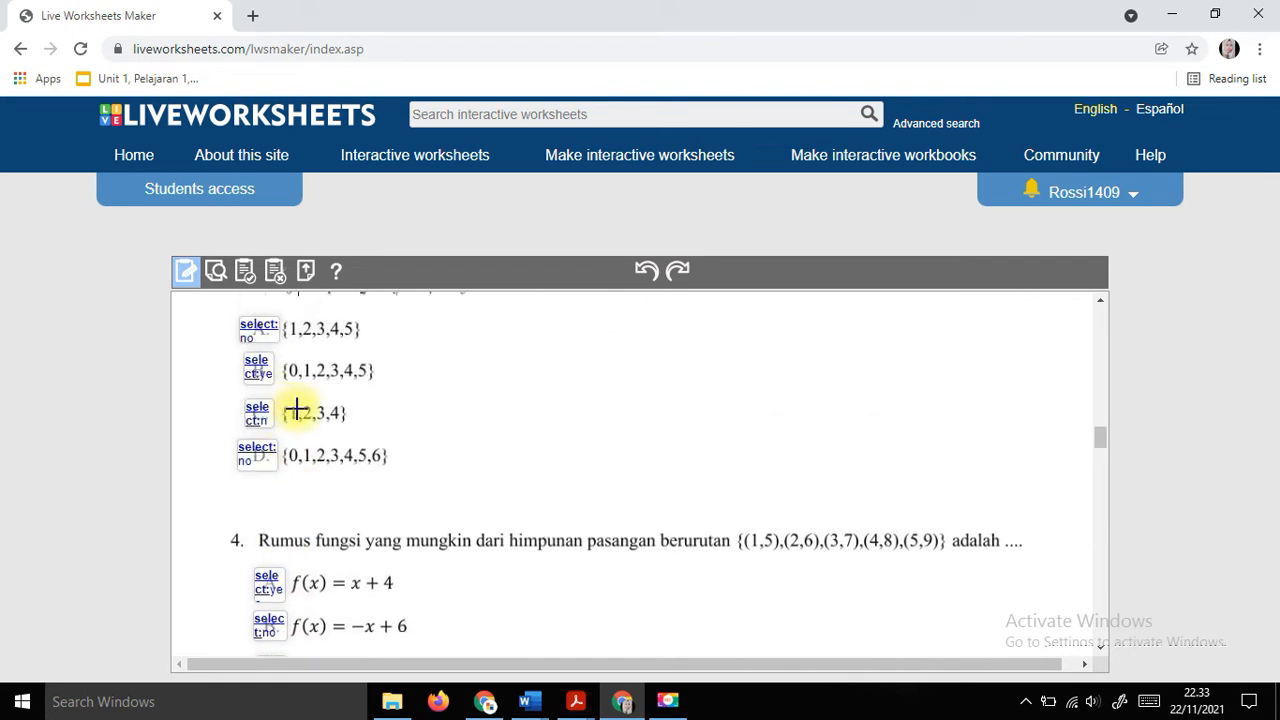
{"action": "scroll", "coordinate": [323, 514], "scroll_direction": "down", "scroll_amount": 3}
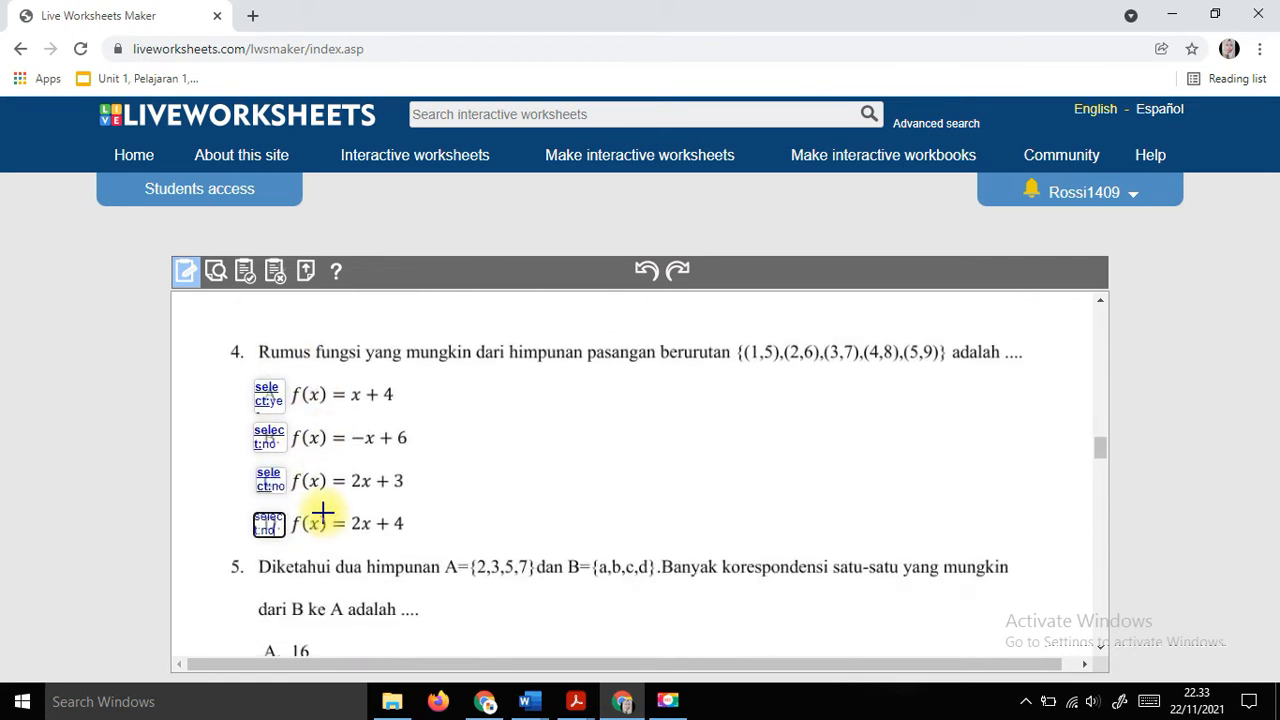
{"action": "scroll", "coordinate": [276, 512], "scroll_direction": "down", "scroll_amount": 1}
{"action": "left_click_drag", "start_coordinate": [251, 451], "coordinate": [285, 480]}
{"action": "left_click", "coordinate": [270, 465]}
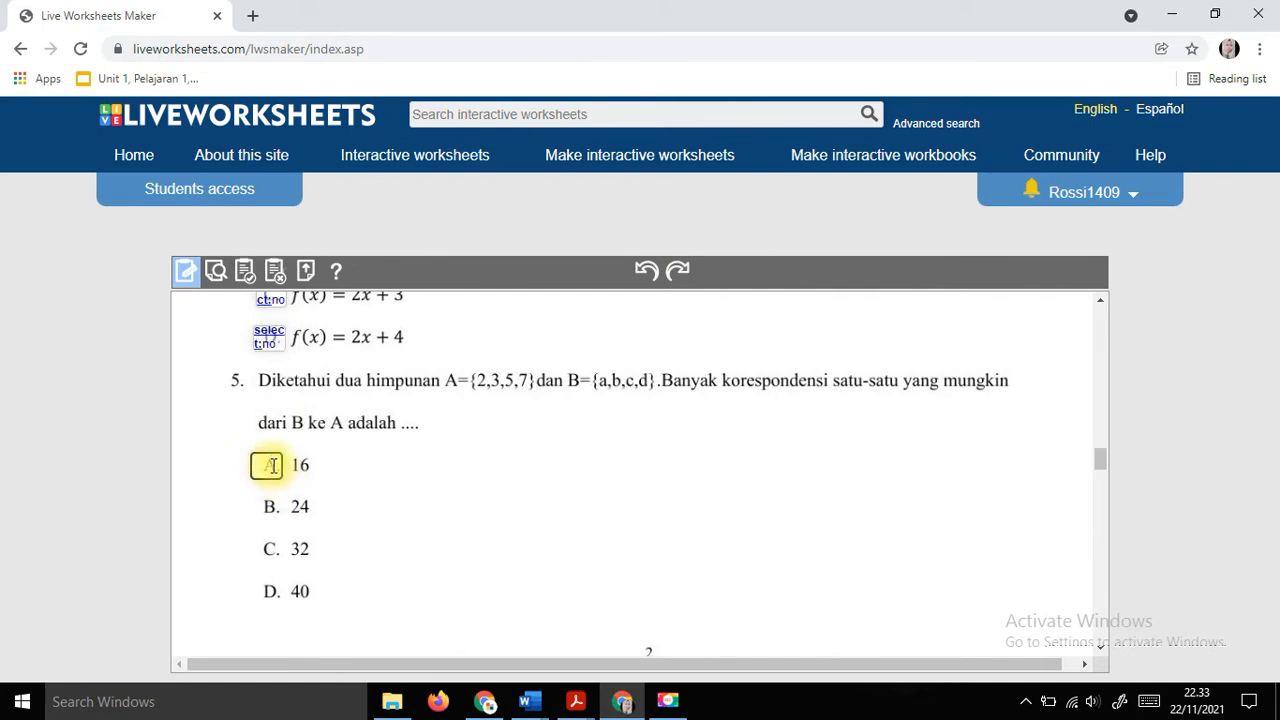
{"action": "scroll", "coordinate": [272, 467], "scroll_direction": "down", "scroll_amount": 1}
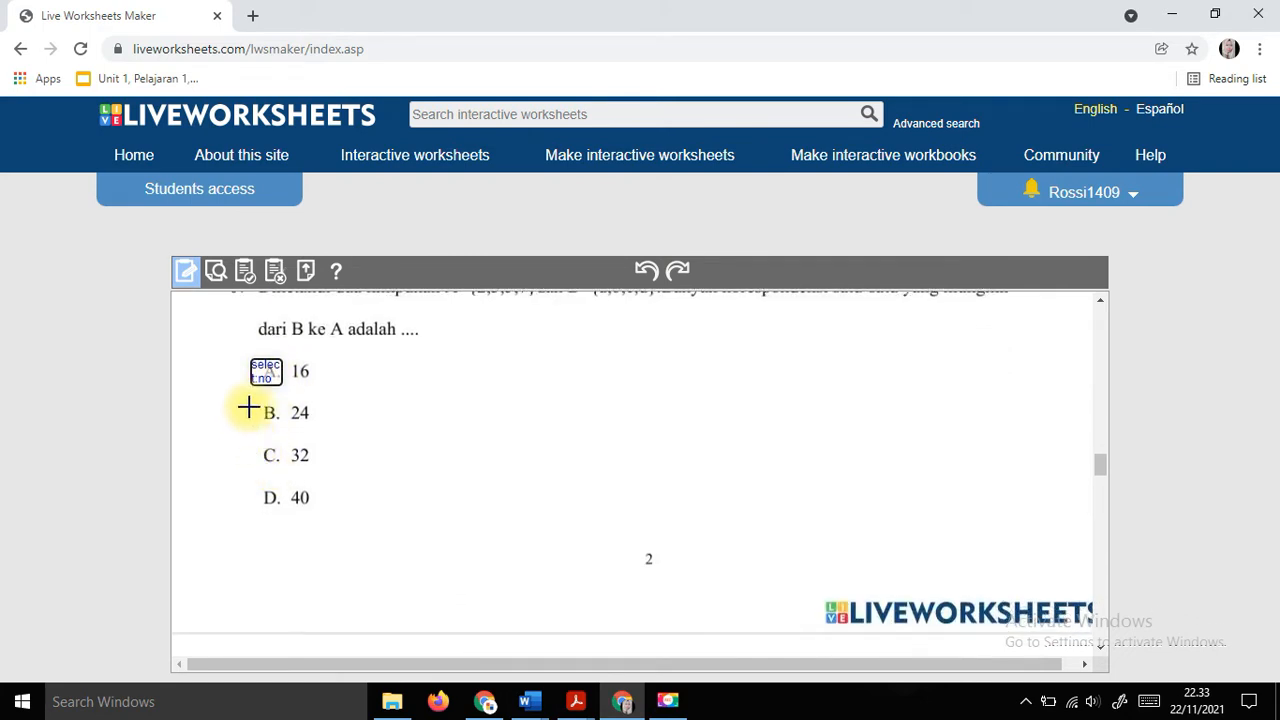
{"action": "left_click_drag", "start_coordinate": [248, 404], "coordinate": [286, 432]}
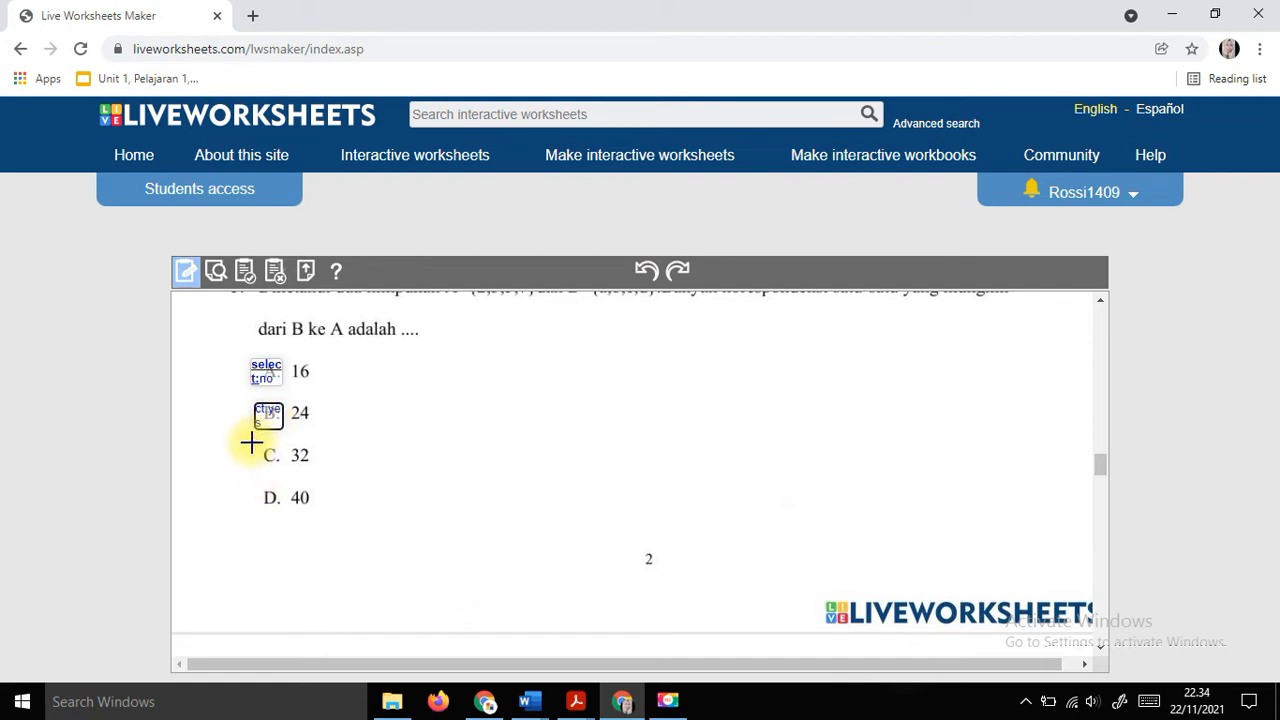
Add answer boxes over options C and D of question 5, each with the code select:no.
{"action": "left_click_drag", "start_coordinate": [251, 443], "coordinate": [285, 468]}
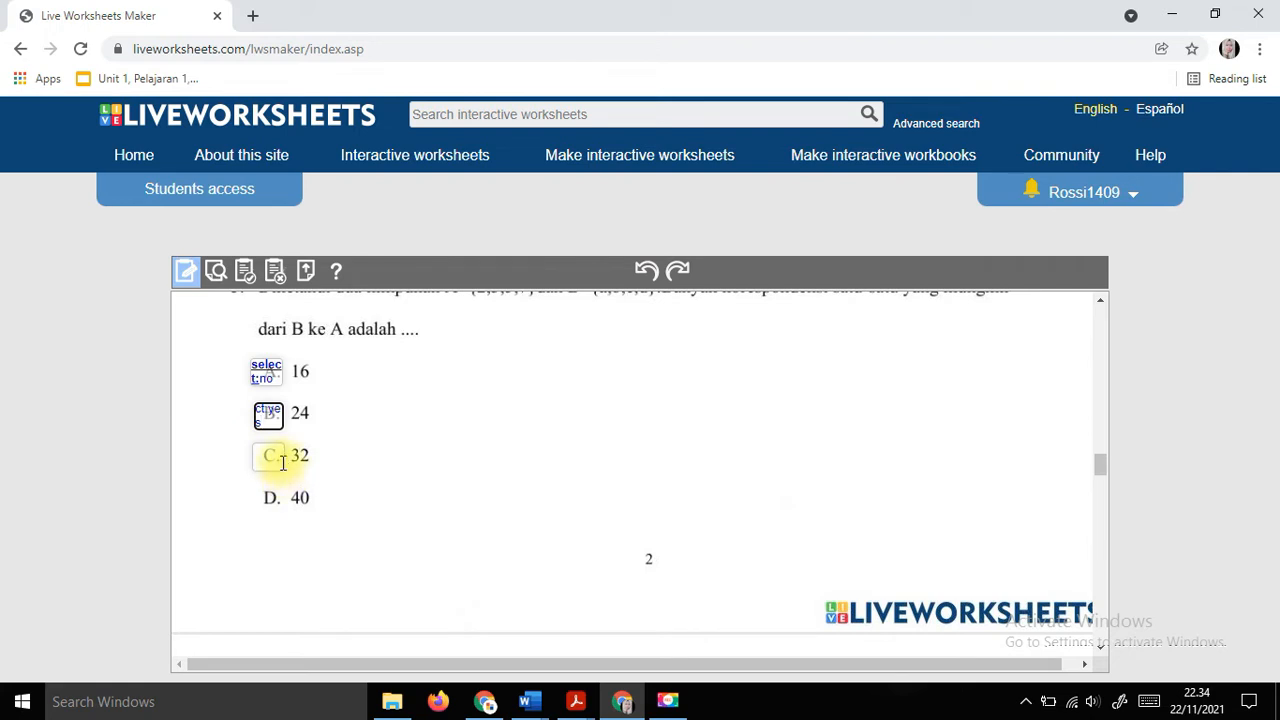
{"action": "left_click", "coordinate": [283, 461]}
{"action": "type", "text": "select:no"}
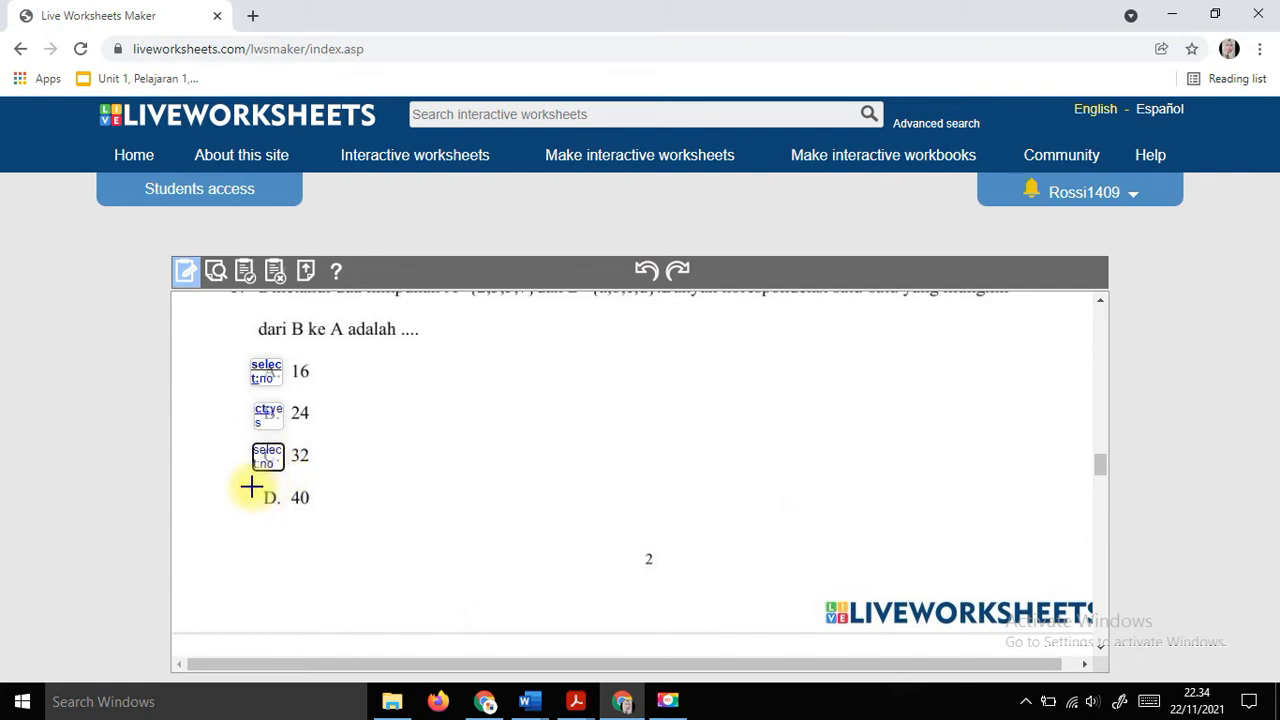
{"action": "left_click_drag", "start_coordinate": [252, 487], "coordinate": [286, 514]}
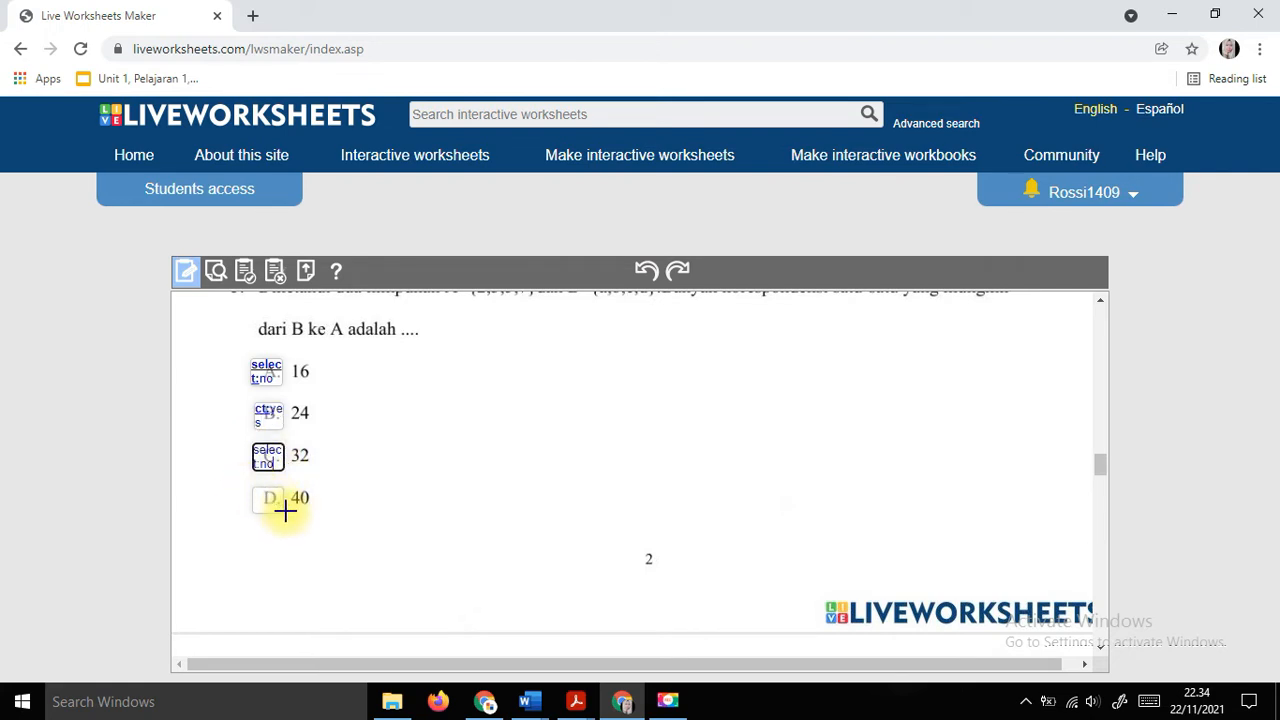
{"action": "left_click", "coordinate": [277, 504]}
{"action": "type", "text": "select:no"}
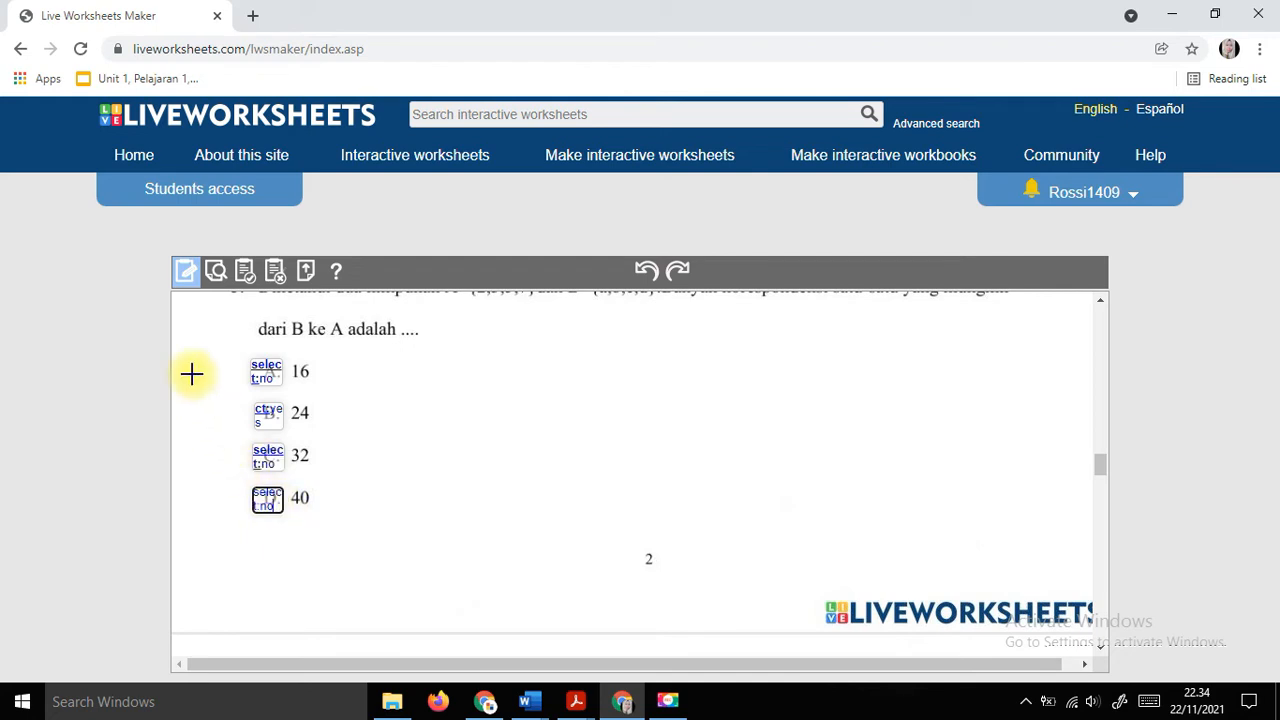
Open the worksheet preview and test selecting options B and D of question 1.
{"action": "scroll", "coordinate": [286, 457], "scroll_direction": "up", "scroll_amount": 2}
{"action": "scroll", "coordinate": [240, 410], "scroll_direction": "down", "scroll_amount": 3}
{"action": "scroll", "coordinate": [245, 380], "scroll_direction": "down", "scroll_amount": 1}
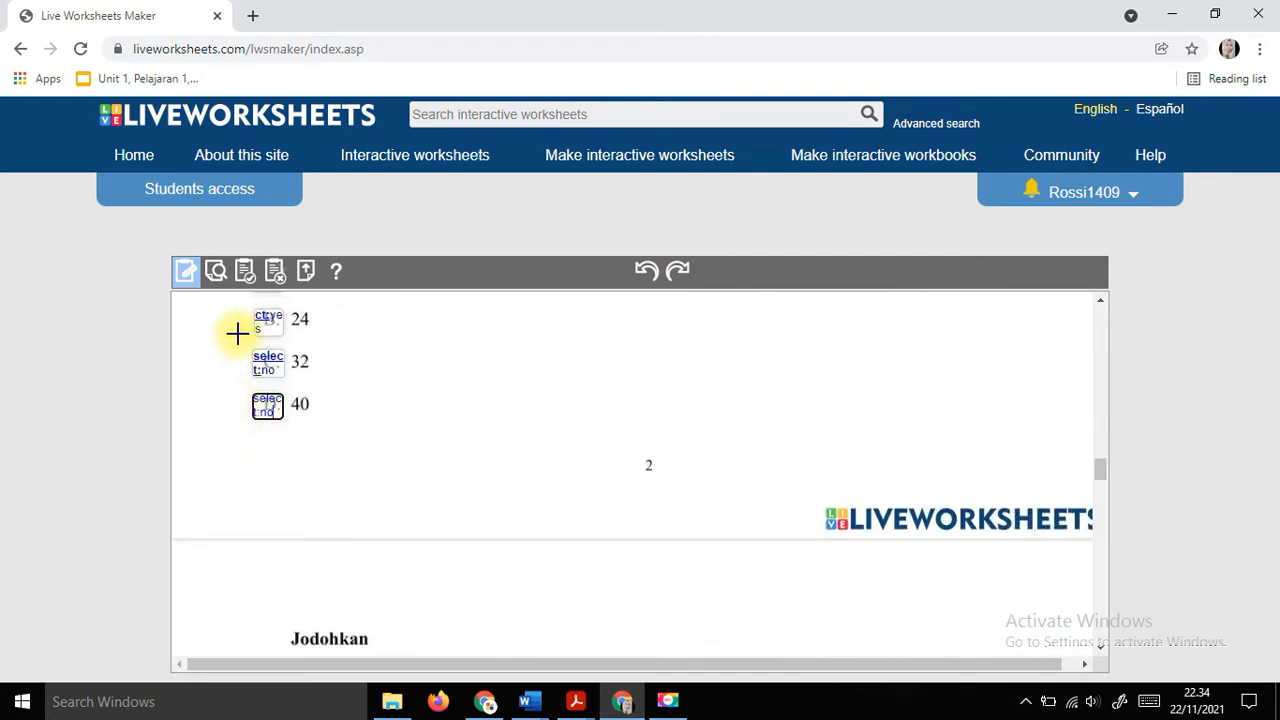
{"action": "scroll", "coordinate": [334, 403], "scroll_direction": "up", "scroll_amount": 3}
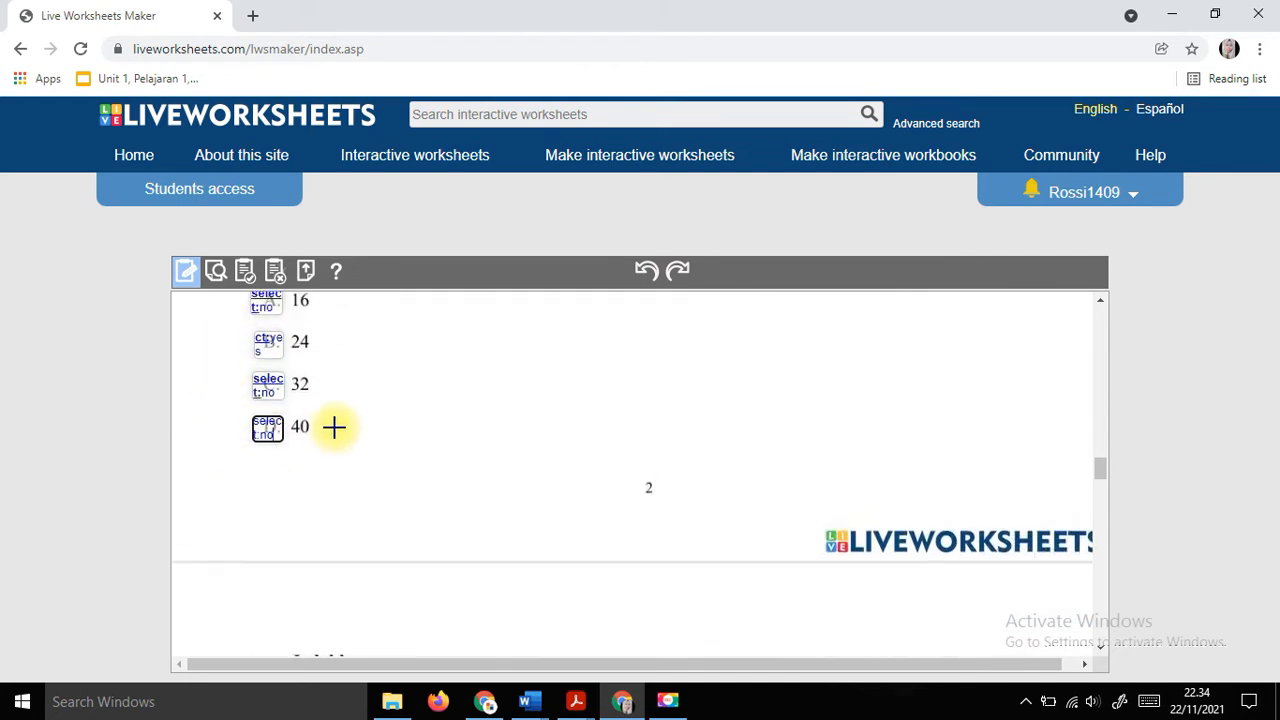
{"action": "left_click", "coordinate": [220, 276]}
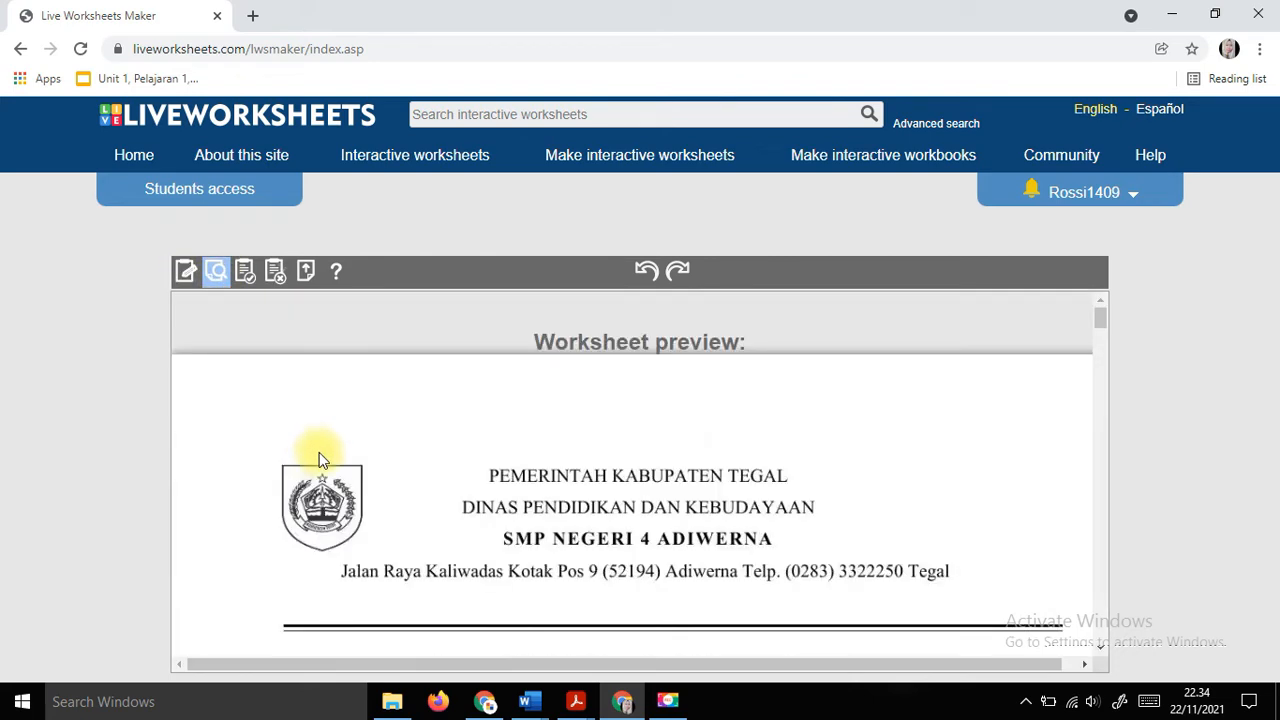
{"action": "scroll", "coordinate": [322, 470], "scroll_direction": "down", "scroll_amount": 3}
{"action": "scroll", "coordinate": [328, 492], "scroll_direction": "down", "scroll_amount": 9}
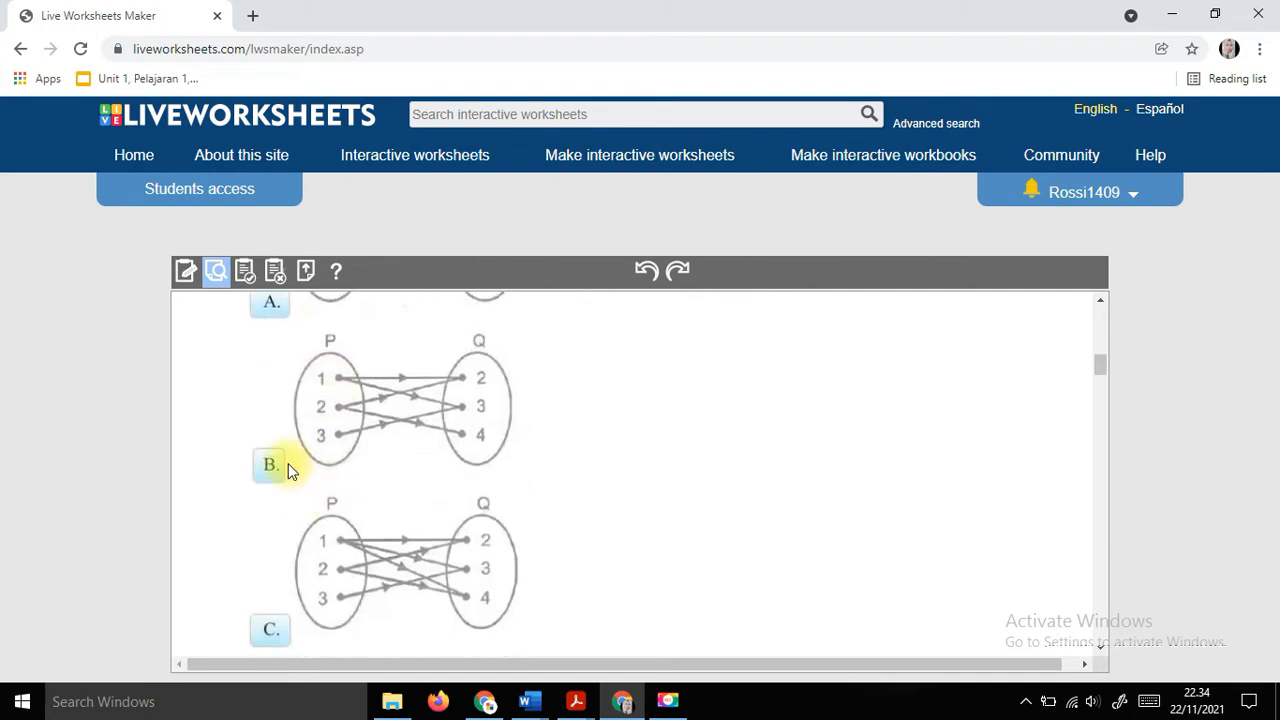
{"action": "left_click", "coordinate": [272, 474]}
{"action": "scroll", "coordinate": [275, 505], "scroll_direction": "down", "scroll_amount": 3}
{"action": "left_click", "coordinate": [280, 527]}
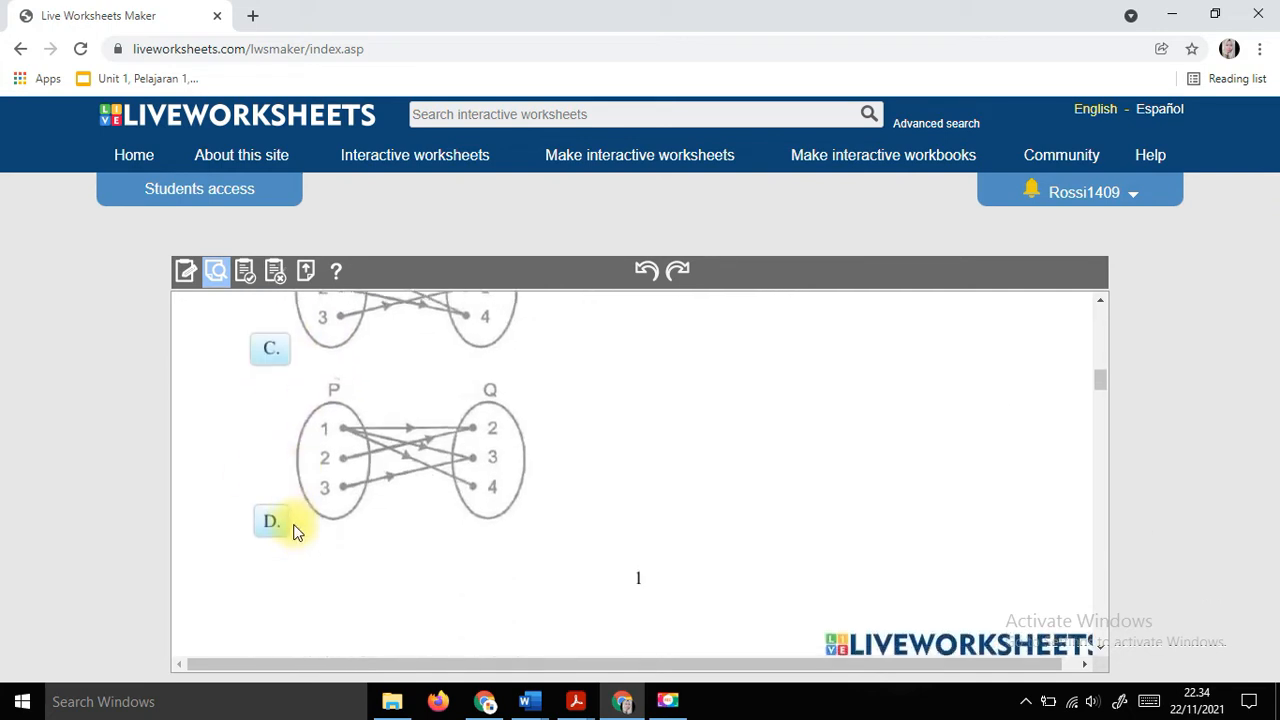
Test selecting options A, B and D of question 2 in the preview, and check the answer boxes of questions 3 to 5.
{"action": "scroll", "coordinate": [283, 535], "scroll_direction": "down", "scroll_amount": 2}
{"action": "scroll", "coordinate": [282, 535], "scroll_direction": "down", "scroll_amount": 2}
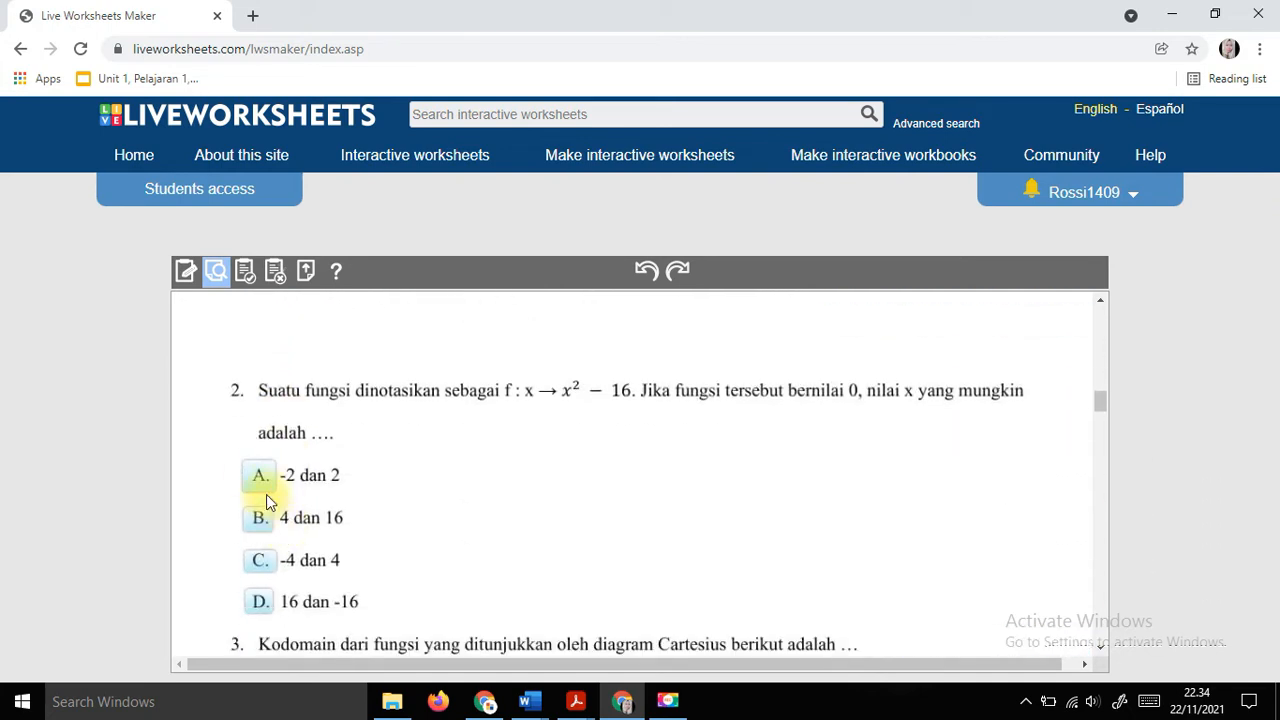
{"action": "left_click", "coordinate": [258, 521]}
{"action": "left_click", "coordinate": [259, 482]}
{"action": "scroll", "coordinate": [252, 567], "scroll_direction": "down", "scroll_amount": 2}
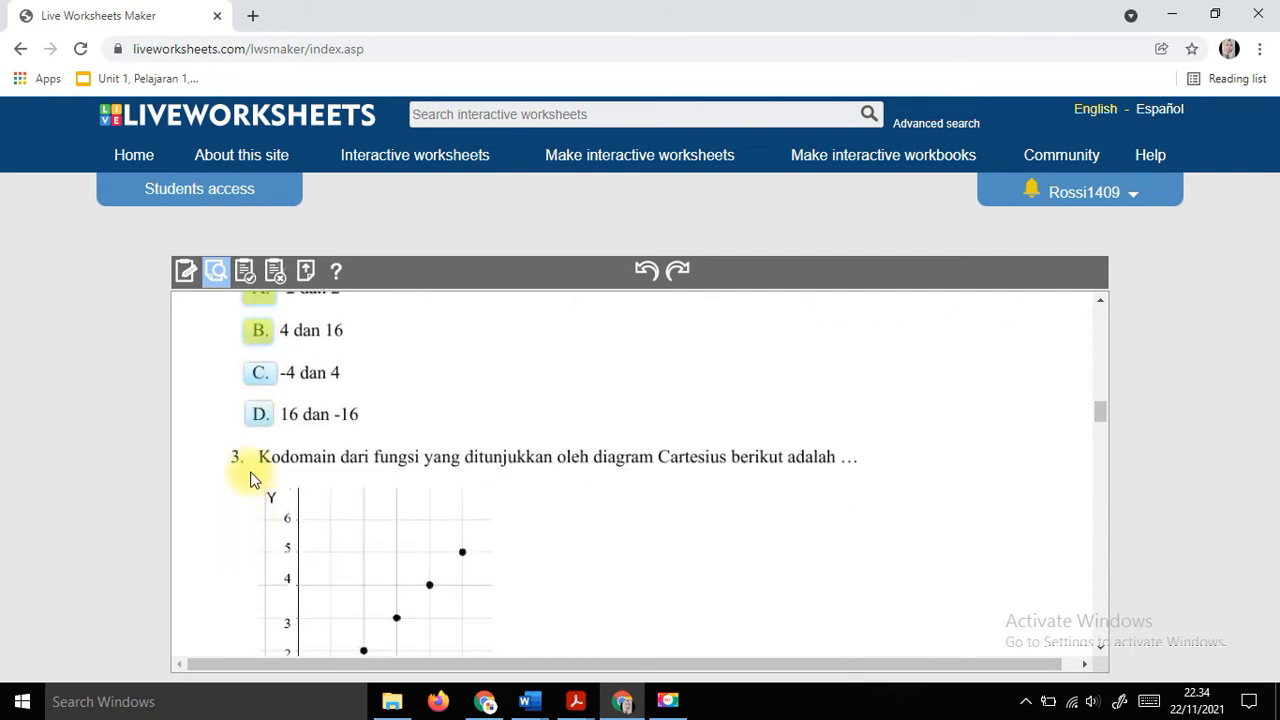
{"action": "left_click", "coordinate": [259, 421]}
{"action": "scroll", "coordinate": [280, 486], "scroll_direction": "down", "scroll_amount": 3}
{"action": "scroll", "coordinate": [280, 490], "scroll_direction": "down", "scroll_amount": 6}
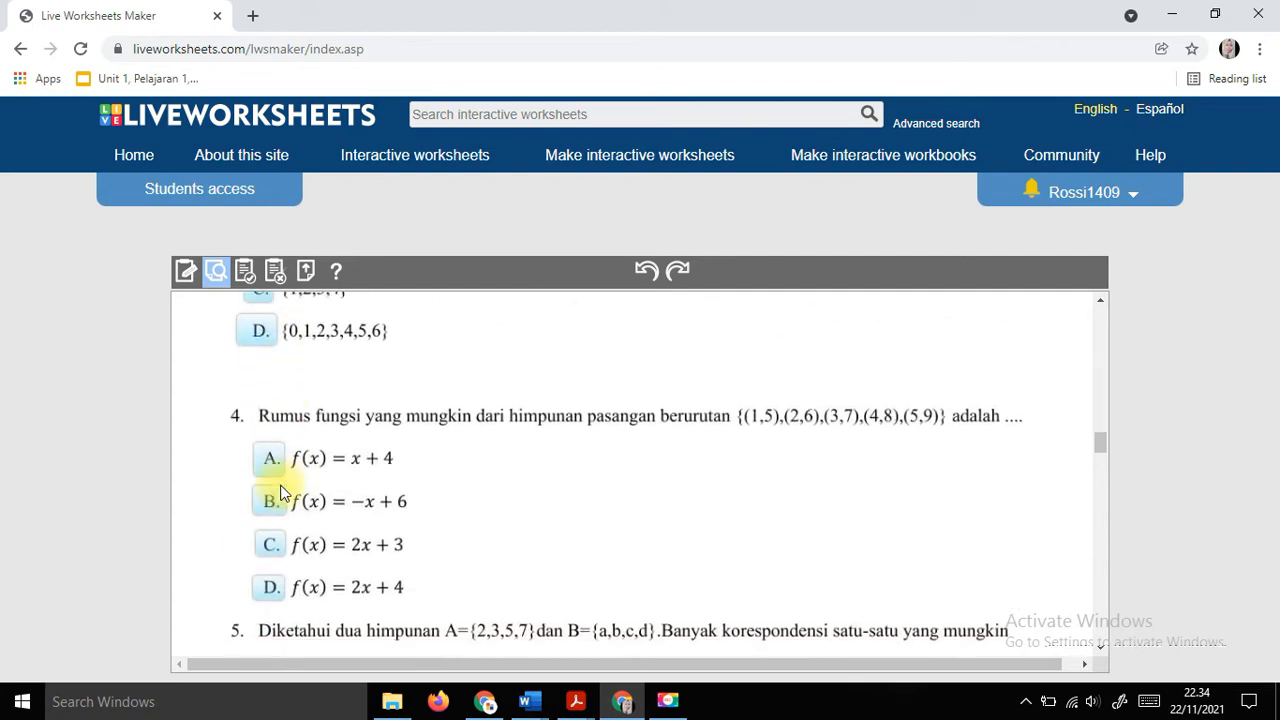
{"action": "scroll", "coordinate": [280, 488], "scroll_direction": "down", "scroll_amount": 3}
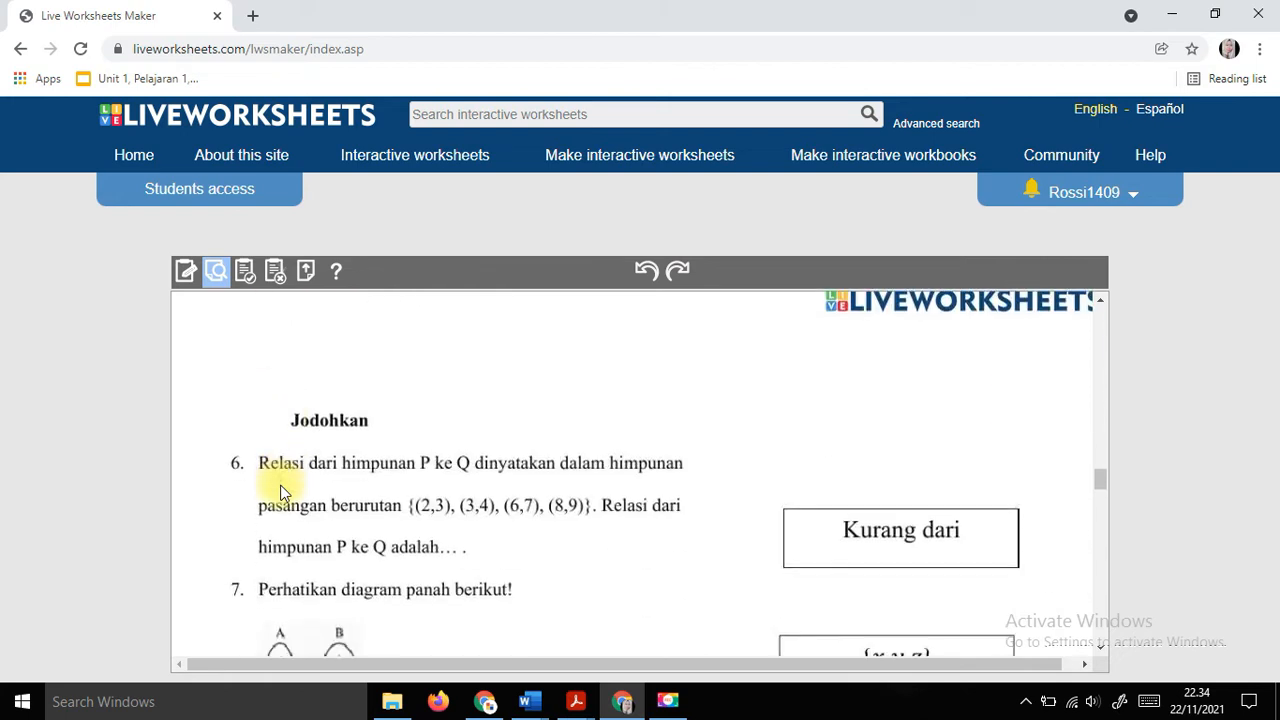
{"action": "scroll", "coordinate": [255, 447], "scroll_direction": "up", "scroll_amount": 3}
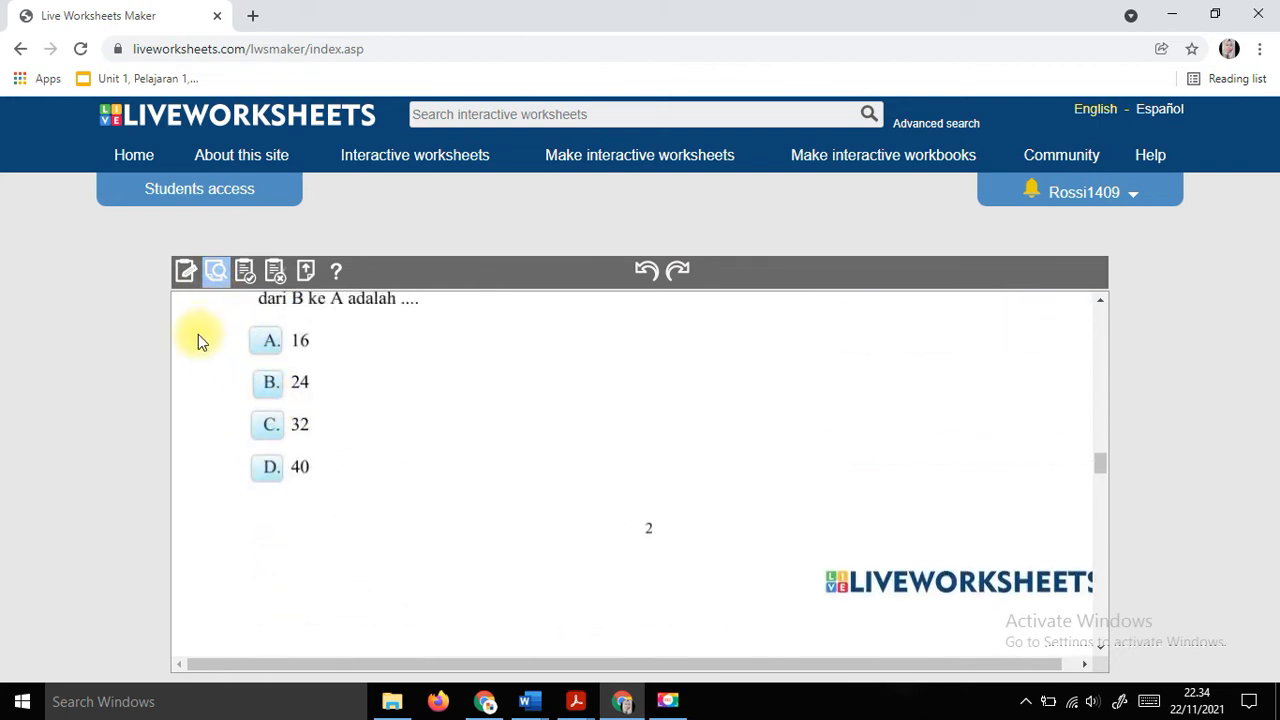
Return to editing the worksheet at question 6 in the Jodohkan section.
{"action": "left_click", "coordinate": [187, 272]}
{"action": "scroll", "coordinate": [366, 491], "scroll_direction": "down", "scroll_amount": 15}
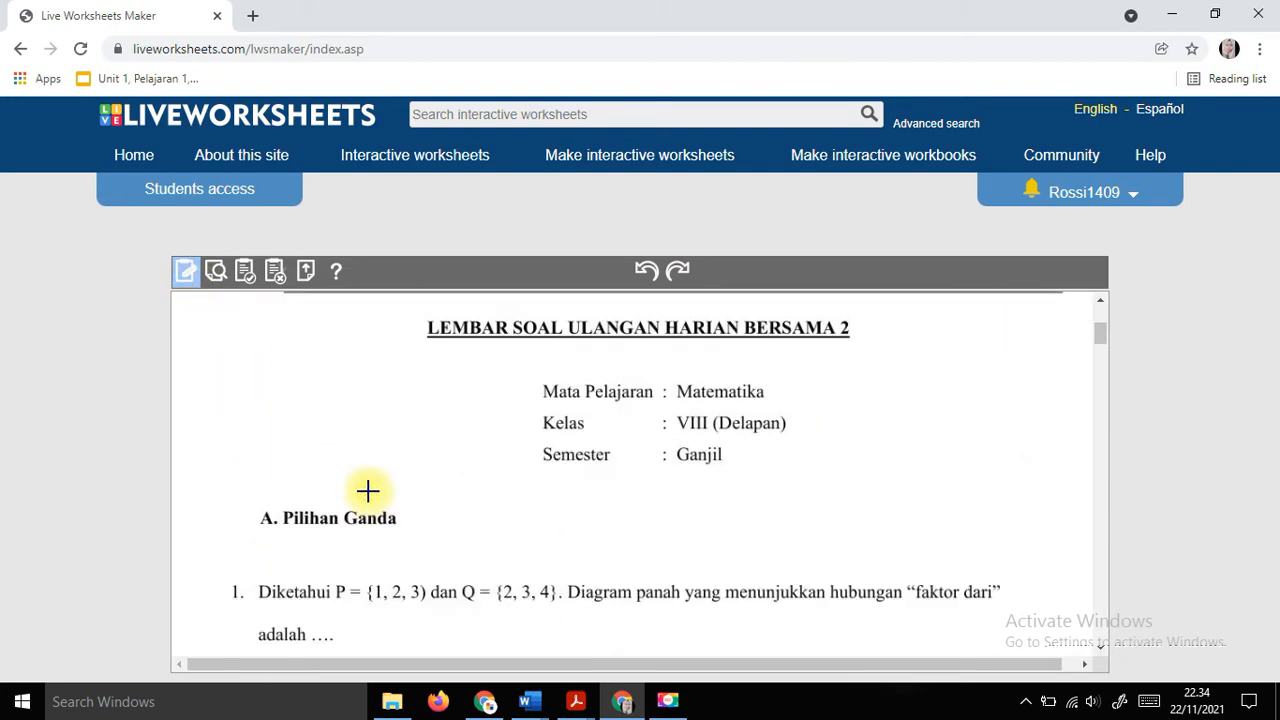
{"action": "scroll", "coordinate": [366, 491], "scroll_direction": "down", "scroll_amount": 12}
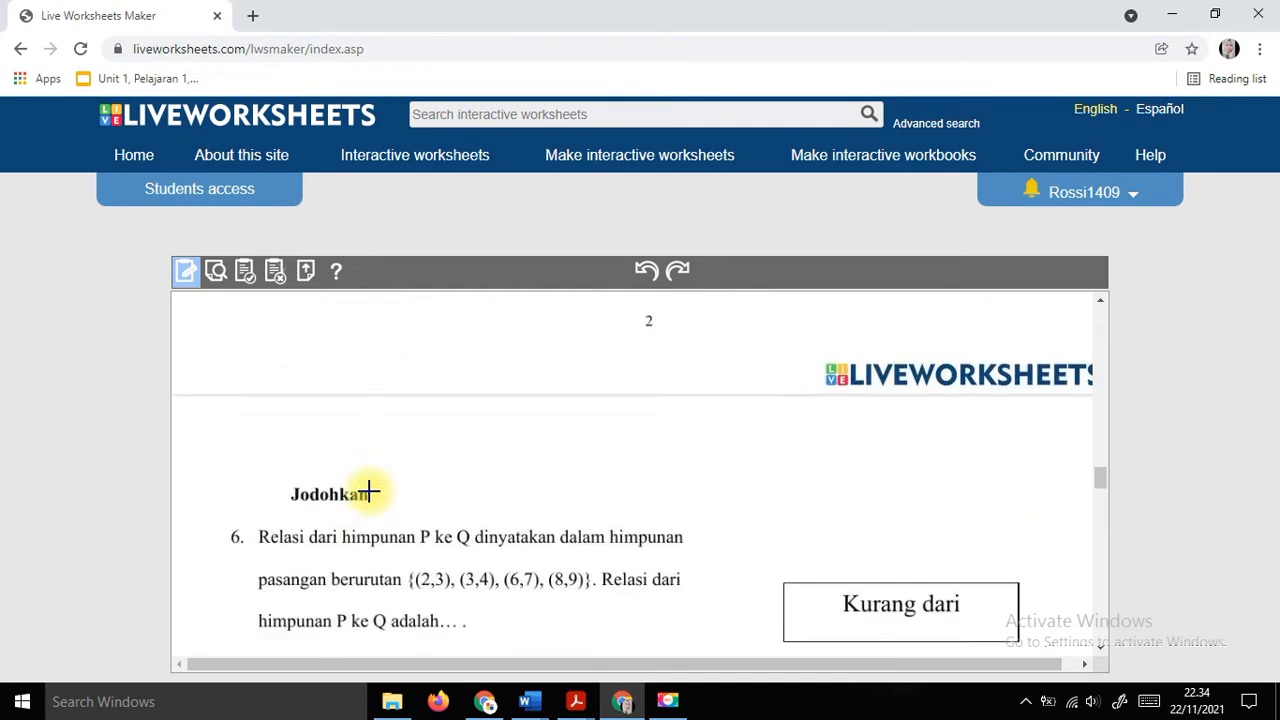
{"action": "scroll", "coordinate": [366, 480], "scroll_direction": "up", "scroll_amount": 3}
{"action": "scroll", "coordinate": [360, 457], "scroll_direction": "up", "scroll_amount": 2}
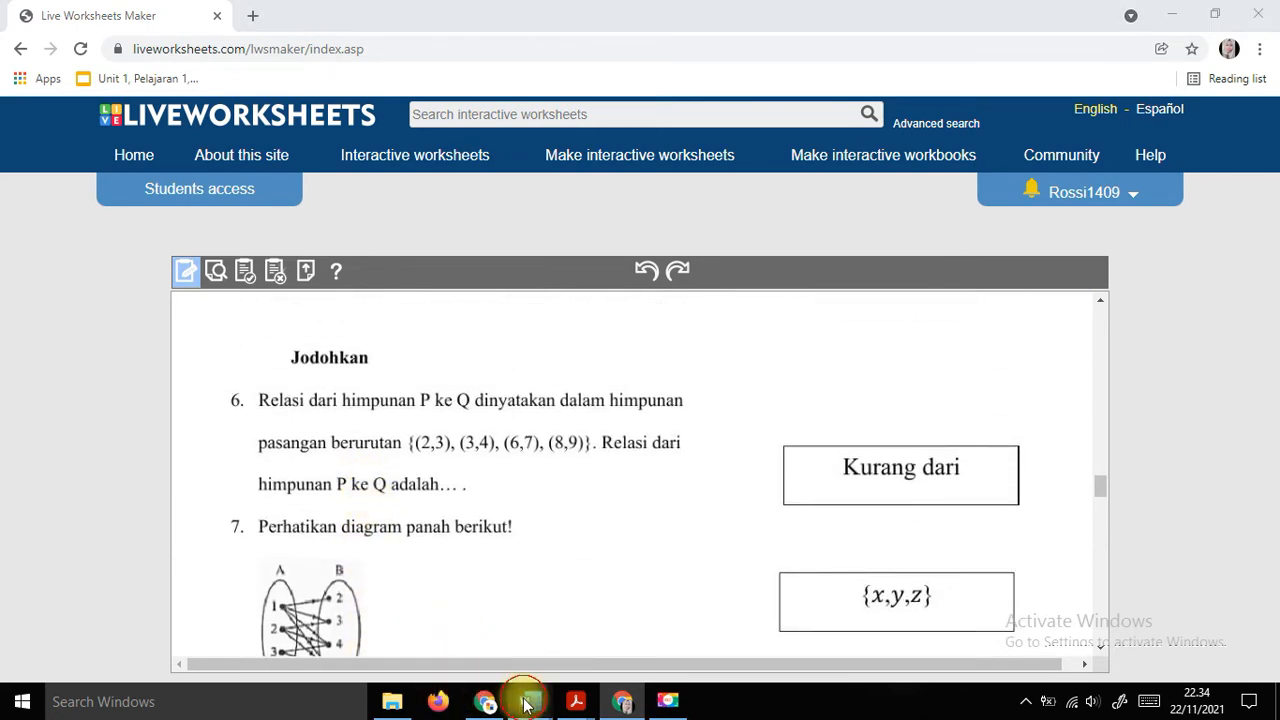
Switch to the Word document 1.1 MEMBUAT MEDIA PEMBELAJARAN and look up the command code for MENJODOHKAN questions.
{"action": "mouse_move", "coordinate": [530, 700]}
{"action": "left_click", "coordinate": [583, 623]}
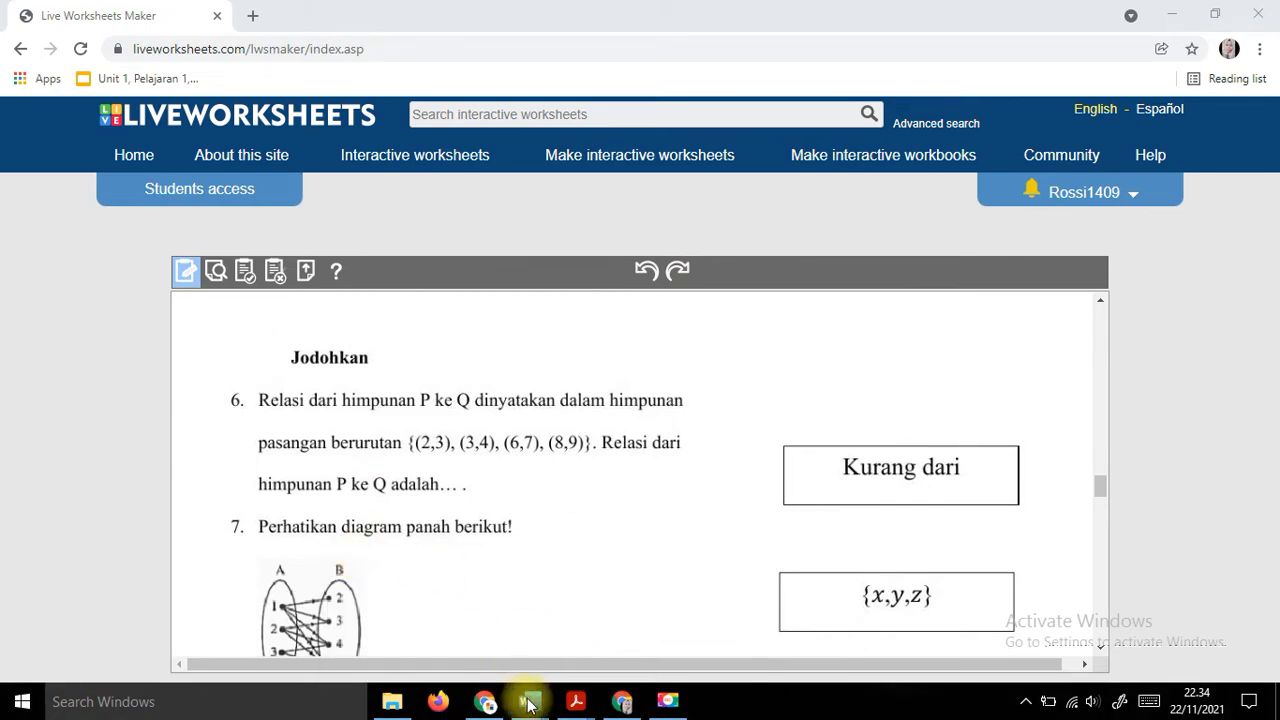
{"action": "left_click", "coordinate": [612, 646]}
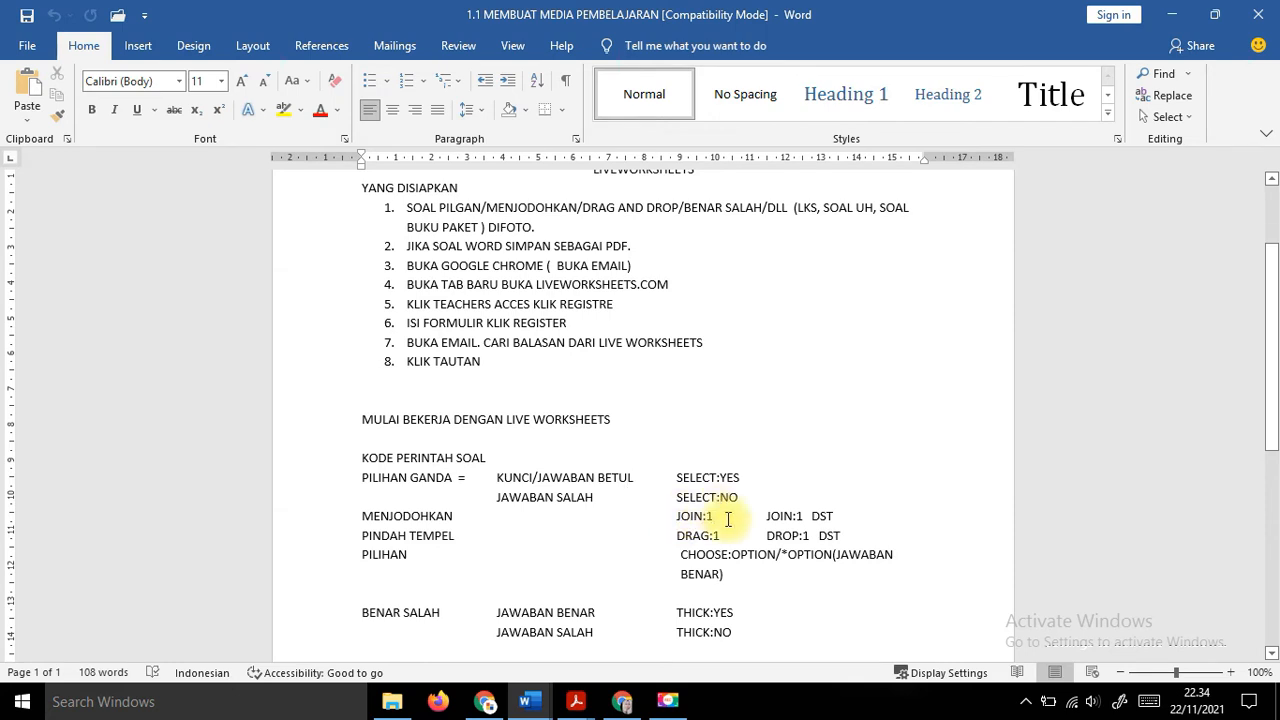
Switch back to the worksheet editor in Chrome and add a box over the text of question 6 with the code join:1.
{"action": "left_click", "coordinate": [622, 703]}
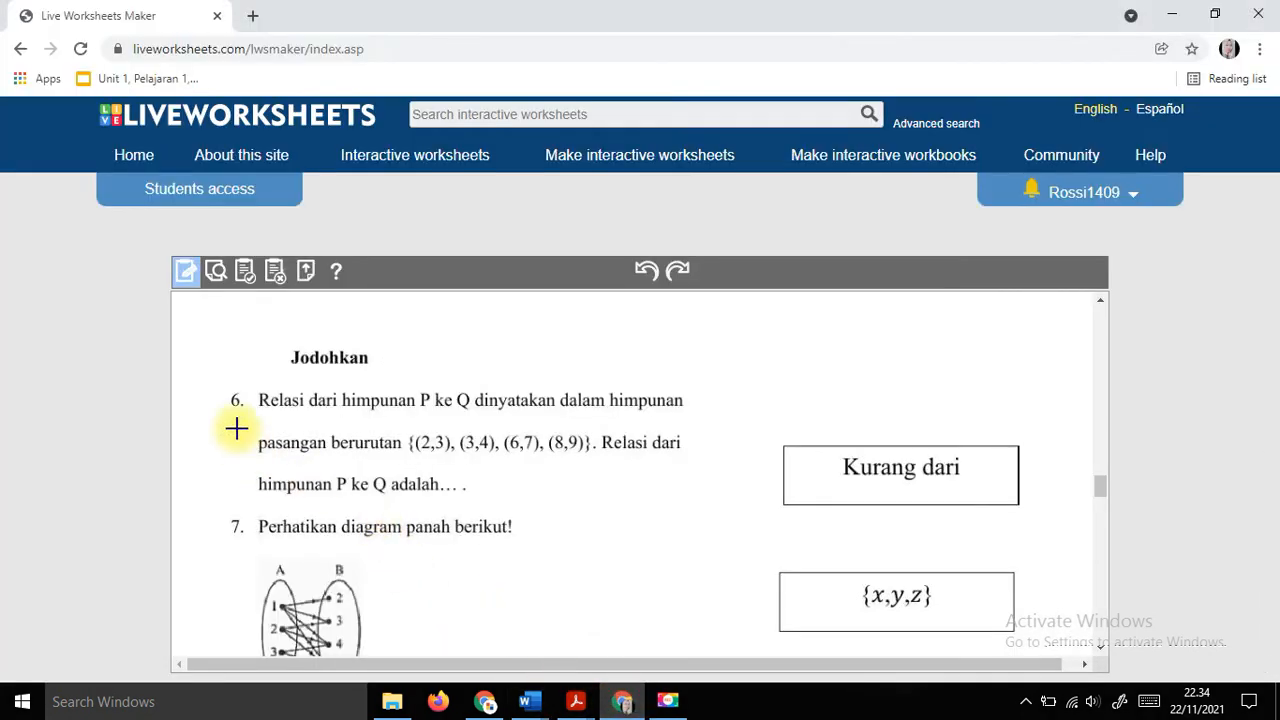
{"action": "left_click_drag", "start_coordinate": [257, 386], "coordinate": [699, 505]}
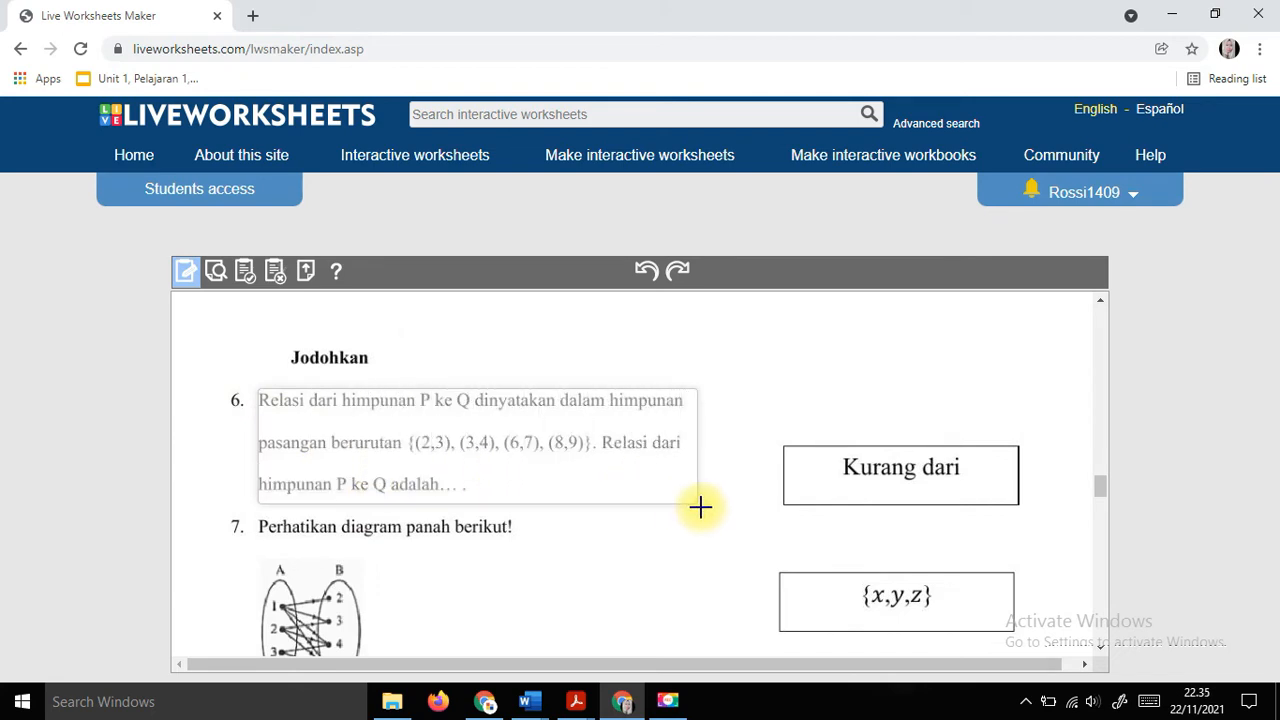
{"action": "left_click", "coordinate": [476, 440]}
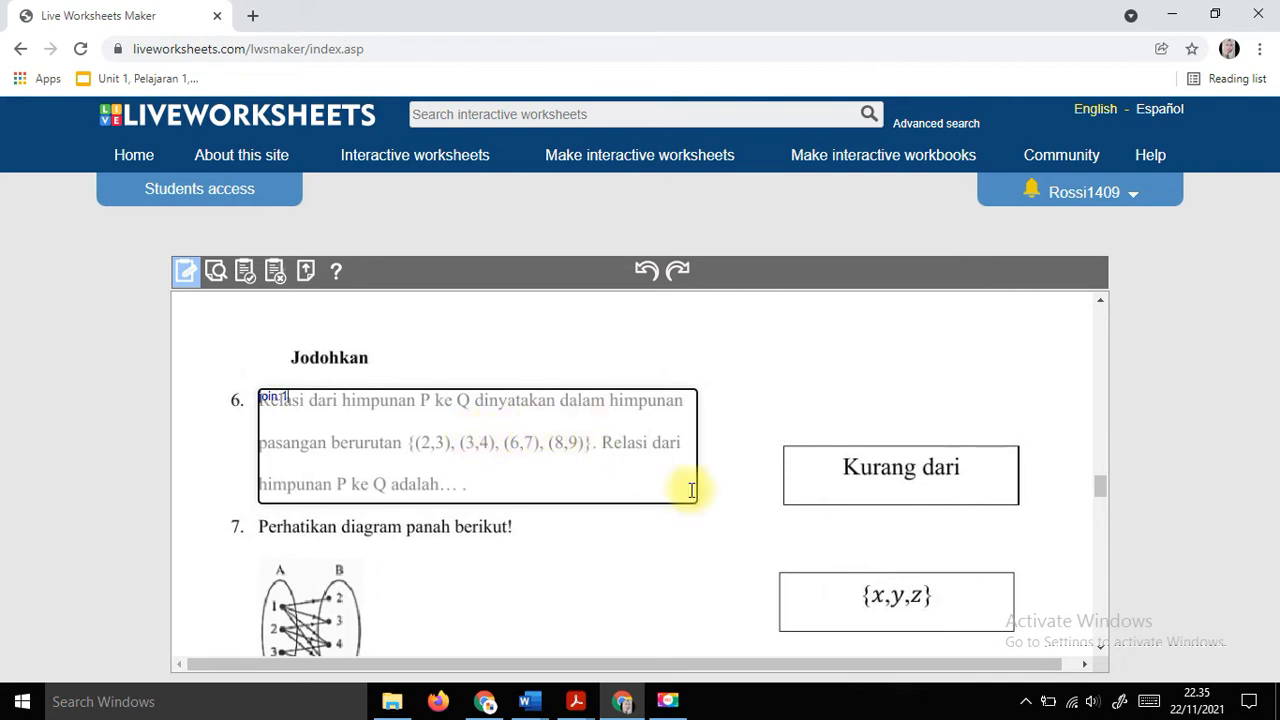
Add a box over the answer "Satu Kurang dari" with the code join:1 to match question 6.
{"action": "scroll", "coordinate": [691, 491], "scroll_direction": "down", "scroll_amount": 3}
{"action": "left_click", "coordinate": [793, 437]}
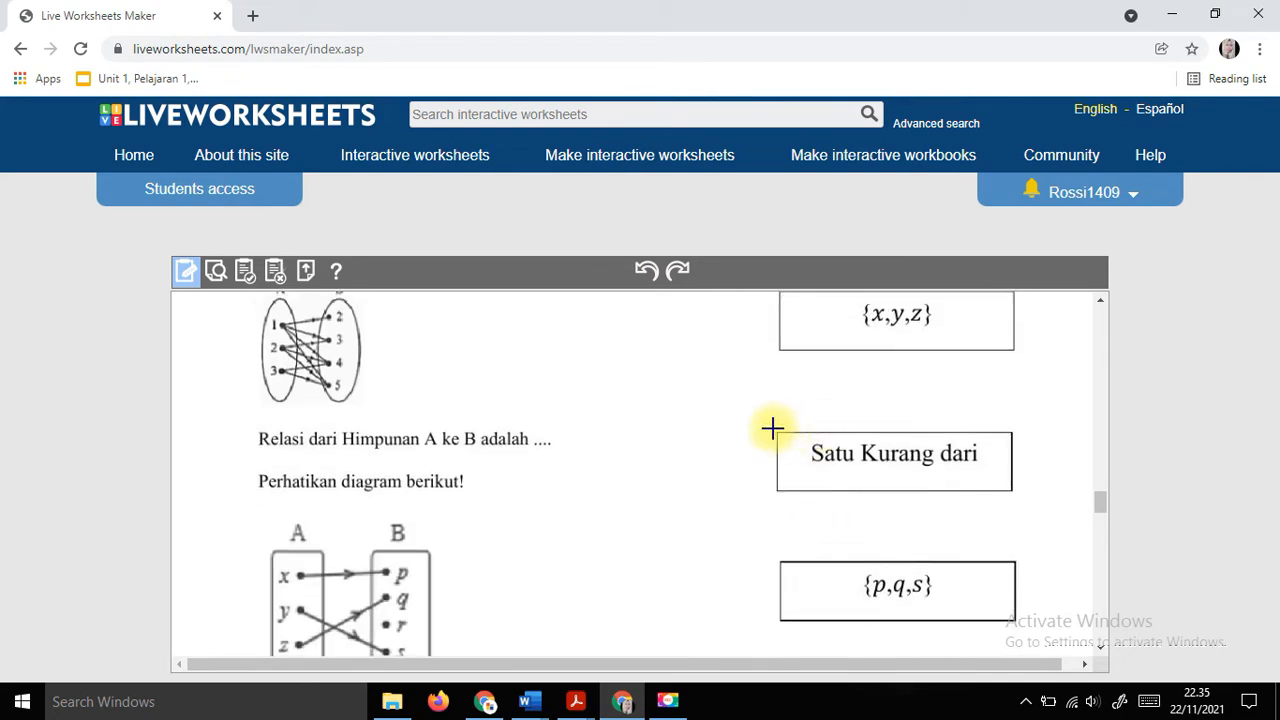
{"action": "left_click_drag", "start_coordinate": [777, 432], "coordinate": [1013, 492]}
{"action": "left_click", "coordinate": [946, 458]}
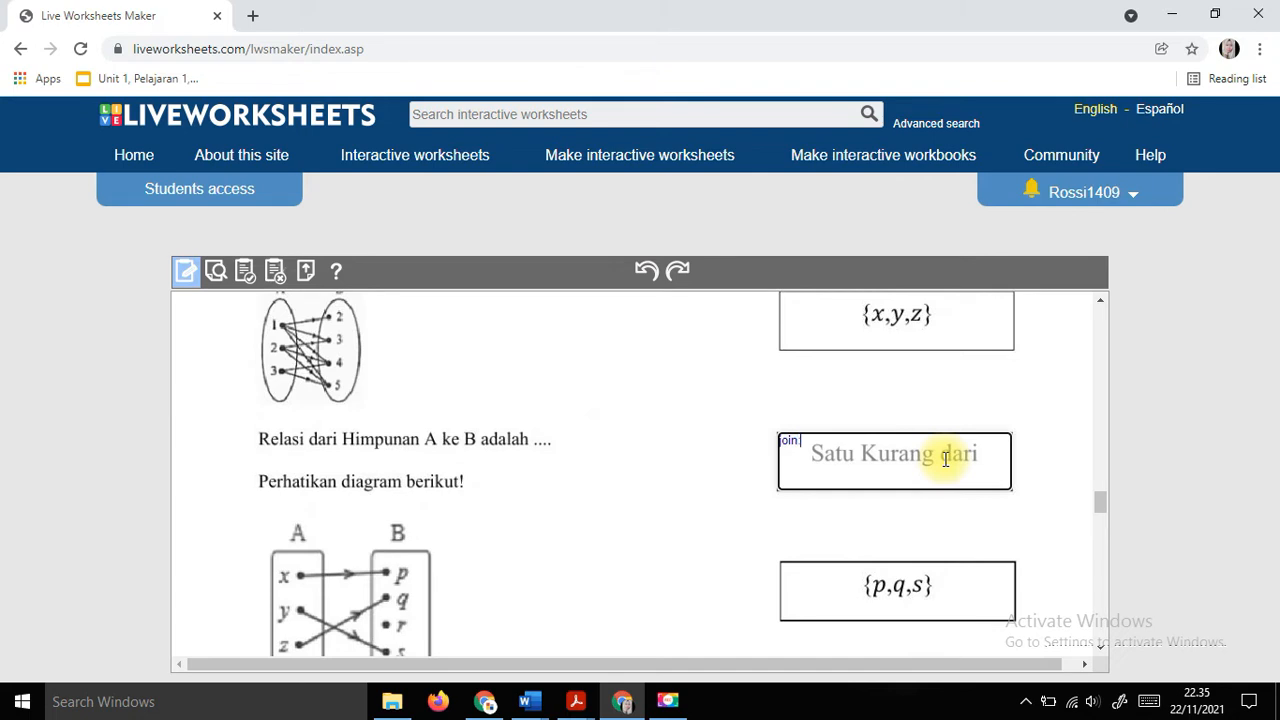
Add boxes with the code join:2 over question 7 with its arrow diagram and over the answer "Kurang dari".
{"action": "scroll", "coordinate": [383, 520], "scroll_direction": "up", "scroll_amount": 3}
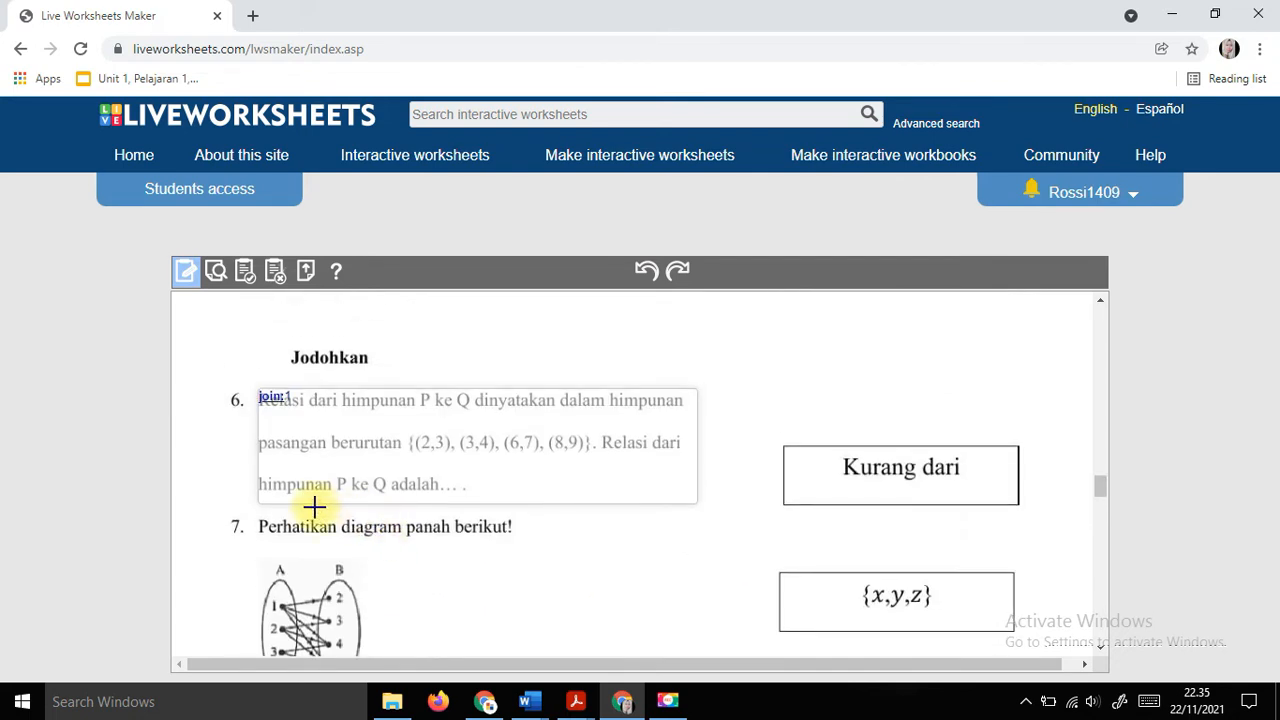
{"action": "scroll", "coordinate": [314, 503], "scroll_direction": "down", "scroll_amount": 2}
{"action": "left_click_drag", "start_coordinate": [257, 330], "coordinate": [566, 545]}
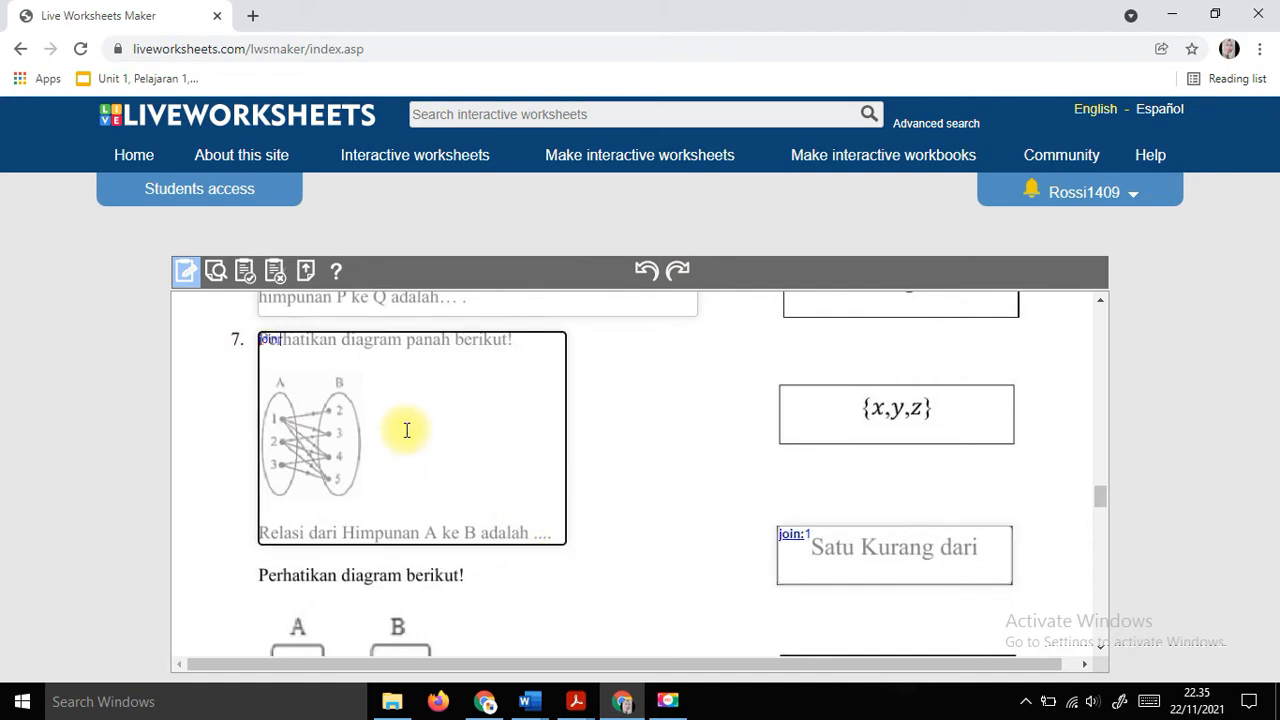
{"action": "scroll", "coordinate": [808, 443], "scroll_direction": "up", "scroll_amount": 3}
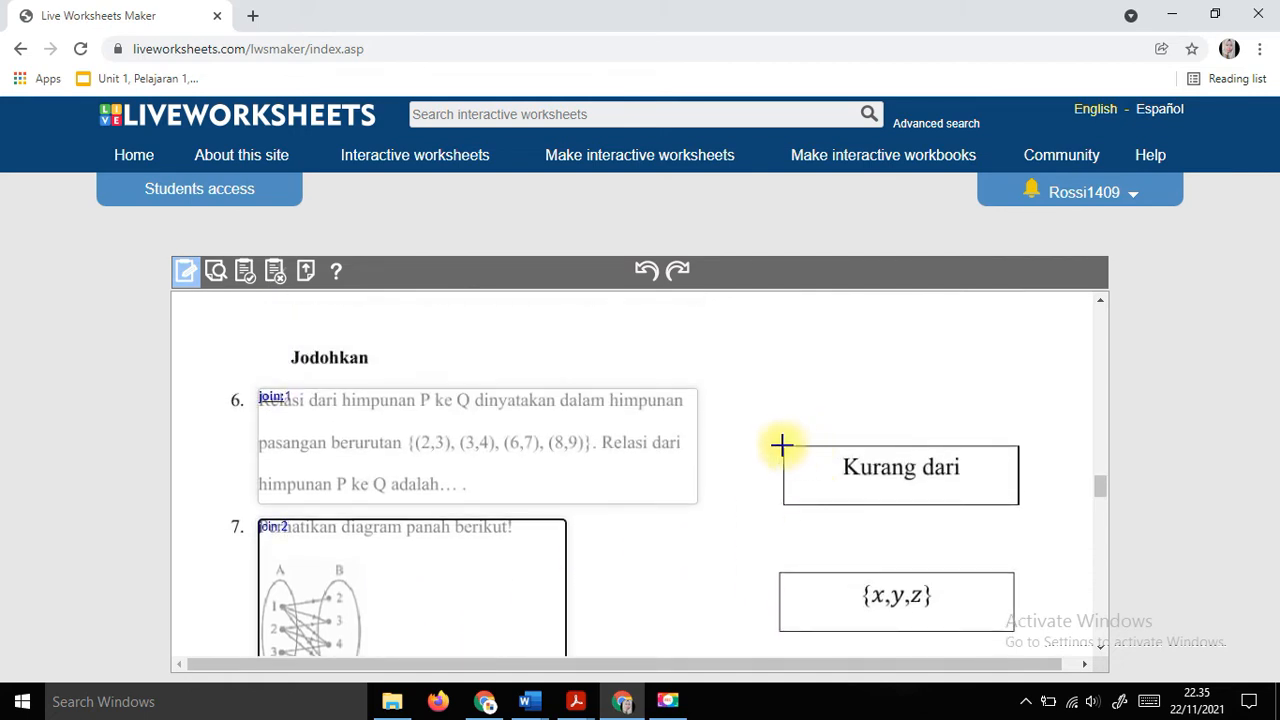
{"action": "left_click_drag", "start_coordinate": [785, 445], "coordinate": [1026, 510]}
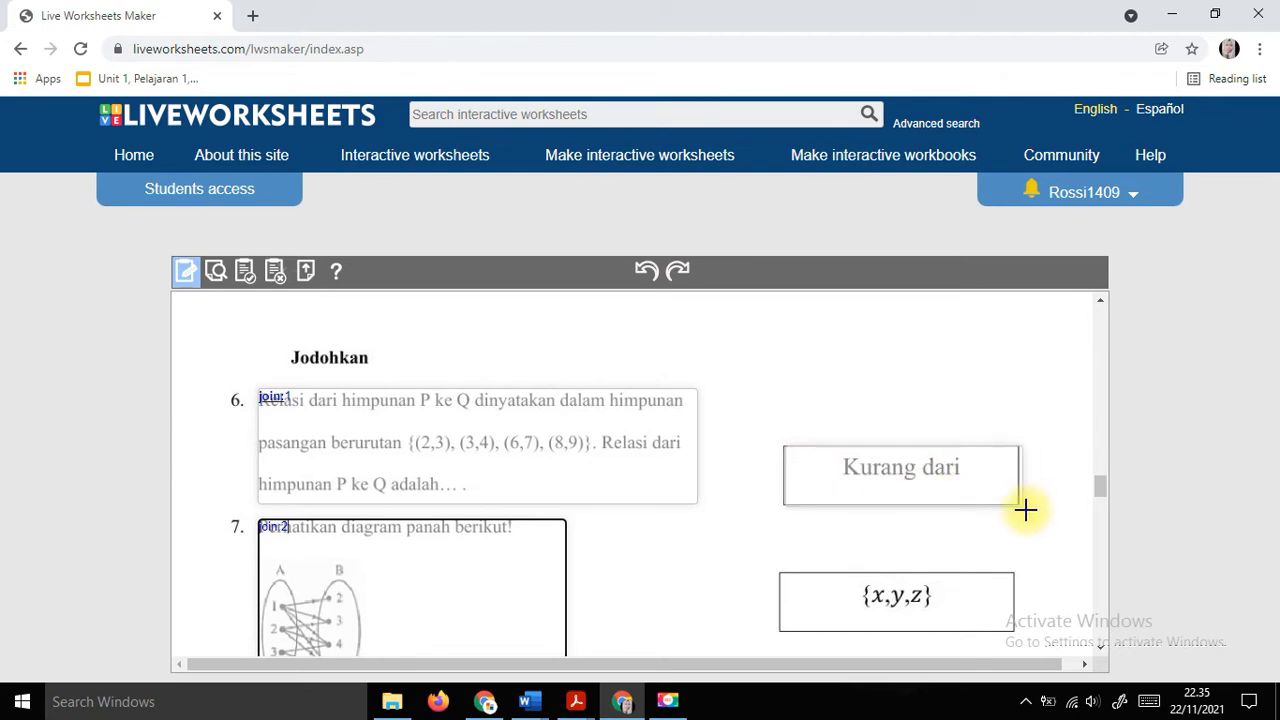
{"action": "left_click", "coordinate": [959, 469]}
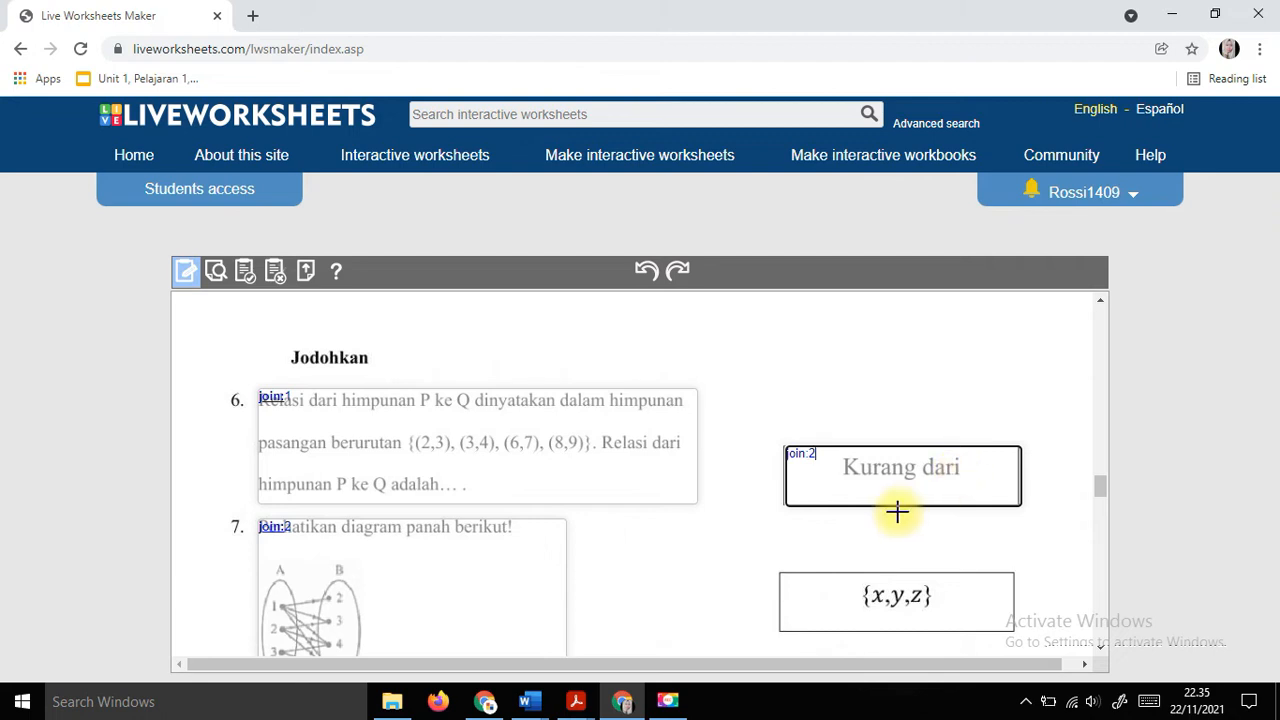
Add boxes with the code join:3 over question 8's Kodomain text and over the answer {p,q,r,s}.
{"action": "scroll", "coordinate": [731, 574], "scroll_direction": "down", "scroll_amount": 5}
{"action": "scroll", "coordinate": [371, 561], "scroll_direction": "down", "scroll_amount": 1}
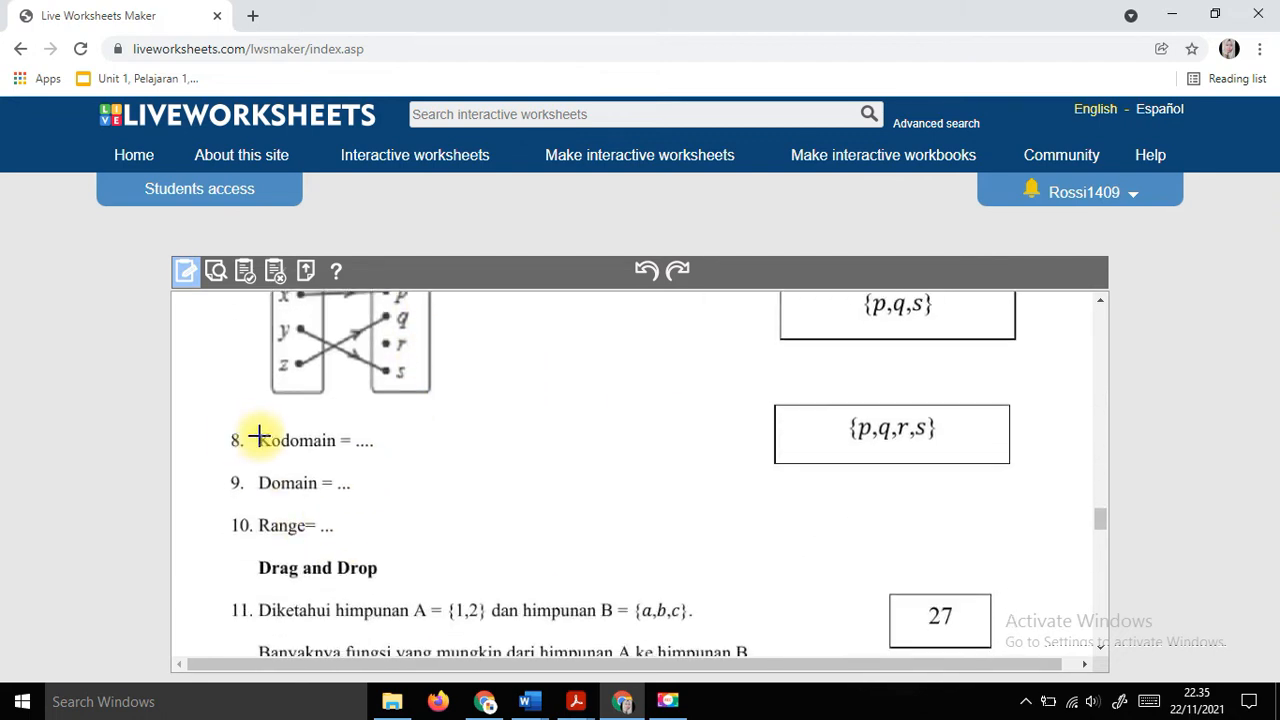
{"action": "left_click_drag", "start_coordinate": [254, 423], "coordinate": [408, 465]}
{"action": "left_click", "coordinate": [356, 440]}
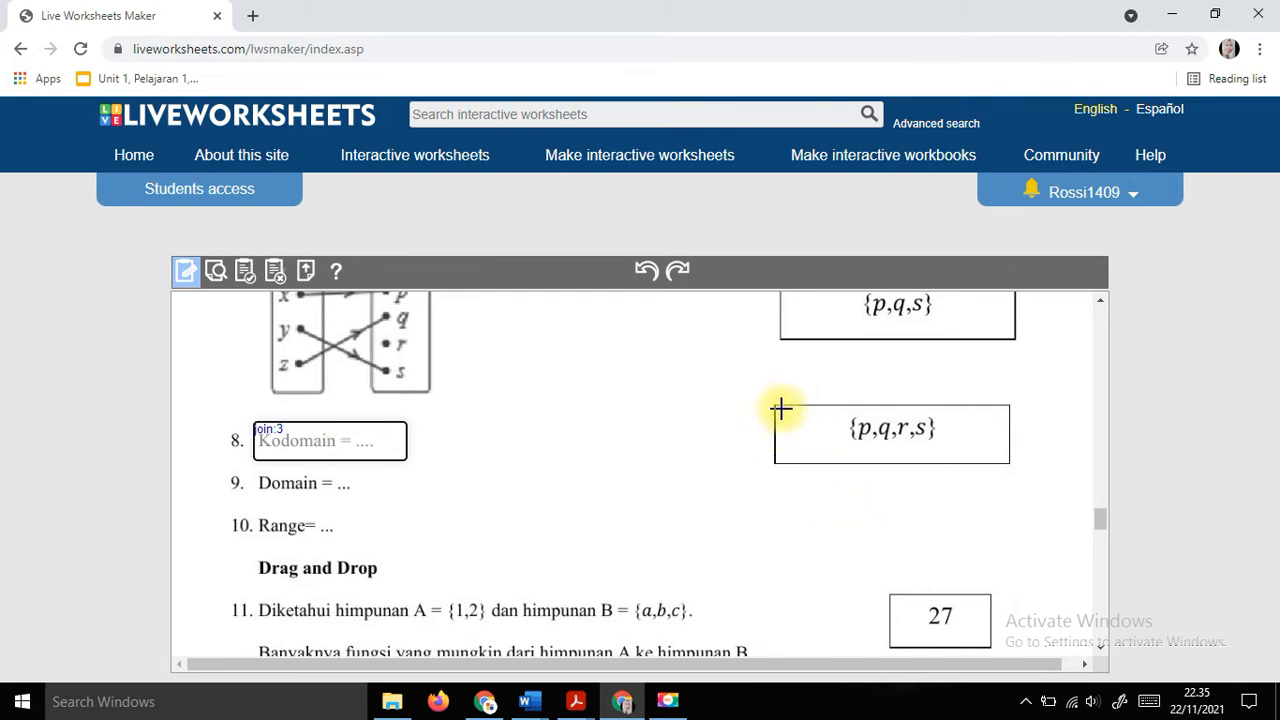
{"action": "left_click_drag", "start_coordinate": [774, 405], "coordinate": [1013, 462]}
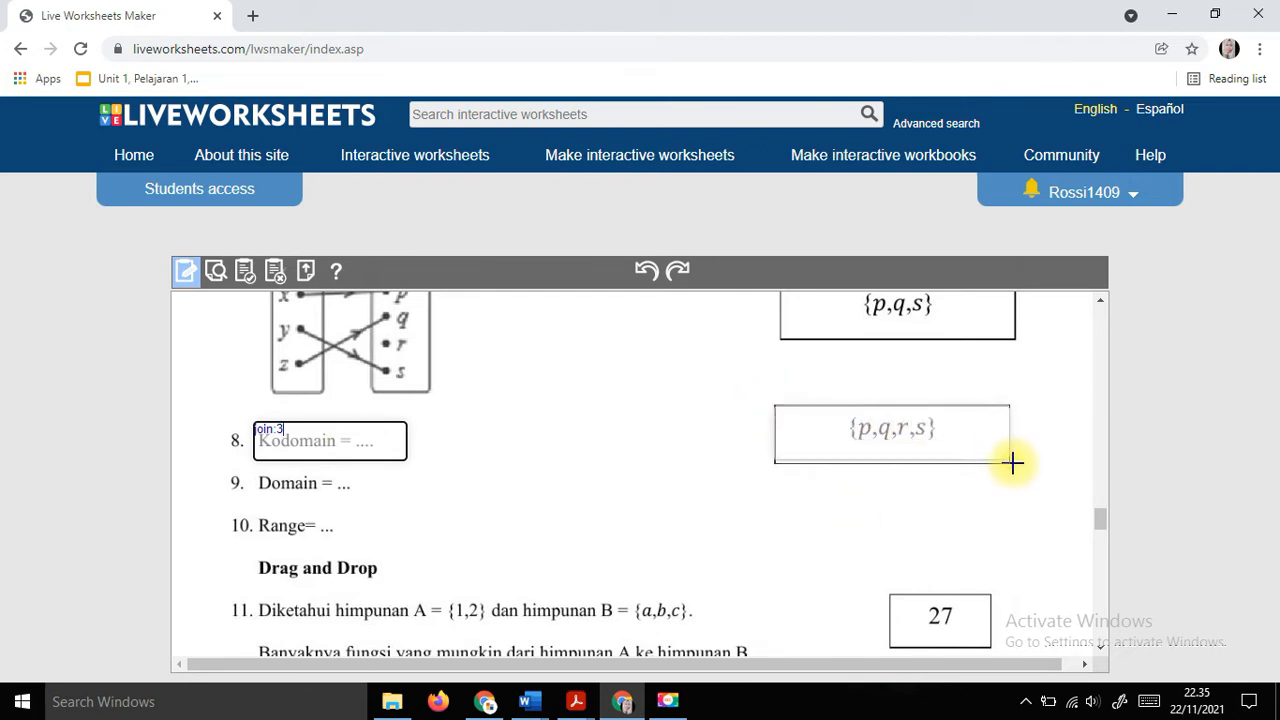
{"action": "left_click", "coordinate": [908, 427]}
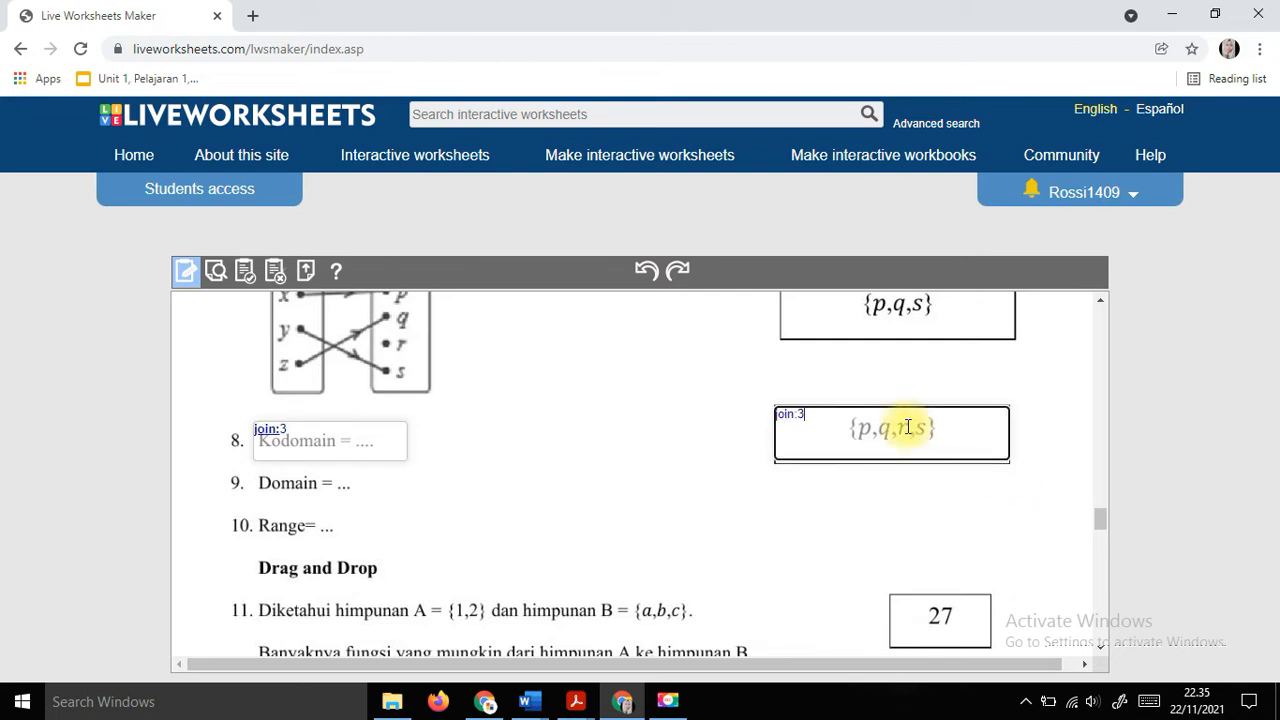
Add a box with the code join:4 over question 9's Domain text and its matching join box over the answer {x,y,z}.
{"action": "left_click_drag", "start_coordinate": [254, 466], "coordinate": [386, 503]}
{"action": "left_click", "coordinate": [341, 486]}
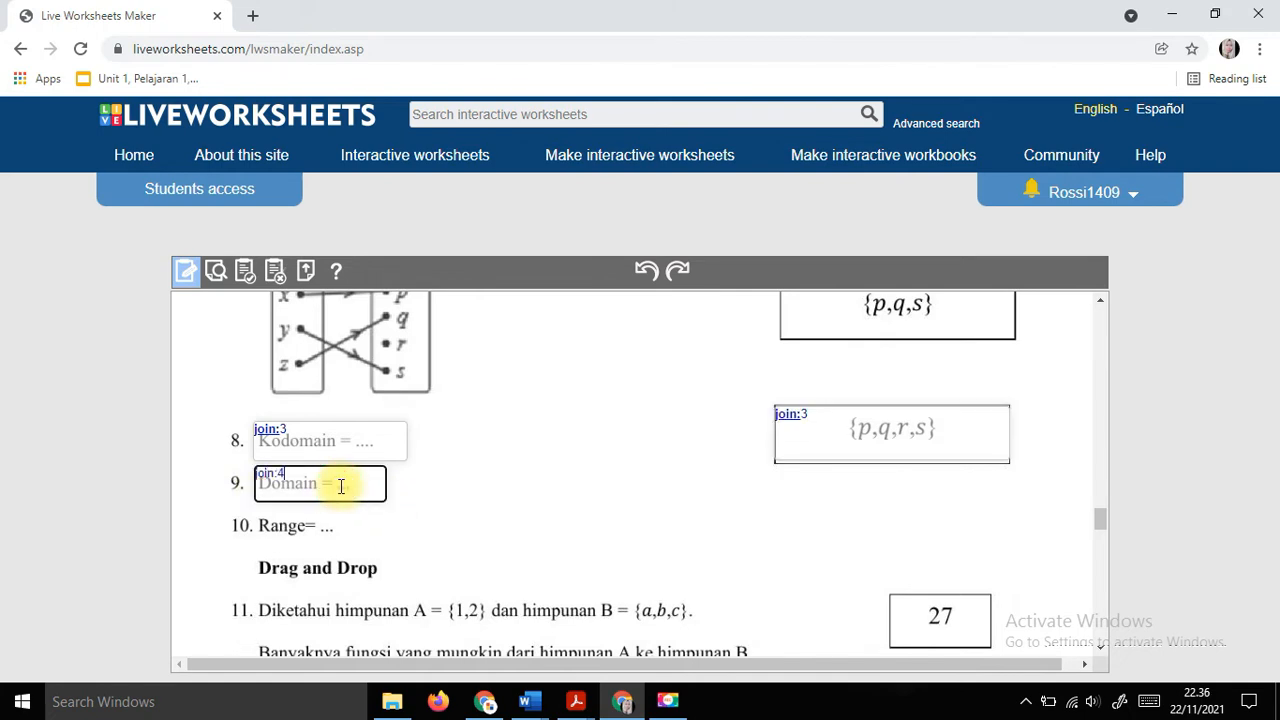
{"action": "scroll", "coordinate": [868, 465], "scroll_direction": "up", "scroll_amount": 5}
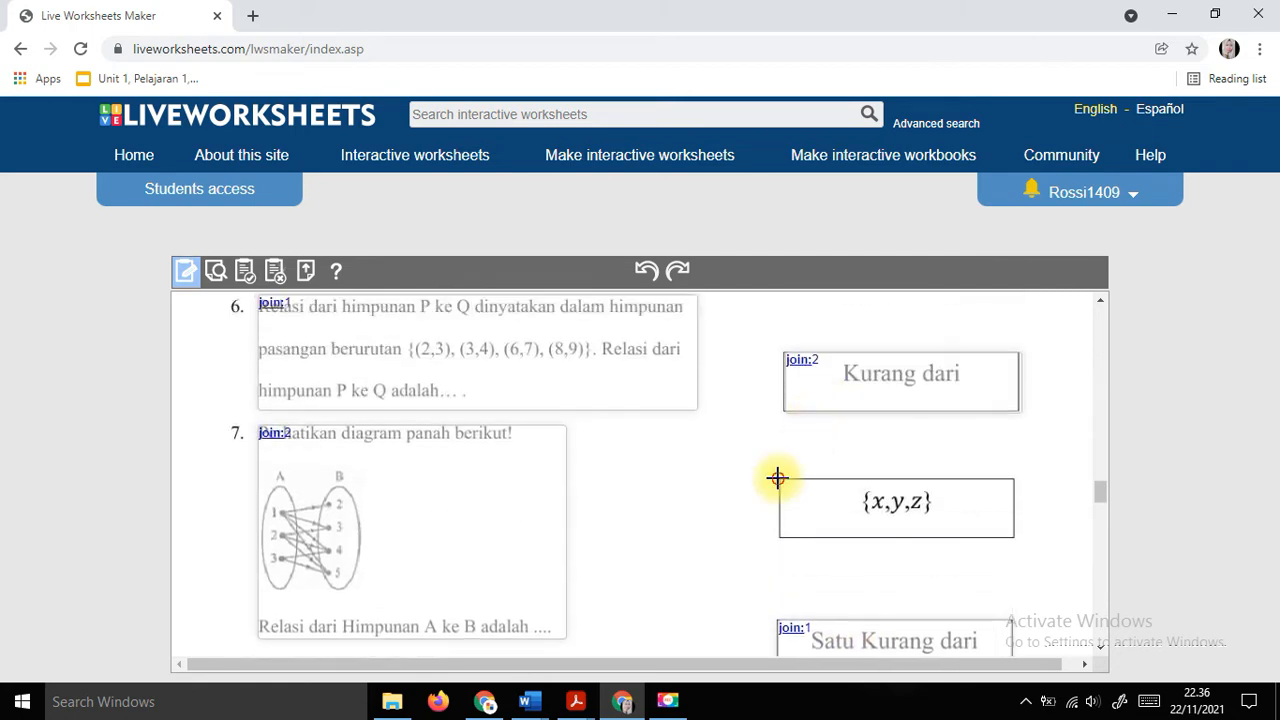
{"action": "left_click_drag", "start_coordinate": [777, 477], "coordinate": [1019, 540]}
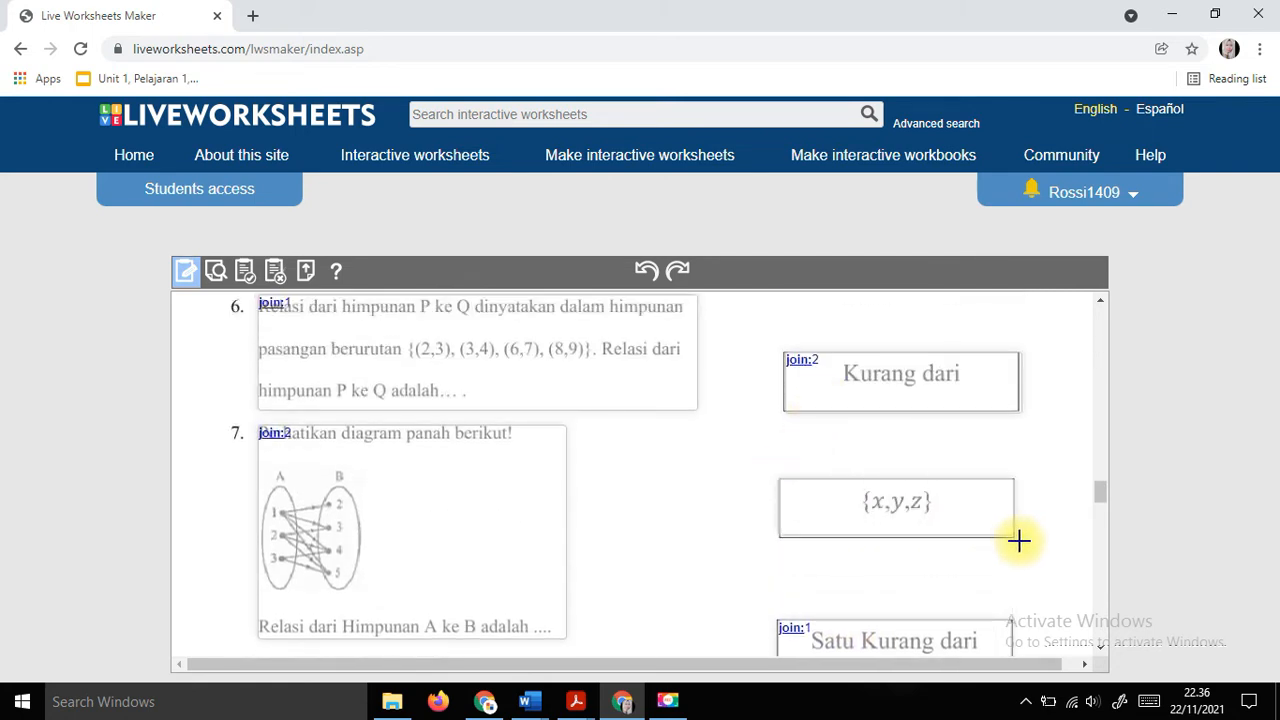
{"action": "left_click", "coordinate": [940, 507]}
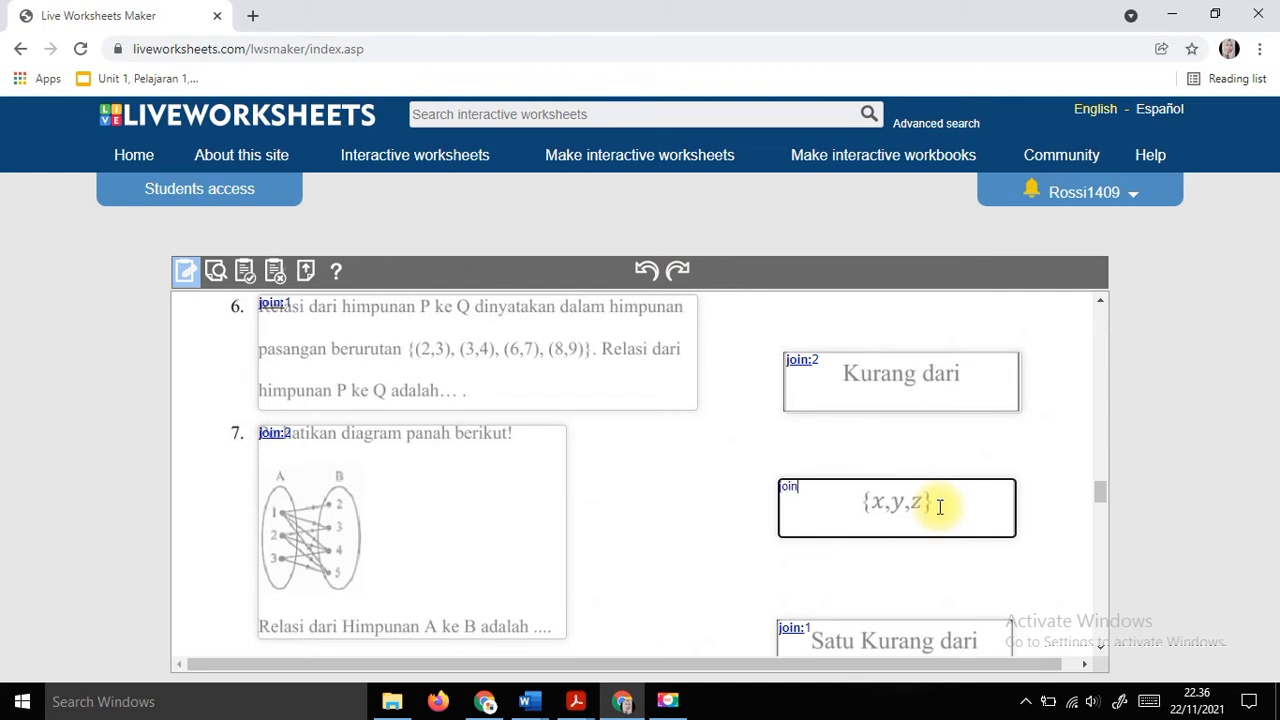
Add boxes with the code join:5 over question 10's Range text and over the answer {p,q,s}.
{"action": "scroll", "coordinate": [471, 571], "scroll_direction": "down", "scroll_amount": 5}
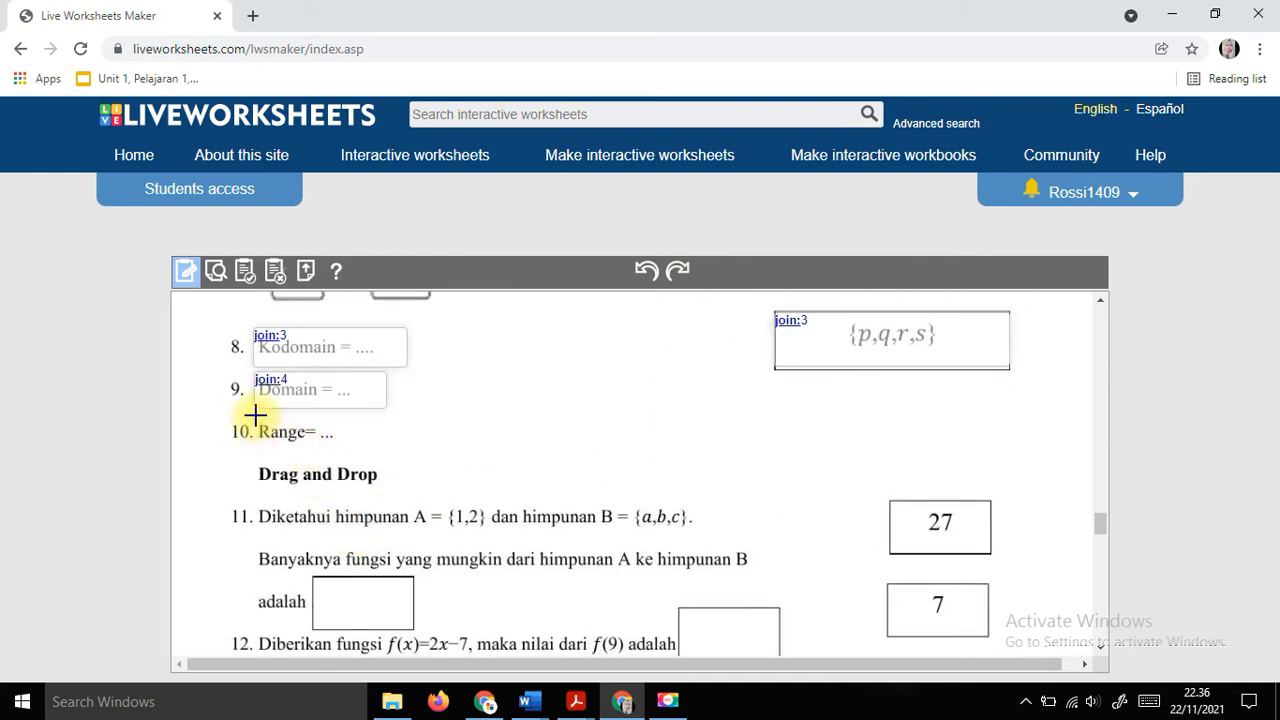
{"action": "left_click_drag", "start_coordinate": [256, 414], "coordinate": [390, 458]}
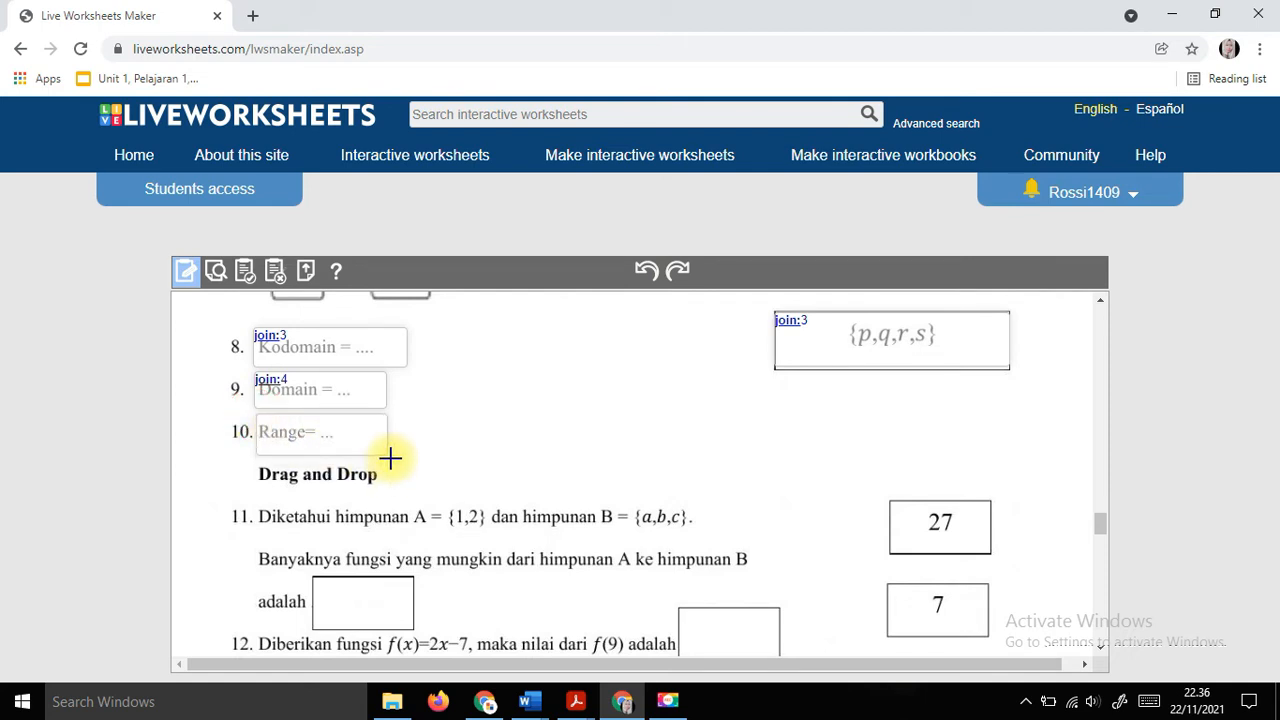
{"action": "left_click", "coordinate": [334, 434]}
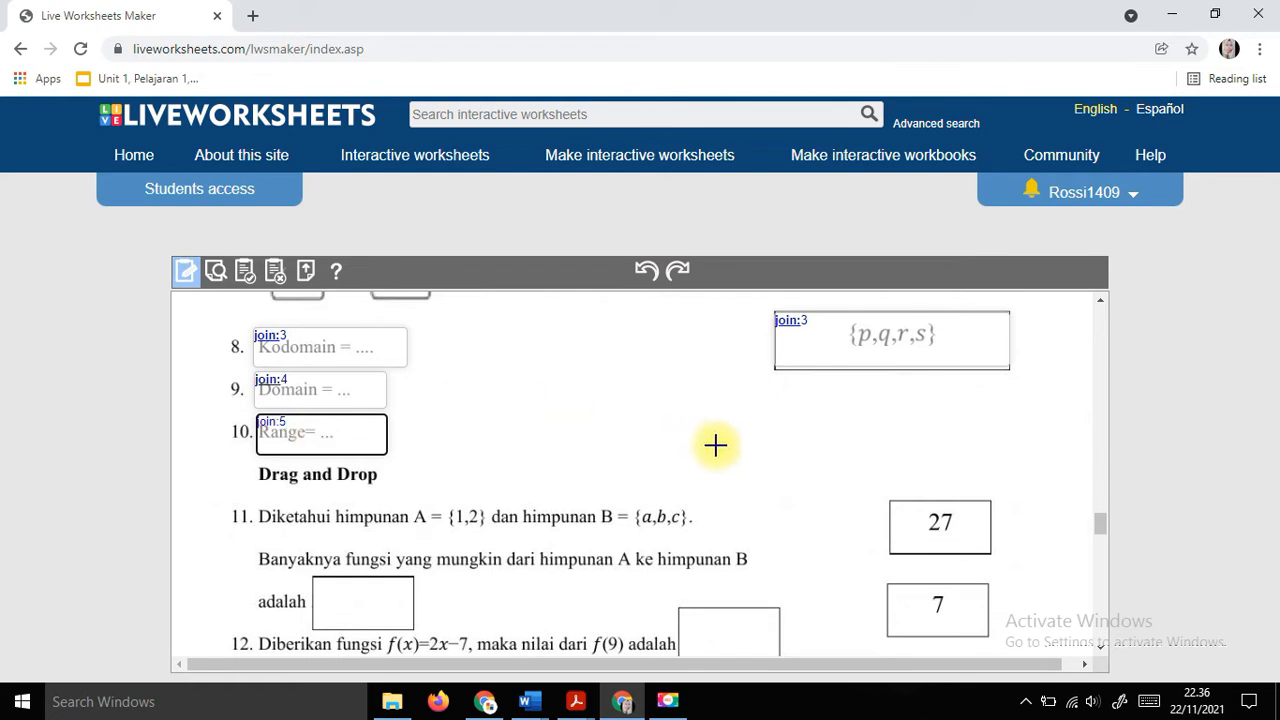
{"action": "scroll", "coordinate": [714, 443], "scroll_direction": "up", "scroll_amount": 2}
{"action": "left_click_drag", "start_coordinate": [778, 373], "coordinate": [1014, 434]}
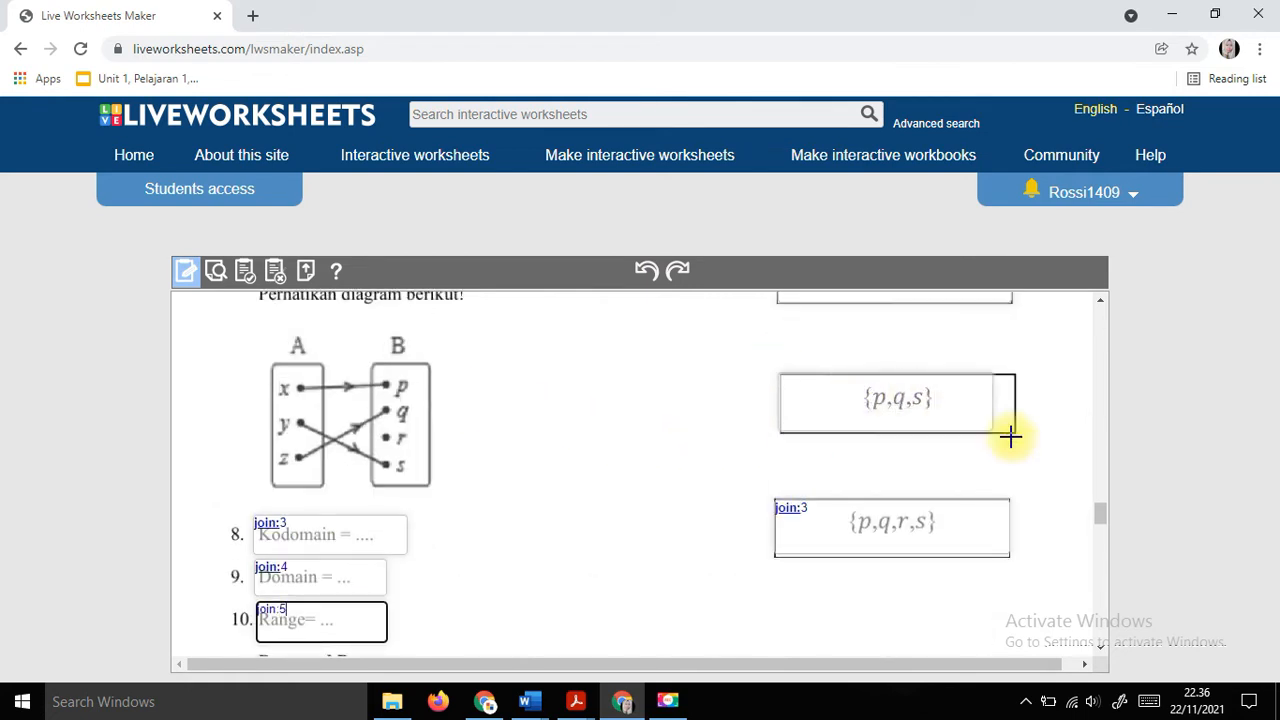
{"action": "left_click", "coordinate": [929, 403]}
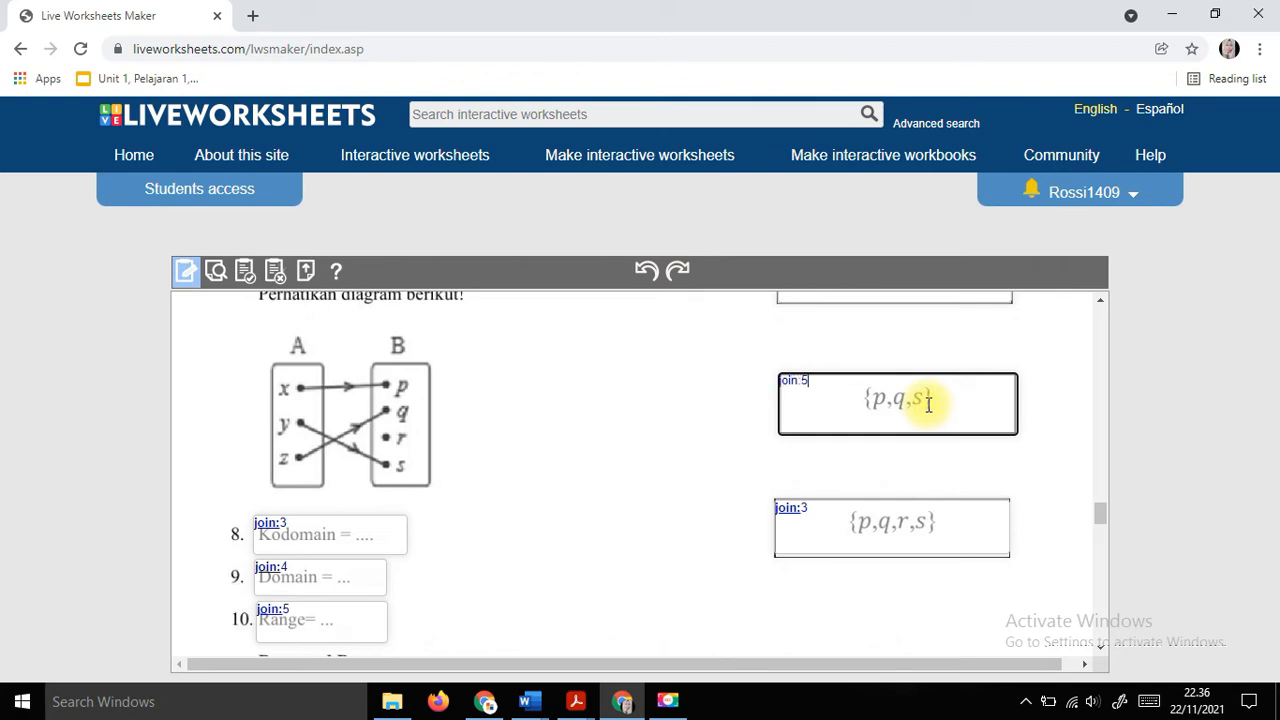
Preview the worksheet and test matching lines from "Kurang dari" to question 6 and from {x,y,z} to question 7.
{"action": "left_click", "coordinate": [215, 270]}
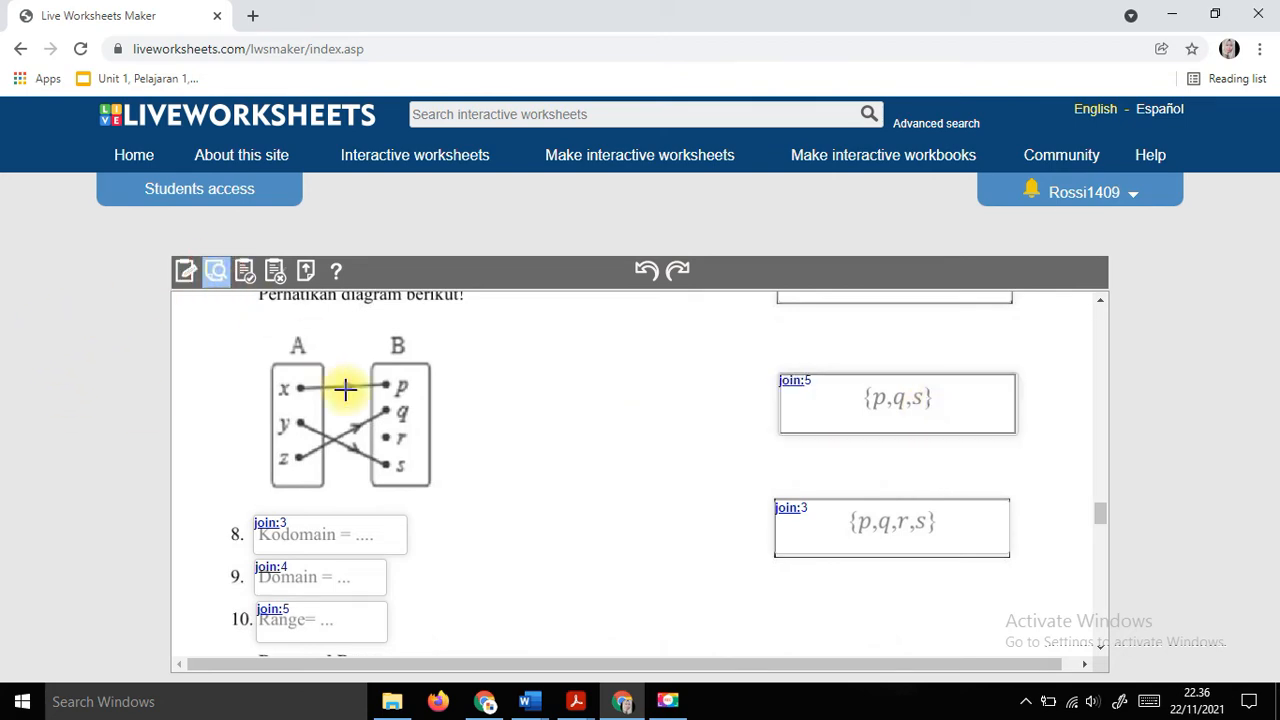
{"action": "scroll", "coordinate": [571, 537], "scroll_direction": "down", "scroll_amount": 15}
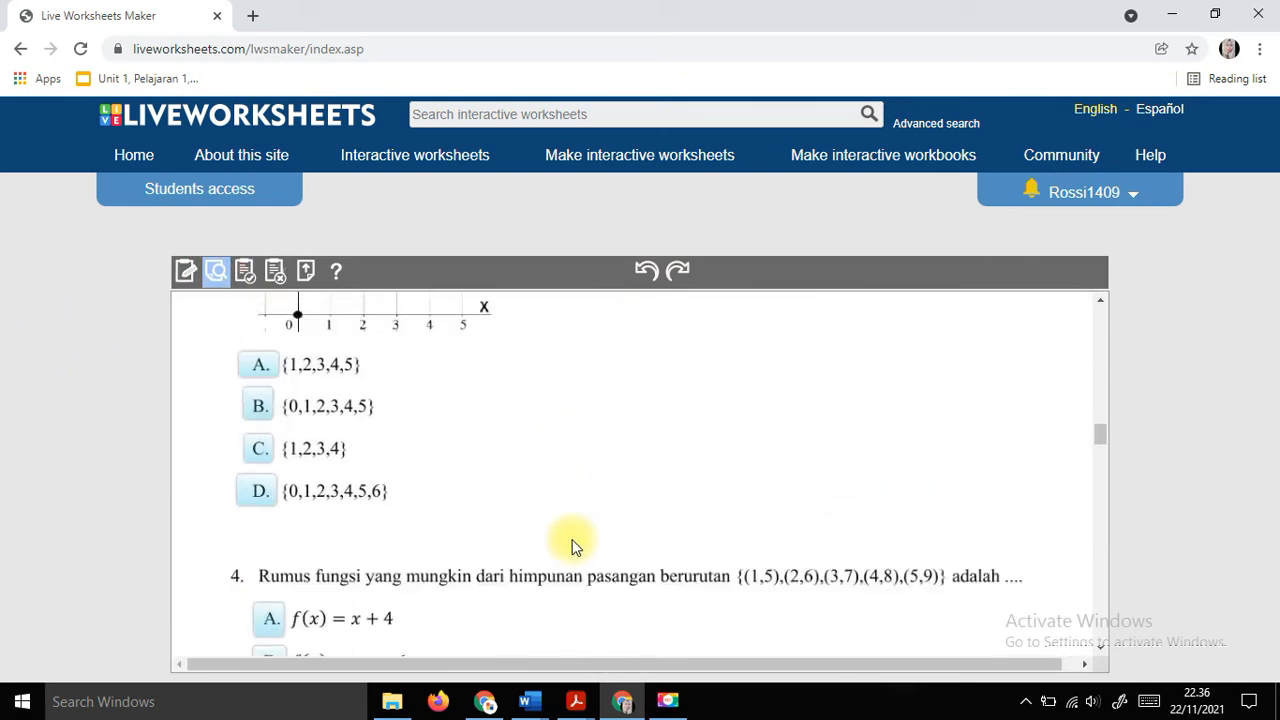
{"action": "scroll", "coordinate": [571, 546], "scroll_direction": "down", "scroll_amount": 10}
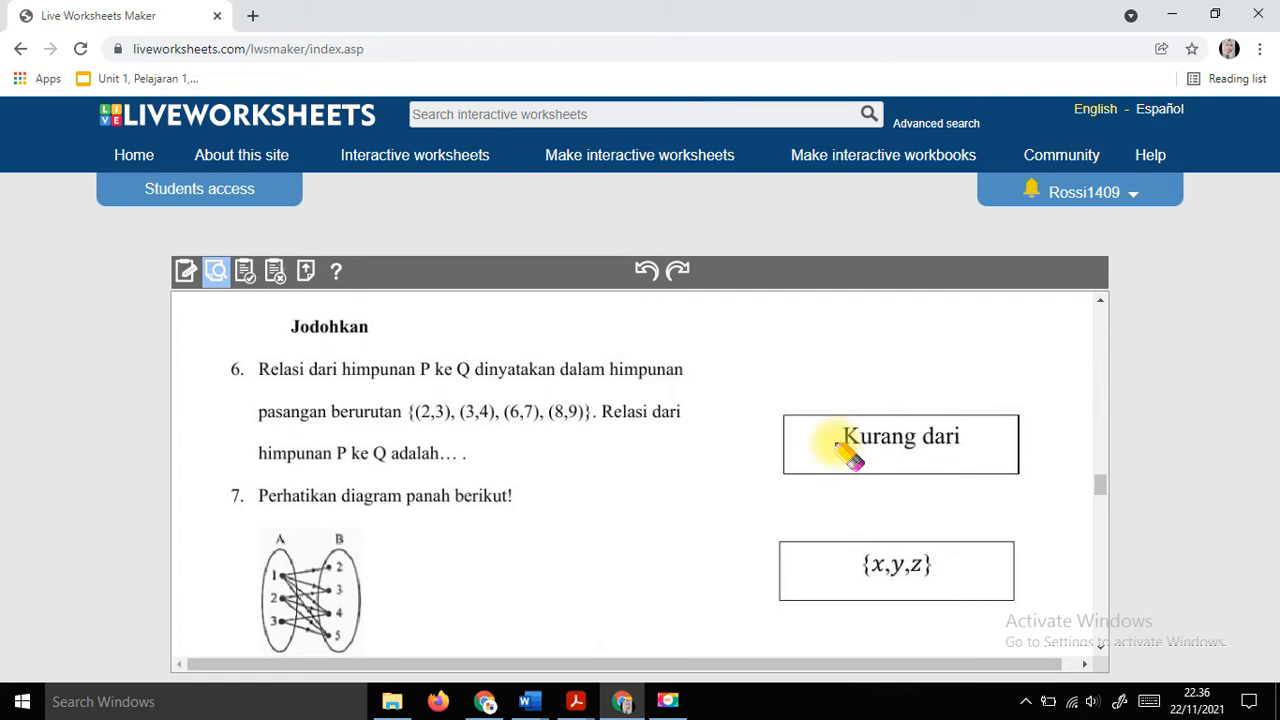
{"action": "mouse_move", "coordinate": [836, 442]}
{"action": "left_mouse_down"}
{"action": "mouse_move", "coordinate": [580, 416]}
{"action": "mouse_move", "coordinate": [445, 418]}
{"action": "left_mouse_up"}
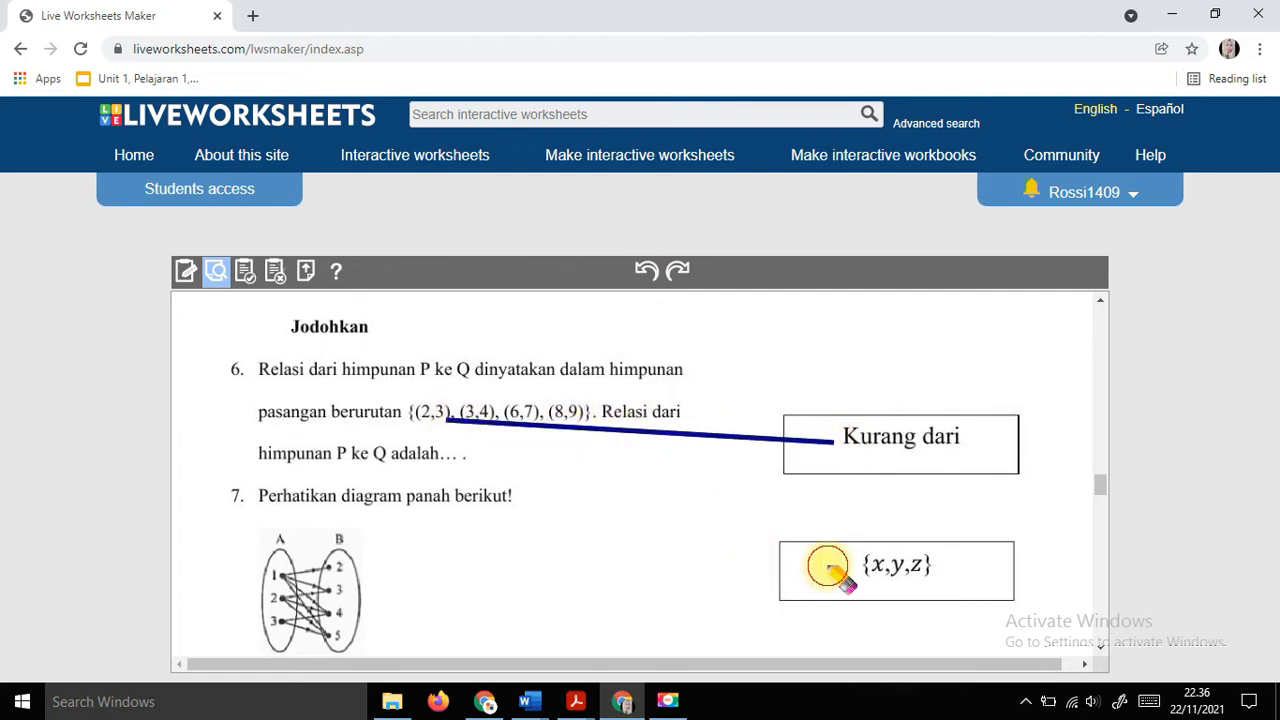
{"action": "left_click_drag", "start_coordinate": [828, 568], "coordinate": [371, 586]}
Test matching {p,q,s} to Kodomain, {p,q,r,s} to Domain, and "Satu Kurang dari" to question 7 in the preview.
{"action": "scroll", "coordinate": [651, 580], "scroll_direction": "down", "scroll_amount": 4}
{"action": "left_click_drag", "start_coordinate": [813, 455], "coordinate": [316, 594]}
{"action": "left_click_drag", "start_coordinate": [920, 600], "coordinate": [290, 628]}
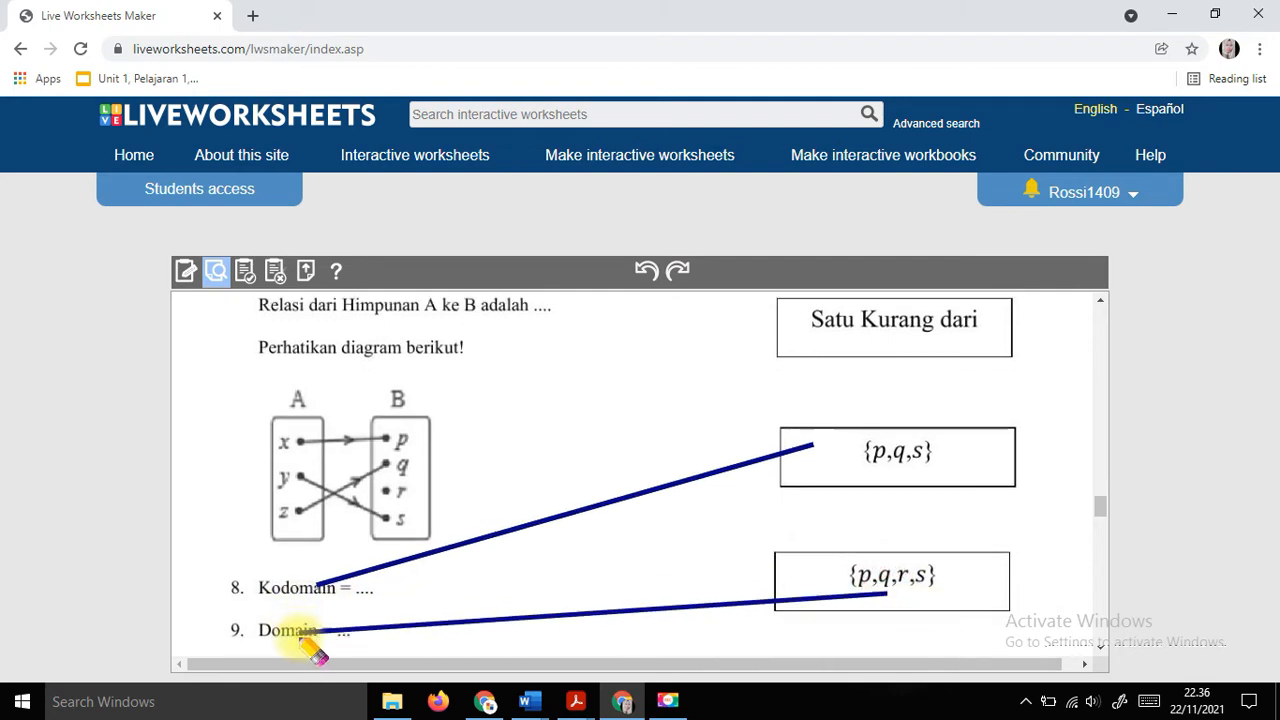
{"action": "scroll", "coordinate": [800, 500], "scroll_direction": "down", "scroll_amount": 4}
{"action": "scroll", "coordinate": [729, 463], "scroll_direction": "up", "scroll_amount": 5}
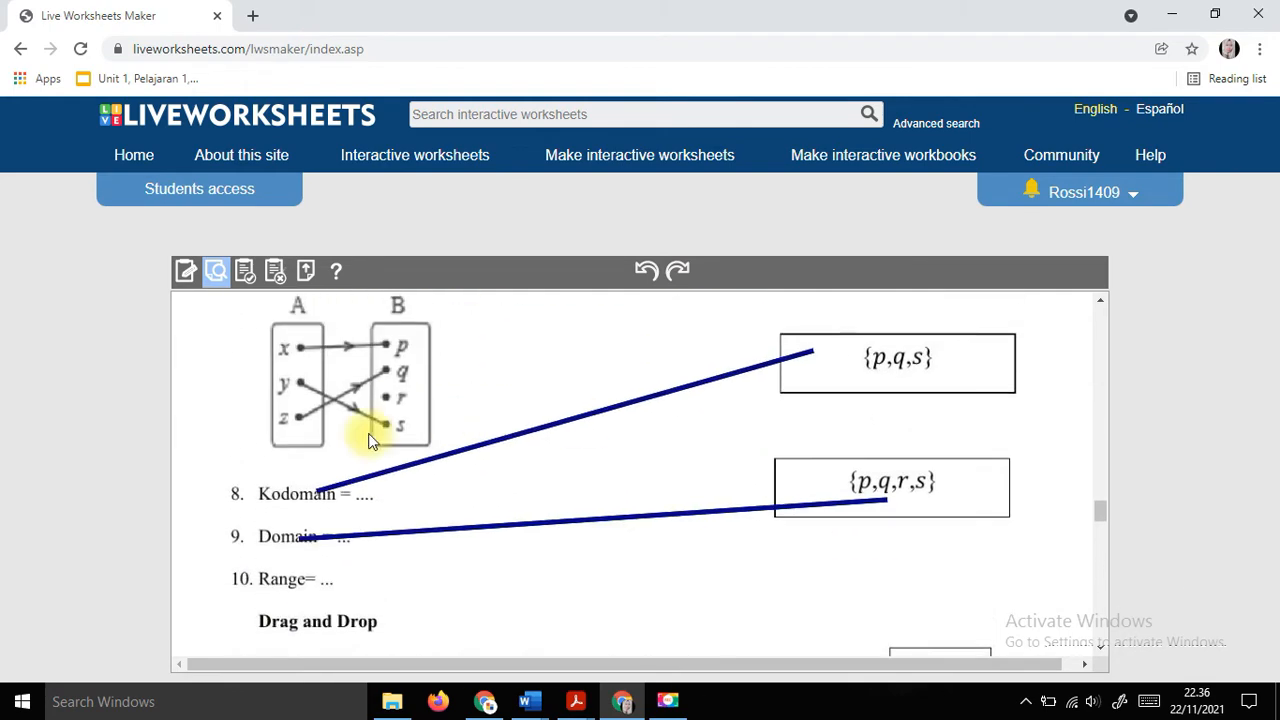
{"action": "mouse_move", "coordinate": [846, 423]}
{"action": "left_mouse_down"}
{"action": "mouse_move", "coordinate": [523, 589]}
{"action": "mouse_move", "coordinate": [429, 352]}
{"action": "mouse_move", "coordinate": [445, 378]}
{"action": "left_mouse_up"}
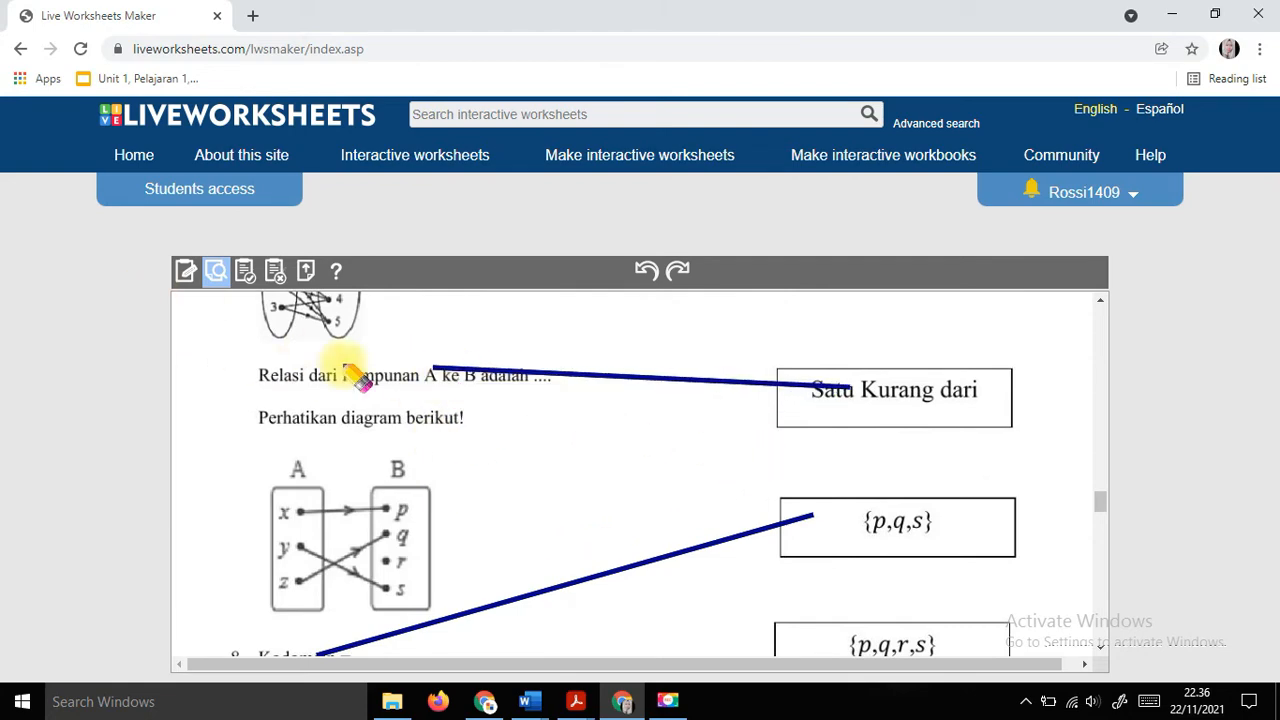
{"action": "scroll", "coordinate": [363, 374], "scroll_direction": "up", "scroll_amount": 3}
Return to editing at the Drag and Drop section and look up the PINDAH TEMPEL codes in the Word document 1.1 MEMBUAT MEDIA PEMBELAJARAN.
{"action": "left_click", "coordinate": [186, 272]}
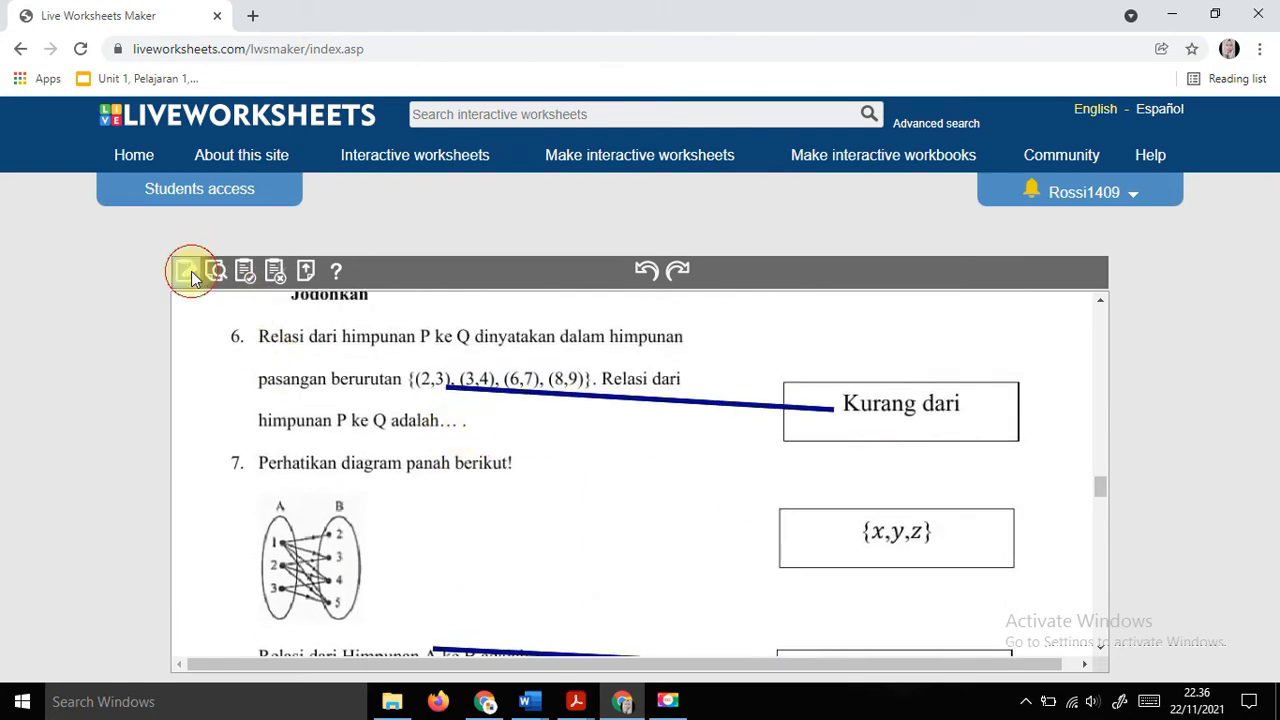
{"action": "scroll", "coordinate": [465, 460], "scroll_direction": "down", "scroll_amount": 20}
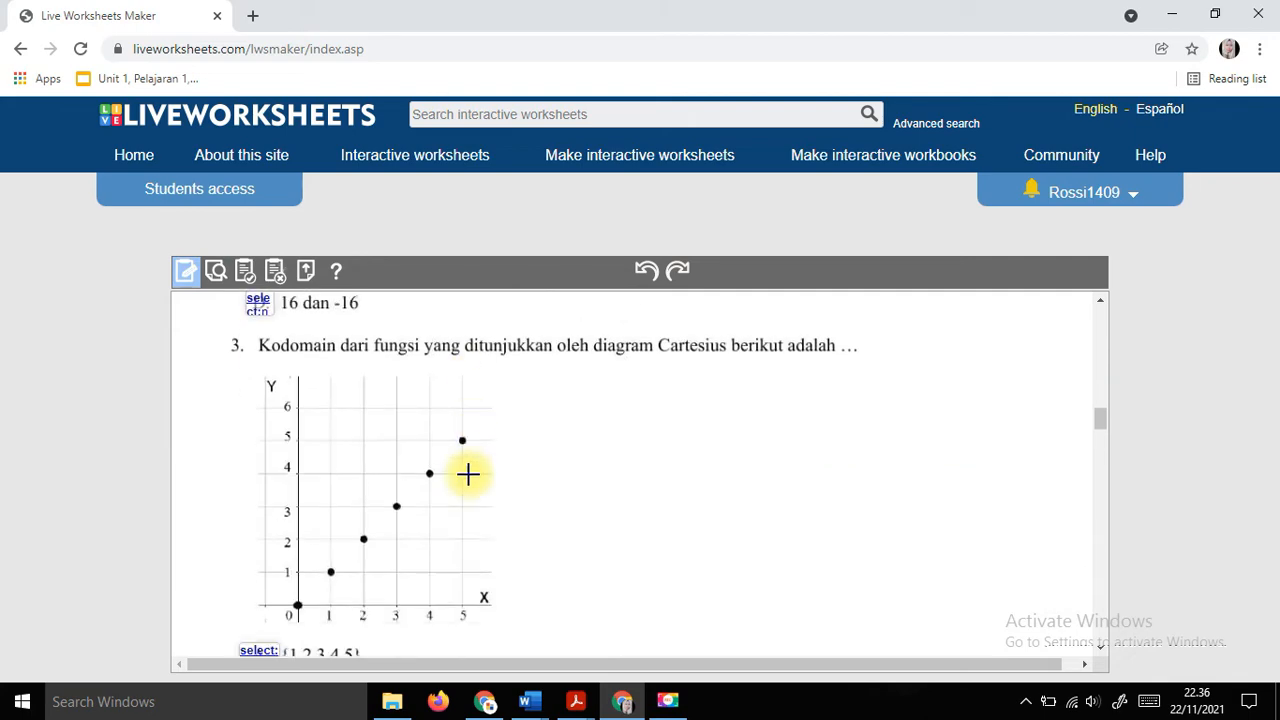
{"action": "scroll", "coordinate": [470, 474], "scroll_direction": "down", "scroll_amount": 6}
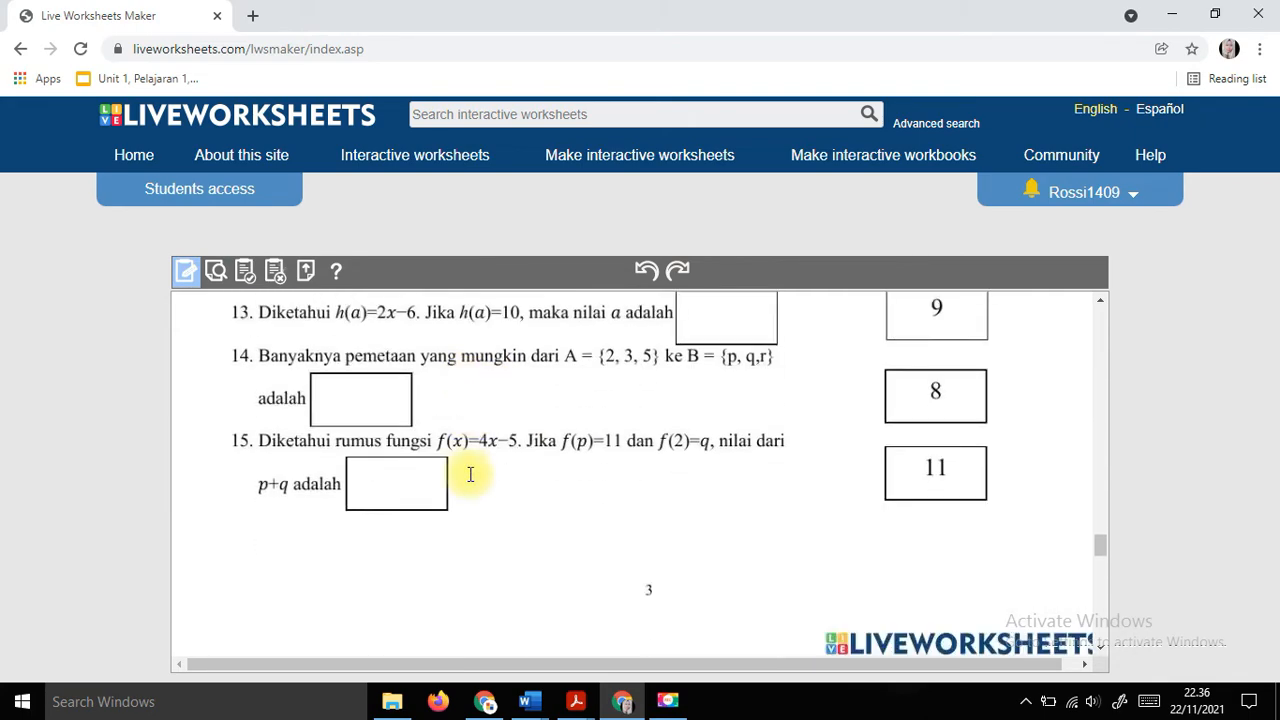
{"action": "scroll", "coordinate": [357, 420], "scroll_direction": "up", "scroll_amount": 2}
{"action": "scroll", "coordinate": [345, 408], "scroll_direction": "up", "scroll_amount": 1}
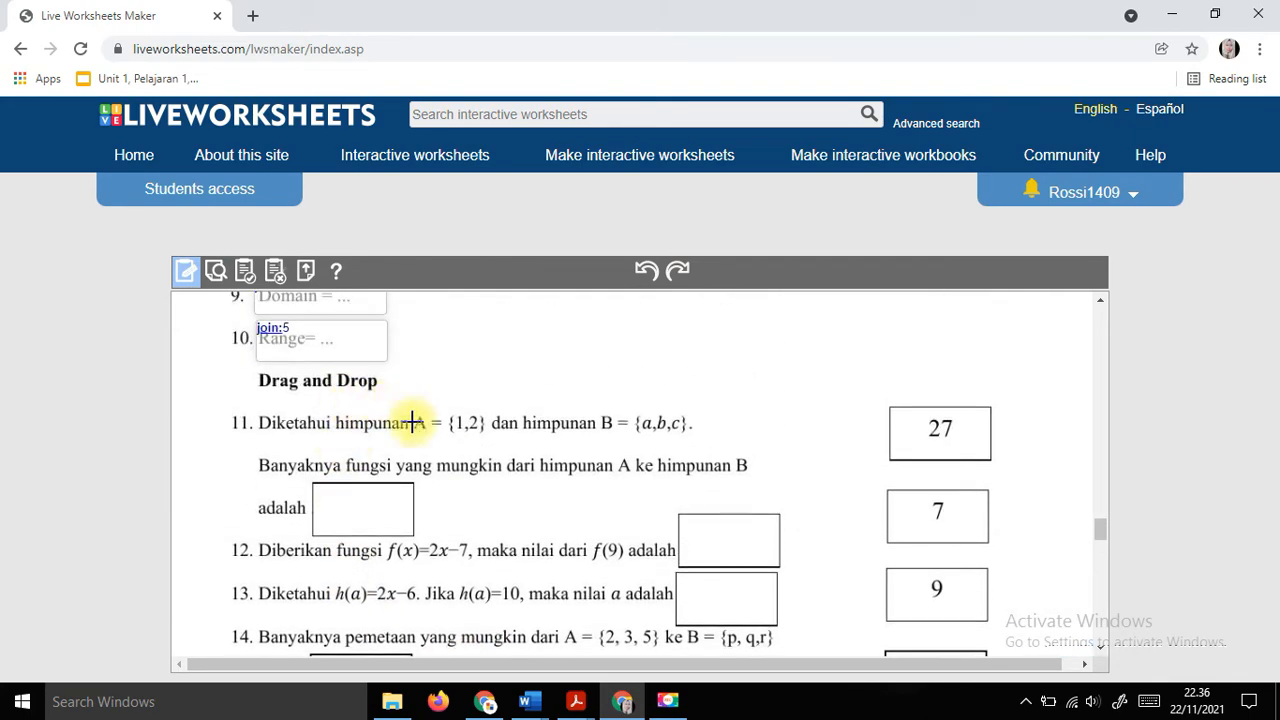
{"action": "mouse_move", "coordinate": [538, 697]}
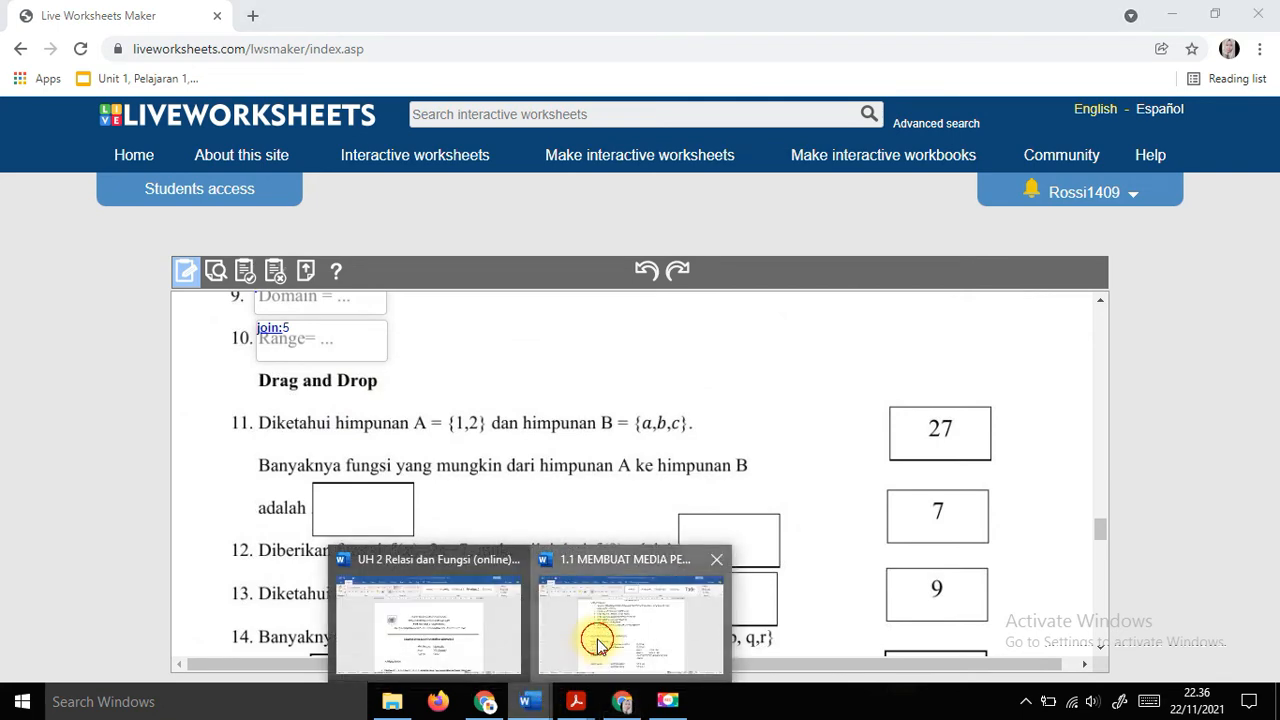
{"action": "left_click", "coordinate": [590, 634]}
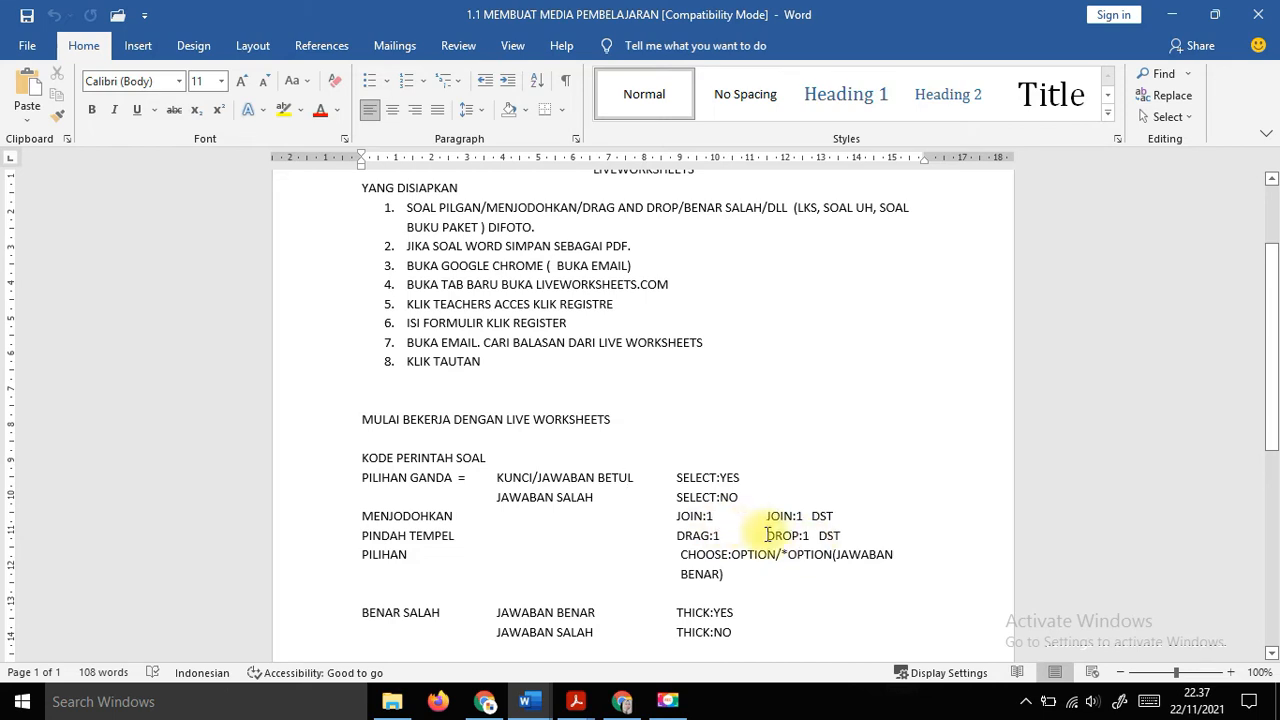
Back in the Liveworksheets editor, add a drop:1 box in question 11's answer space and a drag:1 box over the answer 9.
{"action": "left_click", "coordinate": [622, 701]}
{"action": "scroll", "coordinate": [333, 528], "scroll_direction": "down", "scroll_amount": 1}
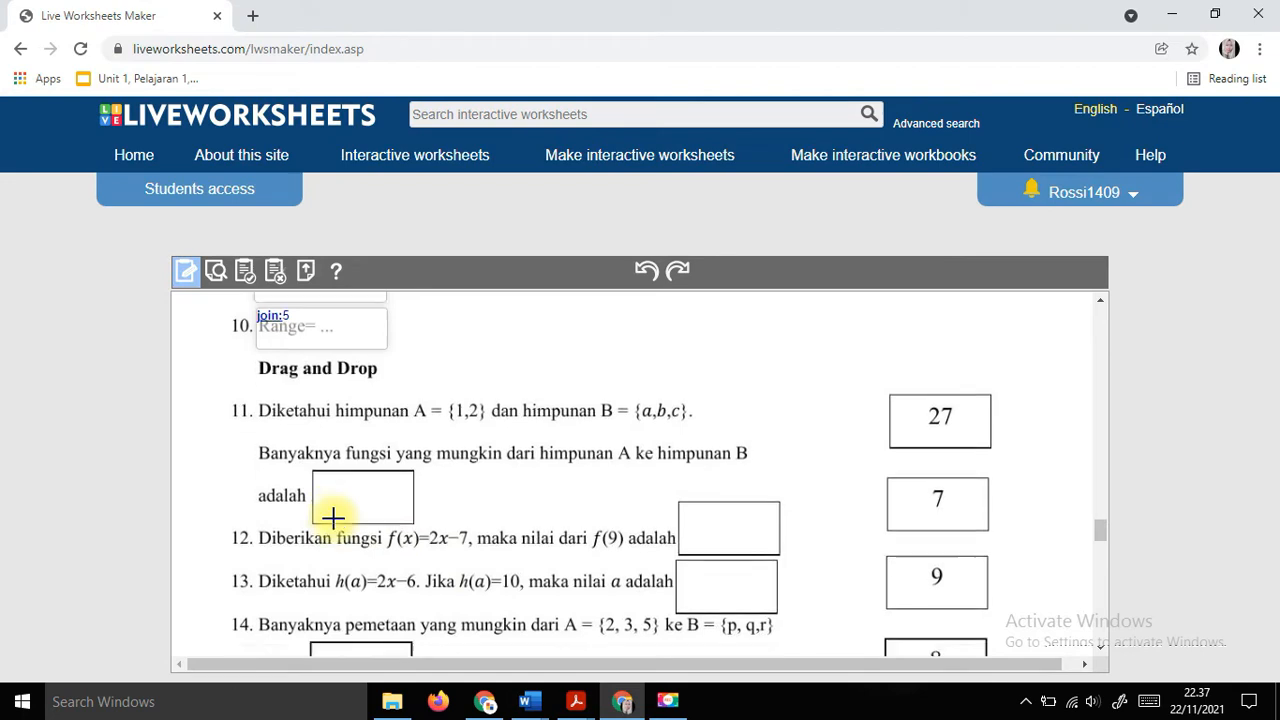
{"action": "left_click_drag", "start_coordinate": [317, 395], "coordinate": [409, 436]}
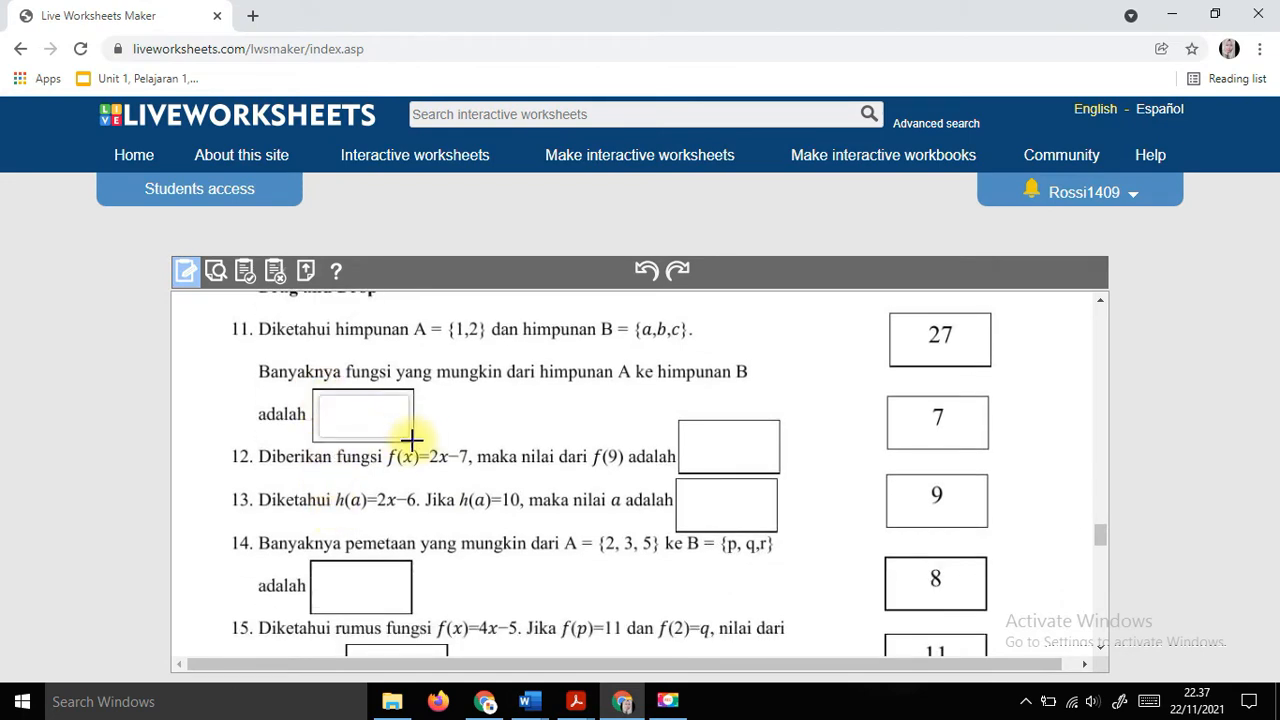
{"action": "left_click", "coordinate": [360, 410]}
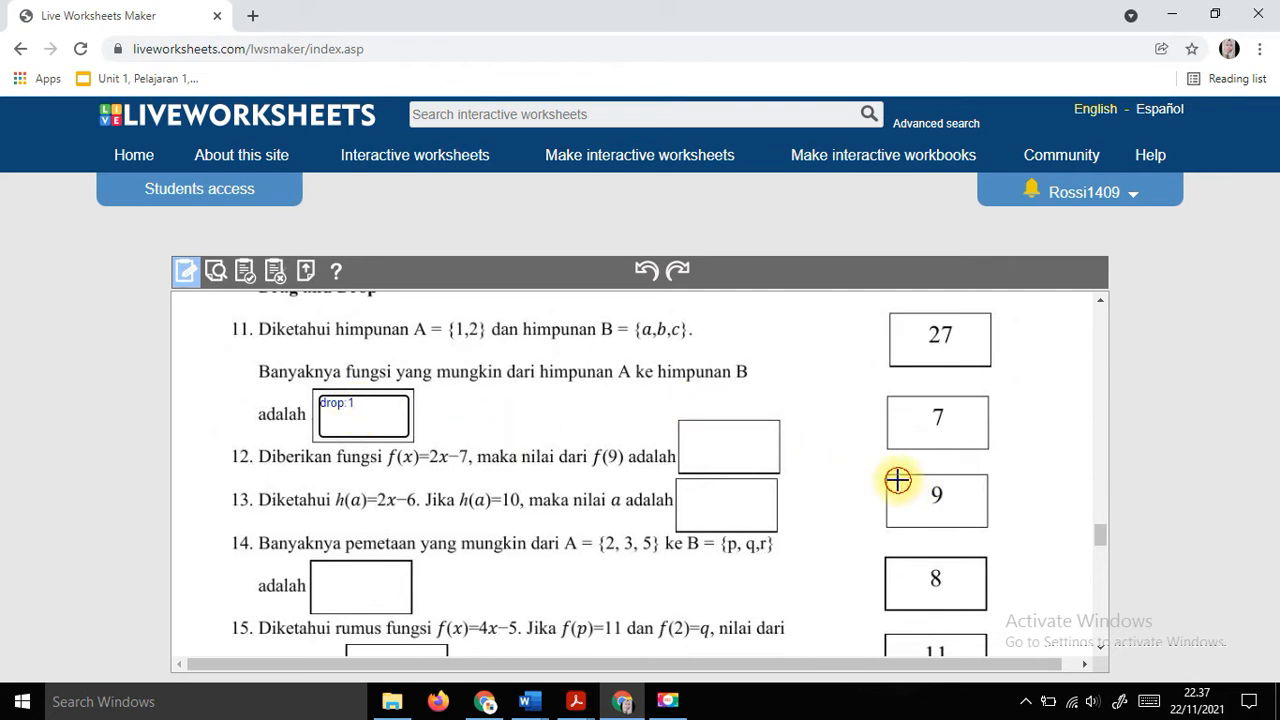
{"action": "left_click_drag", "start_coordinate": [897, 481], "coordinate": [975, 520]}
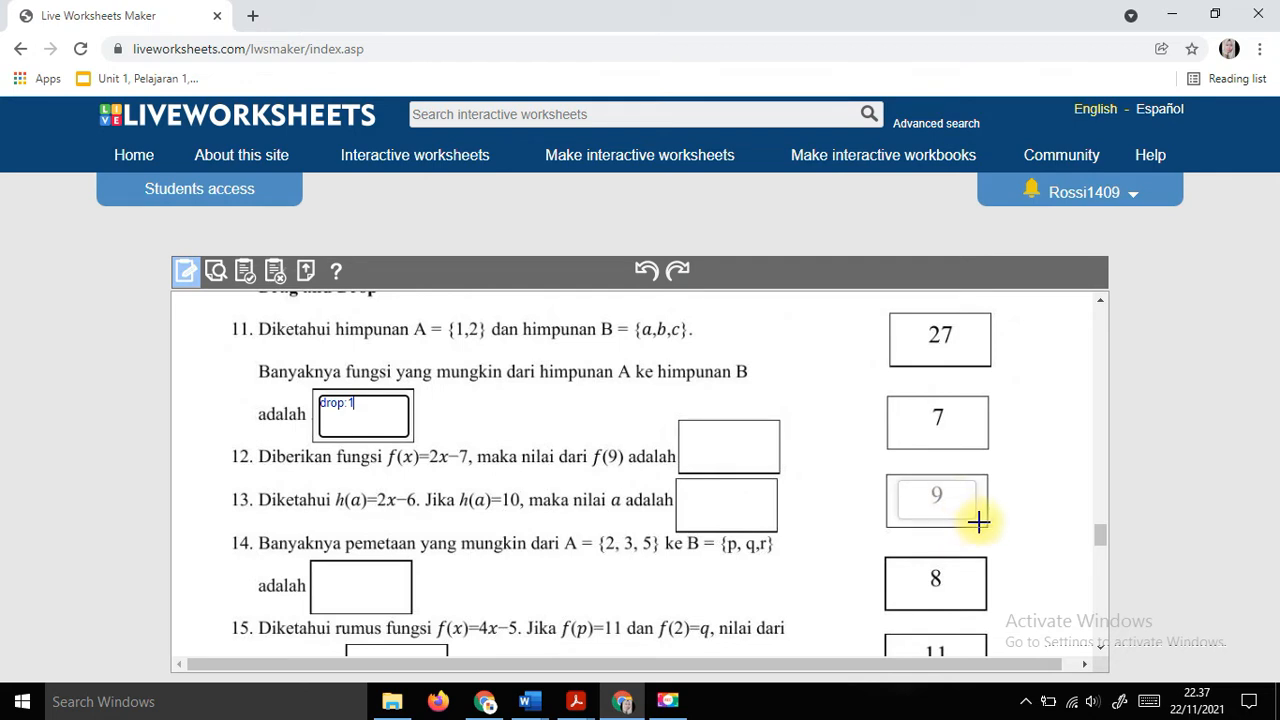
{"action": "left_click", "coordinate": [950, 504]}
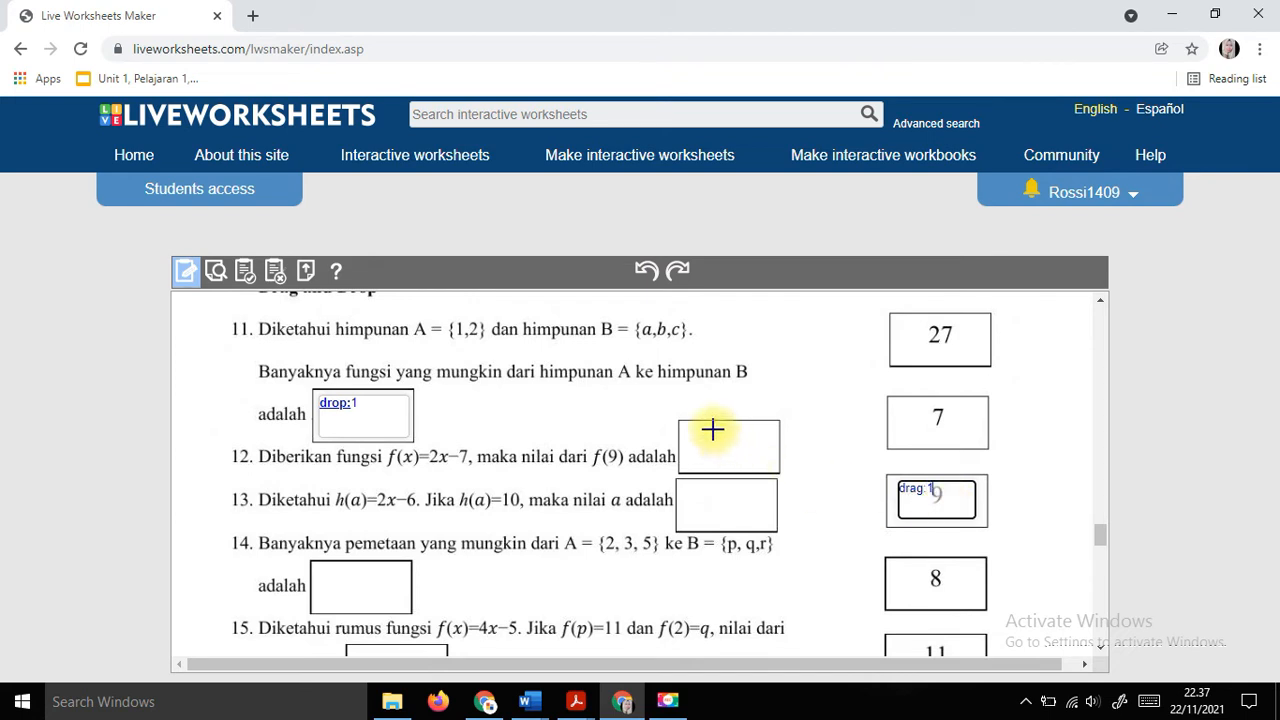
Add a drop:2 box in question 12's answer space and a drag:2 box over the answer 11.
{"action": "left_click_drag", "start_coordinate": [687, 431], "coordinate": [767, 469]}
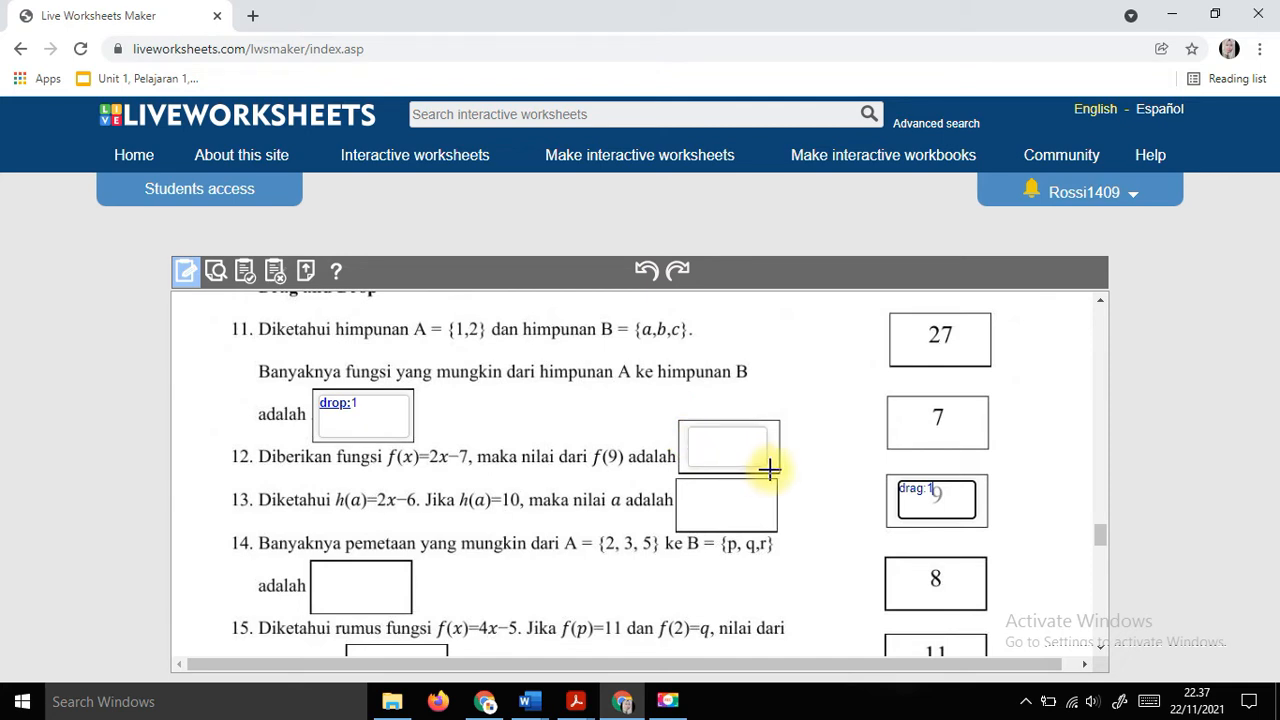
{"action": "left_click", "coordinate": [733, 449]}
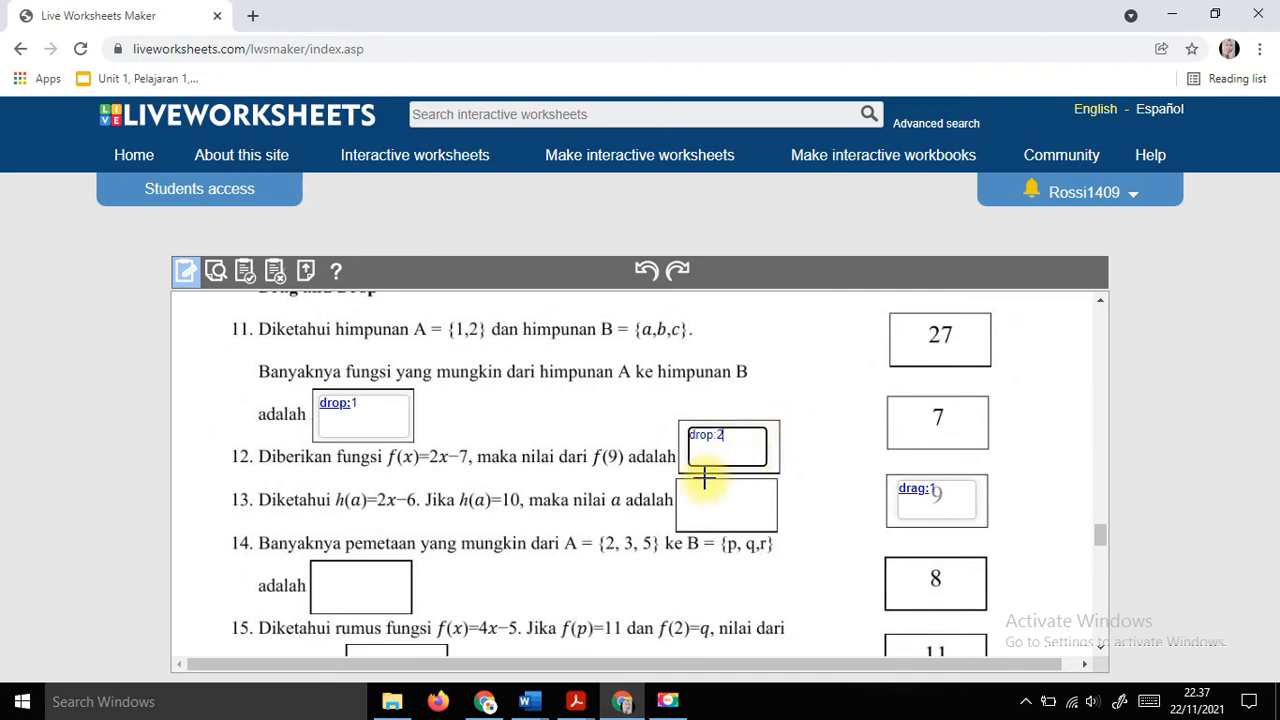
{"action": "scroll", "coordinate": [894, 466], "scroll_direction": "down", "scroll_amount": 2}
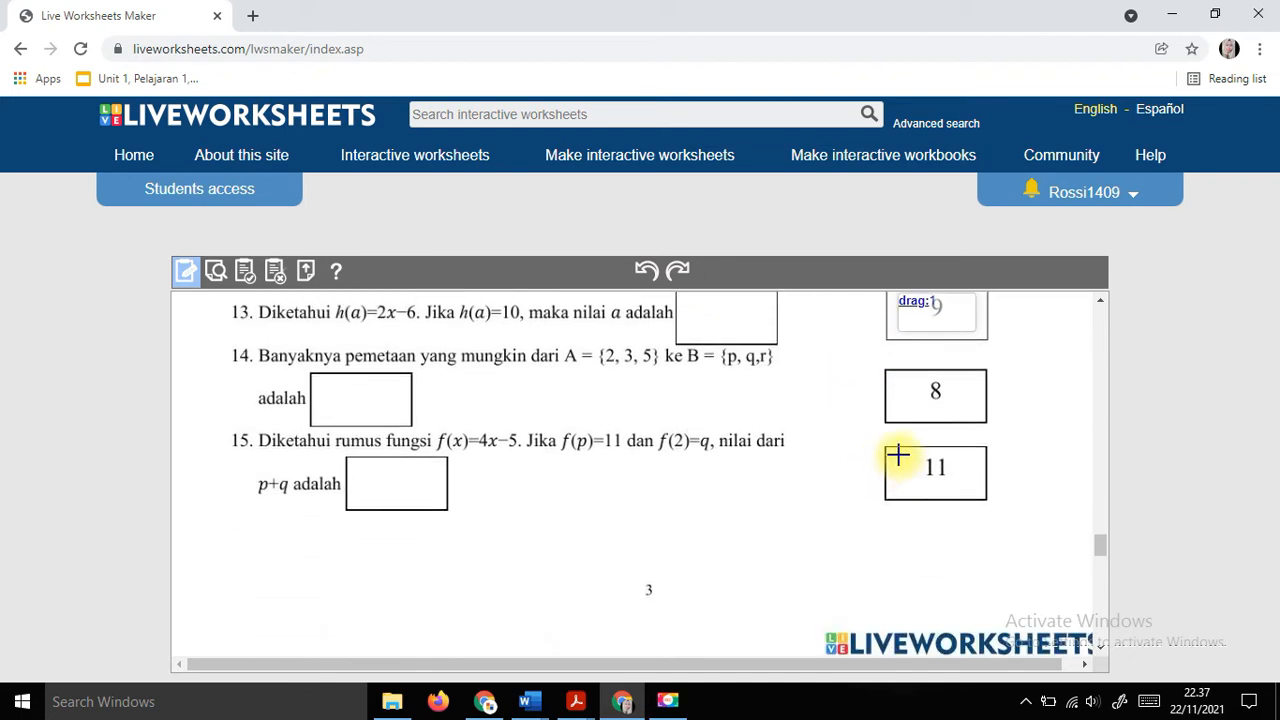
{"action": "left_click_drag", "start_coordinate": [894, 450], "coordinate": [973, 492]}
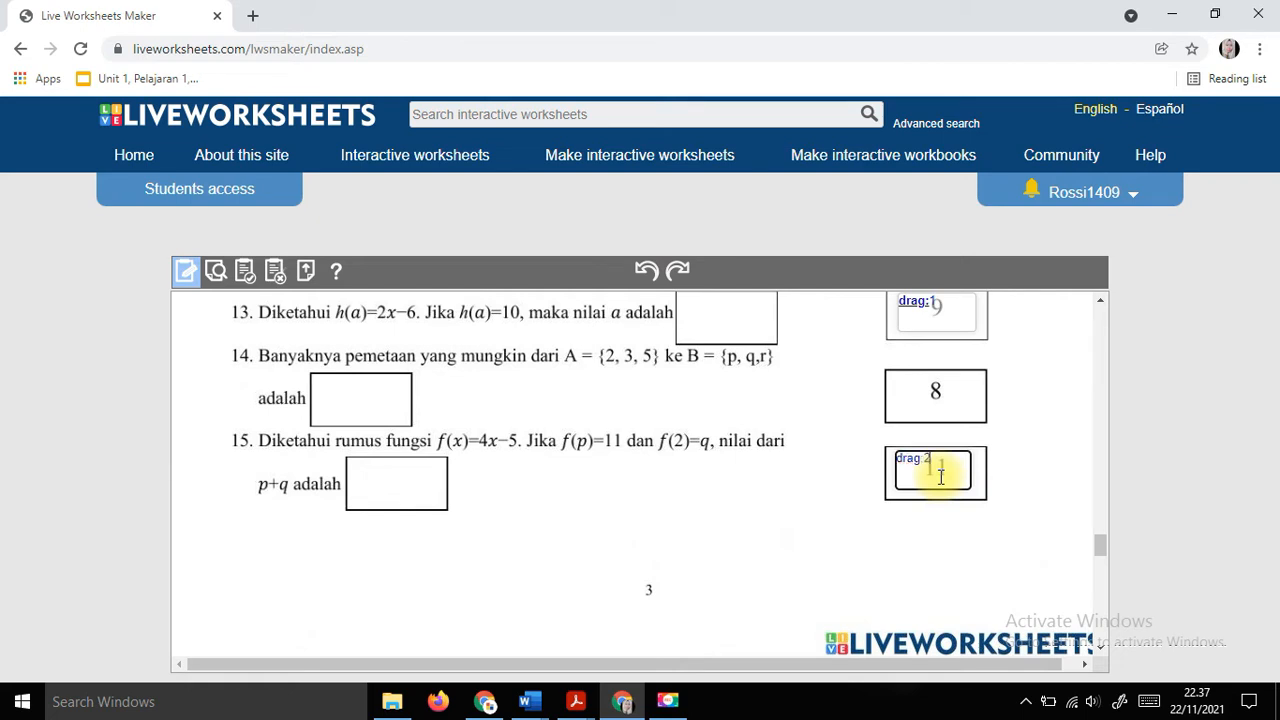
Add a drop:3 box in question 13's answer space and a drag:3 box over the answer 8.
{"action": "scroll", "coordinate": [640, 469], "scroll_direction": "up", "scroll_amount": 1}
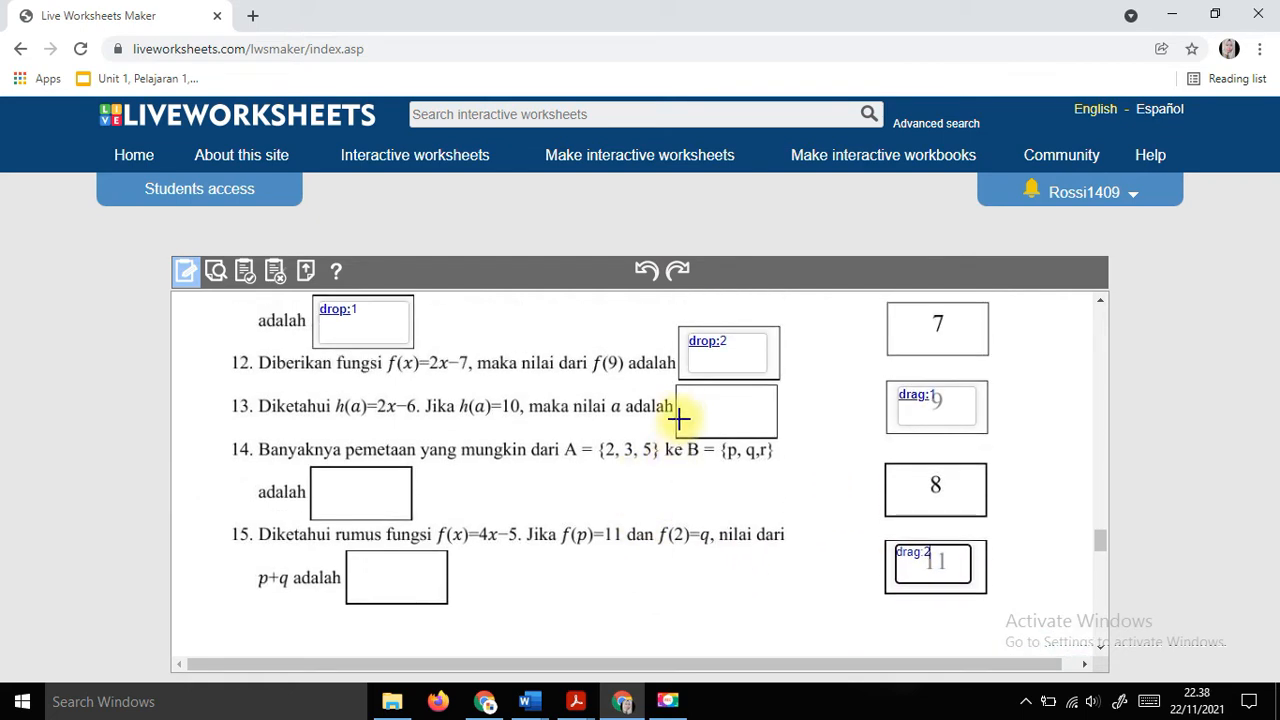
{"action": "left_click_drag", "start_coordinate": [685, 392], "coordinate": [762, 430]}
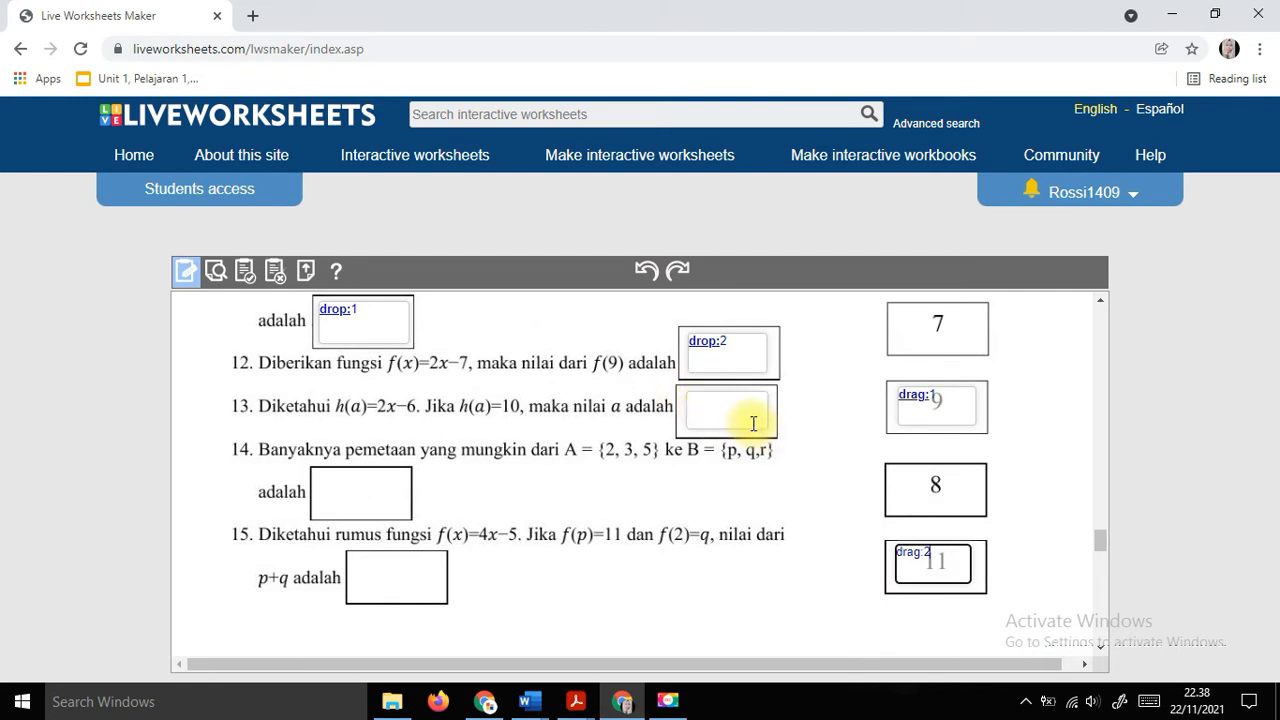
{"action": "left_click", "coordinate": [742, 410]}
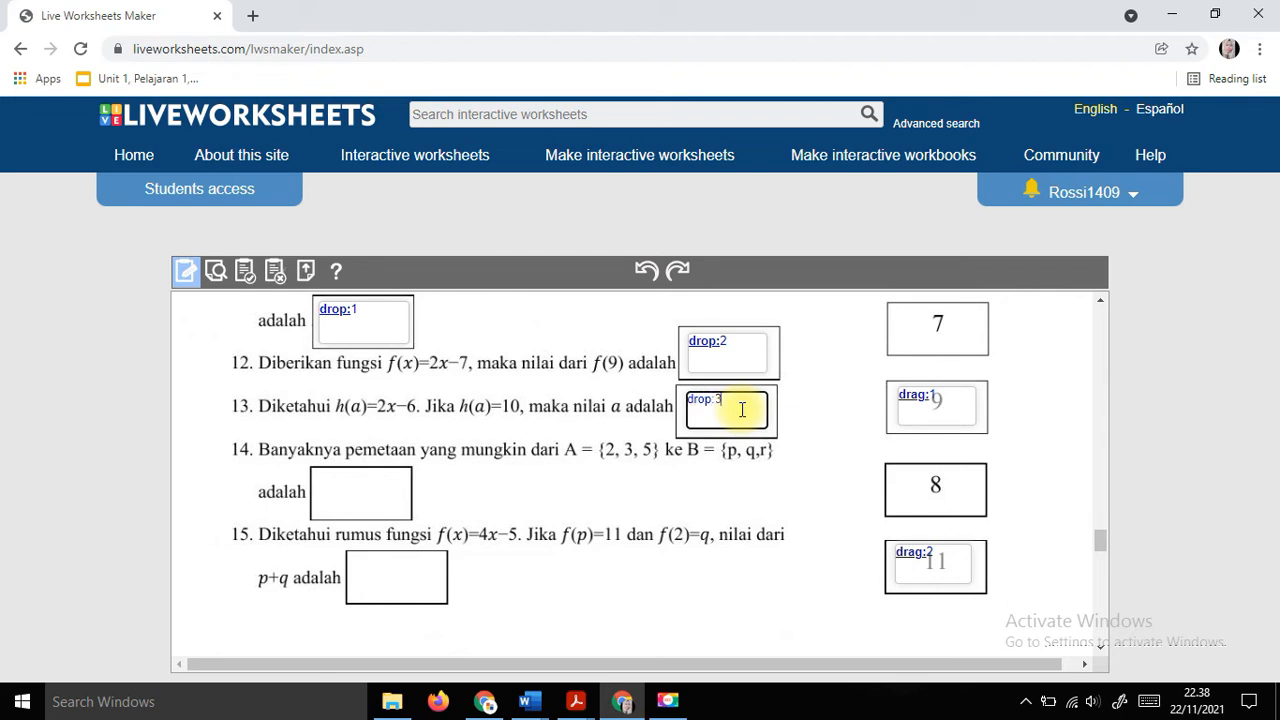
{"action": "type", "text": "drop:3"}
{"action": "scroll", "coordinate": [845, 458], "scroll_direction": "up", "scroll_amount": 1}
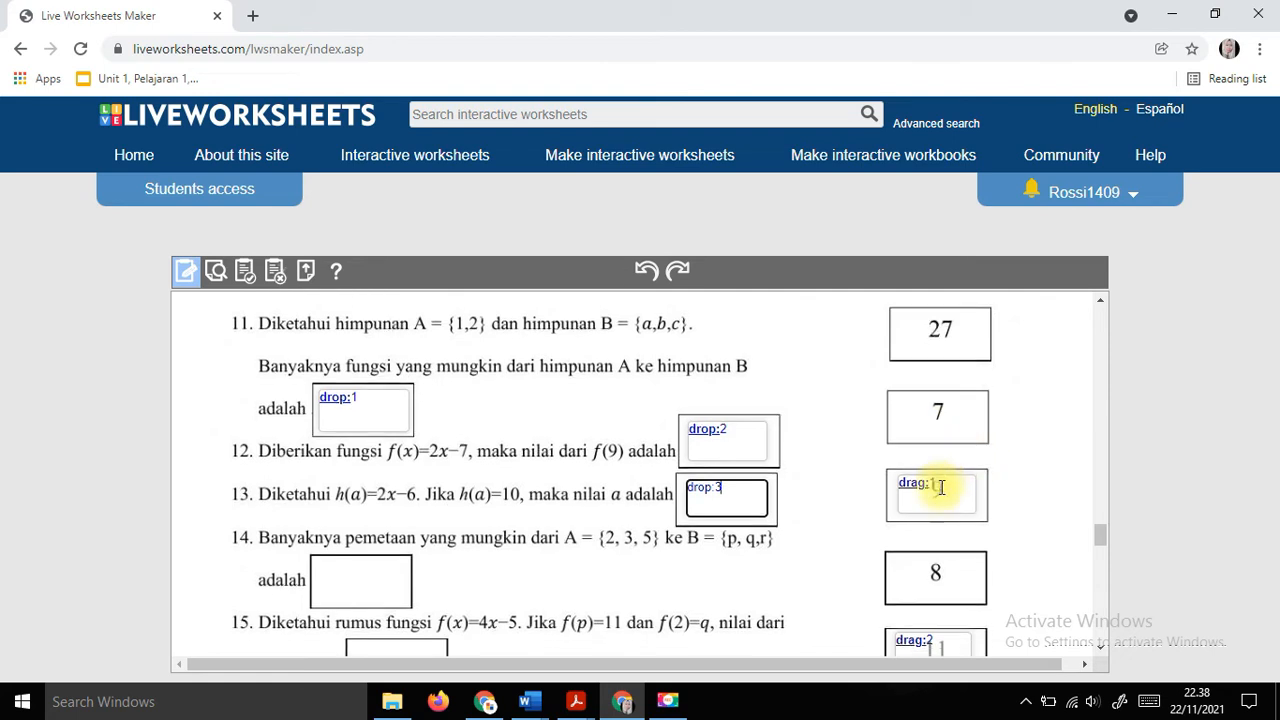
{"action": "scroll", "coordinate": [940, 480], "scroll_direction": "down", "scroll_amount": 2}
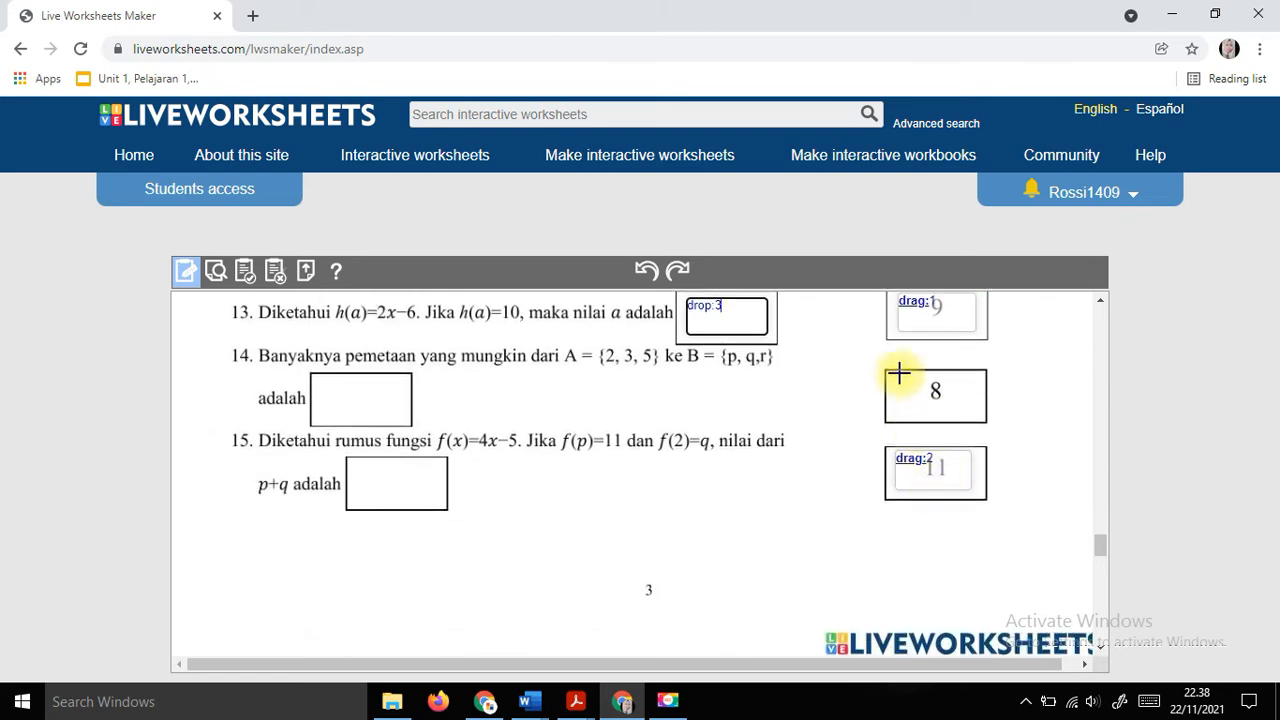
{"action": "mouse_move", "coordinate": [900, 377]}
{"action": "left_mouse_down"}
{"action": "mouse_move", "coordinate": [920, 403]}
{"action": "mouse_move", "coordinate": [977, 420]}
{"action": "left_mouse_up"}
{"action": "left_click", "coordinate": [957, 394]}
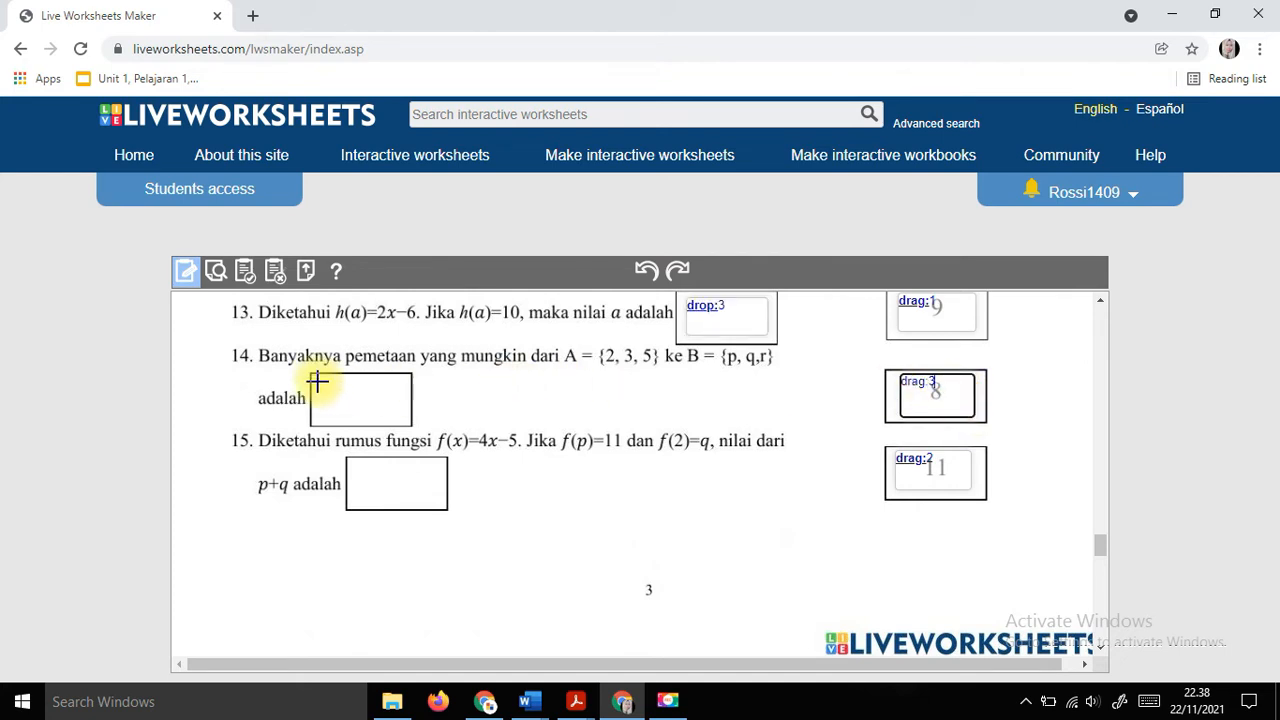
Add a drop:4 box in question 14's answer space and a drag:4 box over the answer 27.
{"action": "mouse_move", "coordinate": [323, 378]}
{"action": "left_mouse_down"}
{"action": "mouse_move", "coordinate": [343, 403]}
{"action": "mouse_move", "coordinate": [396, 419]}
{"action": "left_mouse_up"}
{"action": "left_click", "coordinate": [366, 400]}
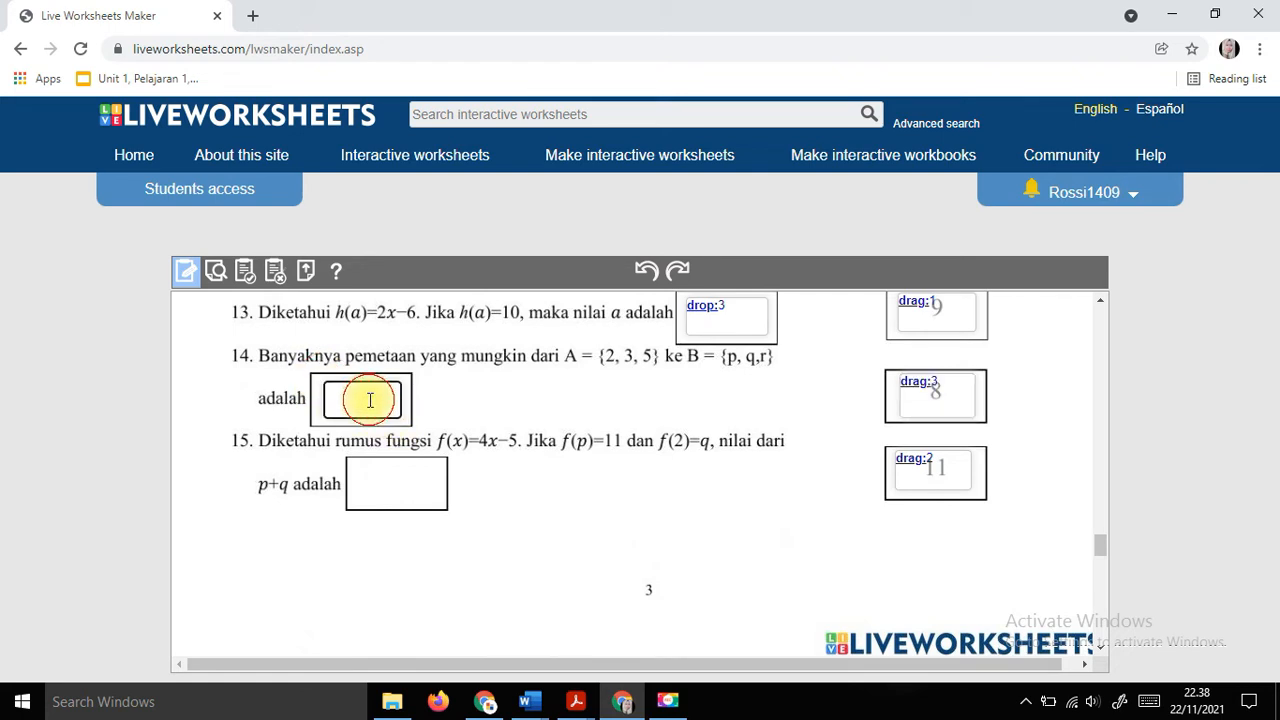
{"action": "type", "text": "drop:4"}
{"action": "scroll", "coordinate": [600, 440], "scroll_direction": "up", "scroll_amount": 2}
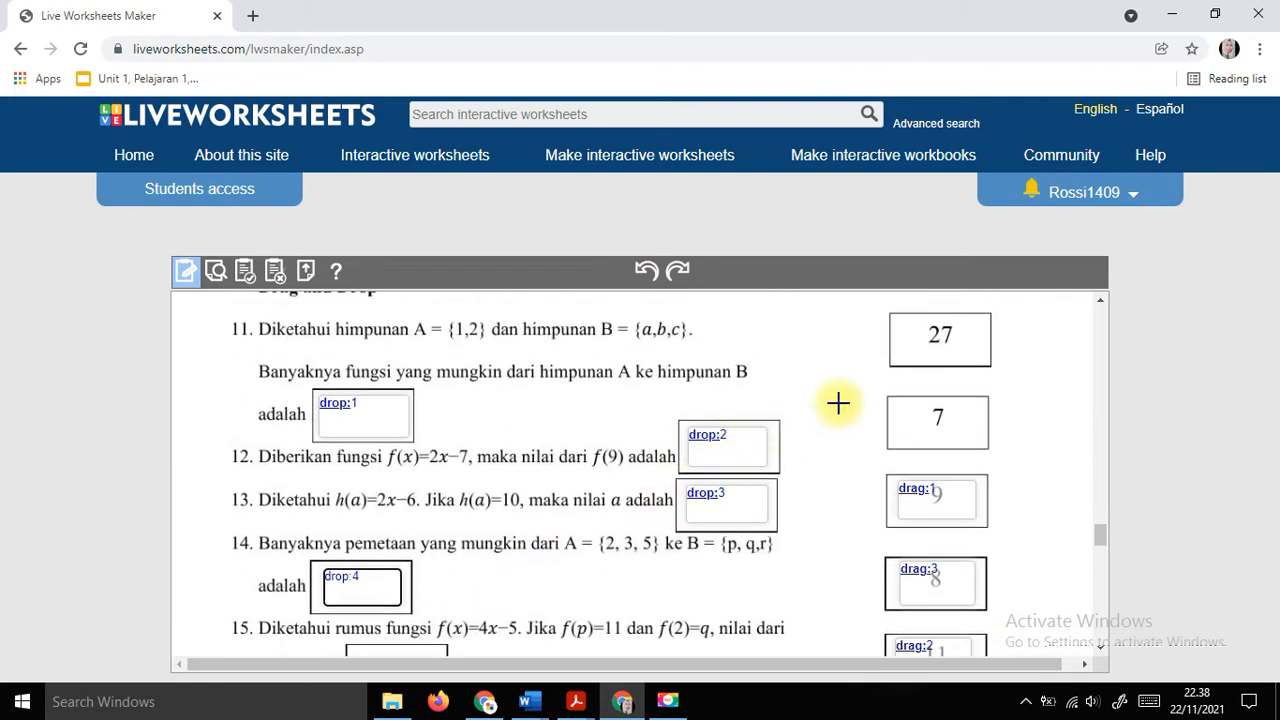
{"action": "left_click", "coordinate": [917, 334]}
{"action": "left_click_drag", "start_coordinate": [918, 334], "coordinate": [979, 361]}
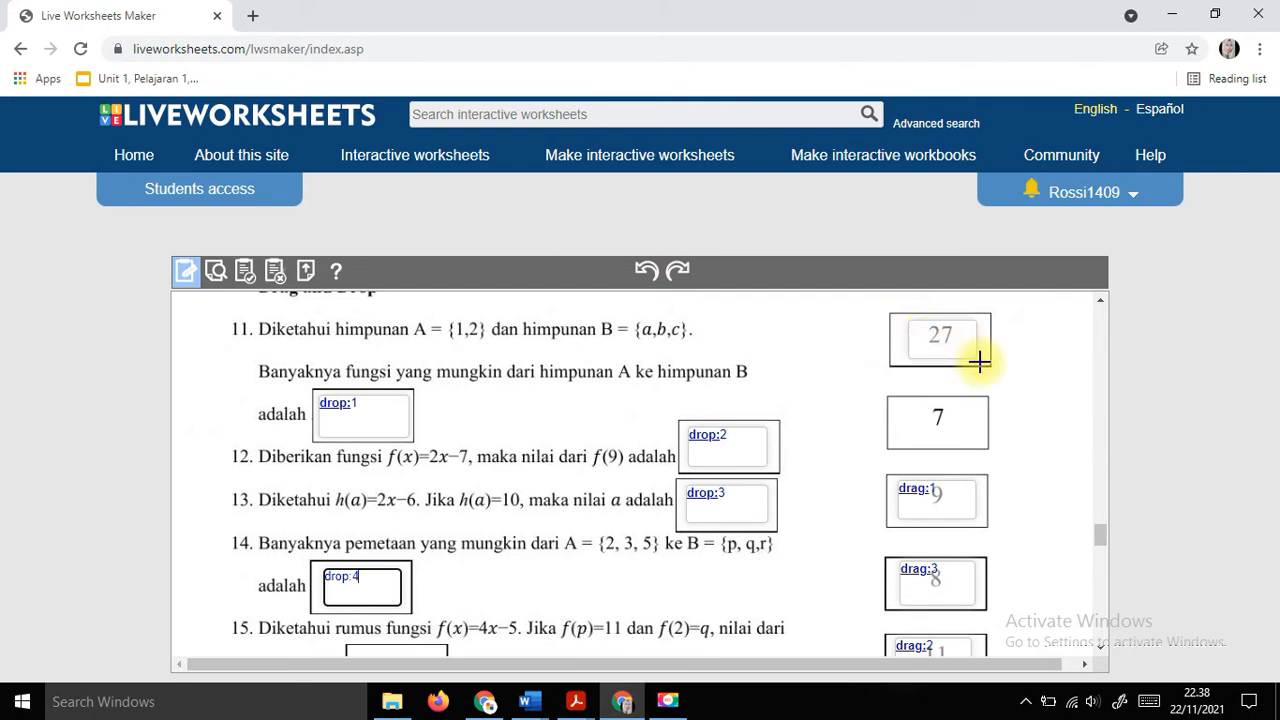
{"action": "left_click", "coordinate": [939, 336]}
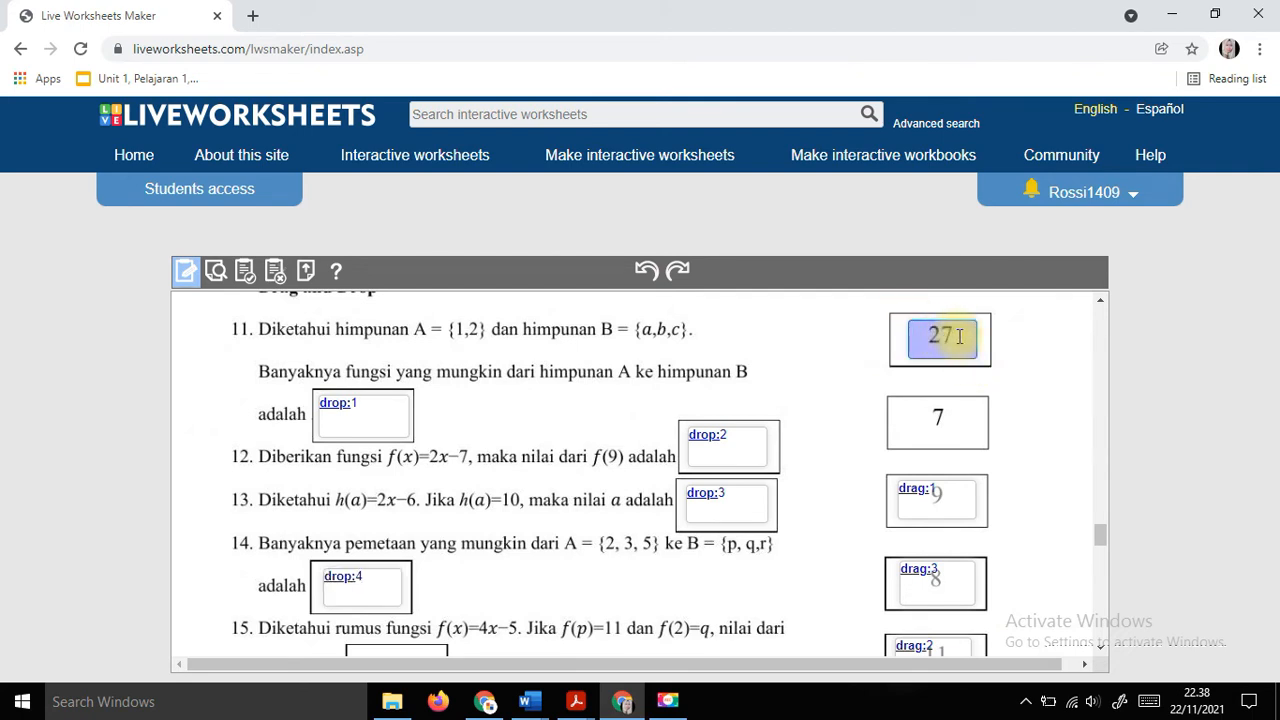
{"action": "type", "text": "drag:4"}
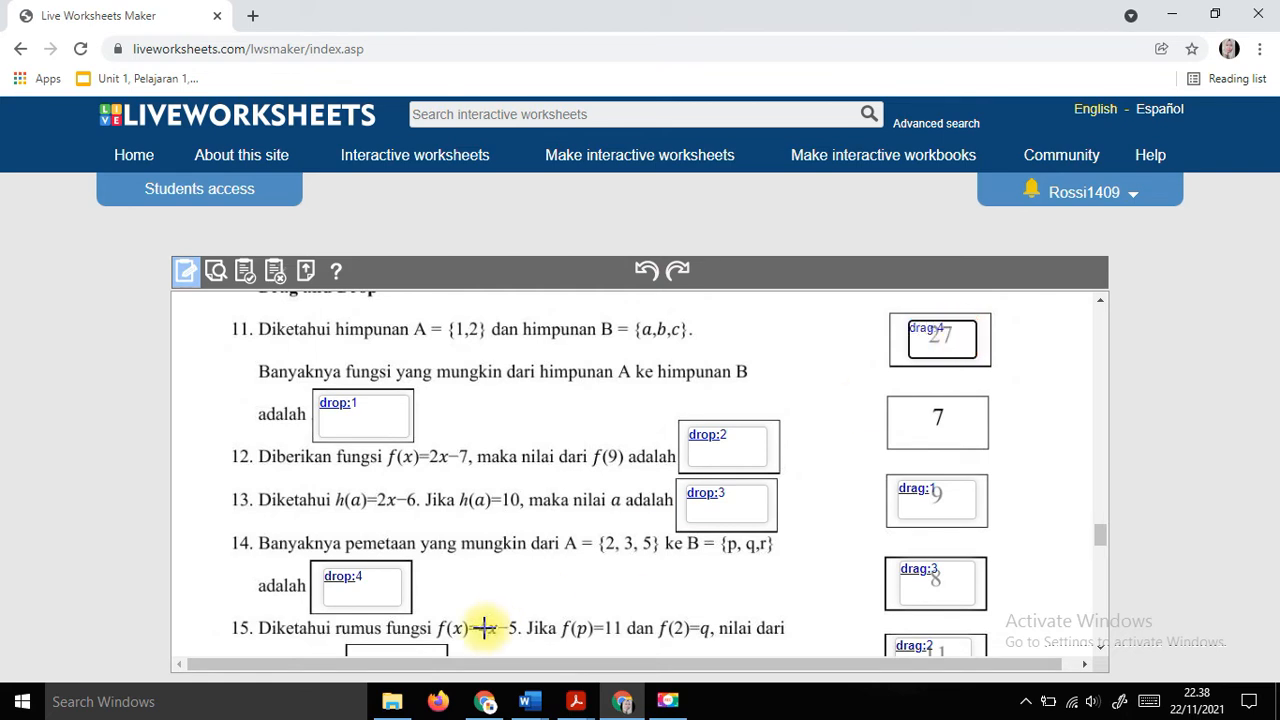
Add a drop:5 box in question 15's answer space and a drag:5 box over the answer 7.
{"action": "scroll", "coordinate": [480, 620], "scroll_direction": "down", "scroll_amount": 2}
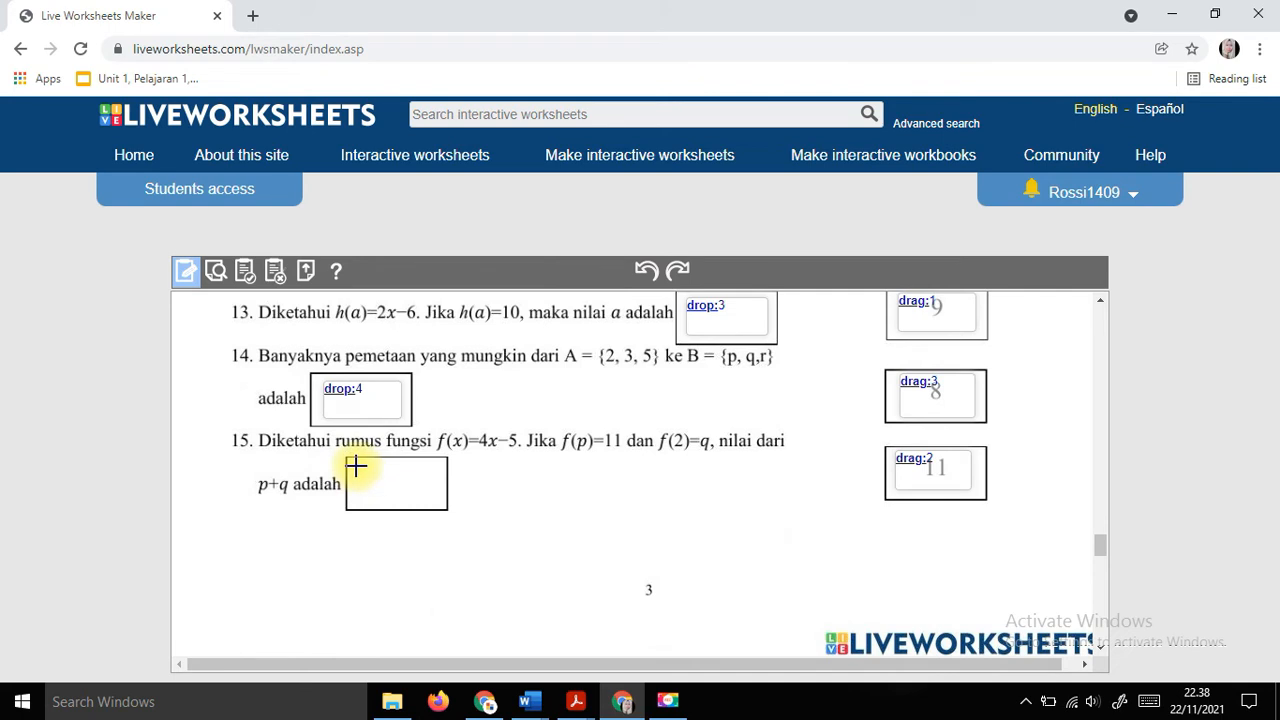
{"action": "left_click_drag", "start_coordinate": [356, 467], "coordinate": [434, 505]}
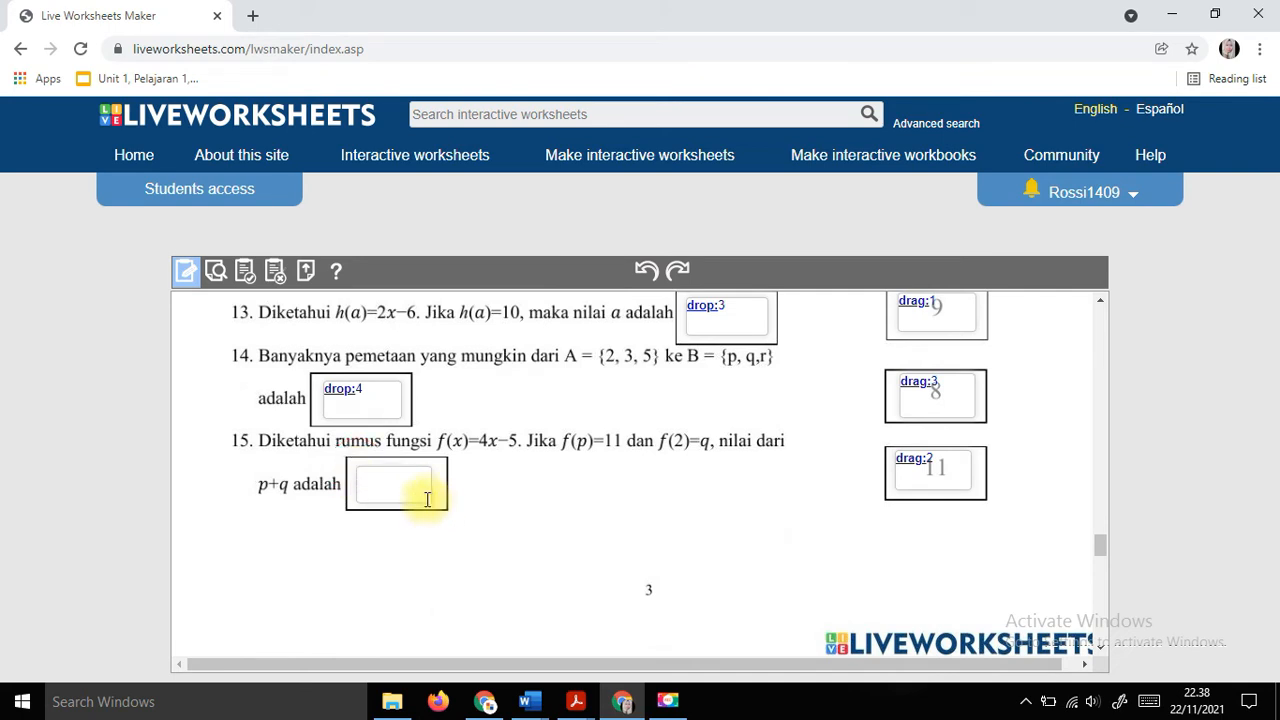
{"action": "left_click", "coordinate": [381, 486]}
{"action": "type", "text": "d"}
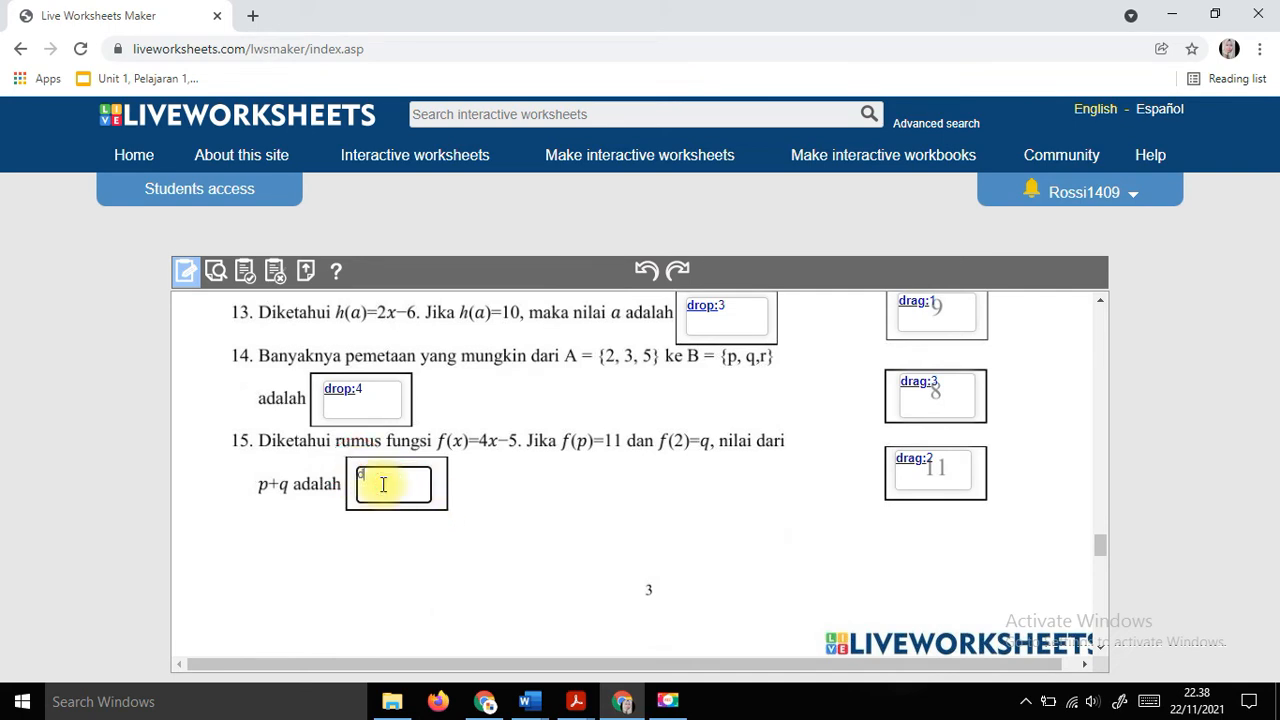
{"action": "type", "text": "rop:5"}
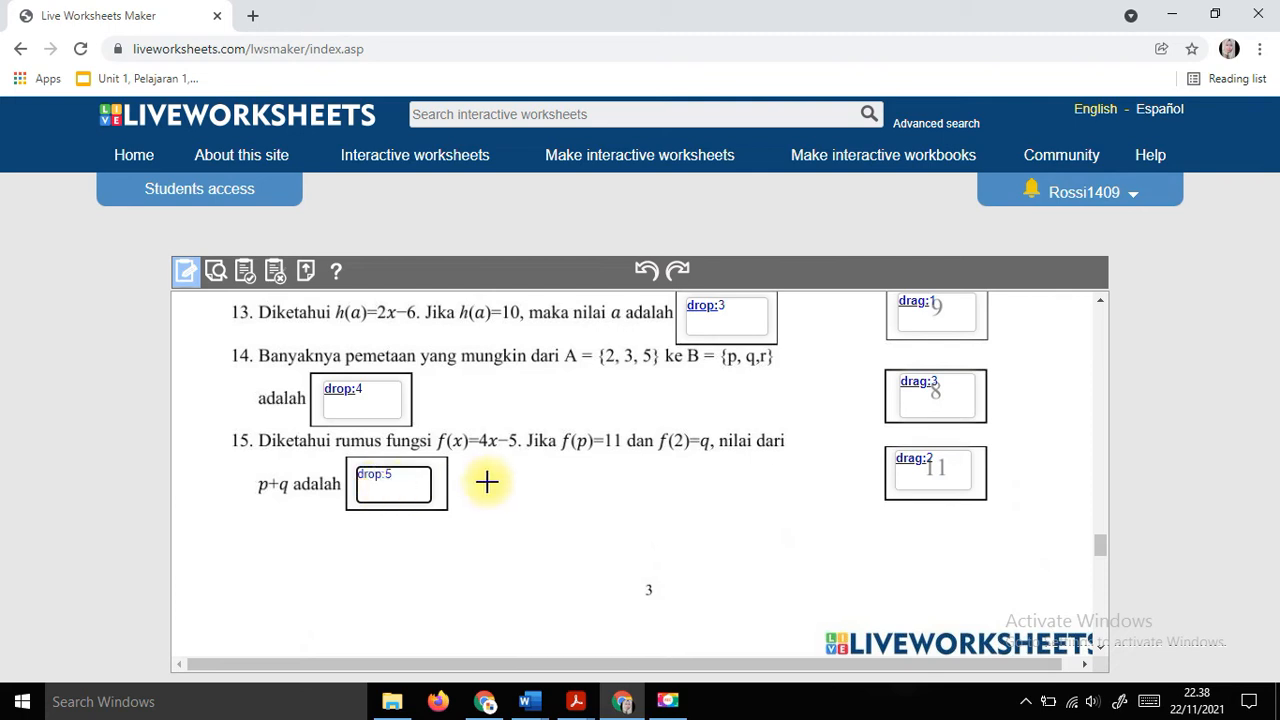
{"action": "scroll", "coordinate": [706, 500], "scroll_direction": "up", "scroll_amount": 2}
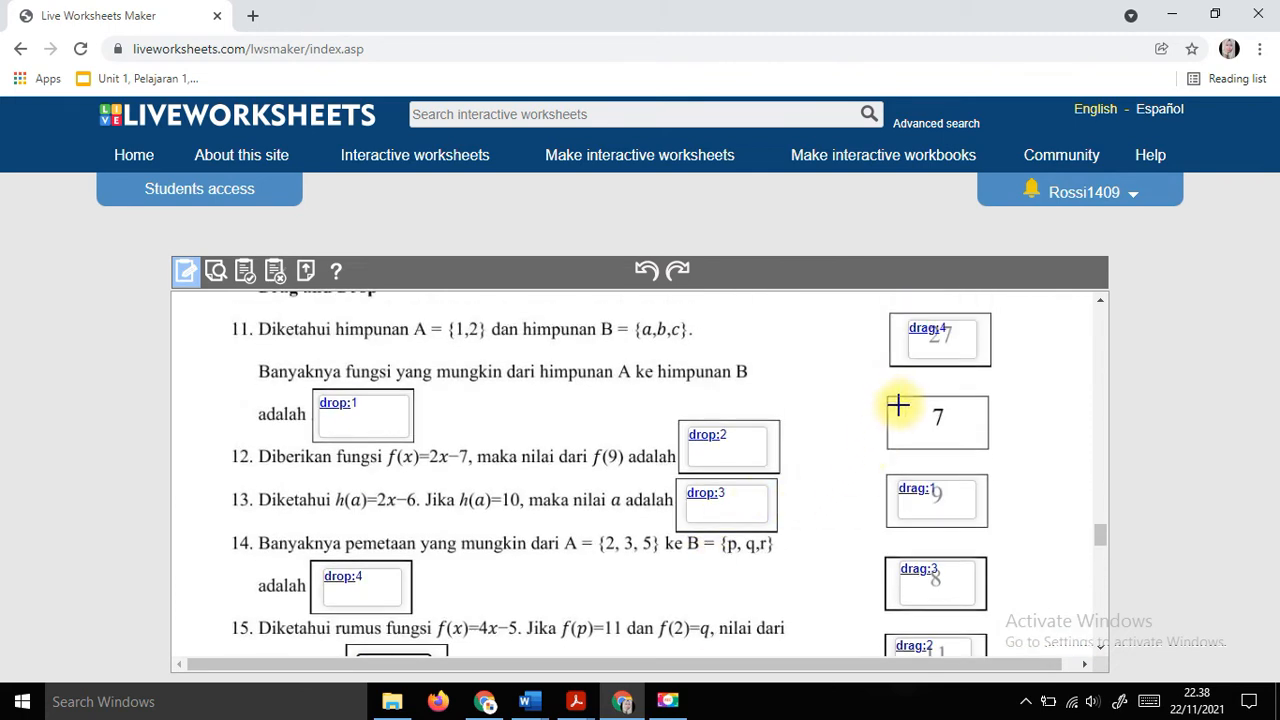
{"action": "left_click", "coordinate": [893, 404]}
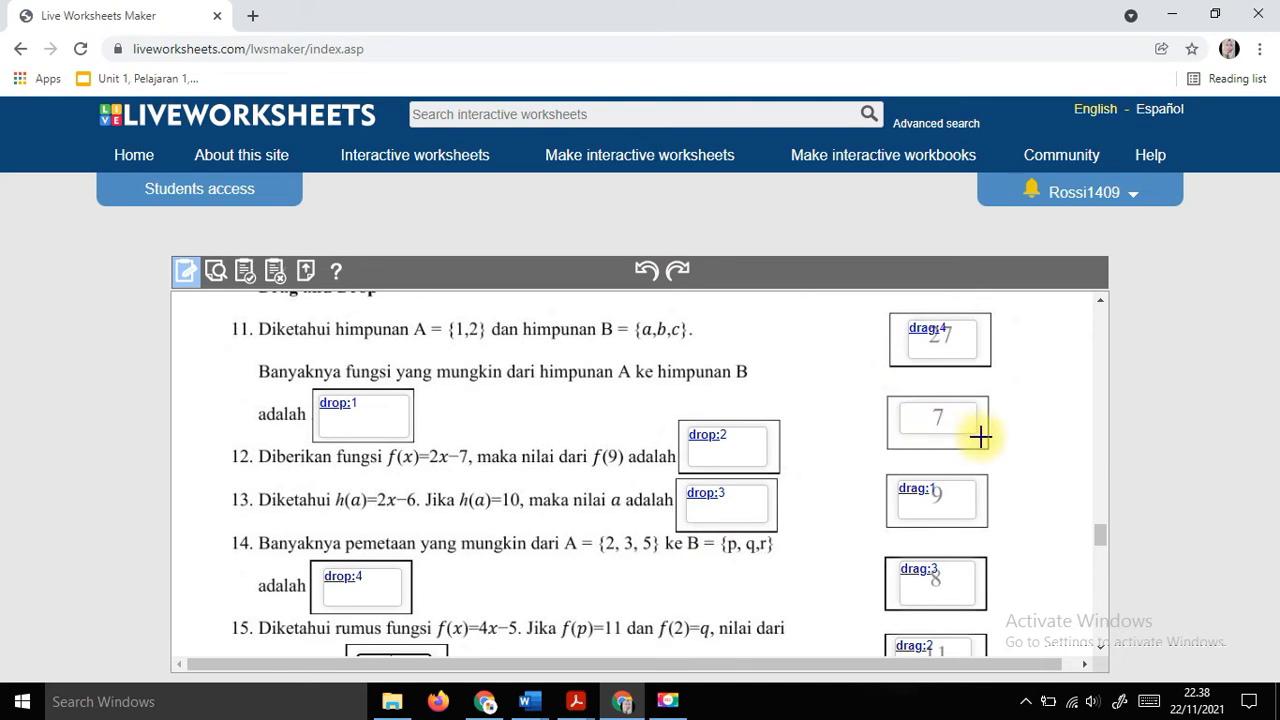
{"action": "left_click", "coordinate": [949, 422]}
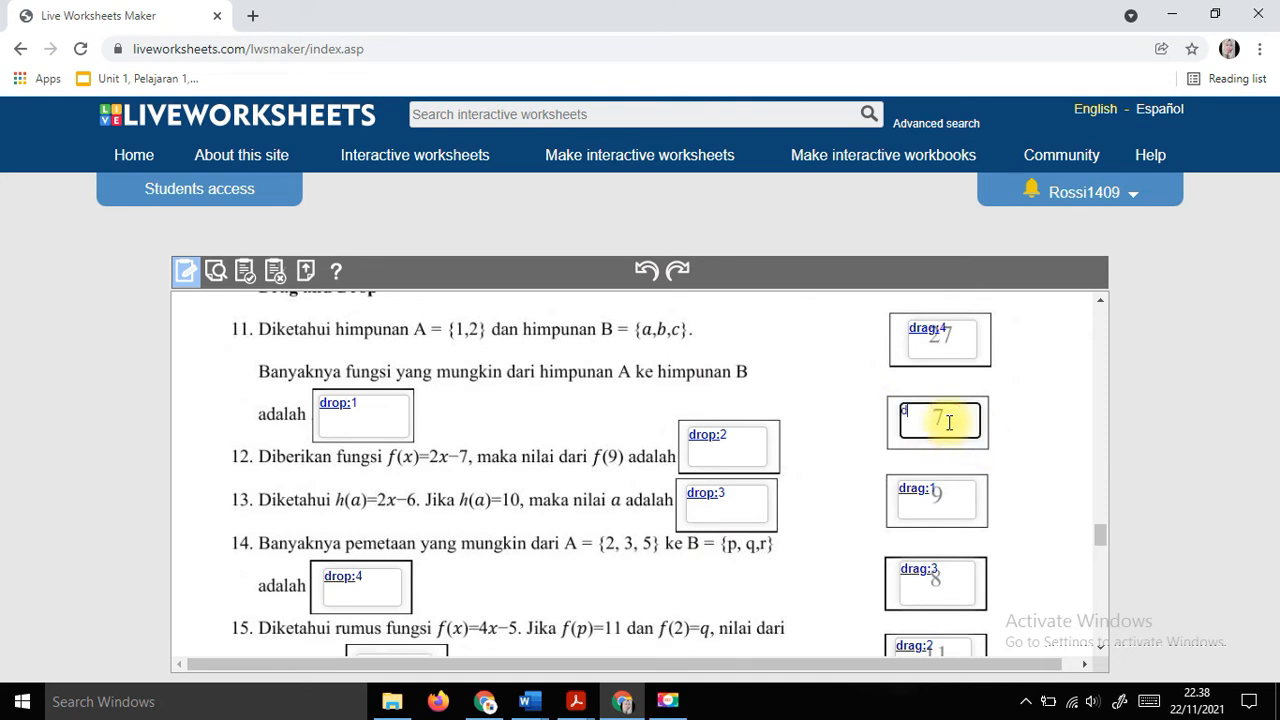
{"action": "type", "text": "drag:5"}
Preview the worksheet and test moving the answer 27 into question 11's answer space in the Drag and Drop section.
{"action": "scroll", "coordinate": [351, 451], "scroll_direction": "down", "scroll_amount": 4}
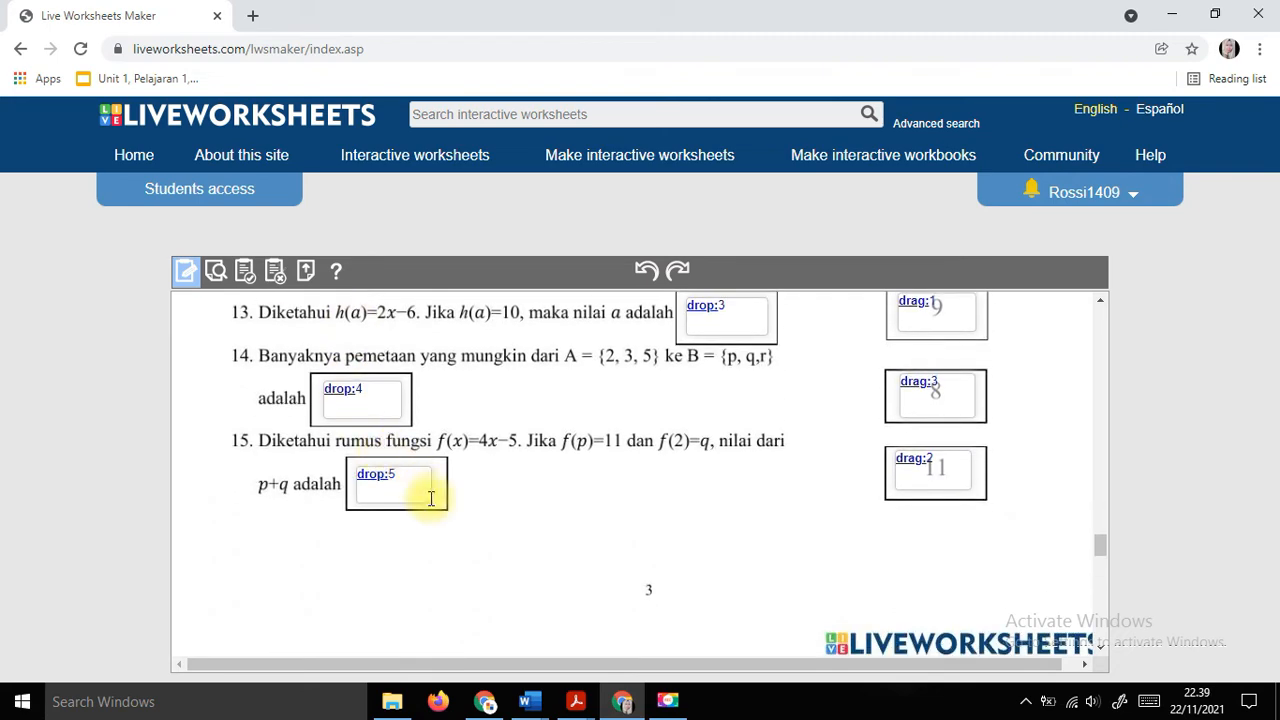
{"action": "scroll", "coordinate": [270, 320], "scroll_direction": "up", "scroll_amount": 2}
{"action": "left_click", "coordinate": [215, 271]}
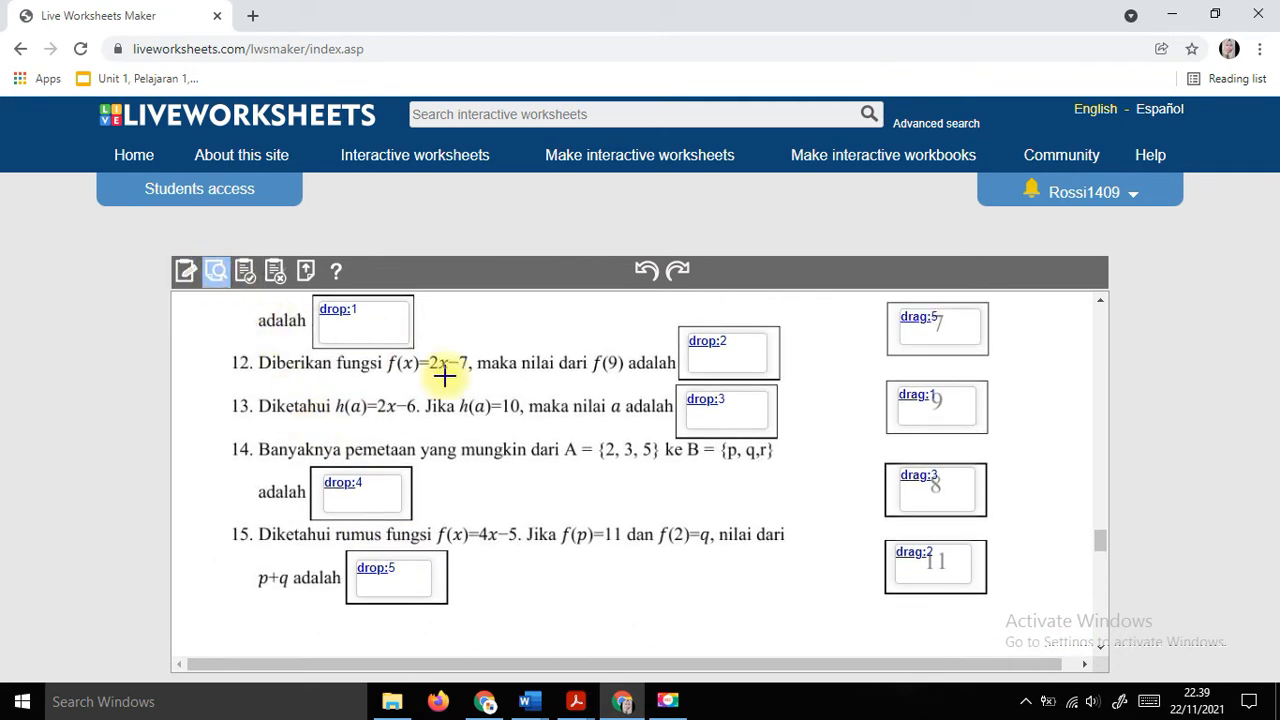
{"action": "scroll", "coordinate": [577, 500], "scroll_direction": "down", "scroll_amount": 15}
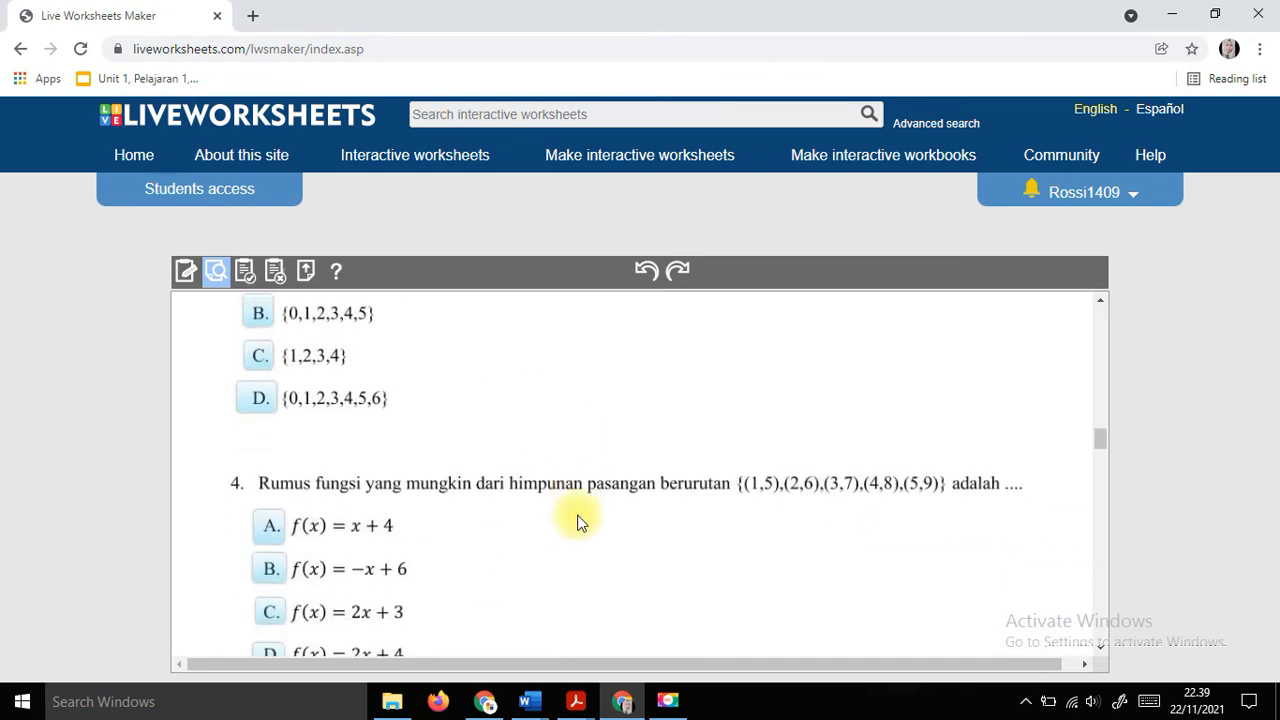
{"action": "scroll", "coordinate": [579, 518], "scroll_direction": "down", "scroll_amount": 10}
{"action": "scroll", "coordinate": [570, 515], "scroll_direction": "up", "scroll_amount": 6}
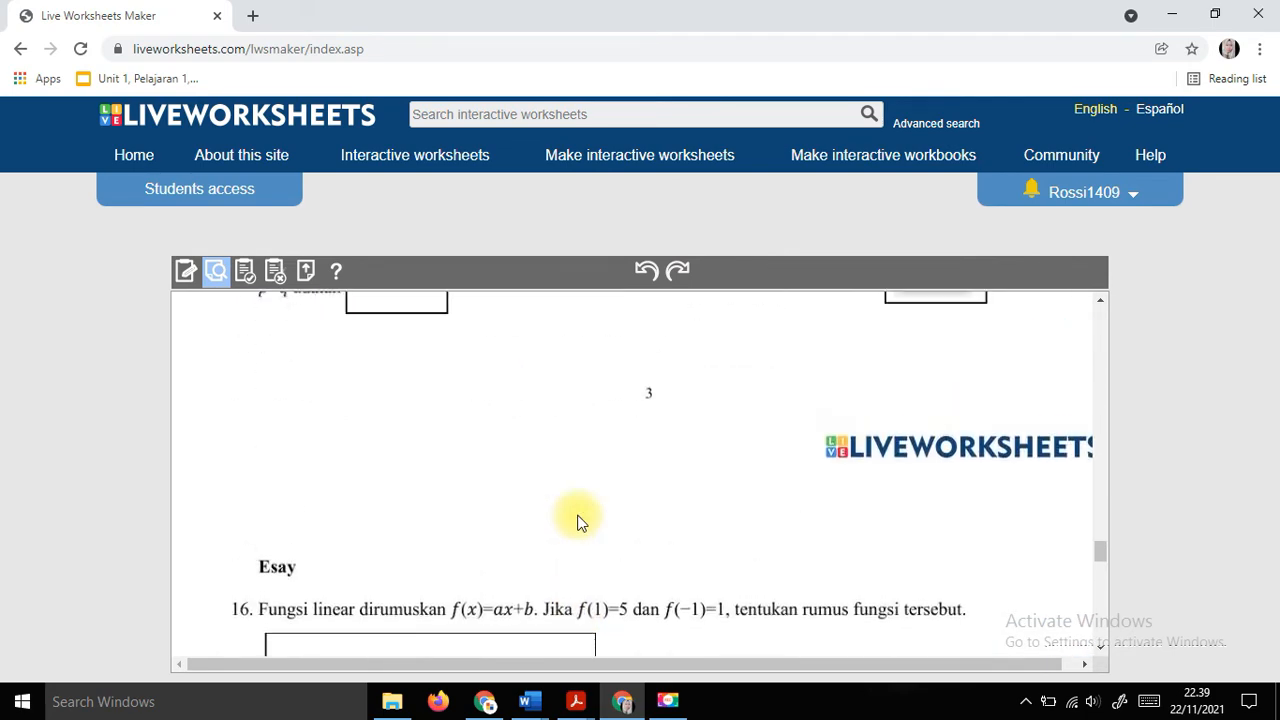
{"action": "scroll", "coordinate": [560, 512], "scroll_direction": "up", "scroll_amount": 2}
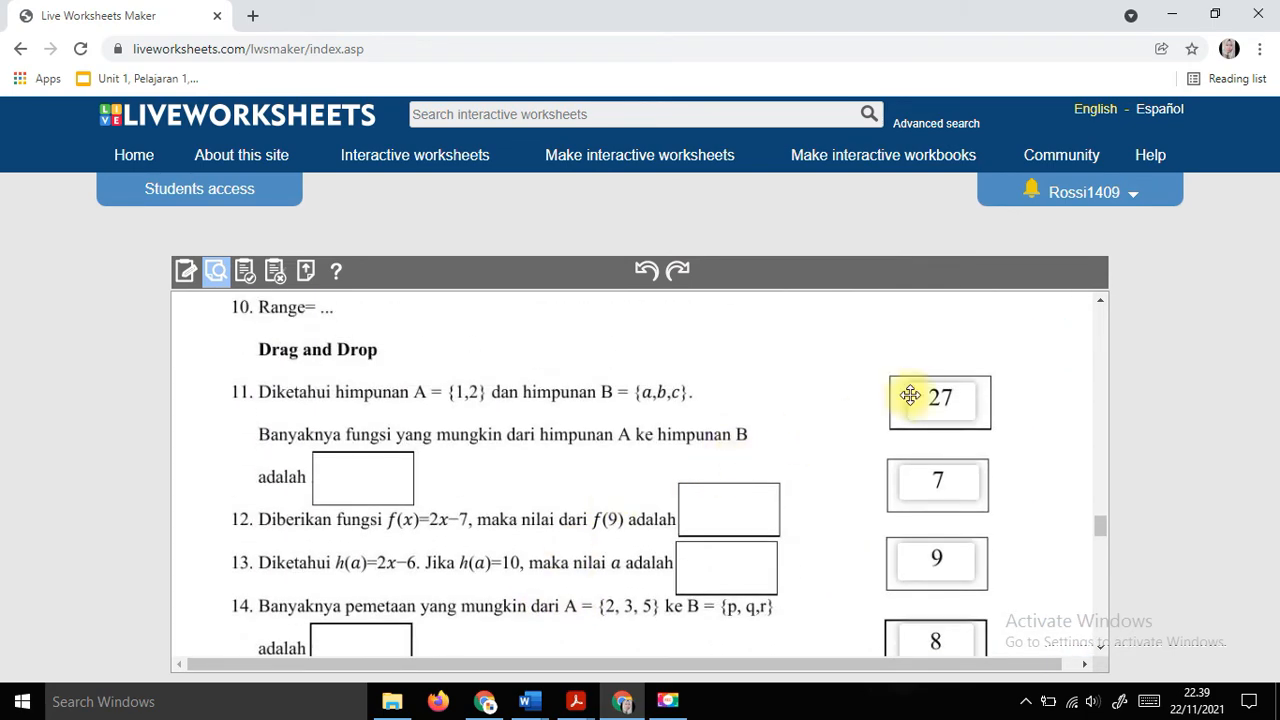
{"action": "left_click", "coordinate": [910, 410]}
{"action": "left_click_drag", "start_coordinate": [910, 410], "coordinate": [374, 476]}
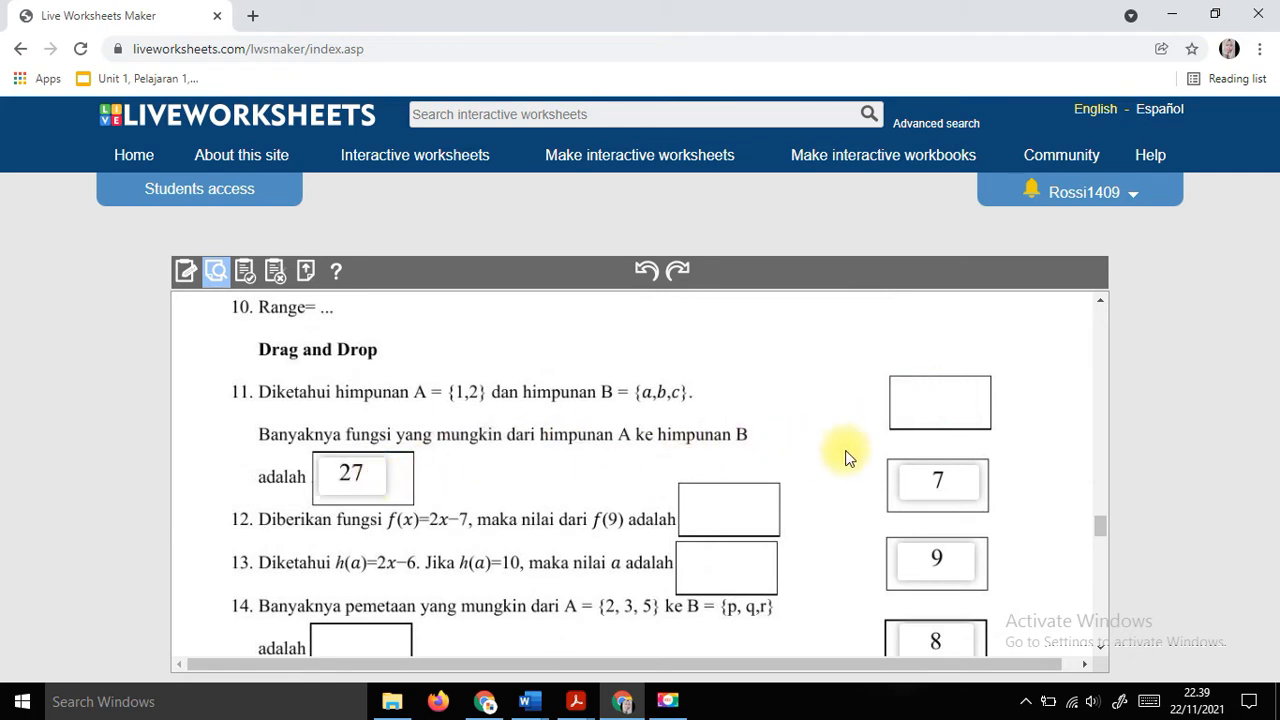
Test placing the answers 7, 9, 8 and 11 in the answer spaces of questions 12 to 15 in the preview.
{"action": "left_click_drag", "start_coordinate": [927, 473], "coordinate": [803, 521]}
{"action": "left_click_drag", "start_coordinate": [931, 561], "coordinate": [745, 600]}
{"action": "scroll", "coordinate": [883, 611], "scroll_direction": "down", "scroll_amount": 1}
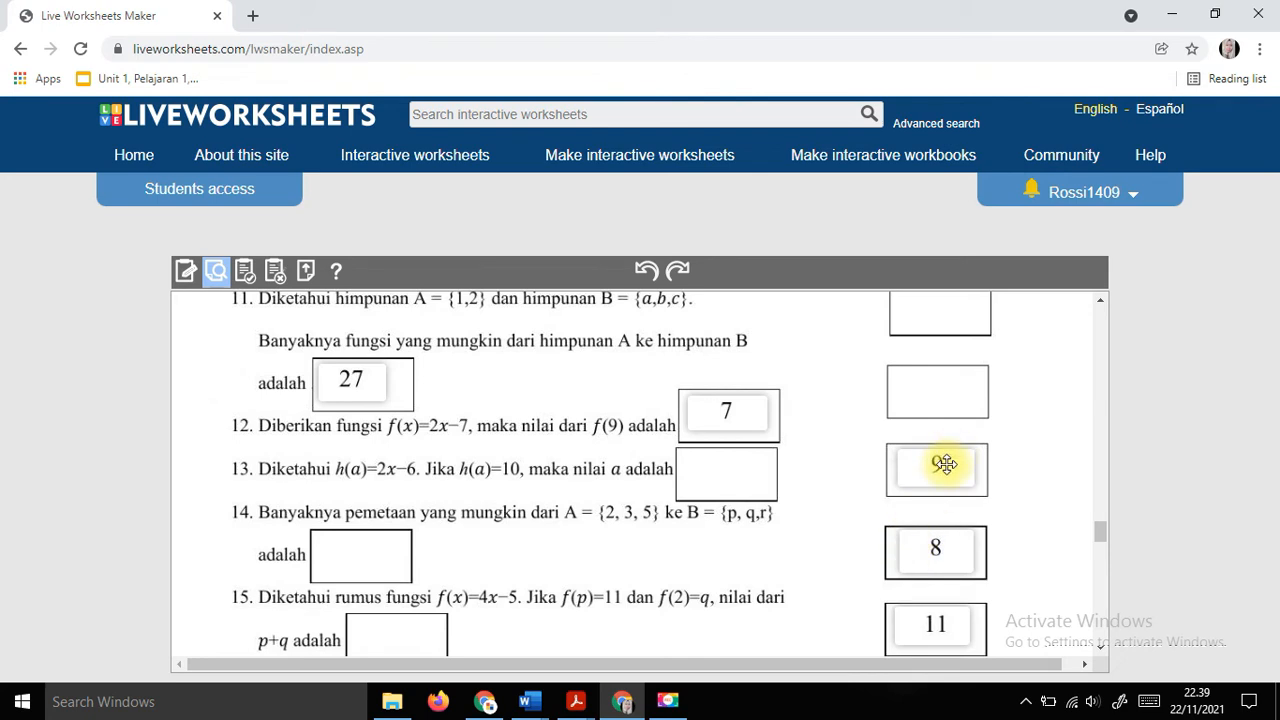
{"action": "left_click_drag", "start_coordinate": [943, 466], "coordinate": [735, 468]}
{"action": "left_click_drag", "start_coordinate": [920, 548], "coordinate": [362, 555]}
{"action": "scroll", "coordinate": [960, 390], "scroll_direction": "down", "scroll_amount": 3}
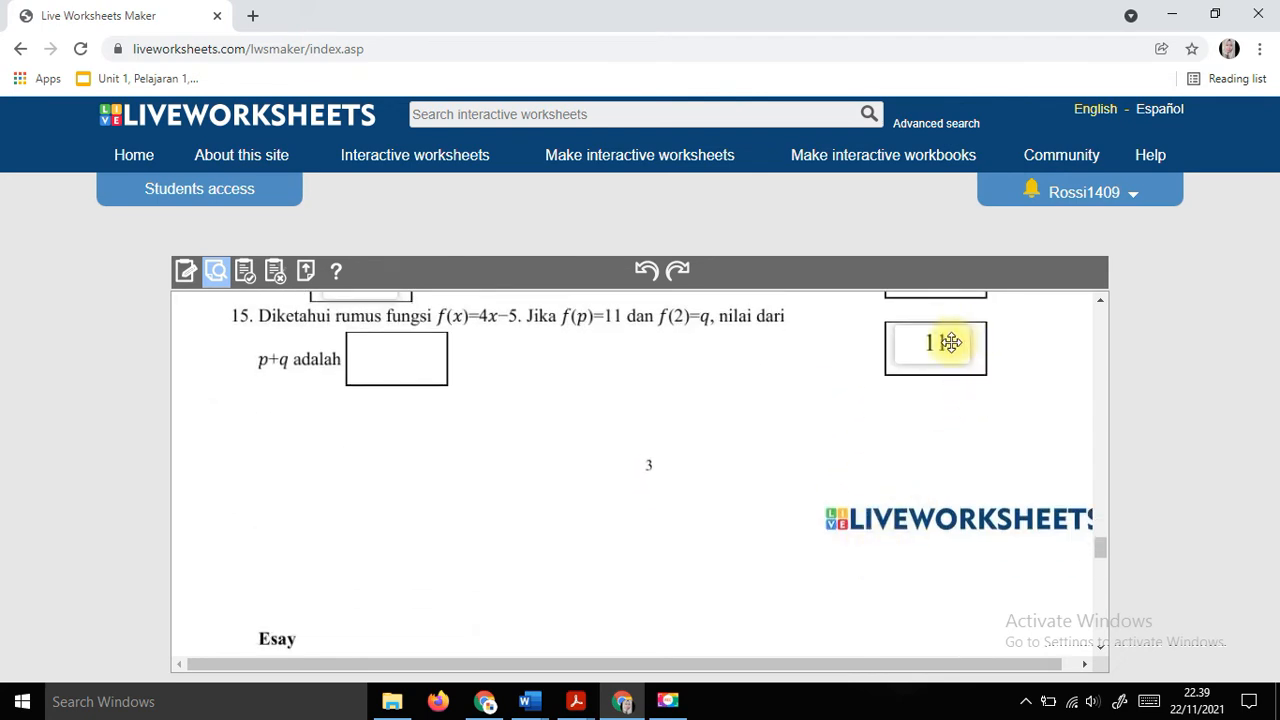
{"action": "left_click_drag", "start_coordinate": [949, 343], "coordinate": [400, 357]}
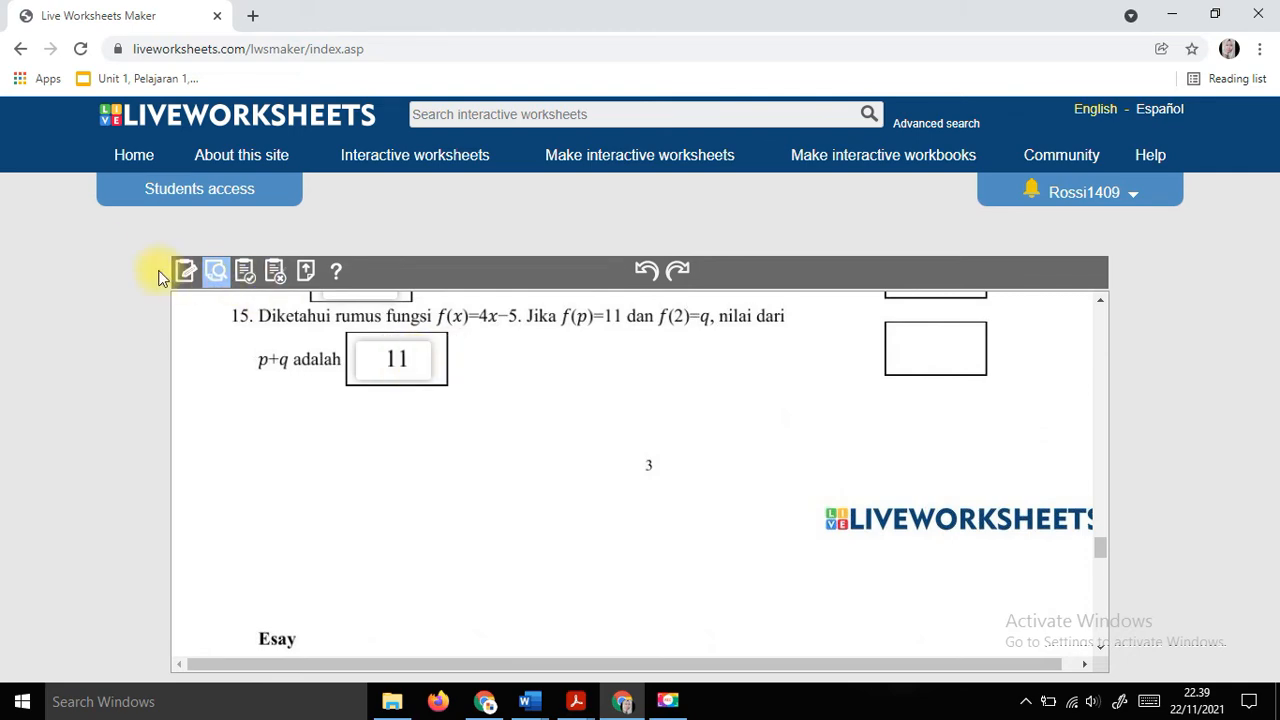
Return to editing the worksheet at the Esay section and look up the CHOOSE code format in the Word notes.
{"action": "left_click", "coordinate": [185, 271]}
{"action": "scroll", "coordinate": [437, 470], "scroll_direction": "down", "scroll_amount": 20}
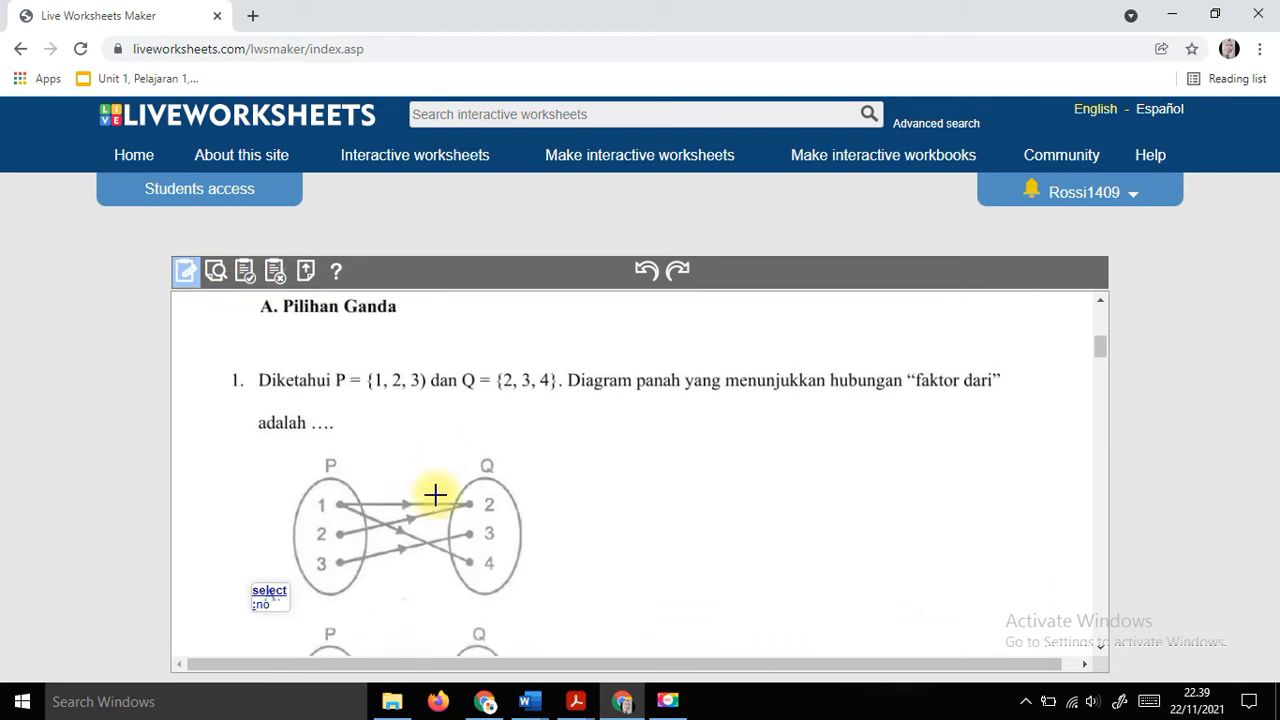
{"action": "scroll", "coordinate": [435, 500], "scroll_direction": "down", "scroll_amount": 10}
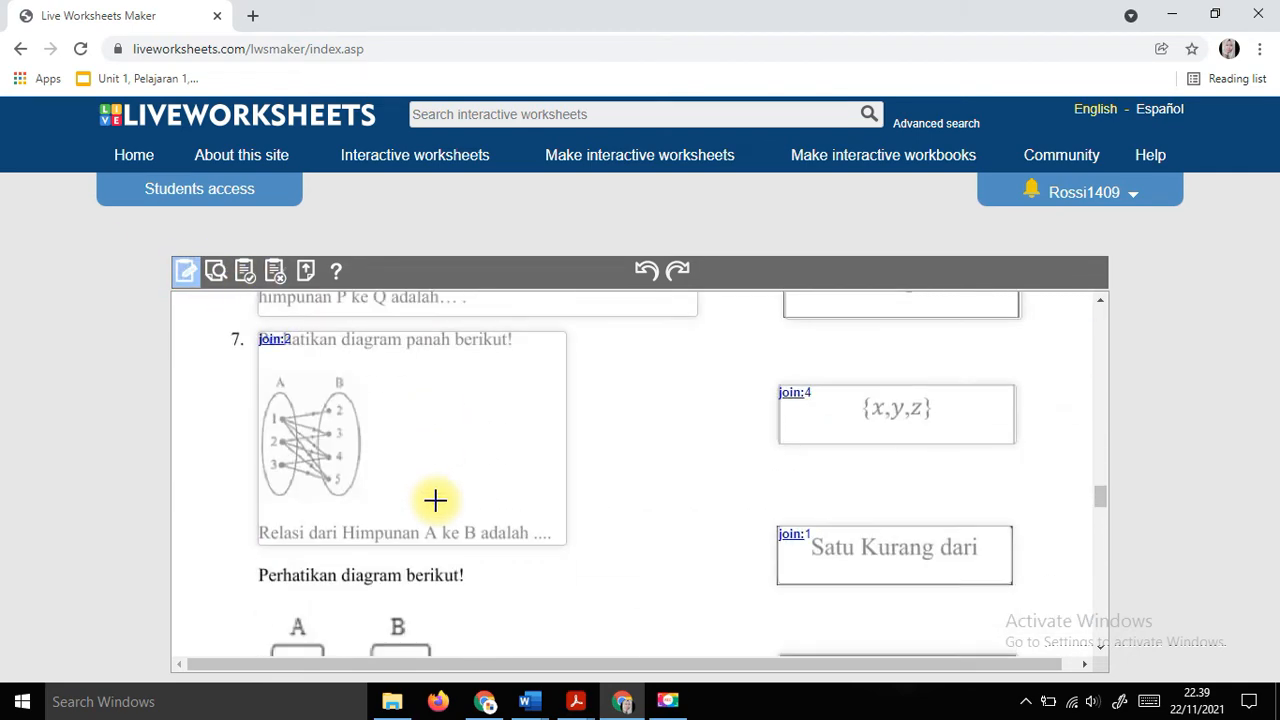
{"action": "scroll", "coordinate": [437, 501], "scroll_direction": "up", "scroll_amount": 3}
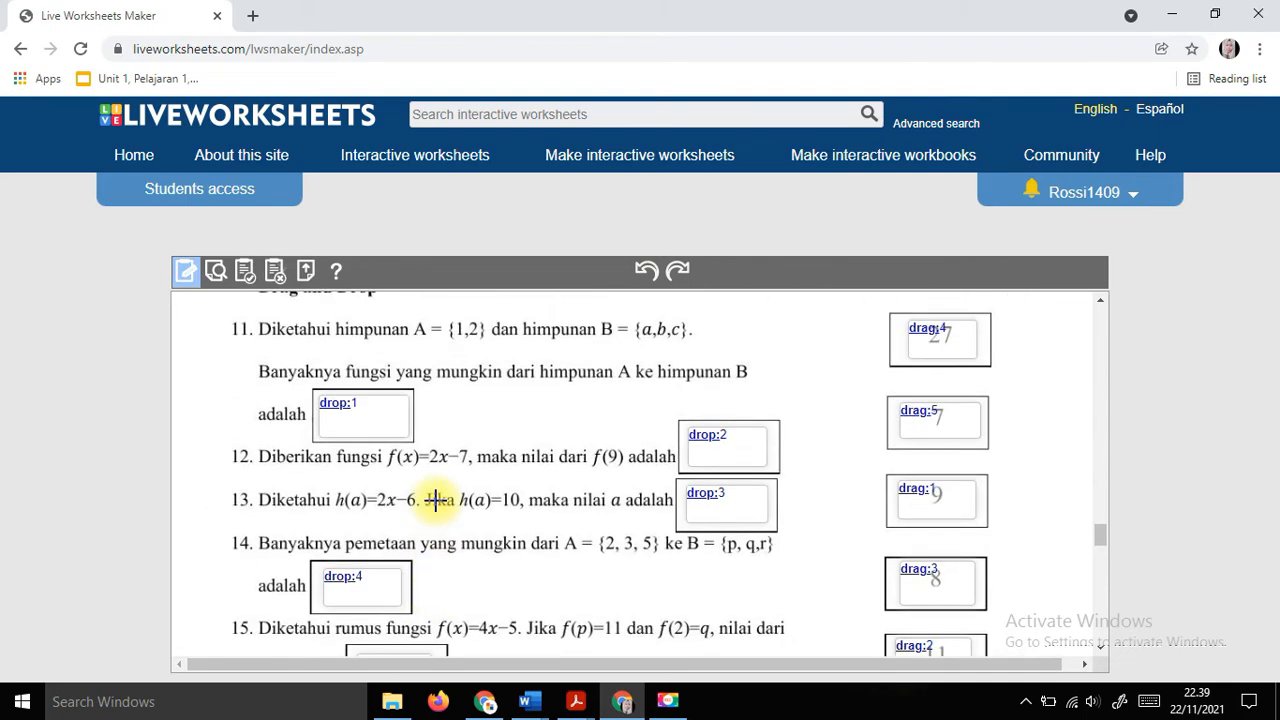
{"action": "scroll", "coordinate": [435, 500], "scroll_direction": "down", "scroll_amount": 12}
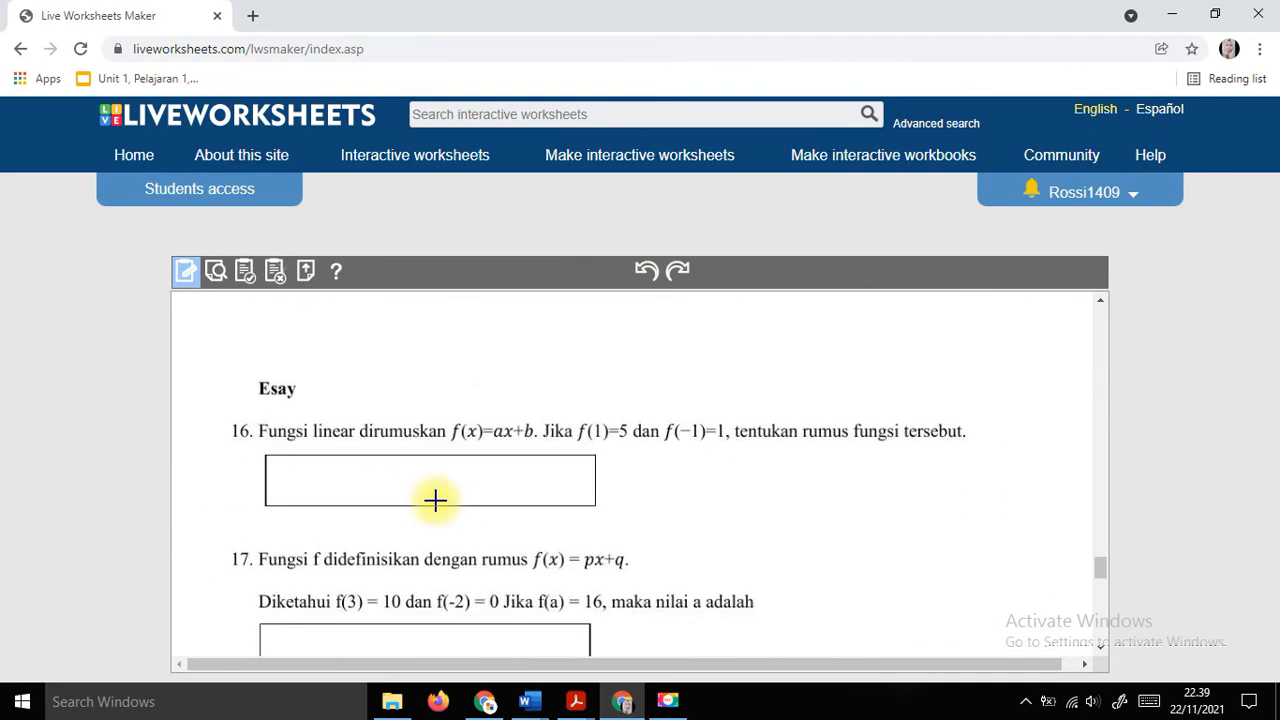
{"action": "scroll", "coordinate": [445, 391], "scroll_direction": "up", "scroll_amount": 1}
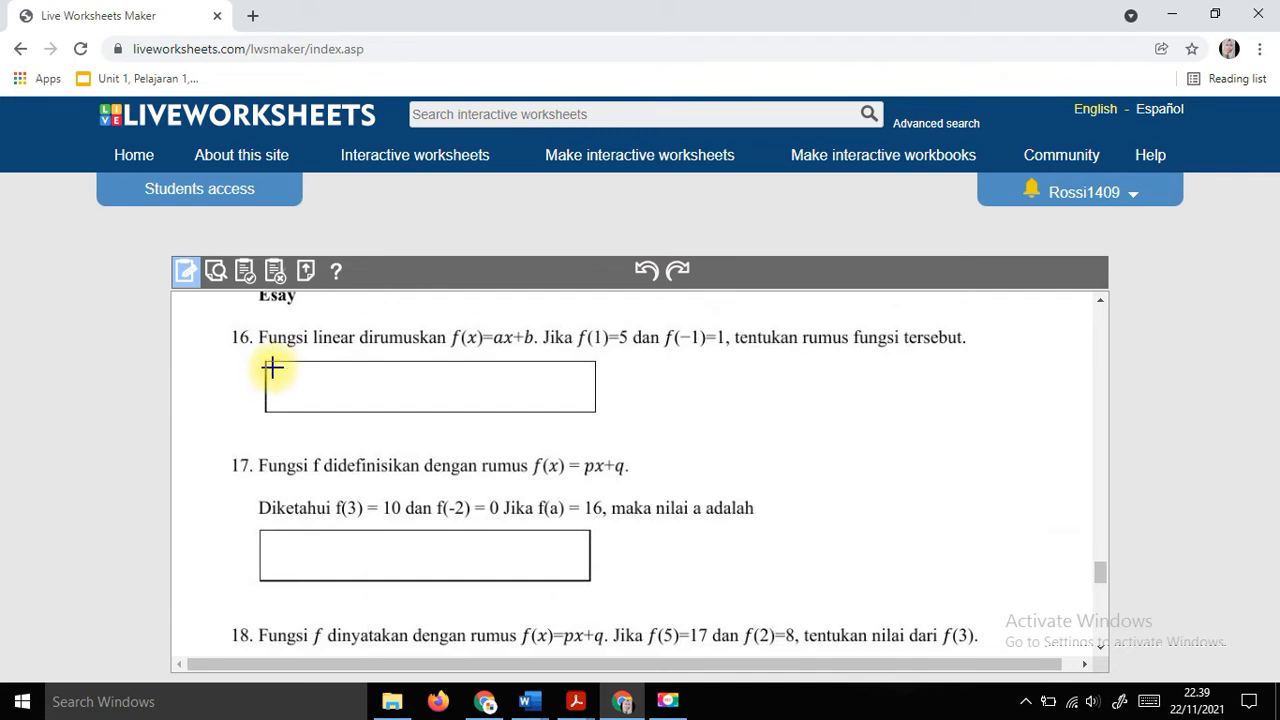
{"action": "left_click", "coordinate": [527, 703]}
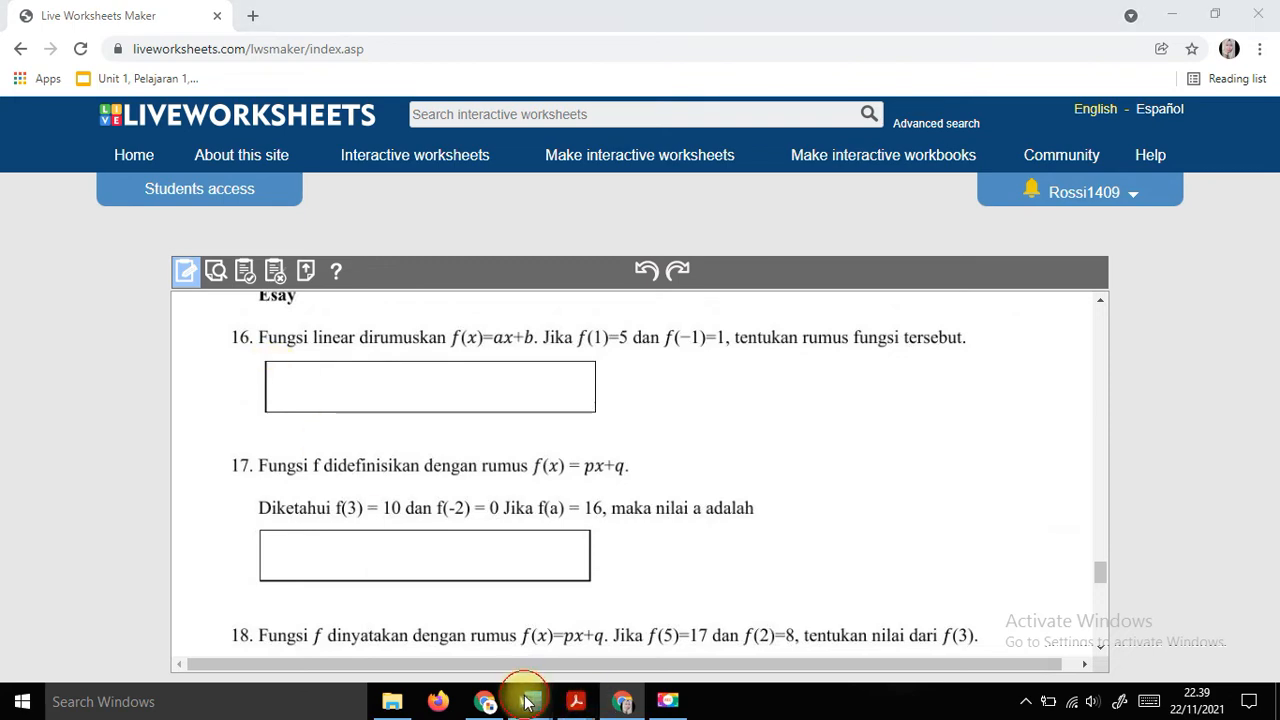
{"action": "left_click", "coordinate": [571, 634]}
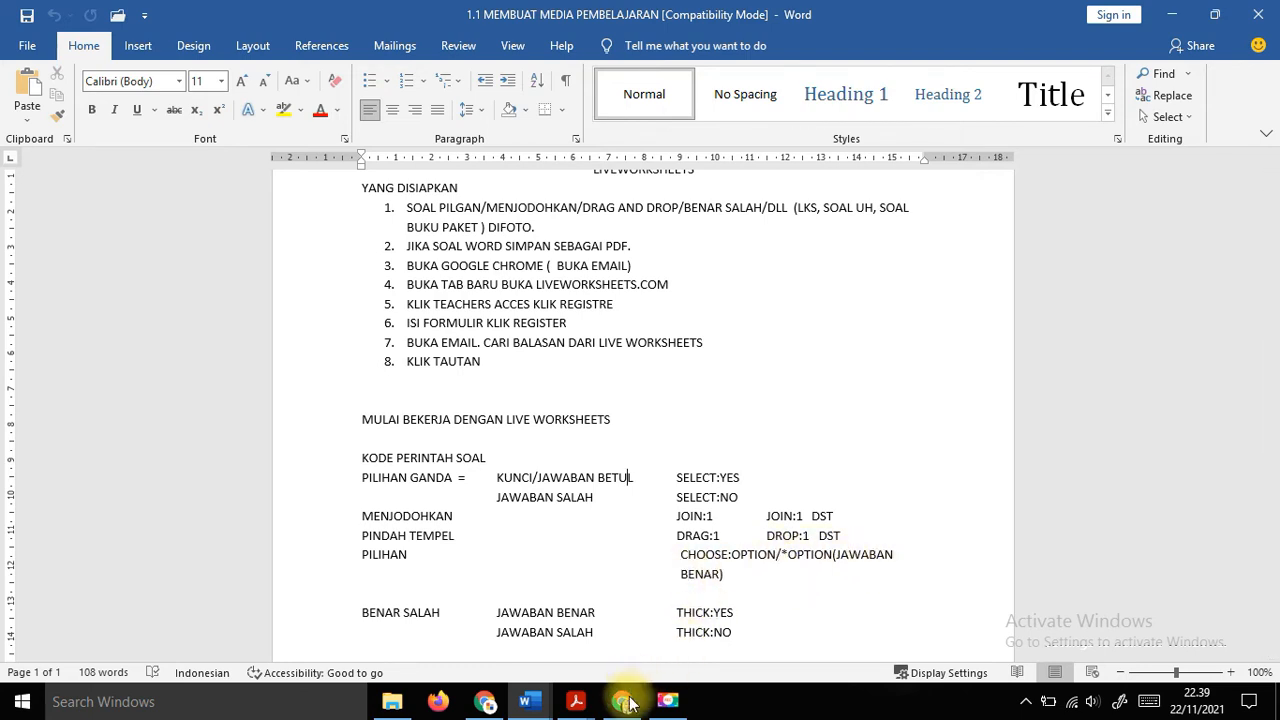
{"action": "left_click", "coordinate": [623, 702]}
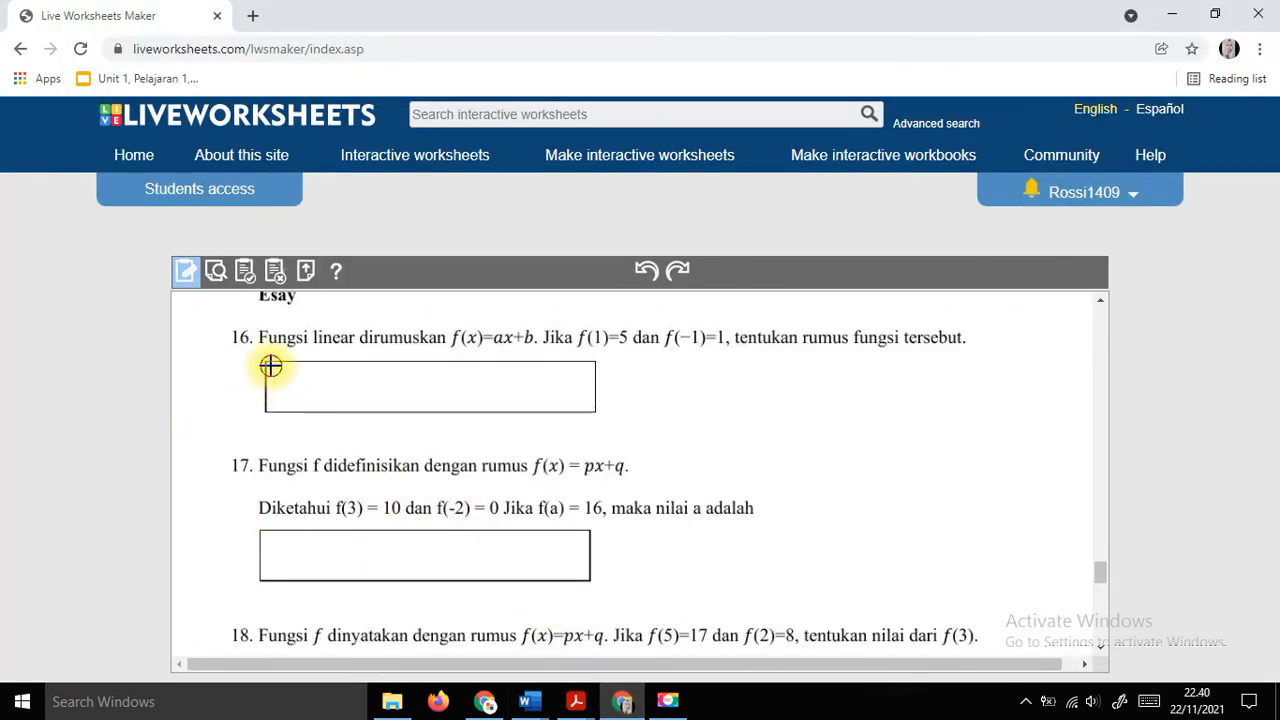
Add a box in question 16's answer space with the code choose:*f(x)=2x+3/f(x)=3x+2/f(x)=2x-3.
{"action": "mouse_move", "coordinate": [268, 369]}
{"action": "left_mouse_down"}
{"action": "mouse_move", "coordinate": [316, 390]}
{"action": "mouse_move", "coordinate": [588, 405]}
{"action": "left_mouse_up"}
{"action": "left_click", "coordinate": [429, 380]}
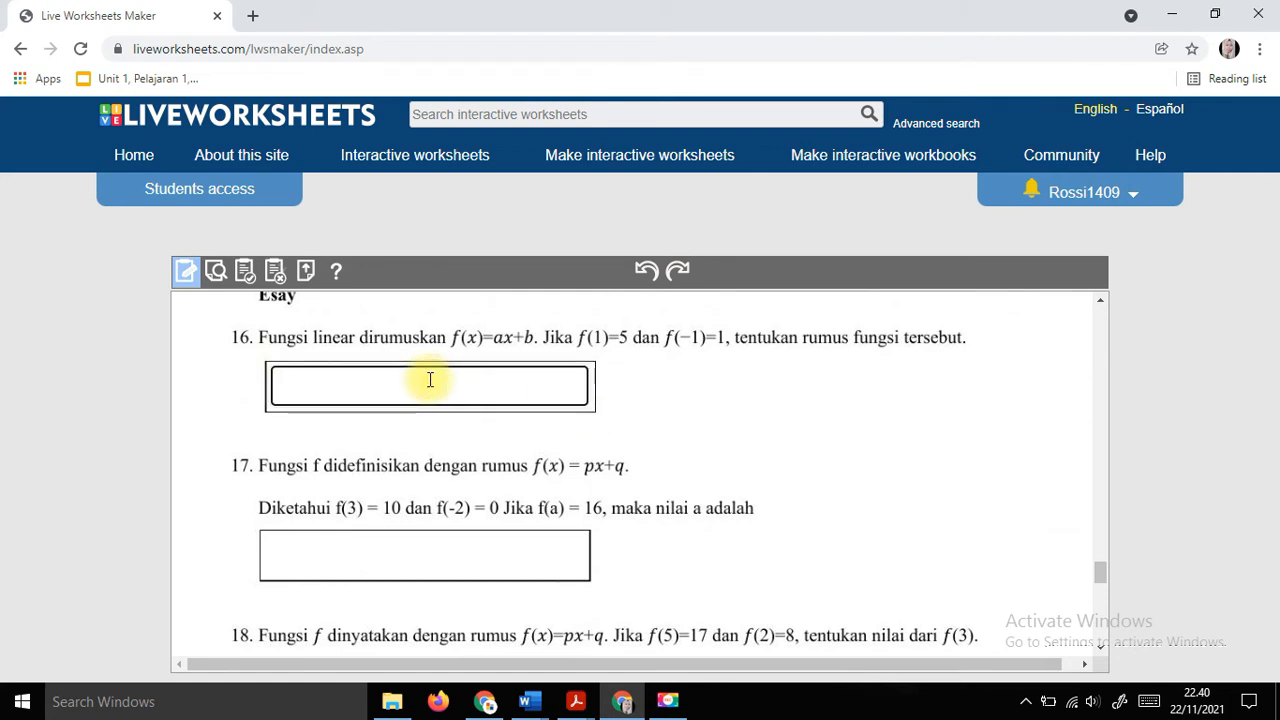
{"action": "type", "text": "choose:*f(x)="}
{"action": "type", "text": "2x+3/f(x)=3x+2/f(x)=2x-3"}
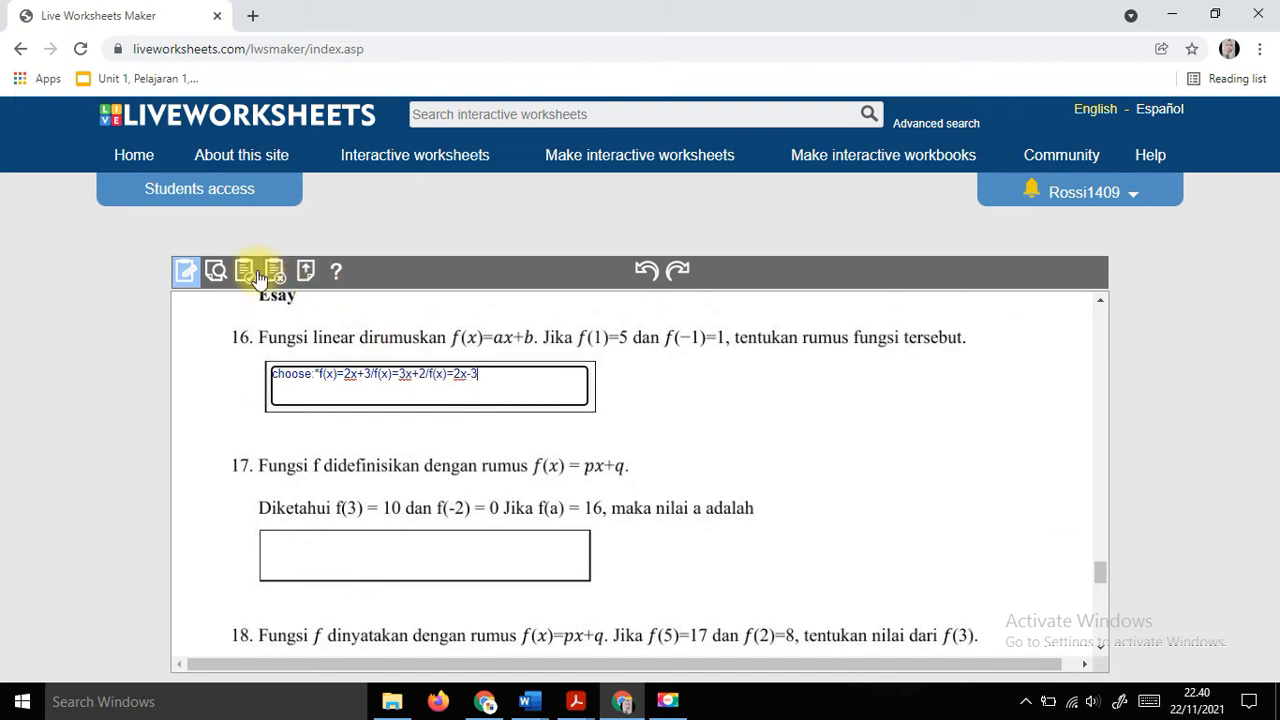
Preview the worksheet and test question 16's answer list by choosing f(x)=3x+2.
{"action": "left_click", "coordinate": [218, 271]}
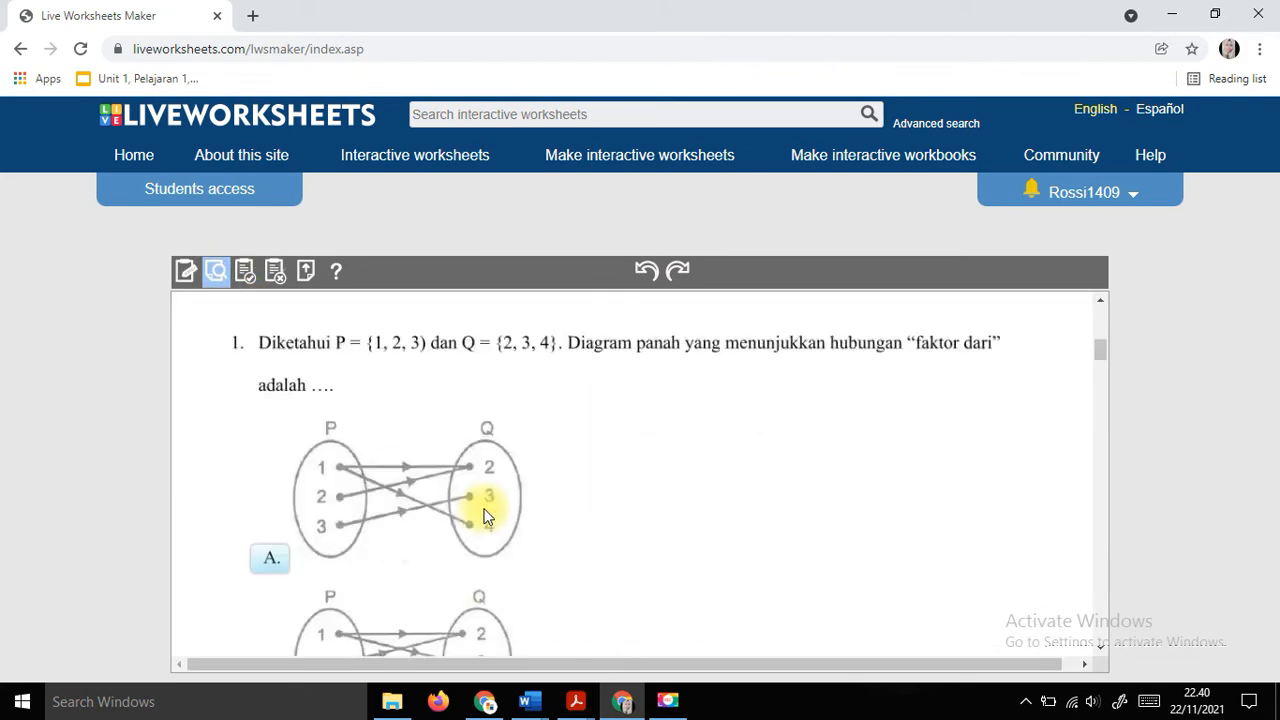
{"action": "scroll", "coordinate": [486, 510], "scroll_direction": "down", "scroll_amount": 15}
{"action": "scroll", "coordinate": [521, 566], "scroll_direction": "down", "scroll_amount": 10}
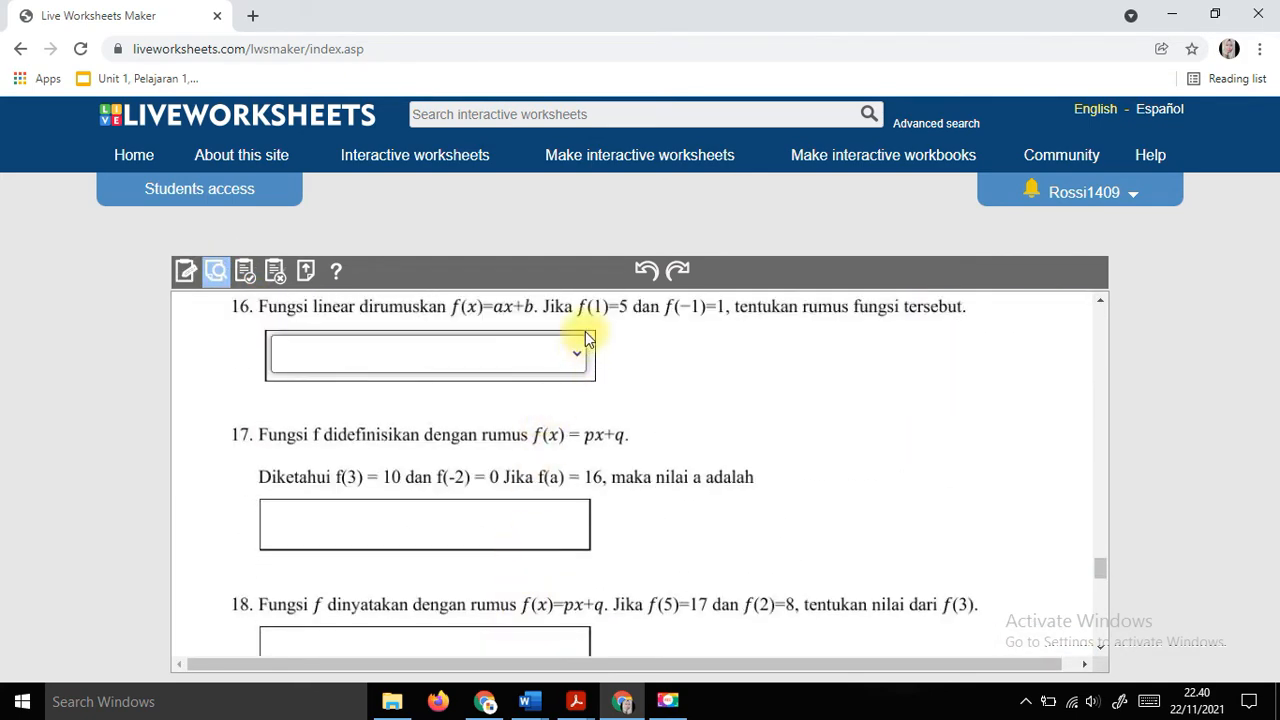
{"action": "left_click", "coordinate": [576, 356]}
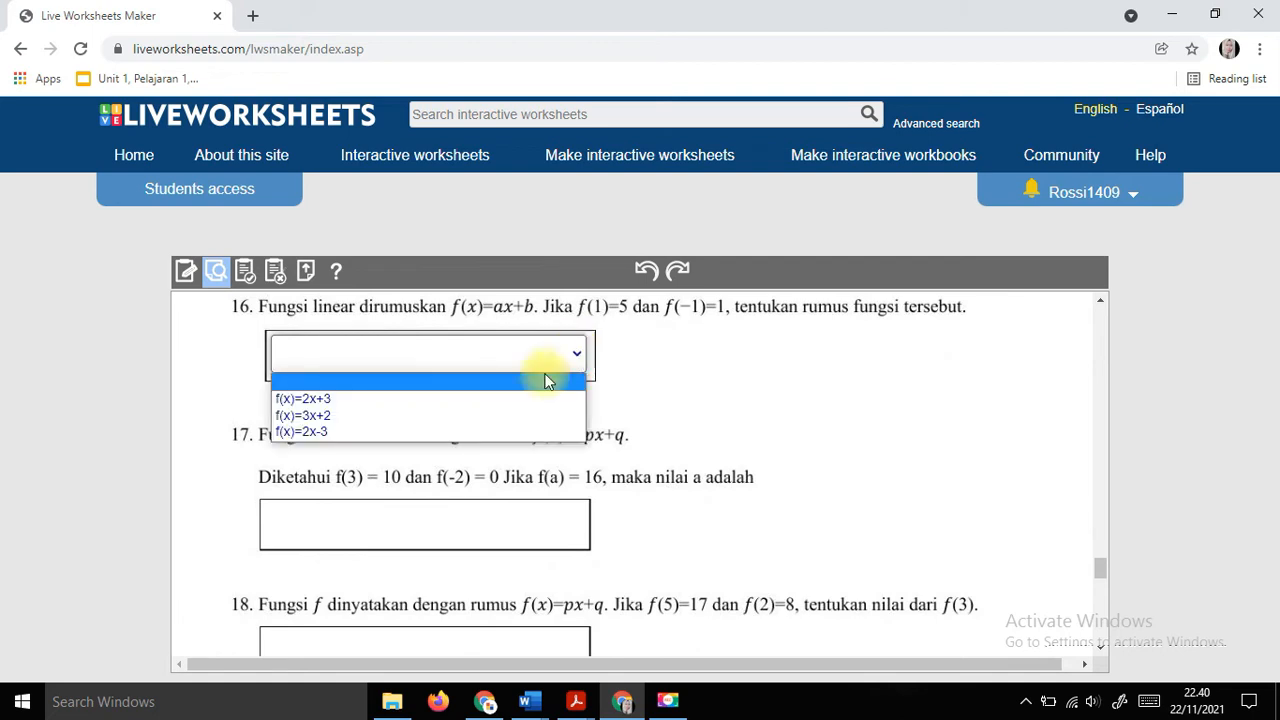
{"action": "left_click", "coordinate": [389, 416]}
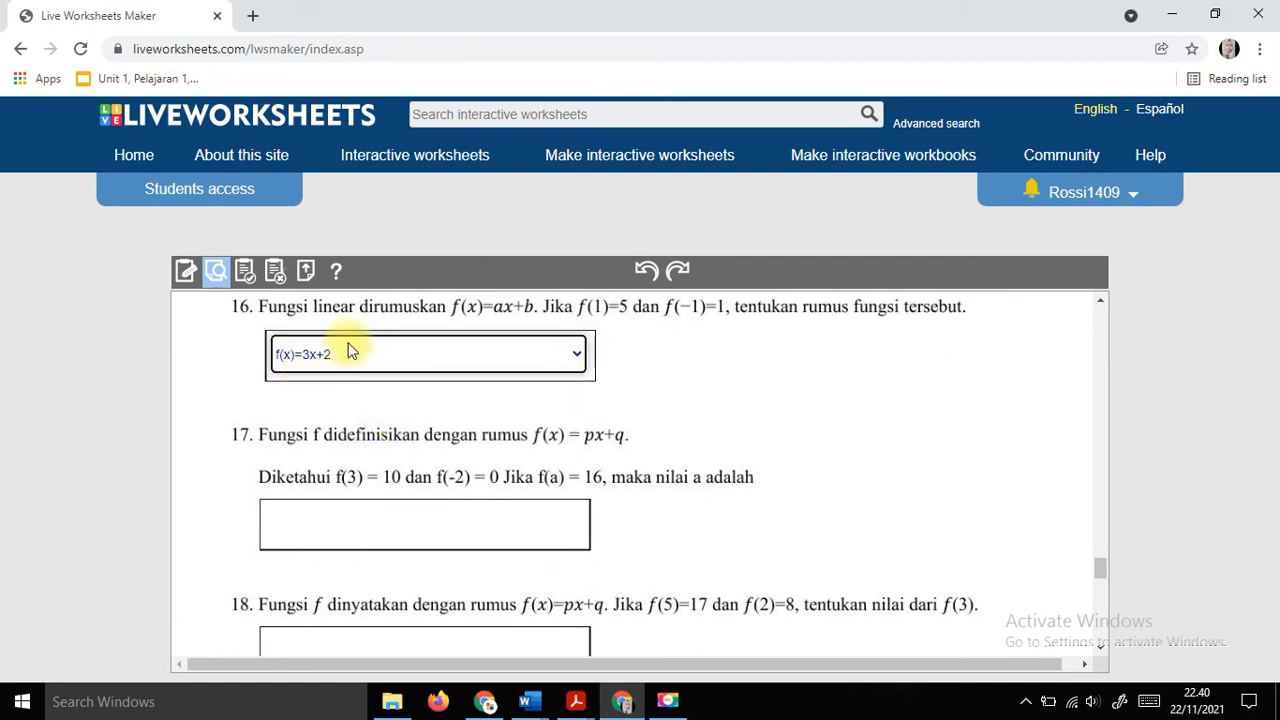
Return to editing and add a choose box in question 17's answer space, with 10 among its options.
{"action": "left_click", "coordinate": [180, 274]}
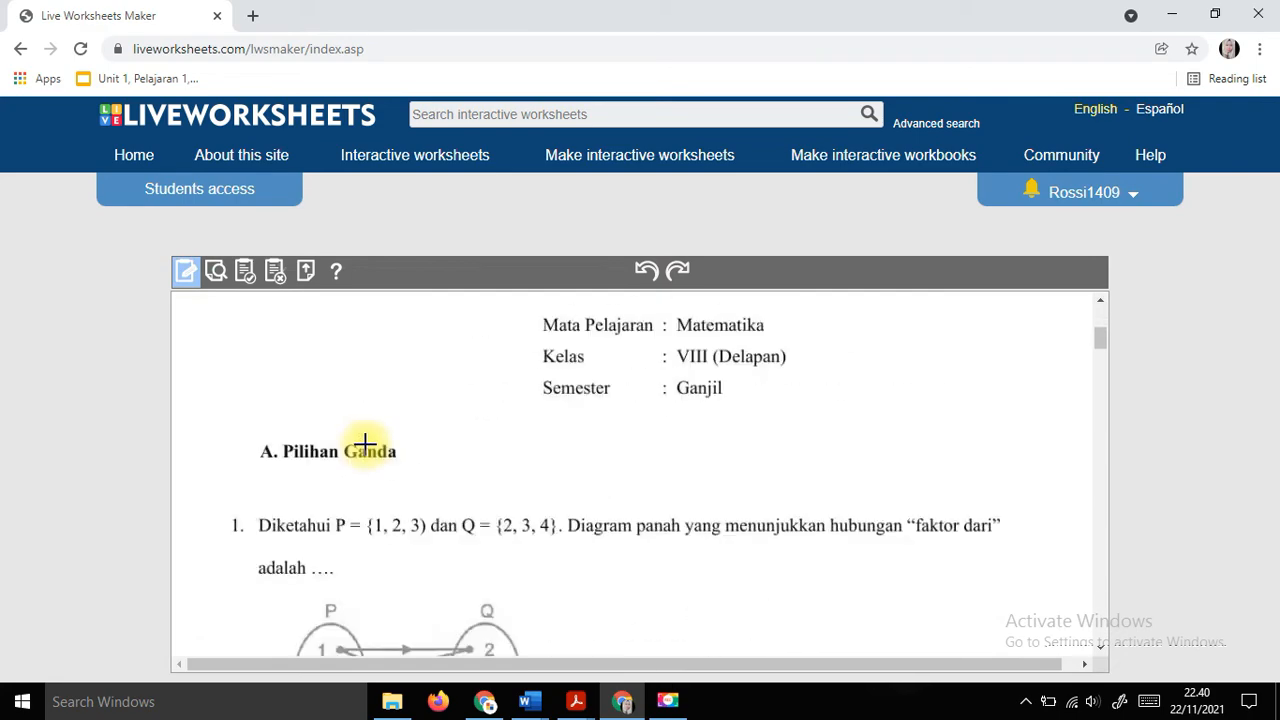
{"action": "scroll", "coordinate": [390, 447], "scroll_direction": "down", "scroll_amount": 4}
{"action": "scroll", "coordinate": [390, 447], "scroll_direction": "down", "scroll_amount": 20}
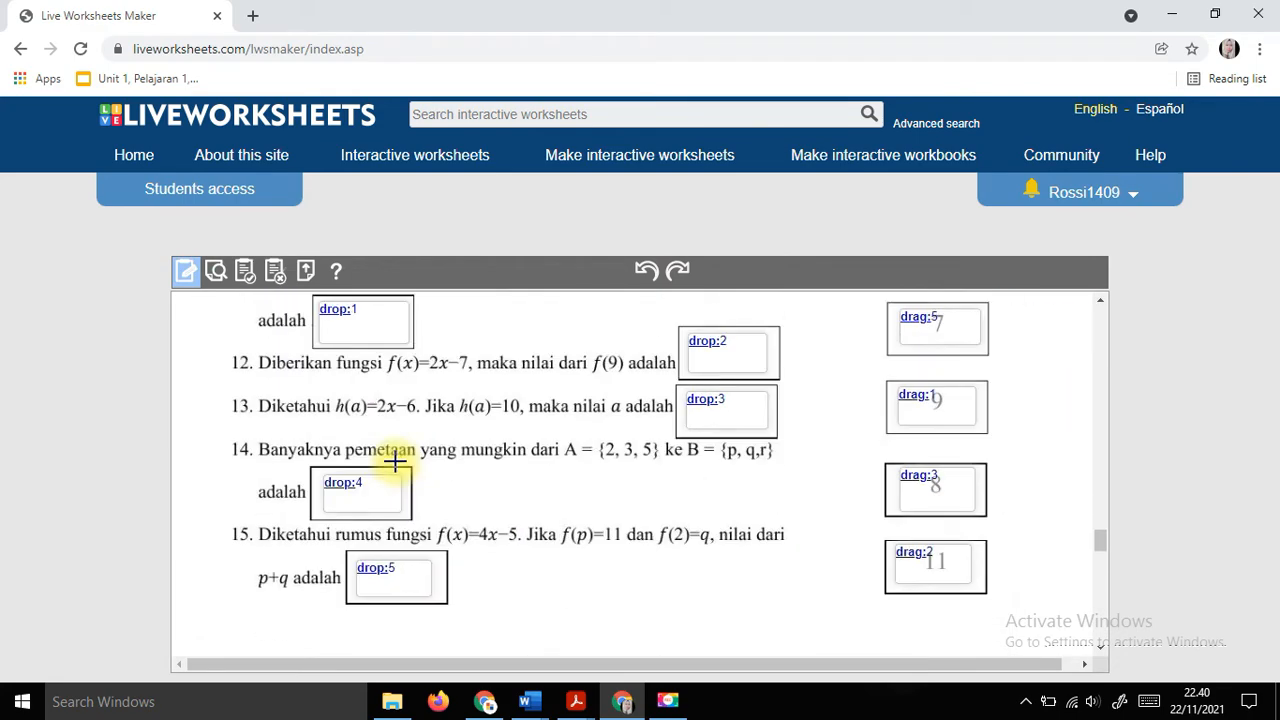
{"action": "scroll", "coordinate": [394, 460], "scroll_direction": "down", "scroll_amount": 4}
{"action": "scroll", "coordinate": [391, 457], "scroll_direction": "up", "scroll_amount": 5}
{"action": "scroll", "coordinate": [388, 457], "scroll_direction": "down", "scroll_amount": 2}
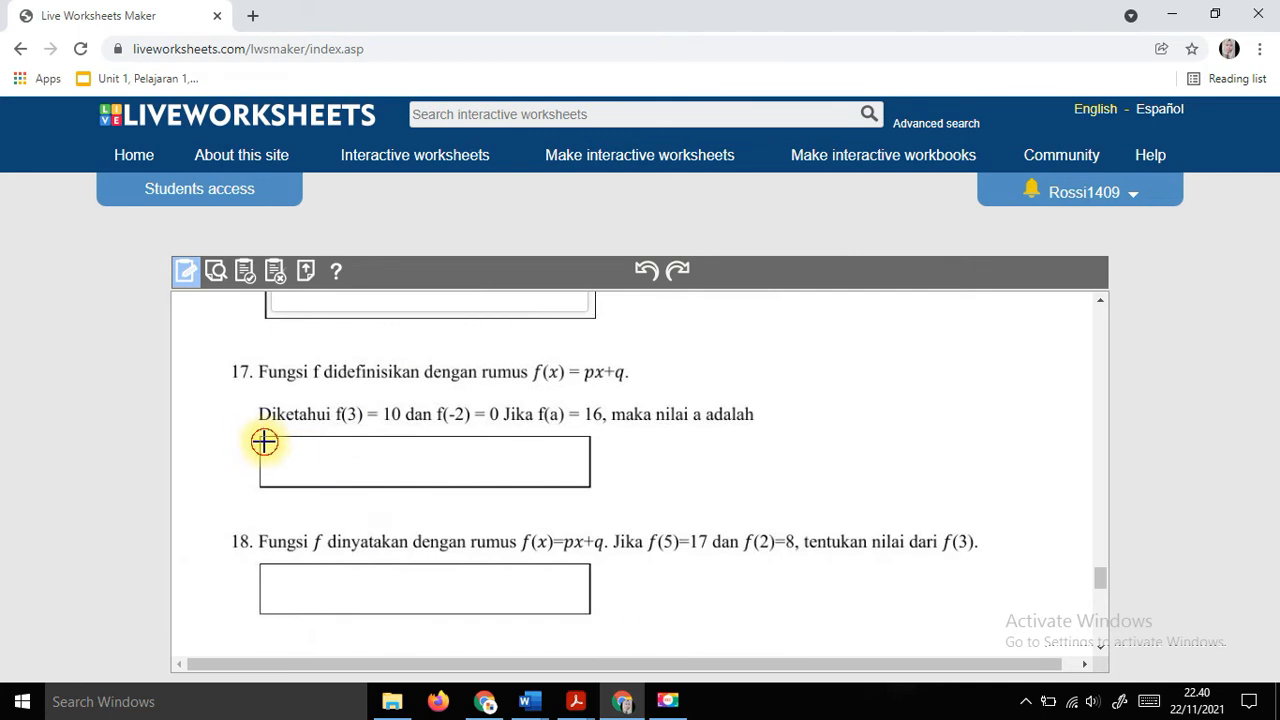
{"action": "mouse_move", "coordinate": [263, 441]}
{"action": "left_mouse_down"}
{"action": "mouse_move", "coordinate": [358, 467]}
{"action": "mouse_move", "coordinate": [589, 480]}
{"action": "left_mouse_up"}
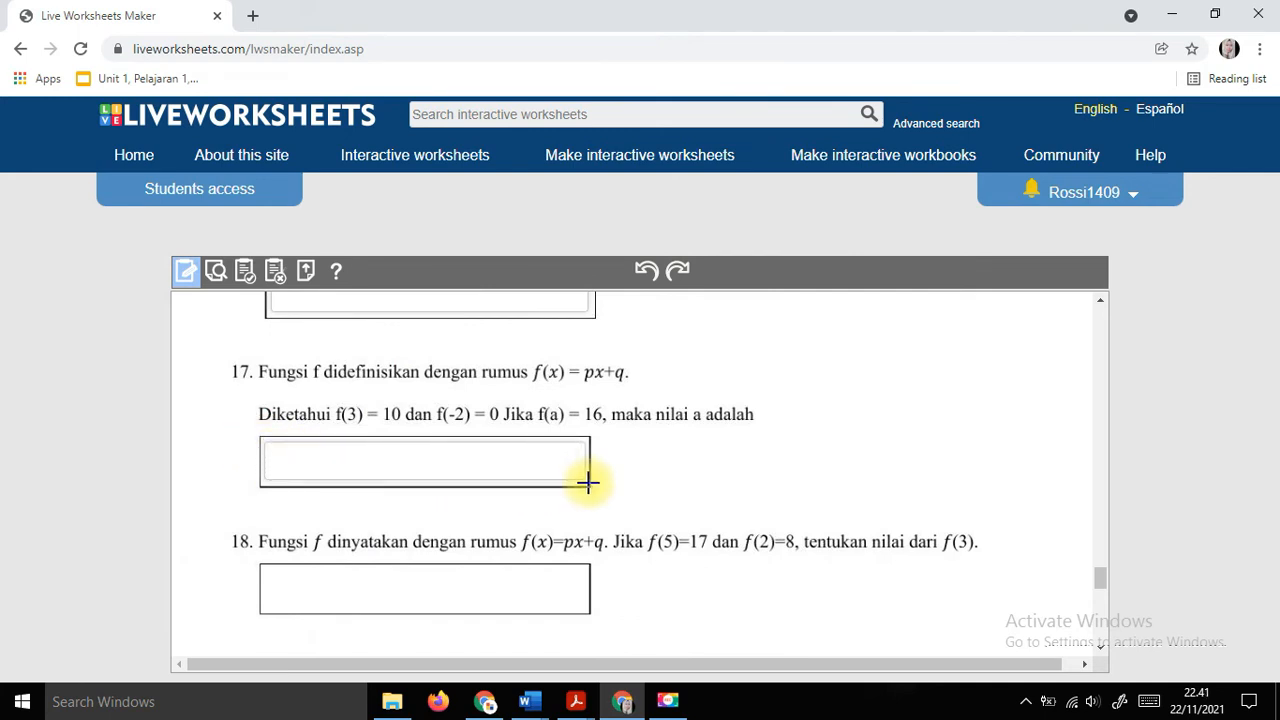
{"action": "left_click", "coordinate": [462, 465]}
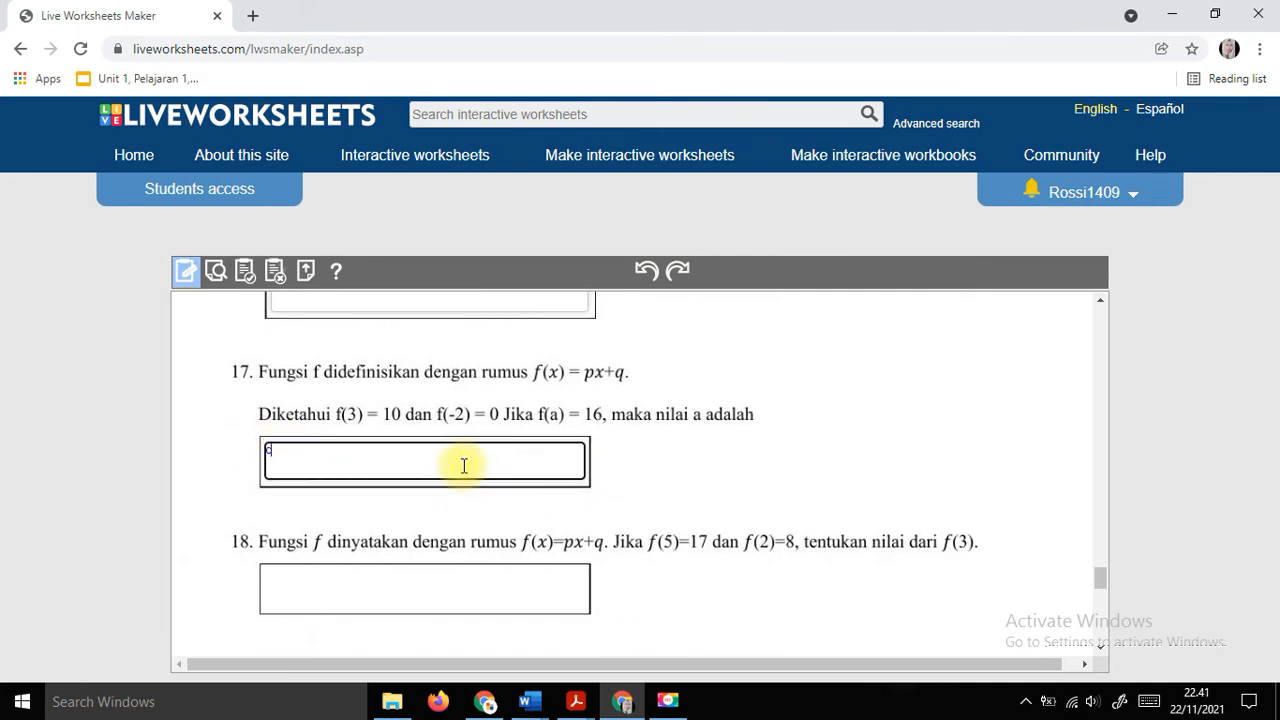
{"action": "type", "text": "choose"}
{"action": "type", "text": "10"}
Add a box in question 18's answer space with the code choose:*11/13/15/17.
{"action": "scroll", "coordinate": [371, 497], "scroll_direction": "down", "scroll_amount": 2}
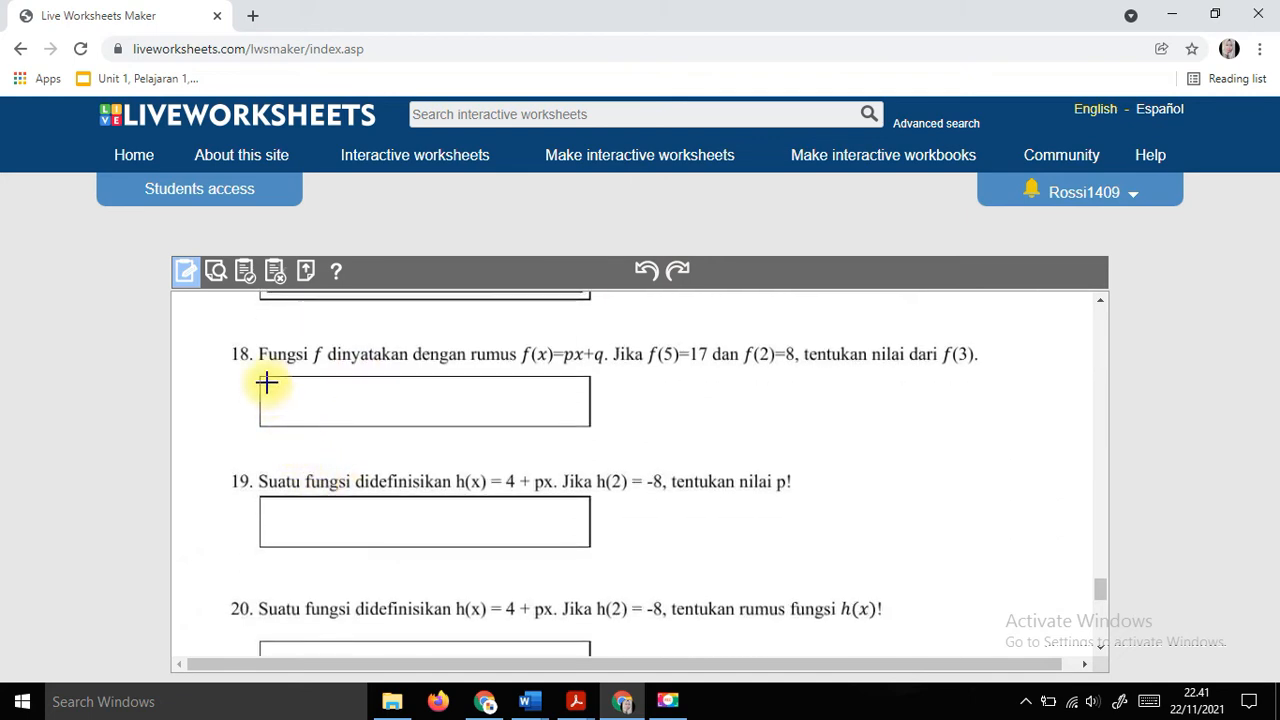
{"action": "left_click_drag", "start_coordinate": [266, 383], "coordinate": [580, 419]}
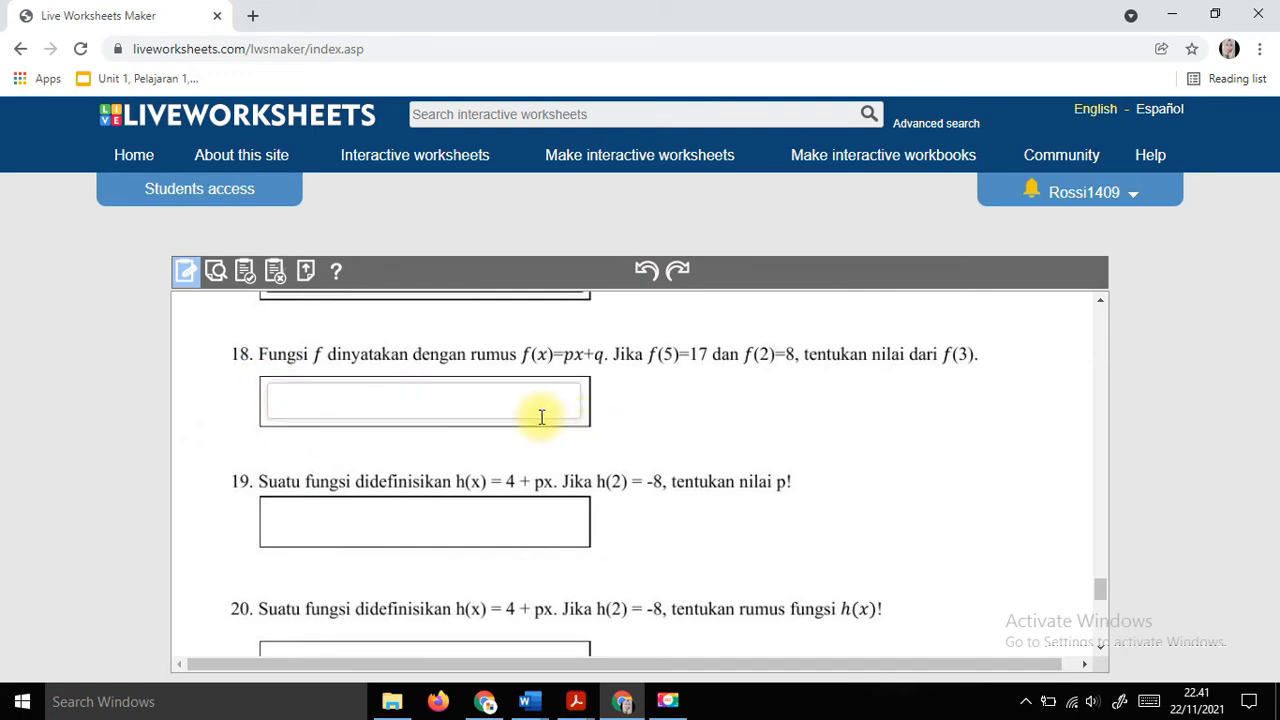
{"action": "left_click", "coordinate": [525, 402]}
{"action": "type", "text": "ch"}
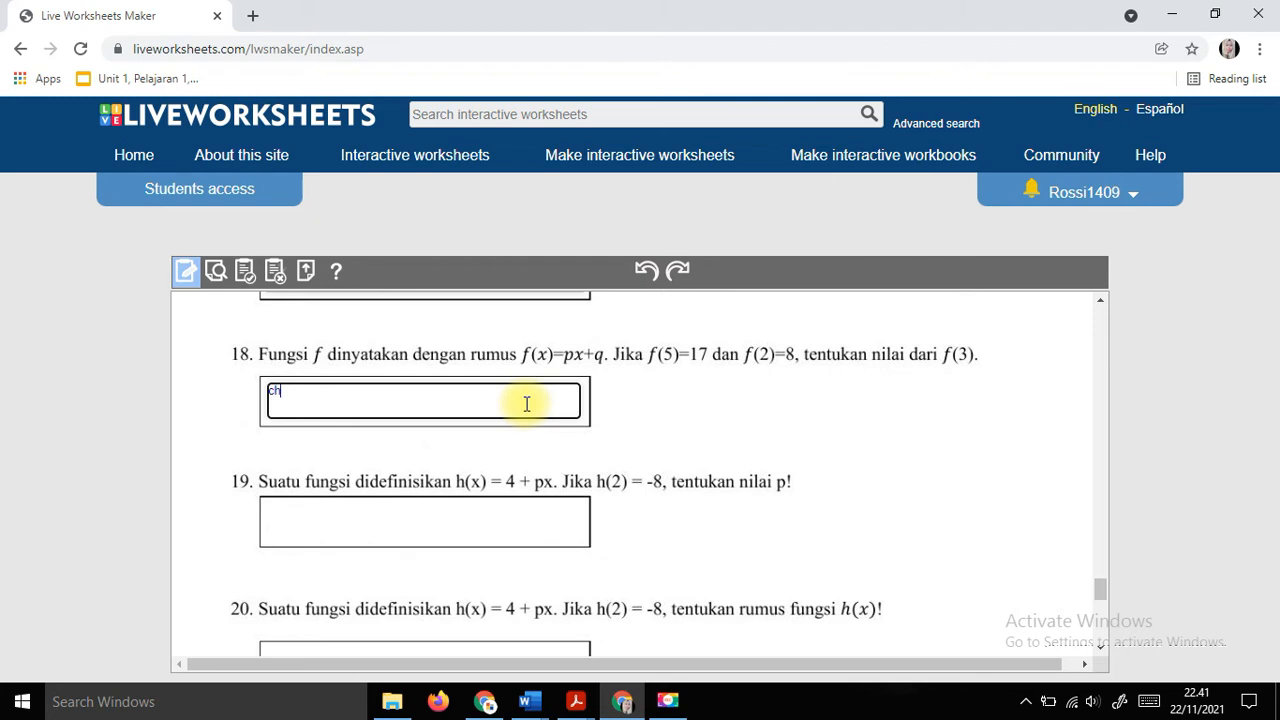
{"action": "type", "text": "oose:*11/13"}
{"action": "type", "text": "/15/17"}
Add a box in question 19's answer space with the code choose:-2/-4/*-6/-8.
{"action": "scroll", "coordinate": [430, 450], "scroll_direction": "down", "scroll_amount": 2}
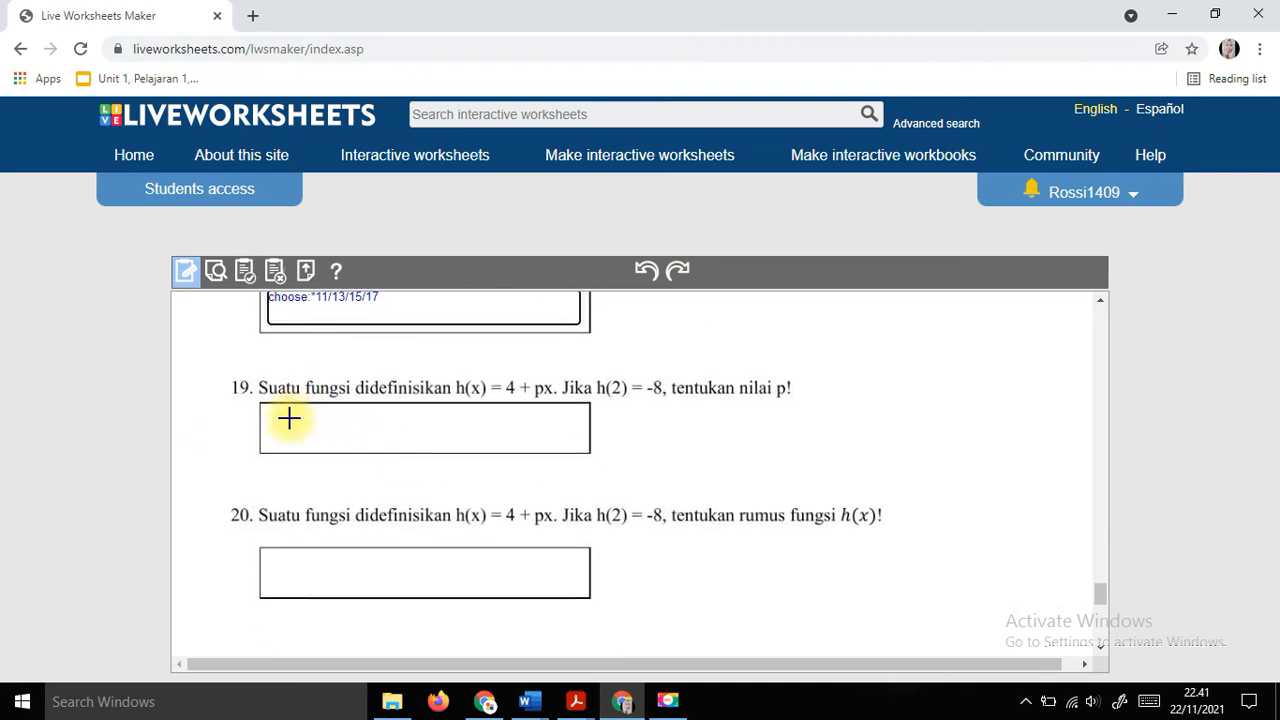
{"action": "left_click_drag", "start_coordinate": [264, 410], "coordinate": [573, 446]}
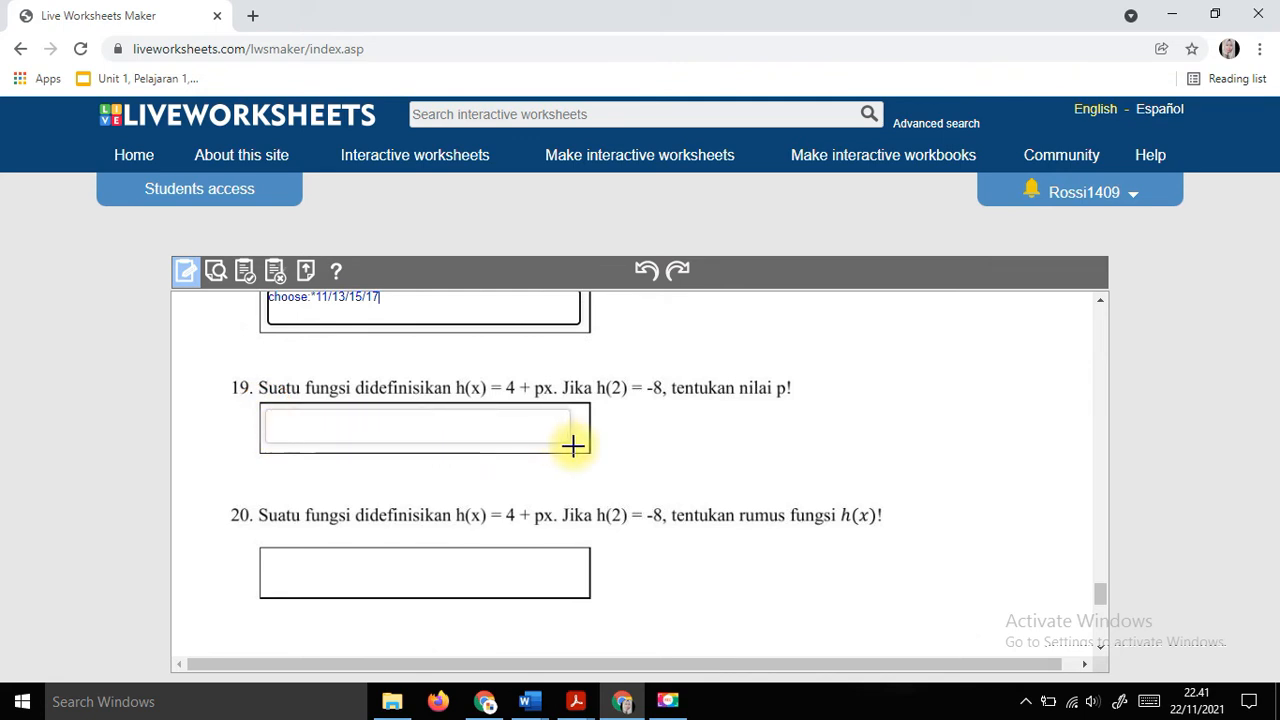
{"action": "left_click", "coordinate": [479, 430]}
{"action": "type", "text": "choose"}
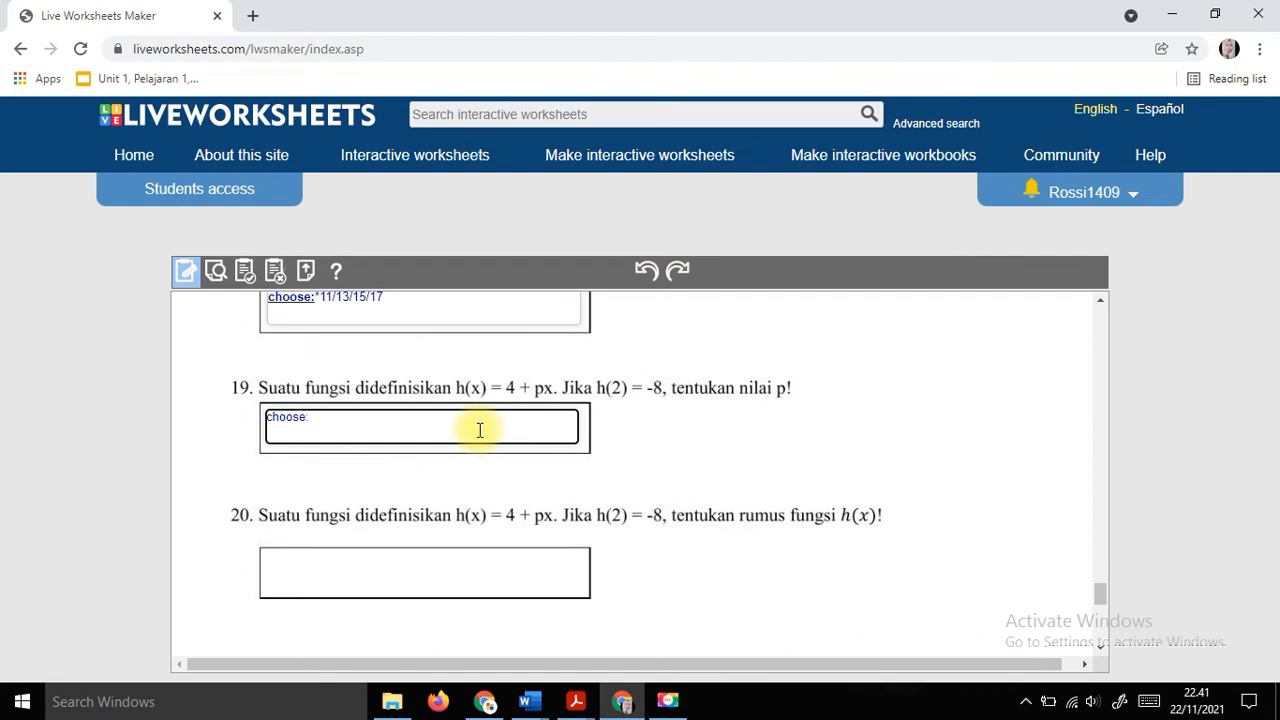
{"action": "type", "text": ":-4"}
{"action": "type", "text": "2/-4"}
{"action": "type", "text": "/*-6"}
{"action": "type", "text": "/-8"}
Add a box in question 20's answer space with the code choose:h(x)=4+6x/*h(x)=4-6x/h(x)=4-2x.
{"action": "scroll", "coordinate": [314, 566], "scroll_direction": "down", "scroll_amount": 1}
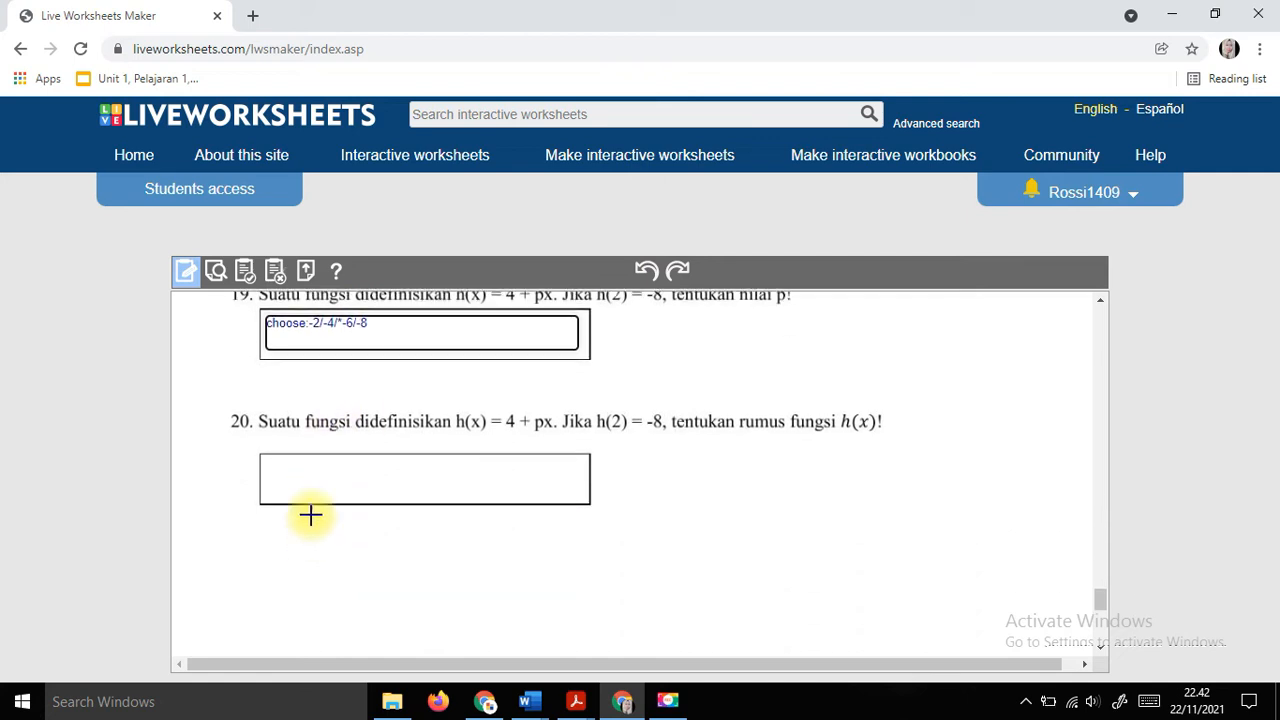
{"action": "left_click_drag", "start_coordinate": [272, 464], "coordinate": [583, 498]}
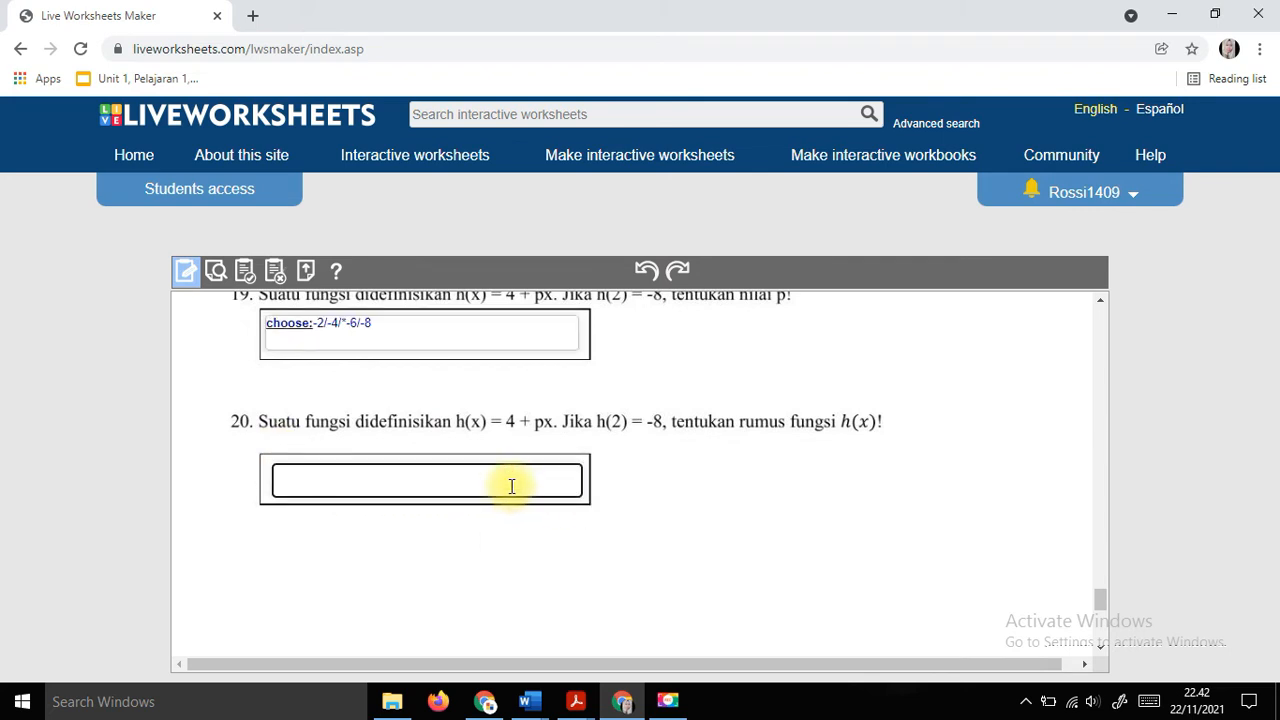
{"action": "type", "text": "choose"}
{"action": "type", "text": ":h(x)=4+6x/*"}
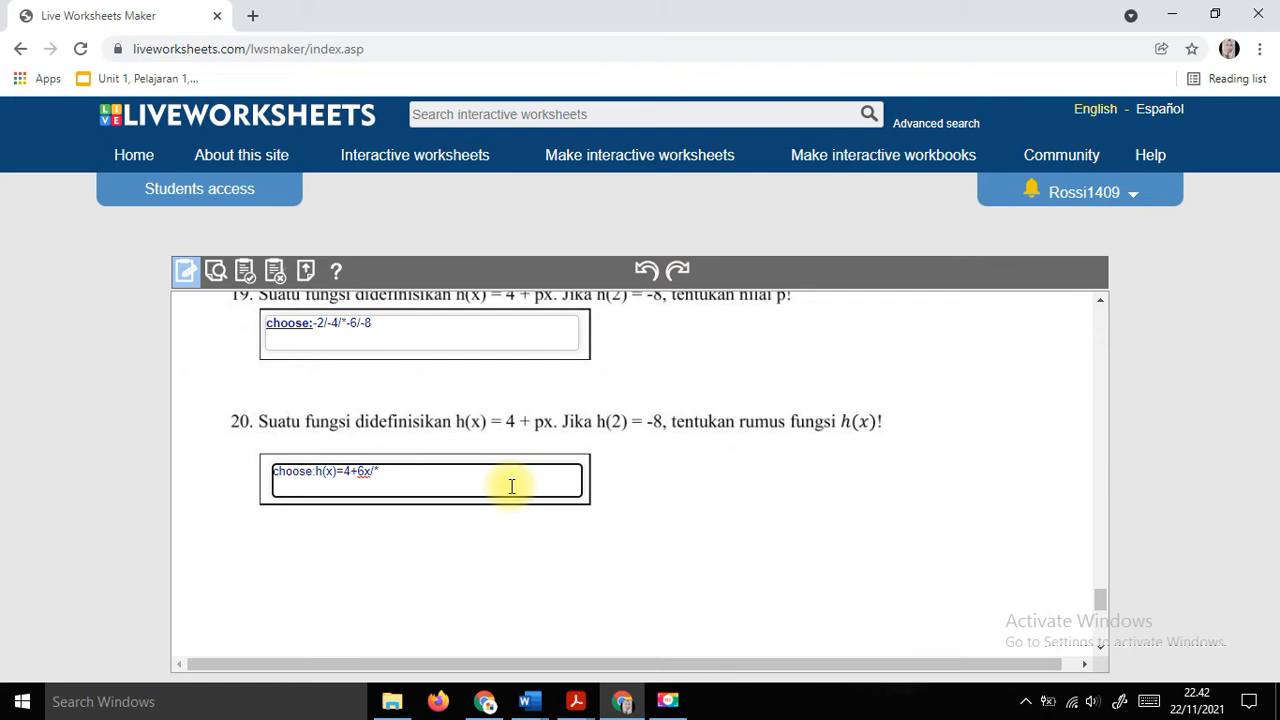
{"action": "type", "text": "h(x)=4-6x/h(x)=4-2x"}
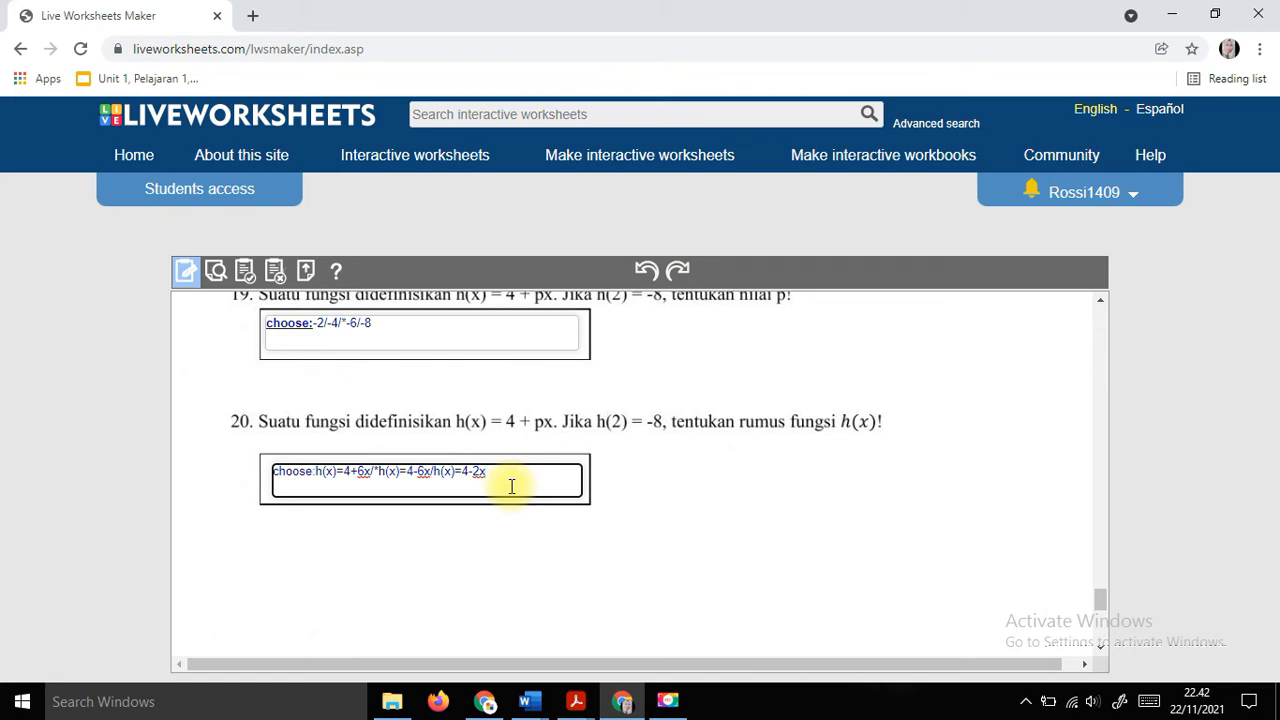
Preview the whole worksheet and examine its answer areas down to question 20, including the options offered for question 19.
{"action": "scroll", "coordinate": [334, 534], "scroll_direction": "down", "scroll_amount": 5}
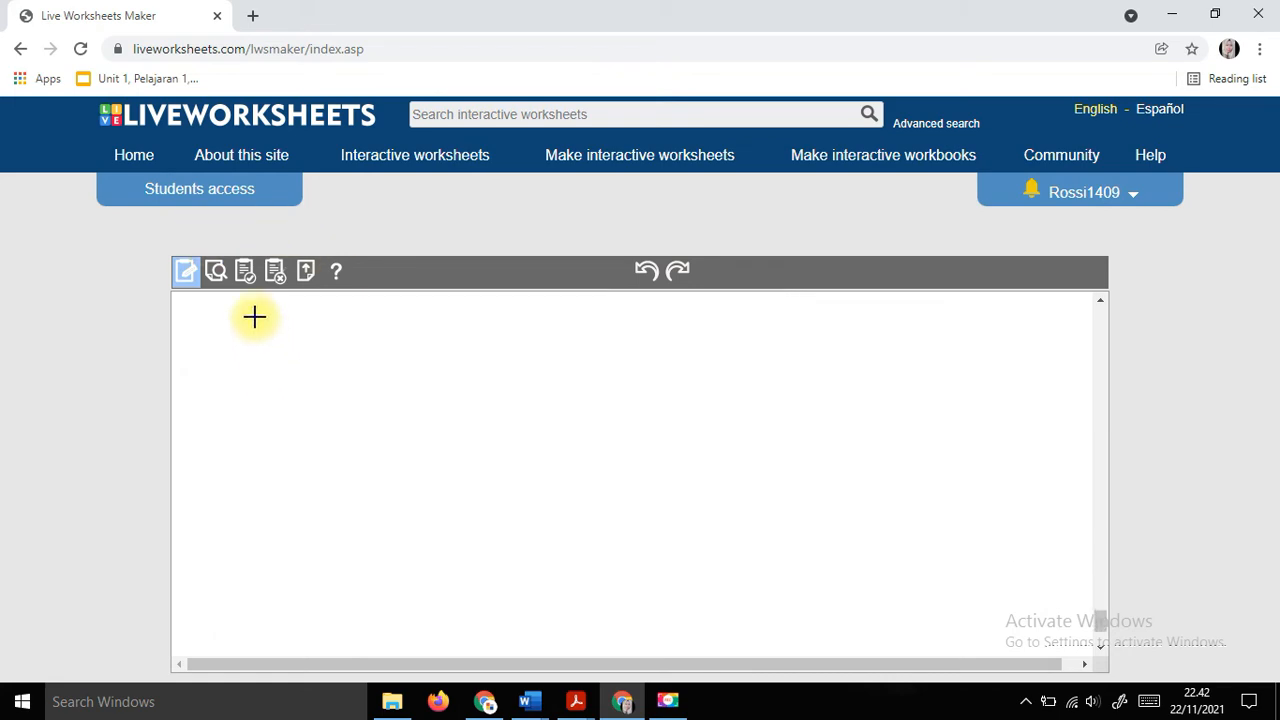
{"action": "left_click", "coordinate": [214, 268]}
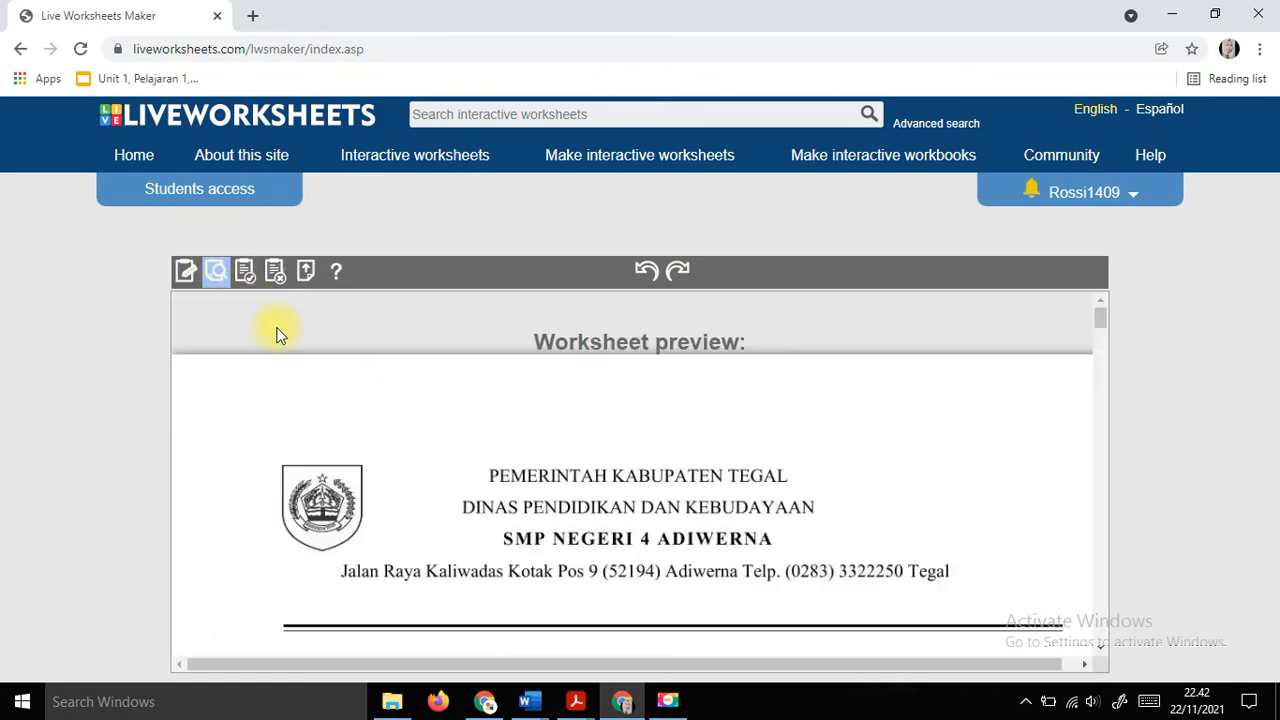
{"action": "scroll", "coordinate": [425, 530], "scroll_direction": "down", "scroll_amount": 3}
{"action": "scroll", "coordinate": [425, 530], "scroll_direction": "down", "scroll_amount": 15}
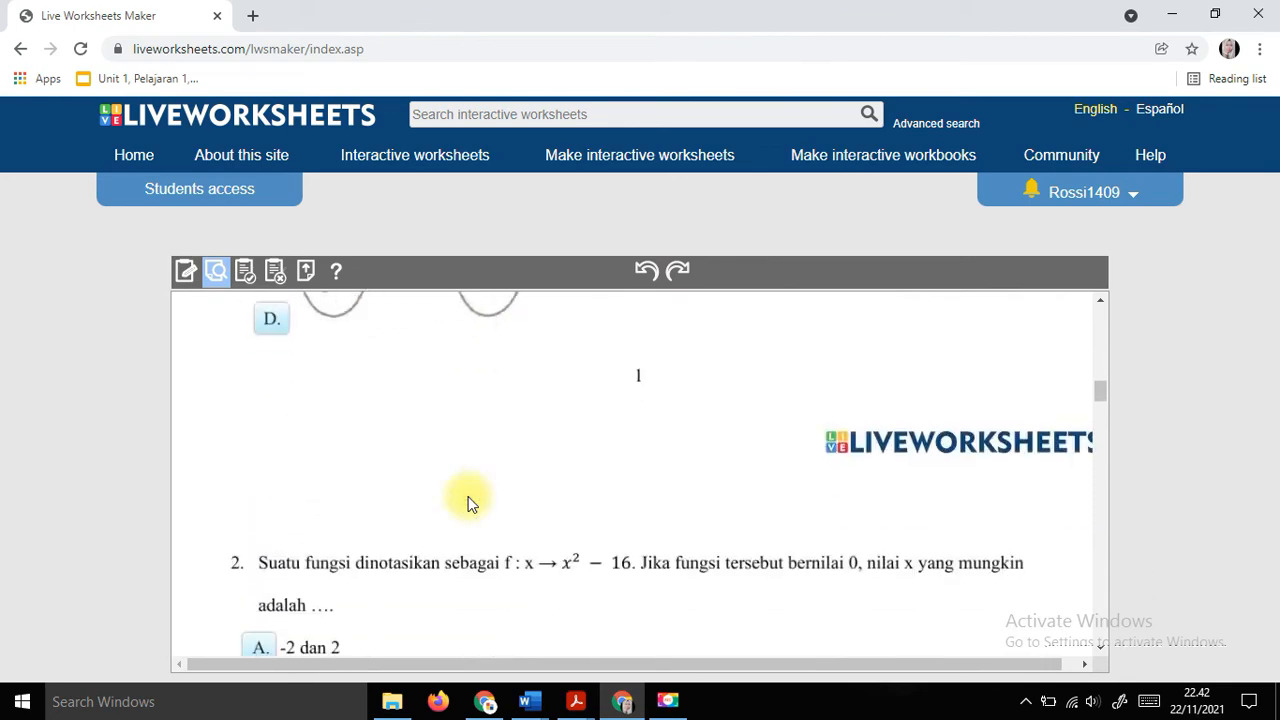
{"action": "scroll", "coordinate": [470, 505], "scroll_direction": "down", "scroll_amount": 12}
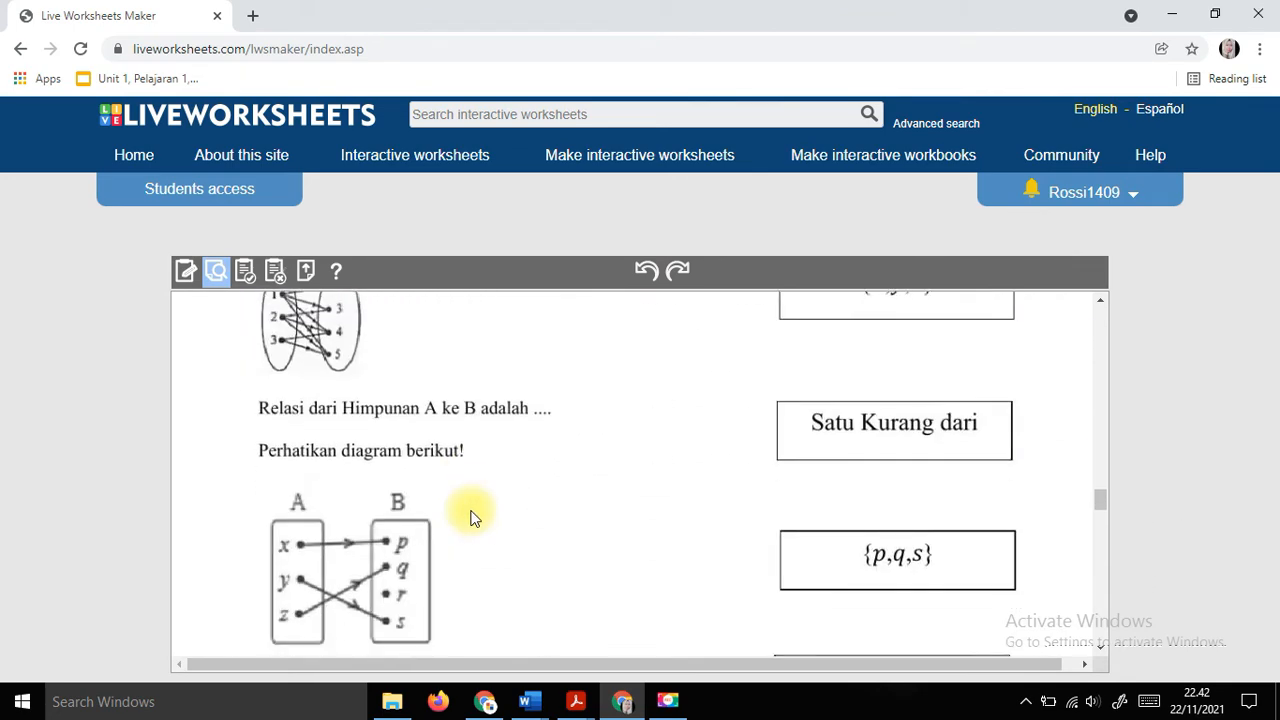
{"action": "scroll", "coordinate": [470, 517], "scroll_direction": "down", "scroll_amount": 3}
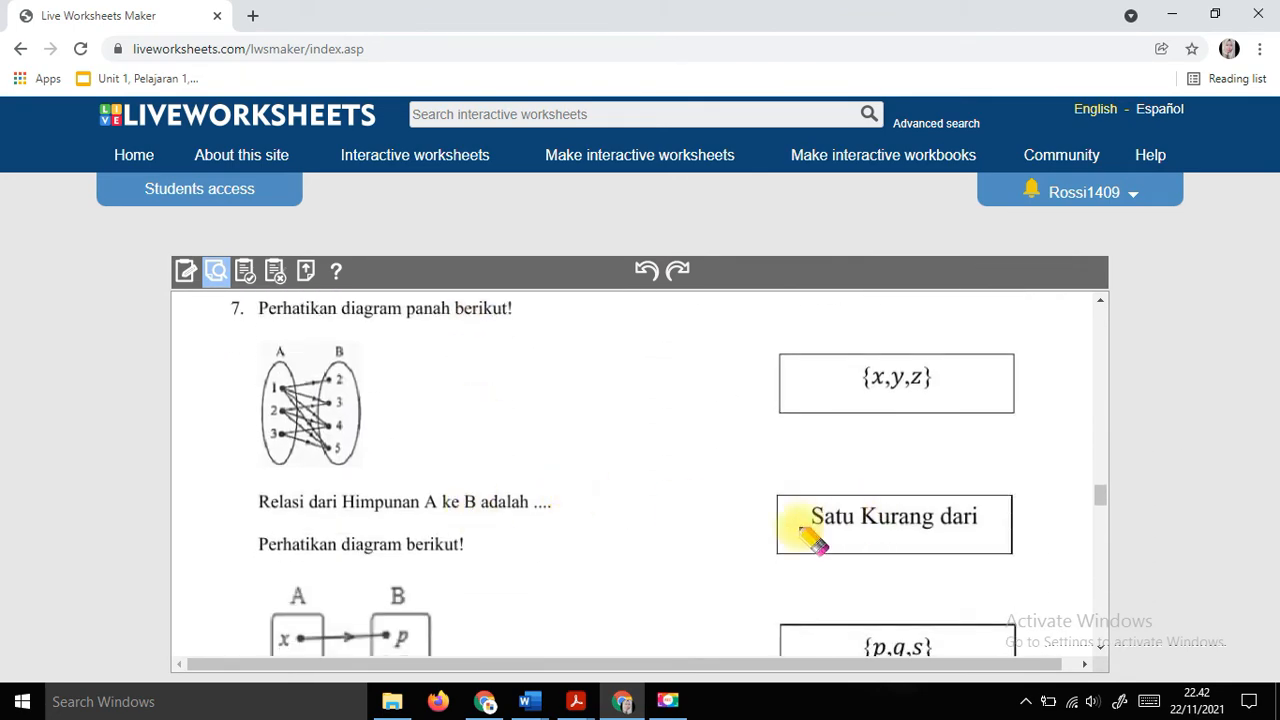
{"action": "scroll", "coordinate": [653, 556], "scroll_direction": "down", "scroll_amount": 4}
{"action": "scroll", "coordinate": [620, 545], "scroll_direction": "down", "scroll_amount": 5}
{"action": "scroll", "coordinate": [694, 443], "scroll_direction": "down", "scroll_amount": 5}
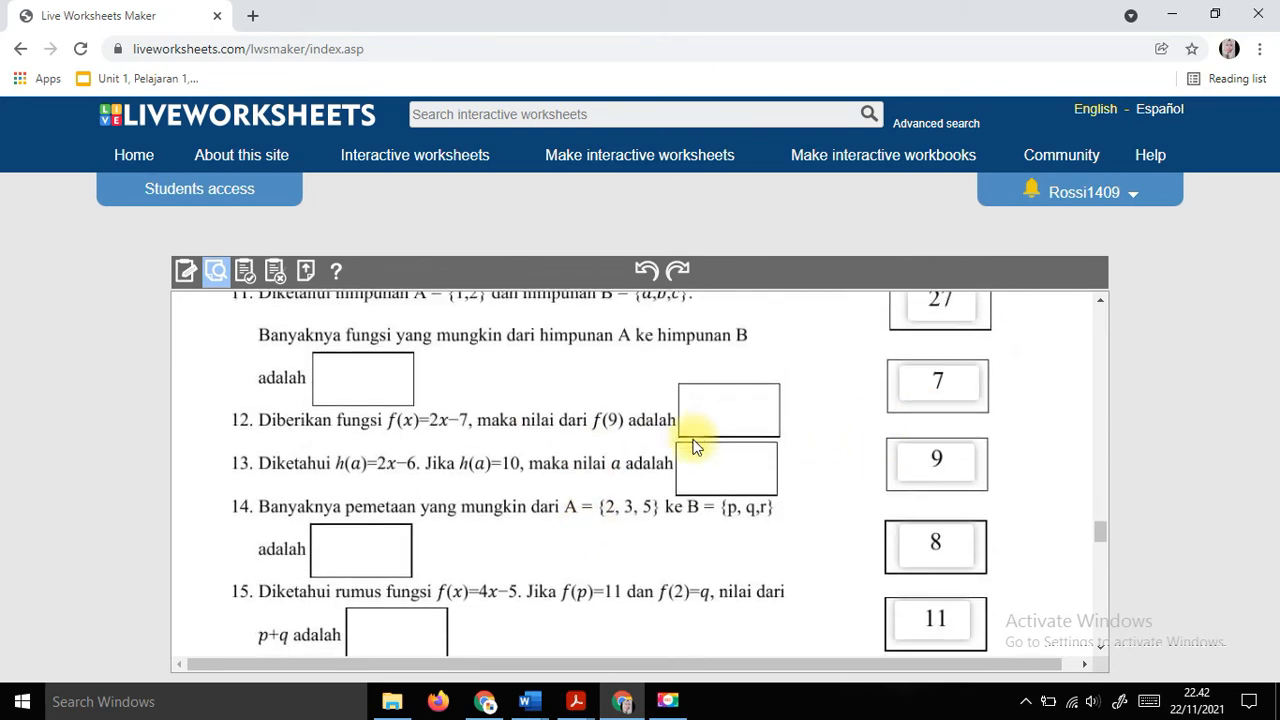
{"action": "scroll", "coordinate": [690, 453], "scroll_direction": "down", "scroll_amount": 5}
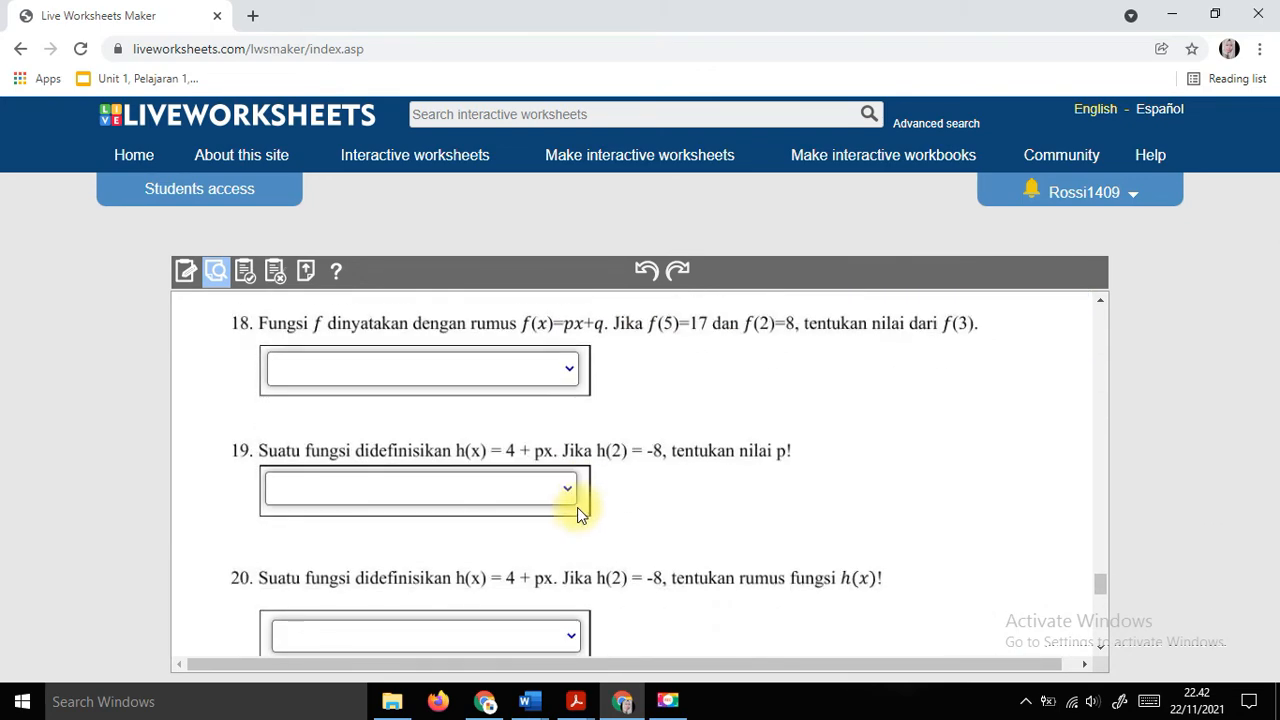
{"action": "left_click", "coordinate": [568, 488]}
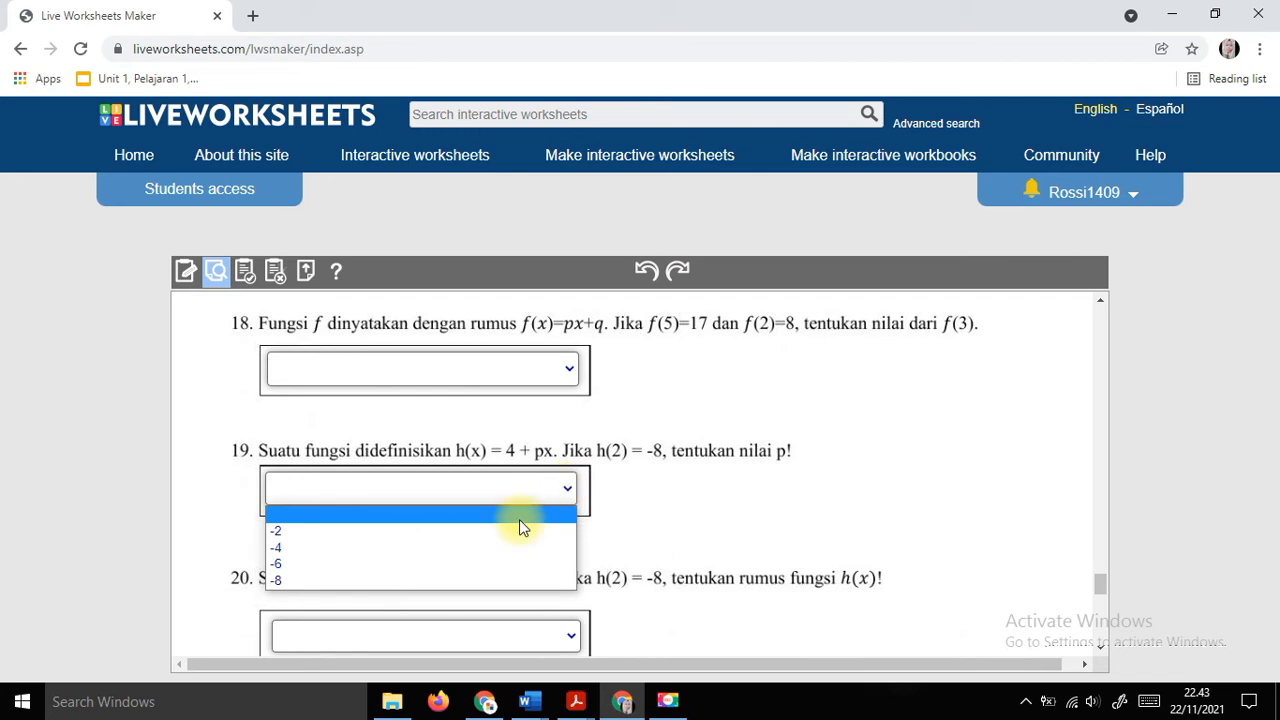
{"action": "scroll", "coordinate": [629, 592], "scroll_direction": "down", "scroll_amount": 1}
{"action": "scroll", "coordinate": [629, 593], "scroll_direction": "down", "scroll_amount": 1}
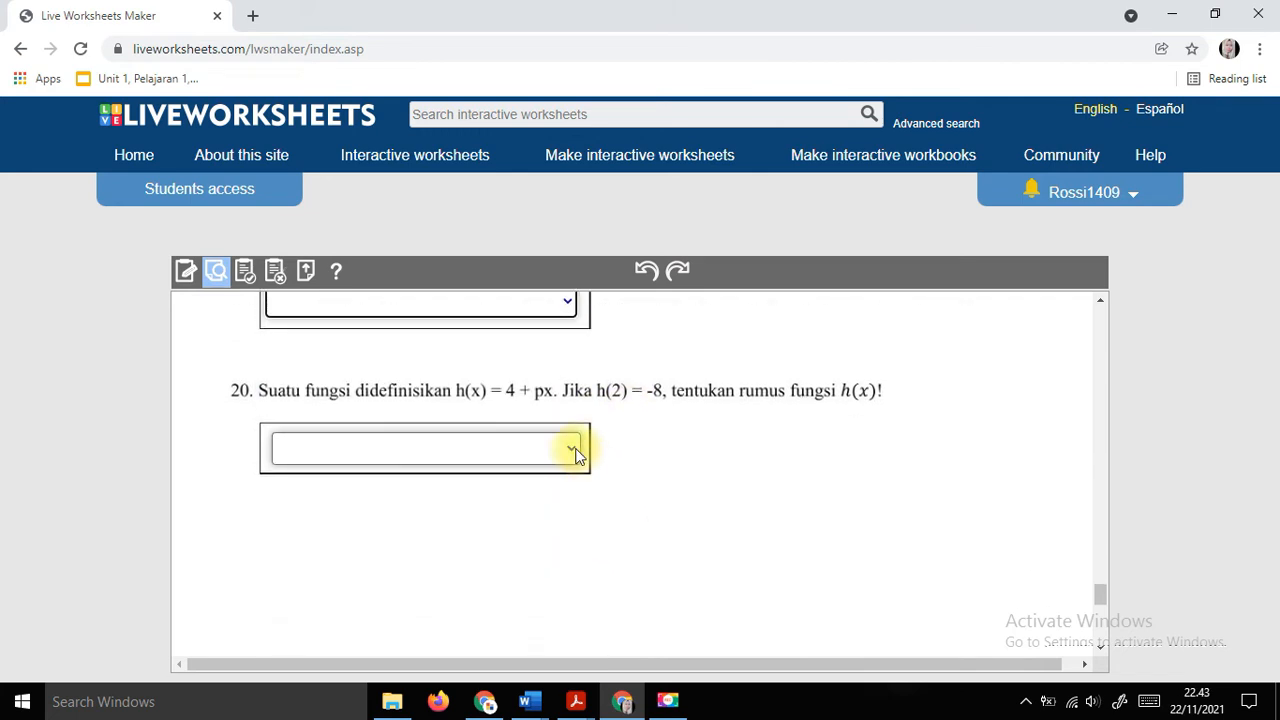
{"action": "scroll", "coordinate": [575, 452], "scroll_direction": "up", "scroll_amount": 5}
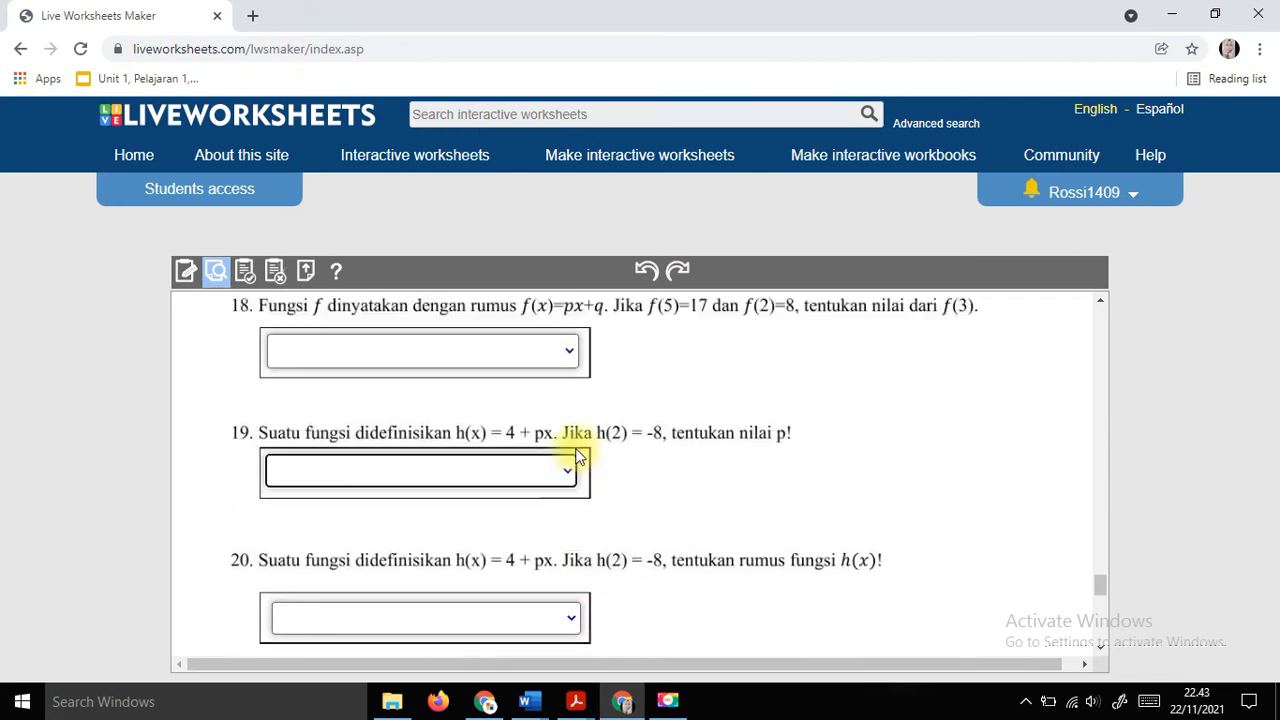
Start saving the worksheet as shared with other teachers and give it the title ULANGAN HARIAN 2 MATEMATIKA.
{"action": "left_click", "coordinate": [240, 280]}
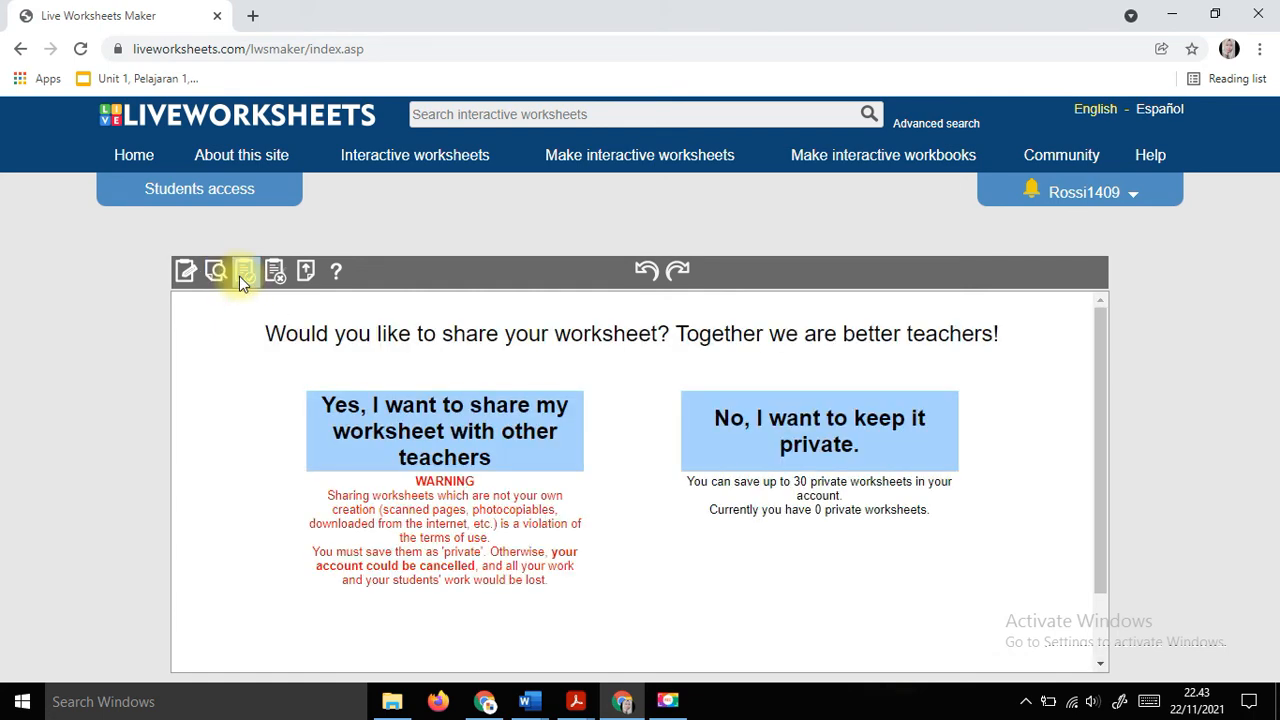
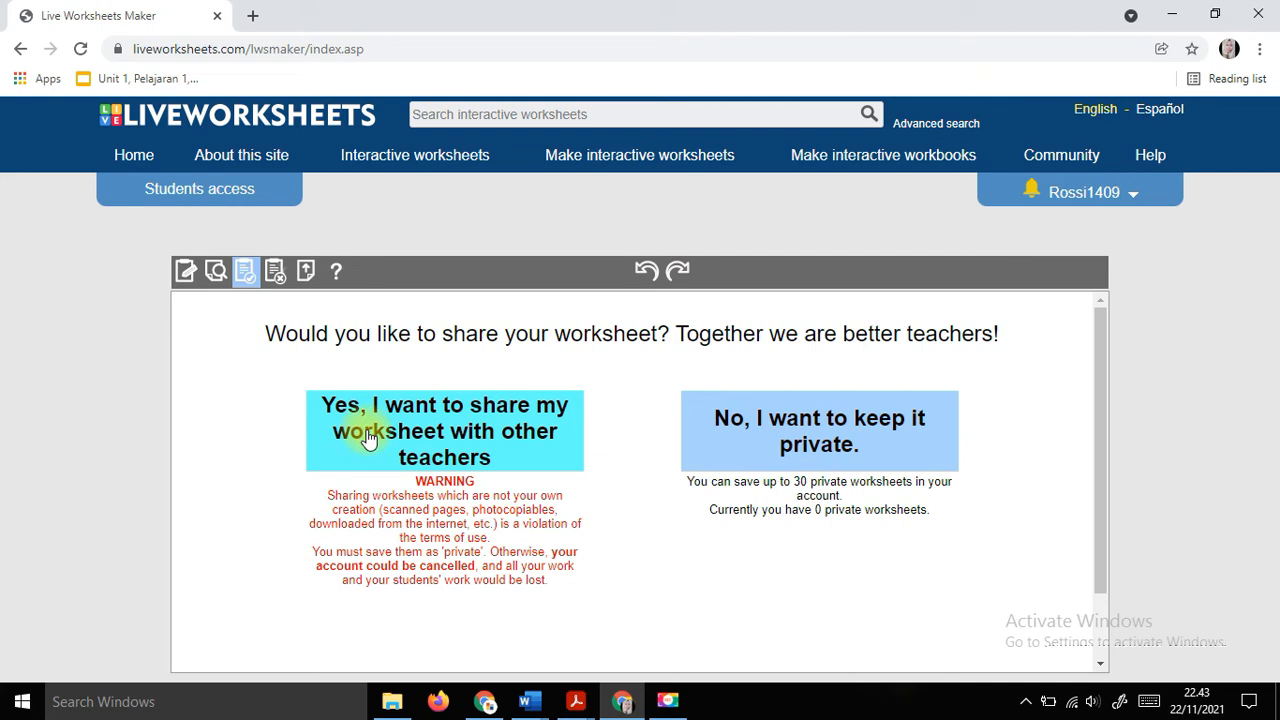
{"action": "left_click", "coordinate": [368, 437]}
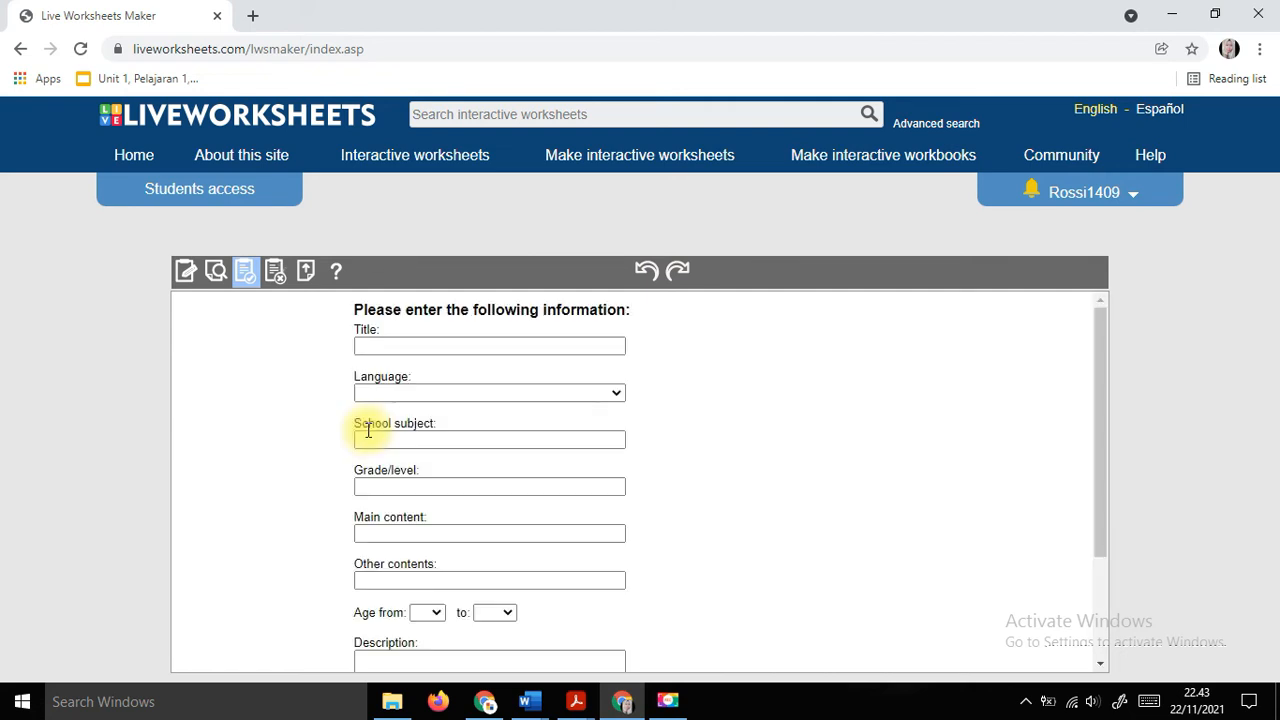
{"action": "left_click", "coordinate": [401, 342]}
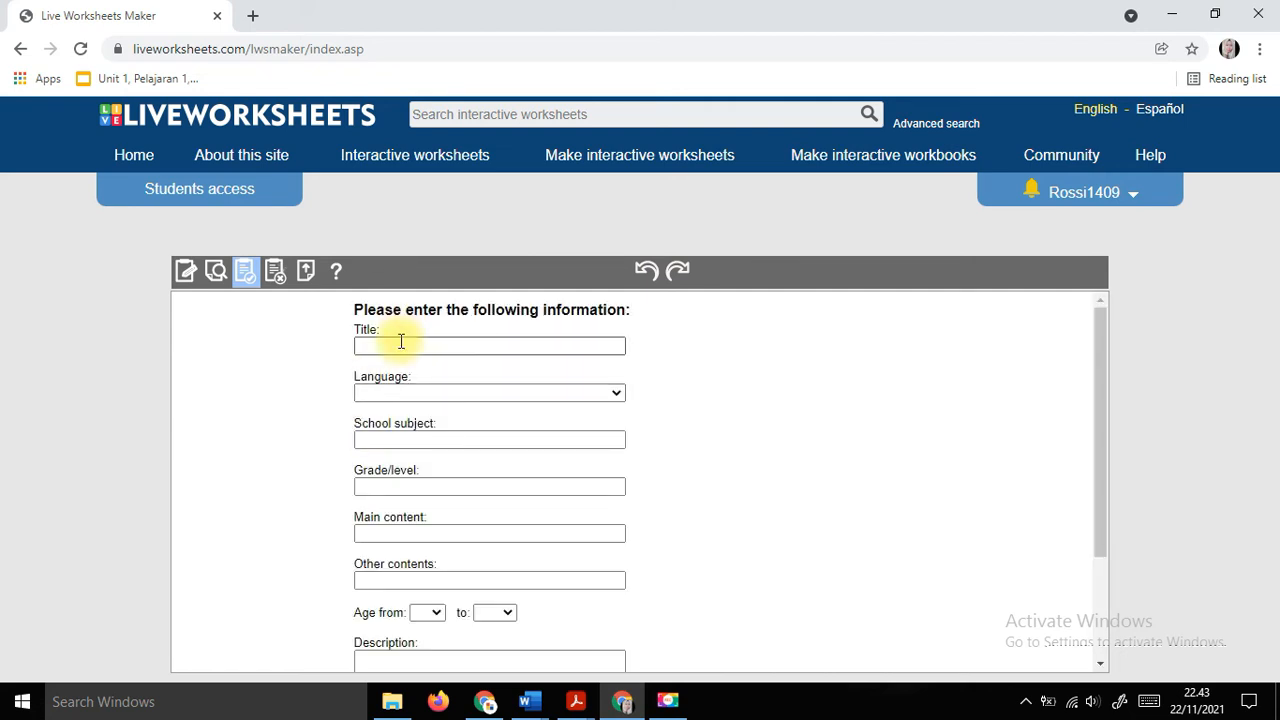
{"action": "left_click", "coordinate": [401, 342]}
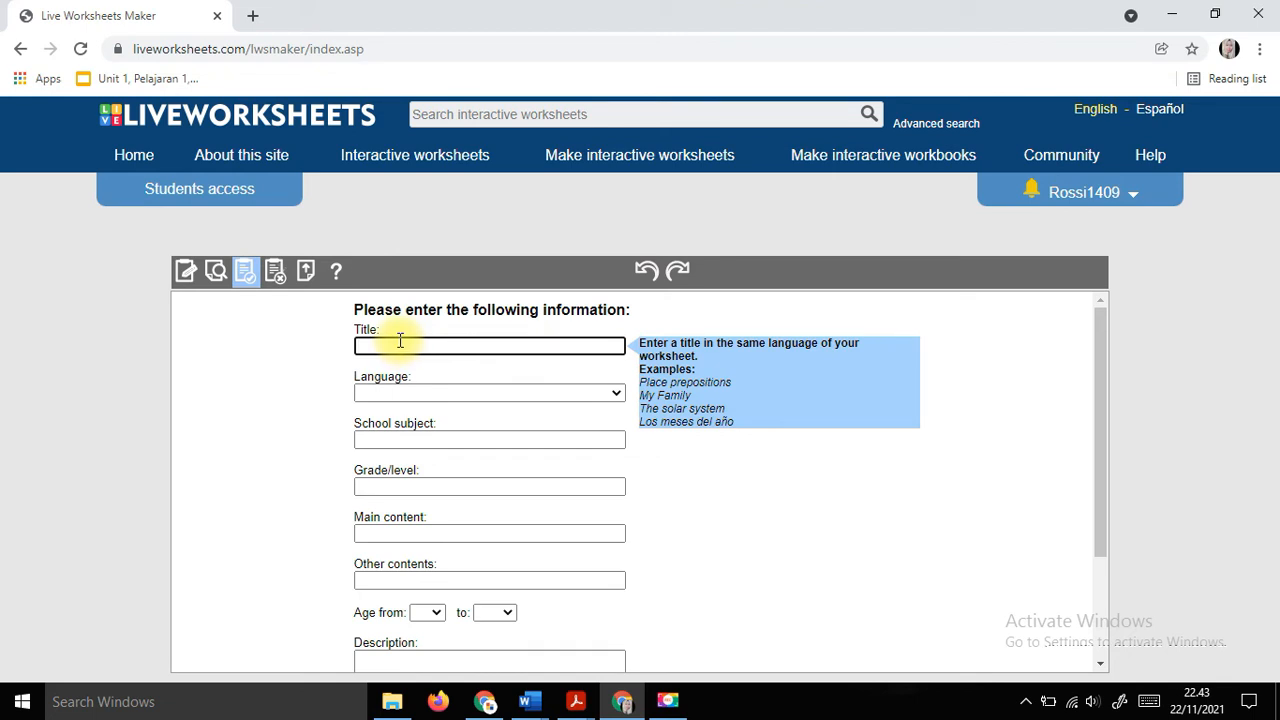
{"action": "type", "text": "ULANGAN HARIAN 2 MATEMATIKA"}
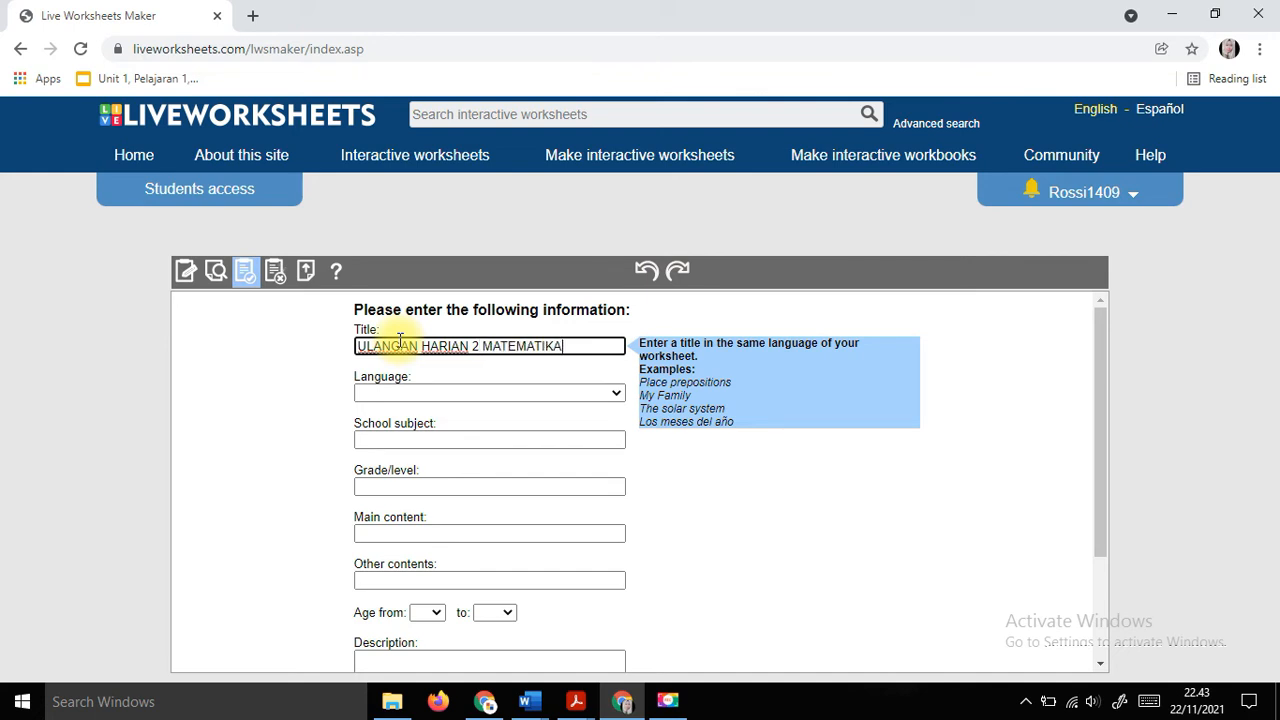
Set the worksheet's language to Indonesian and enter SMPN 4 ADIWERNA as the school subject.
{"action": "left_click", "coordinate": [597, 393]}
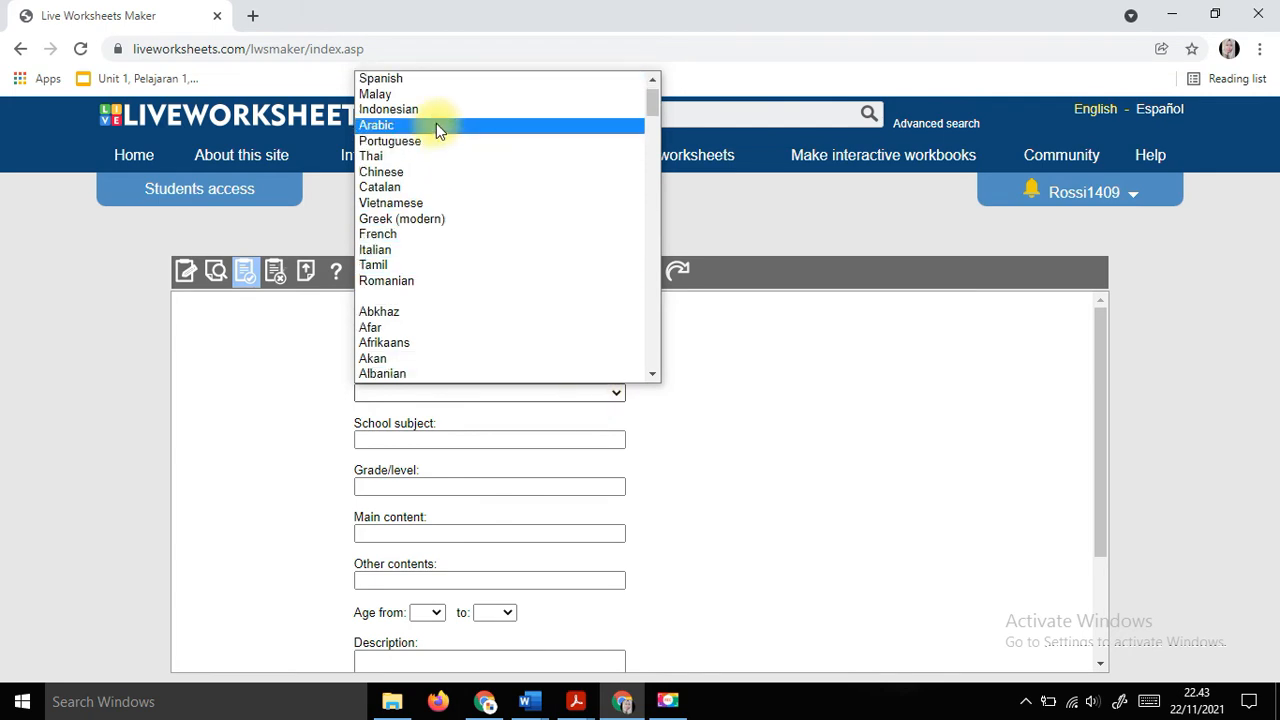
{"action": "left_click", "coordinate": [436, 110]}
{"action": "scroll", "coordinate": [443, 349], "scroll_direction": "down", "scroll_amount": 1}
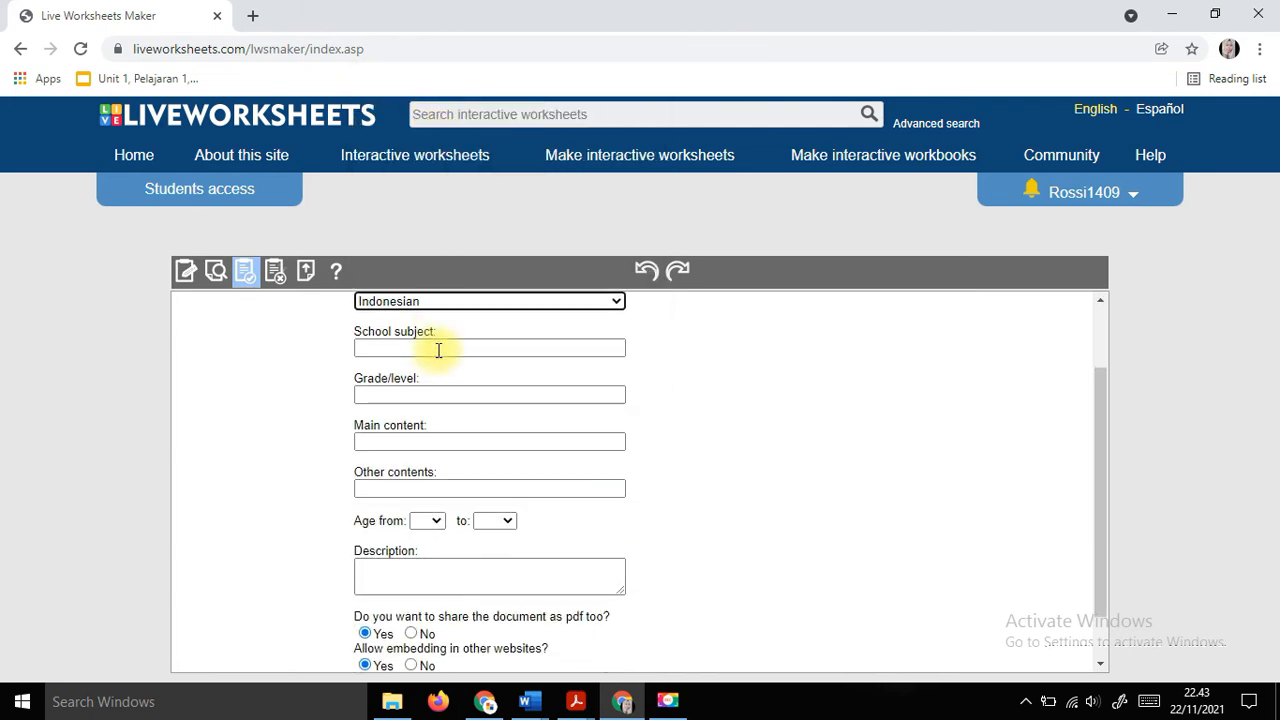
{"action": "scroll", "coordinate": [420, 337], "scroll_direction": "up", "scroll_amount": 1}
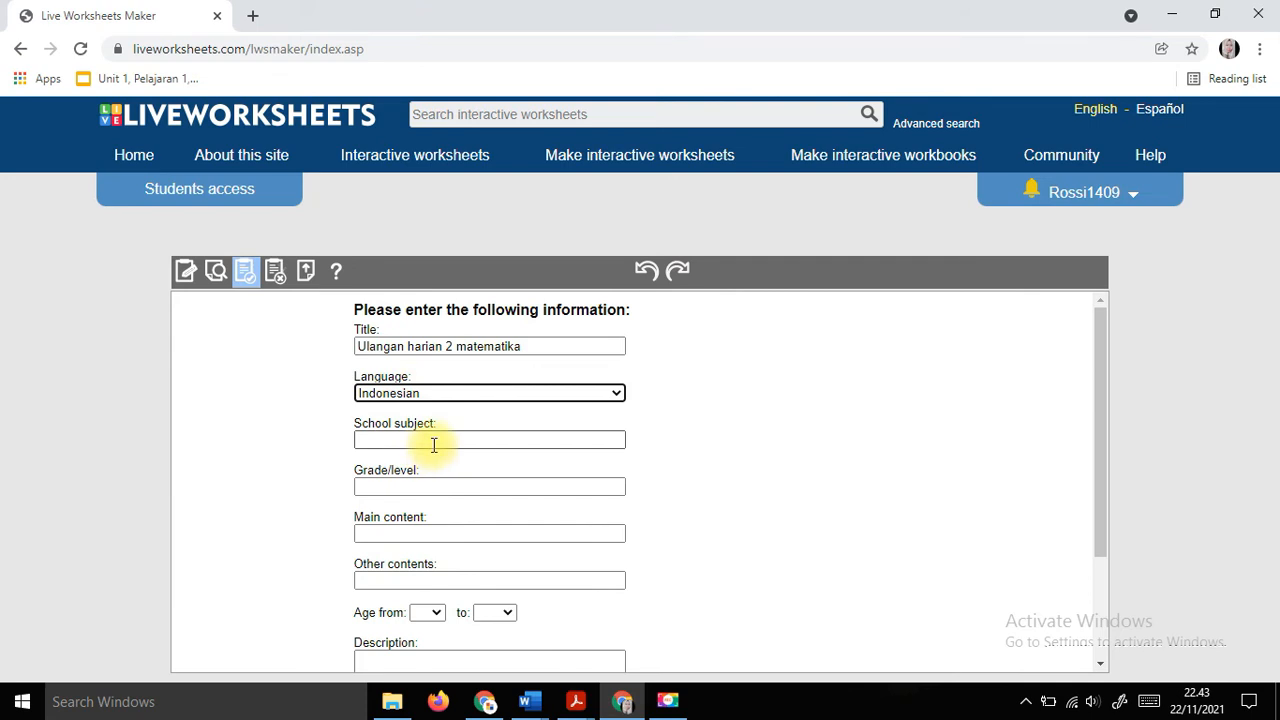
{"action": "left_click", "coordinate": [432, 446]}
{"action": "type", "text": "SMP"}
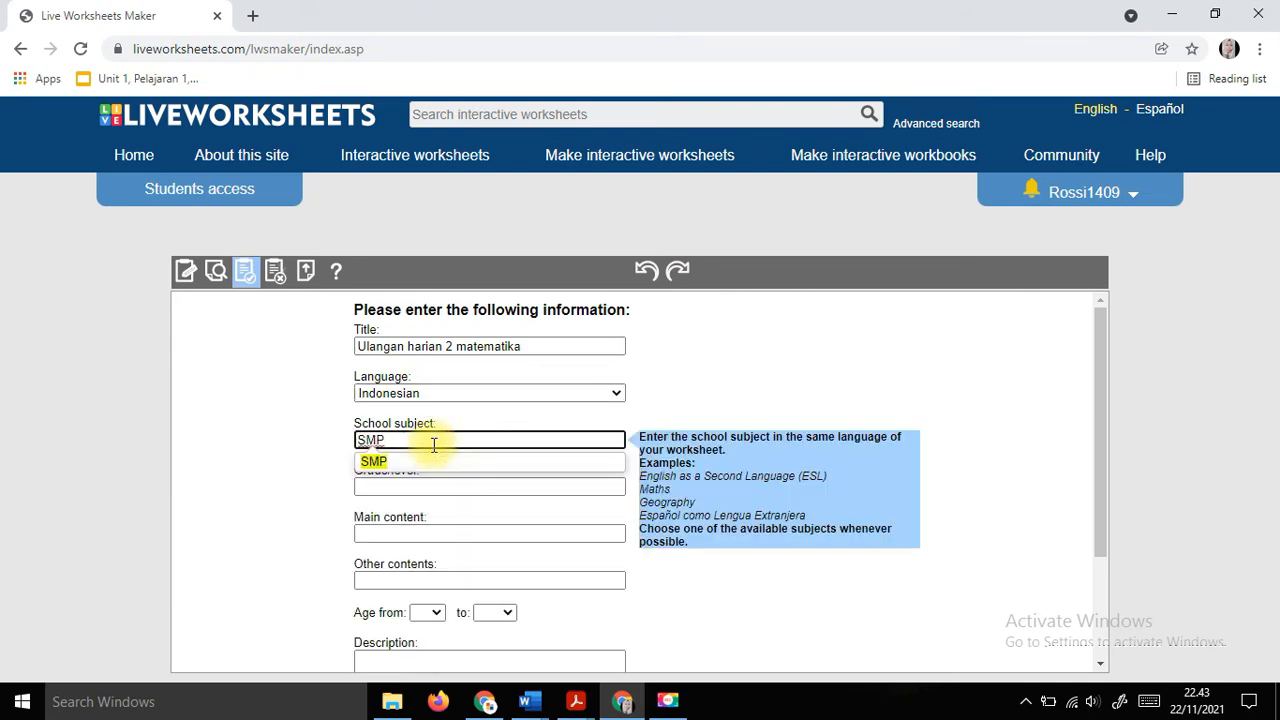
{"action": "type", "text": "N 4 AD"}
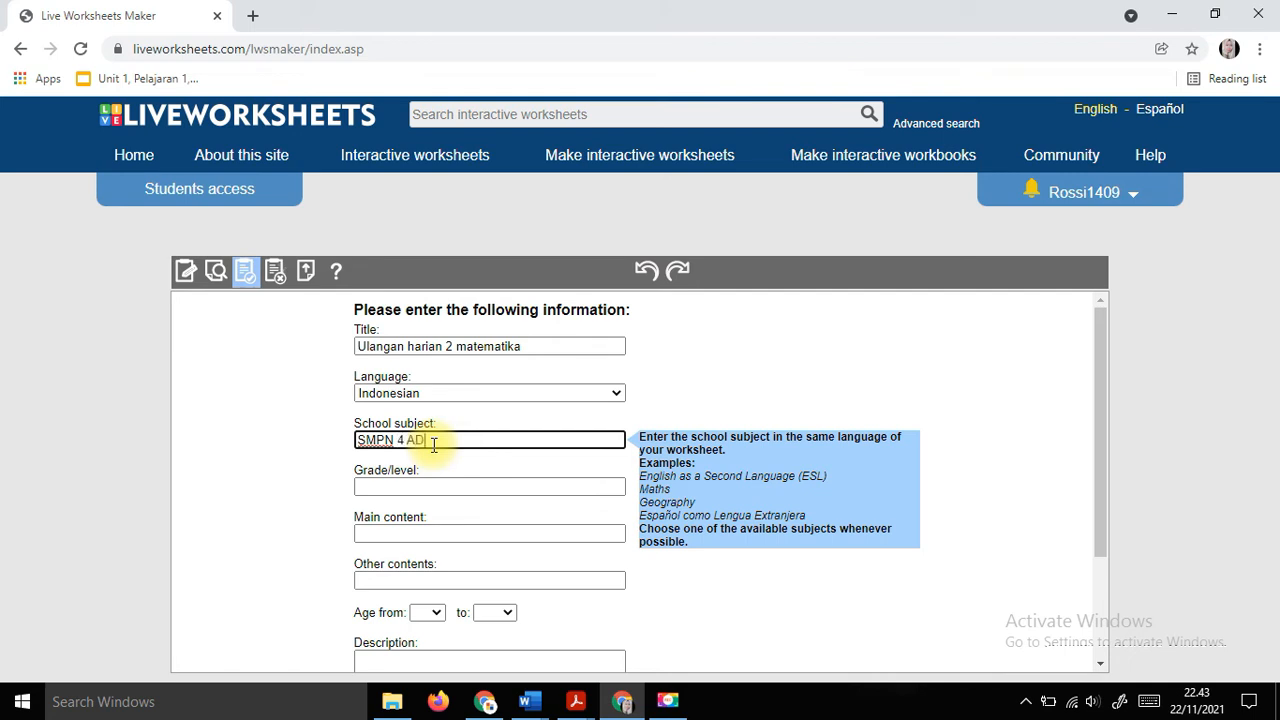
{"action": "type", "text": "IWERNA"}
Enter 8 as the grade/level and RELASI DAN FUNGSI as both the main content and the other contents.
{"action": "left_click", "coordinate": [403, 486]}
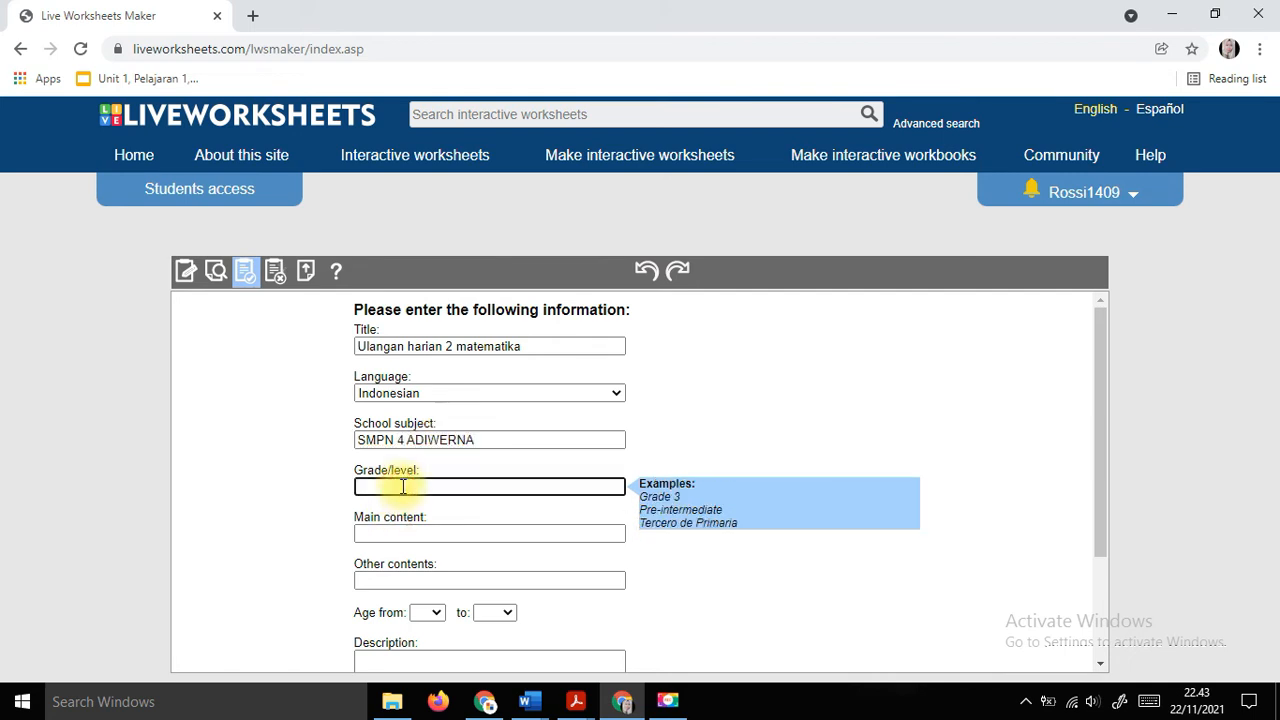
{"action": "type", "text": "8"}
{"action": "left_click", "coordinate": [391, 533]}
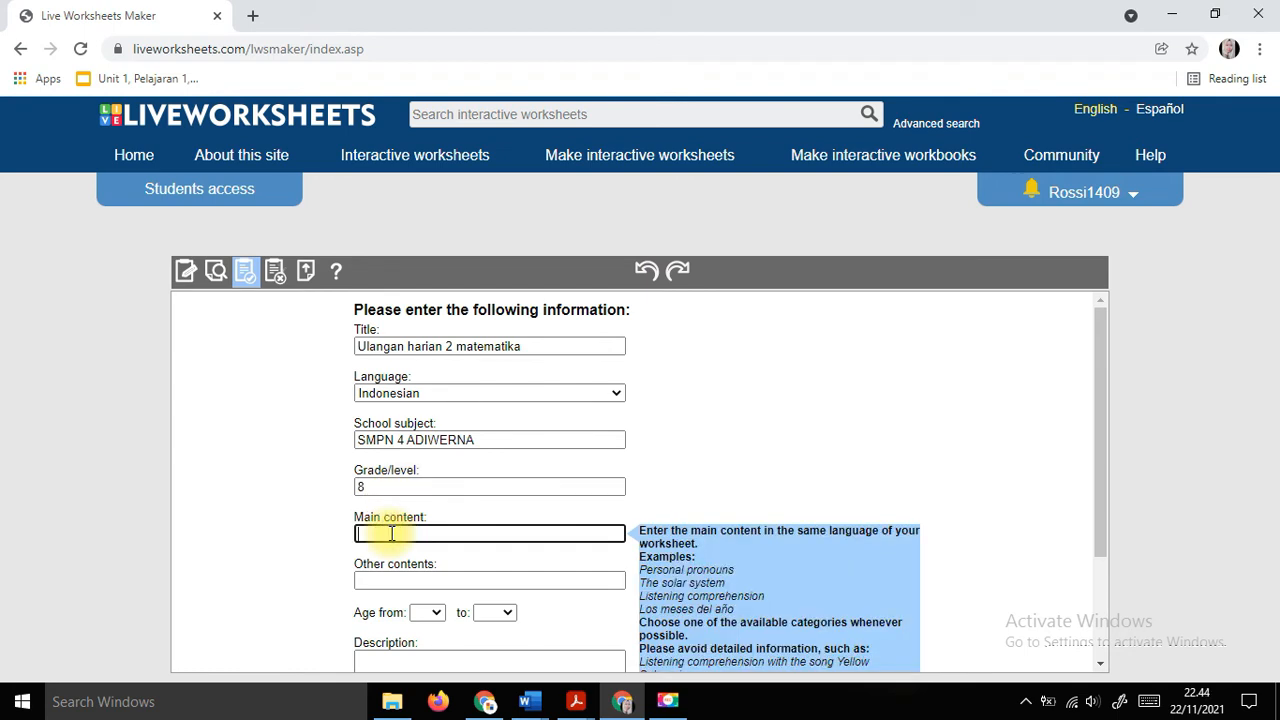
{"action": "type", "text": "RELASI DAN FUNGSI"}
{"action": "left_click", "coordinate": [369, 580]}
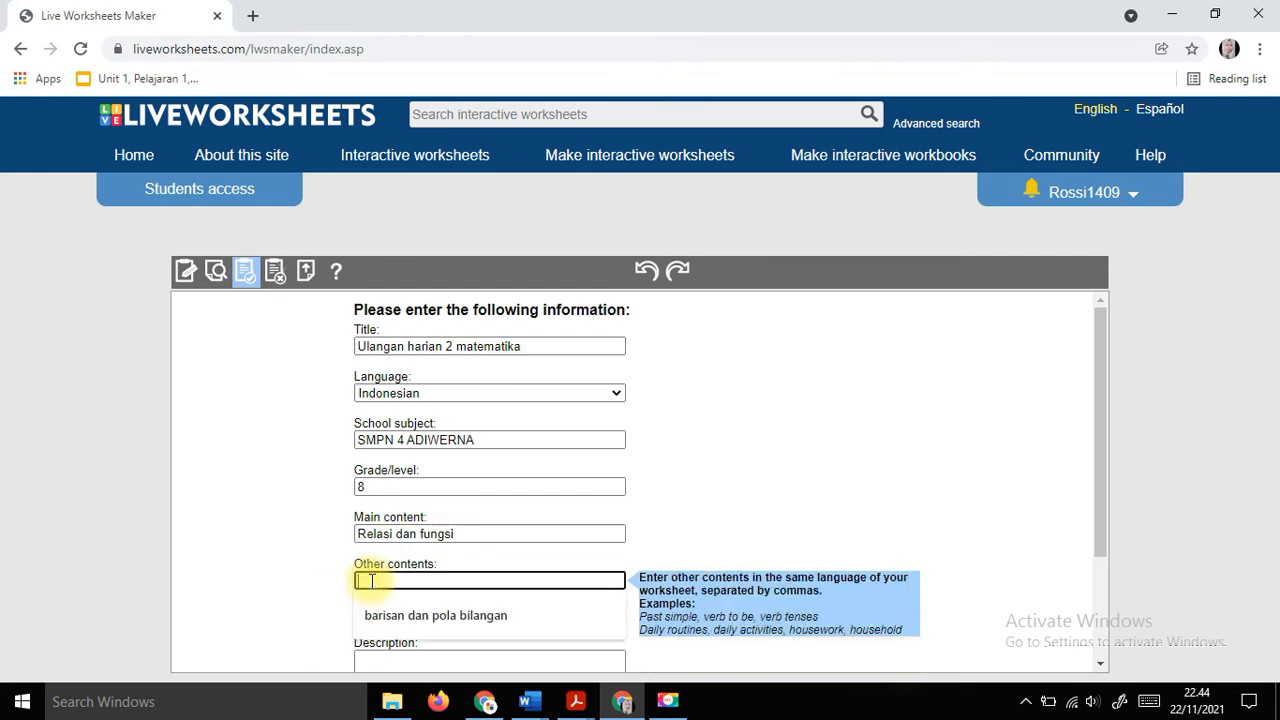
{"action": "type", "text": "RELASI D"}
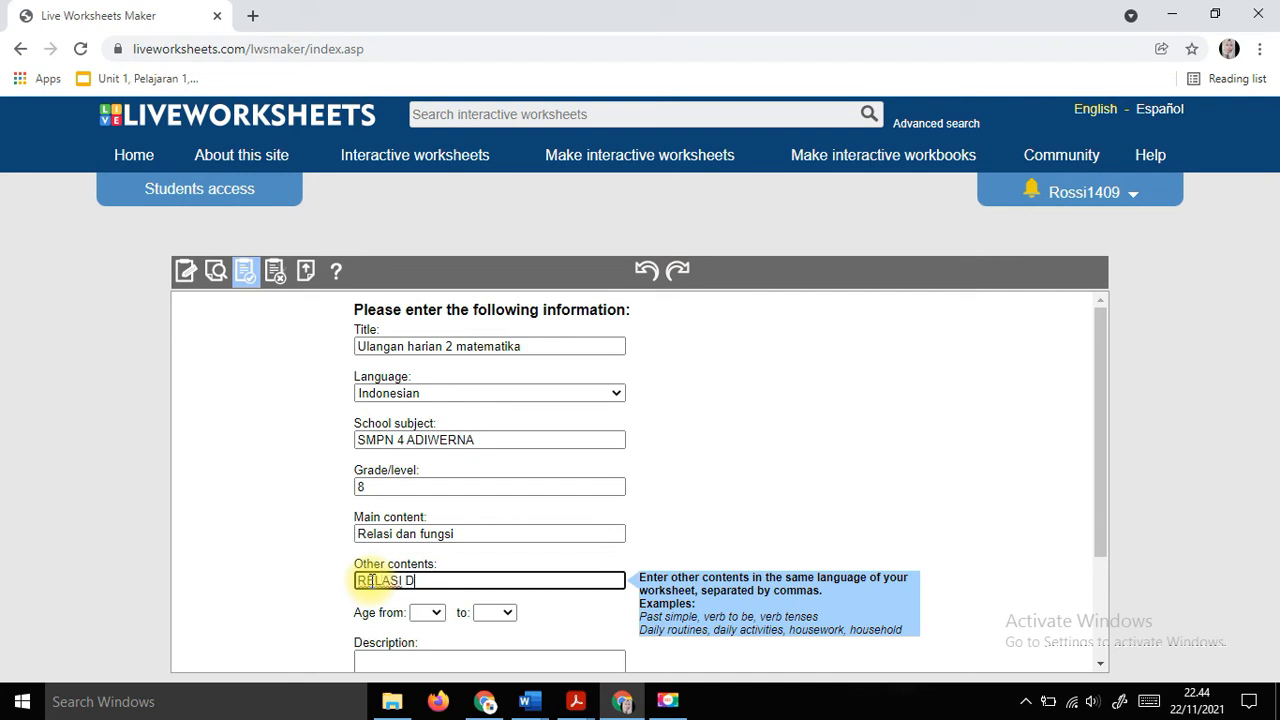
{"action": "type", "text": "AN FUNGSI"}
Set the worksheet's age range from 11 to 15.
{"action": "scroll", "coordinate": [365, 582], "scroll_direction": "down", "scroll_amount": 1}
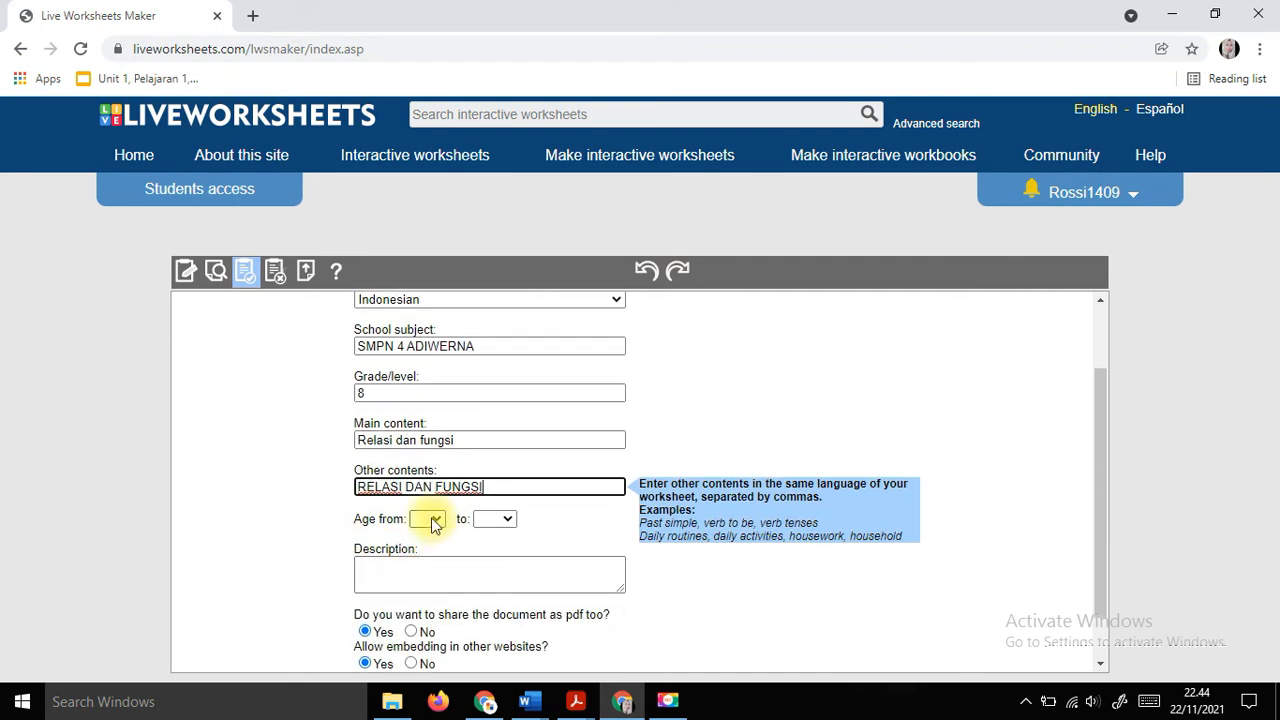
{"action": "left_click", "coordinate": [437, 520]}
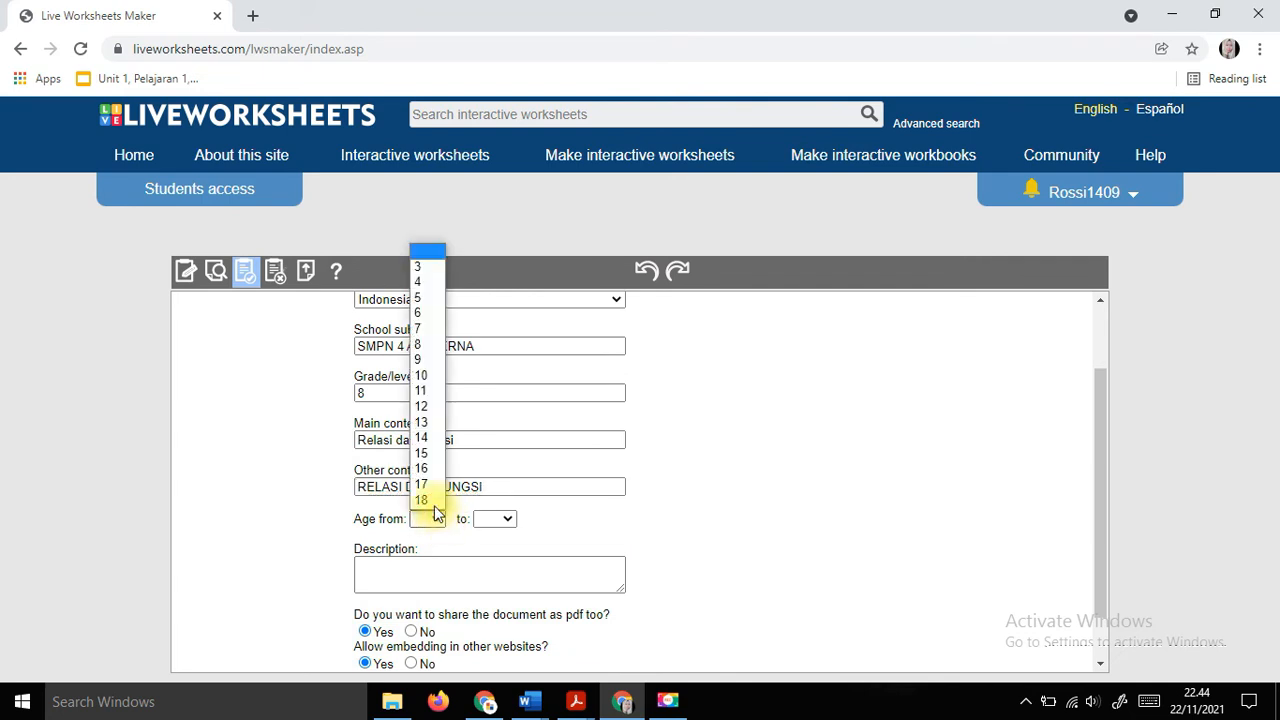
{"action": "left_click", "coordinate": [421, 391]}
{"action": "left_click", "coordinate": [505, 519]}
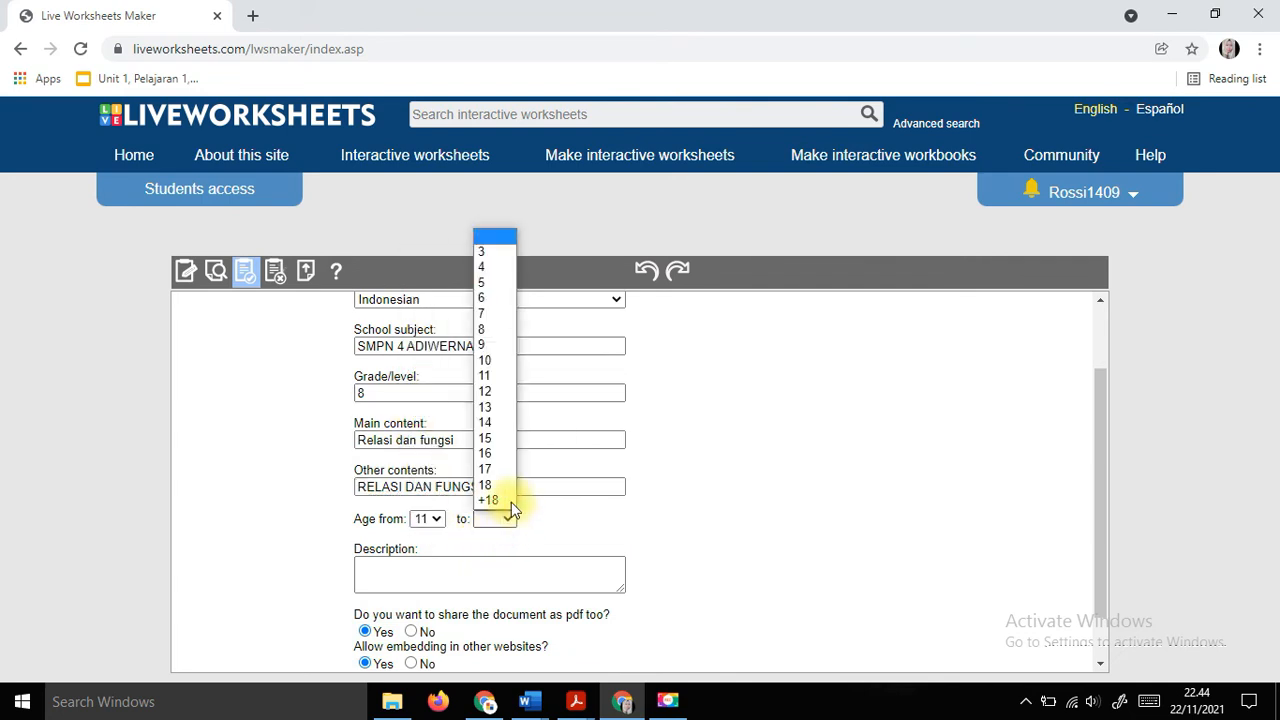
{"action": "left_click", "coordinate": [490, 438]}
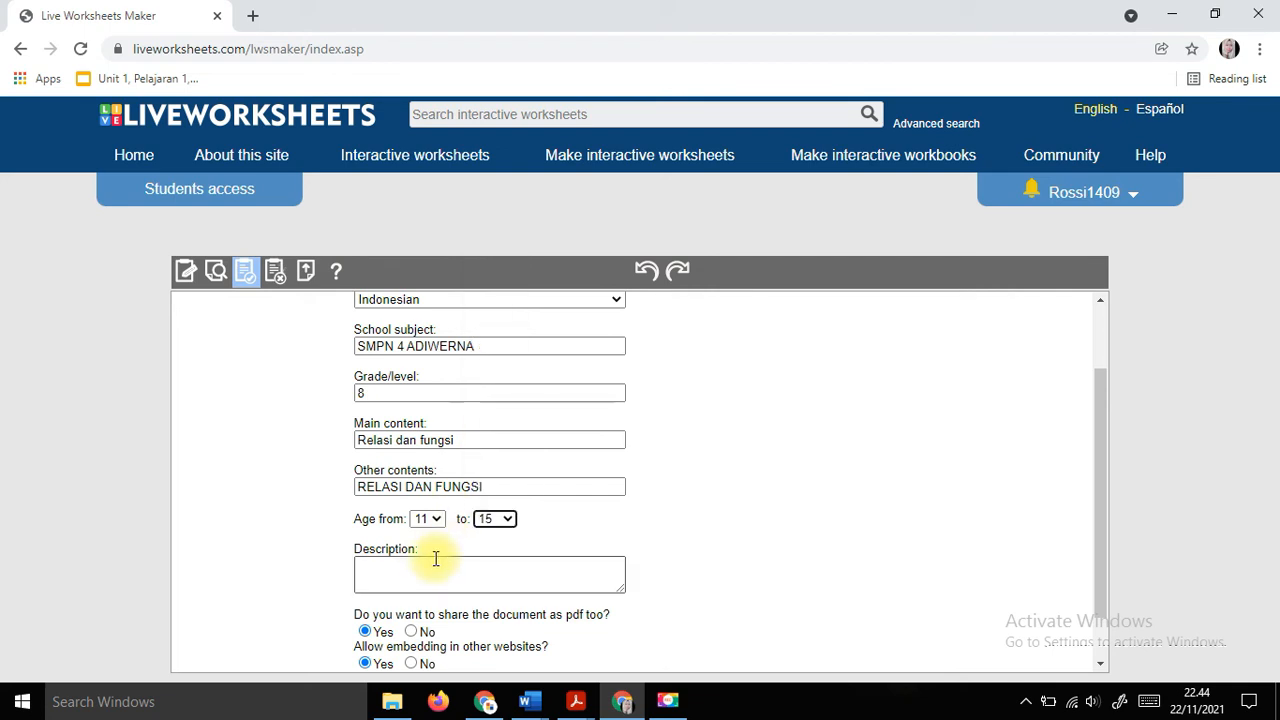
Enter the description KERJAKAN SOAL DENGAN BAIK DAN BENAR.
{"action": "left_click", "coordinate": [427, 569]}
{"action": "type", "text": "KE"}
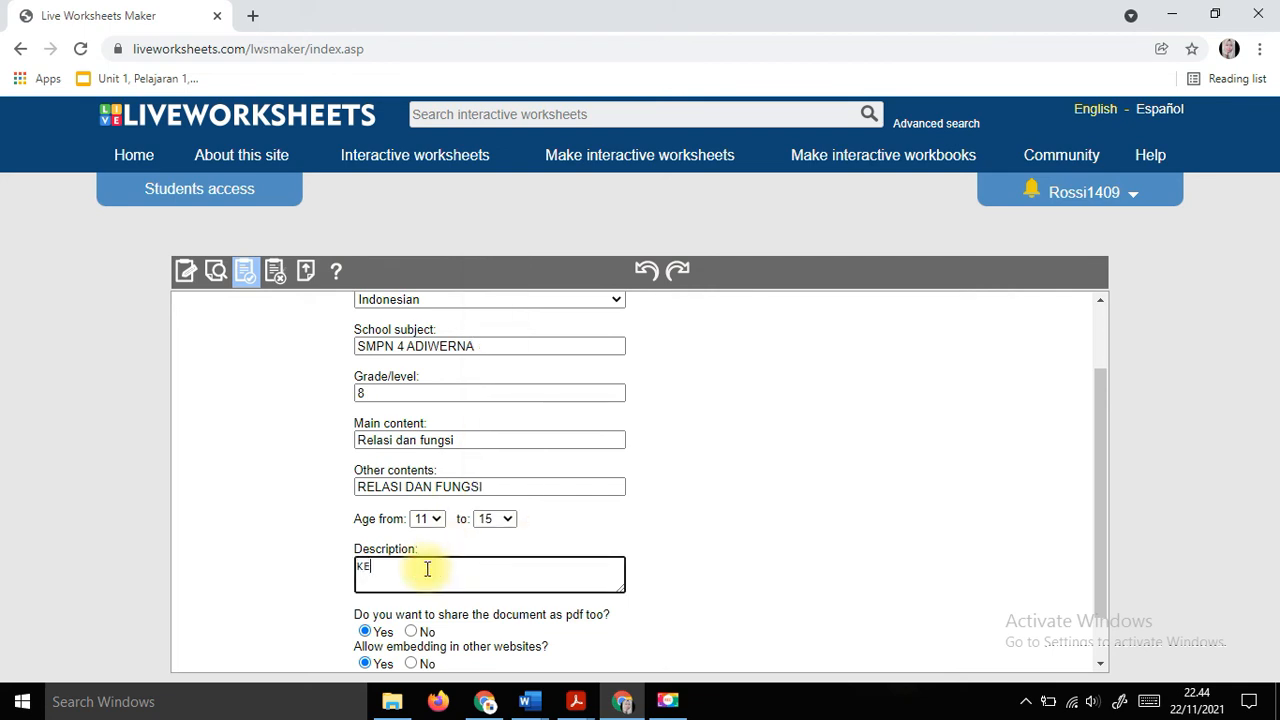
{"action": "type", "text": "RJAKAN SOAL"}
{"action": "type", "text": "DENGAN"}
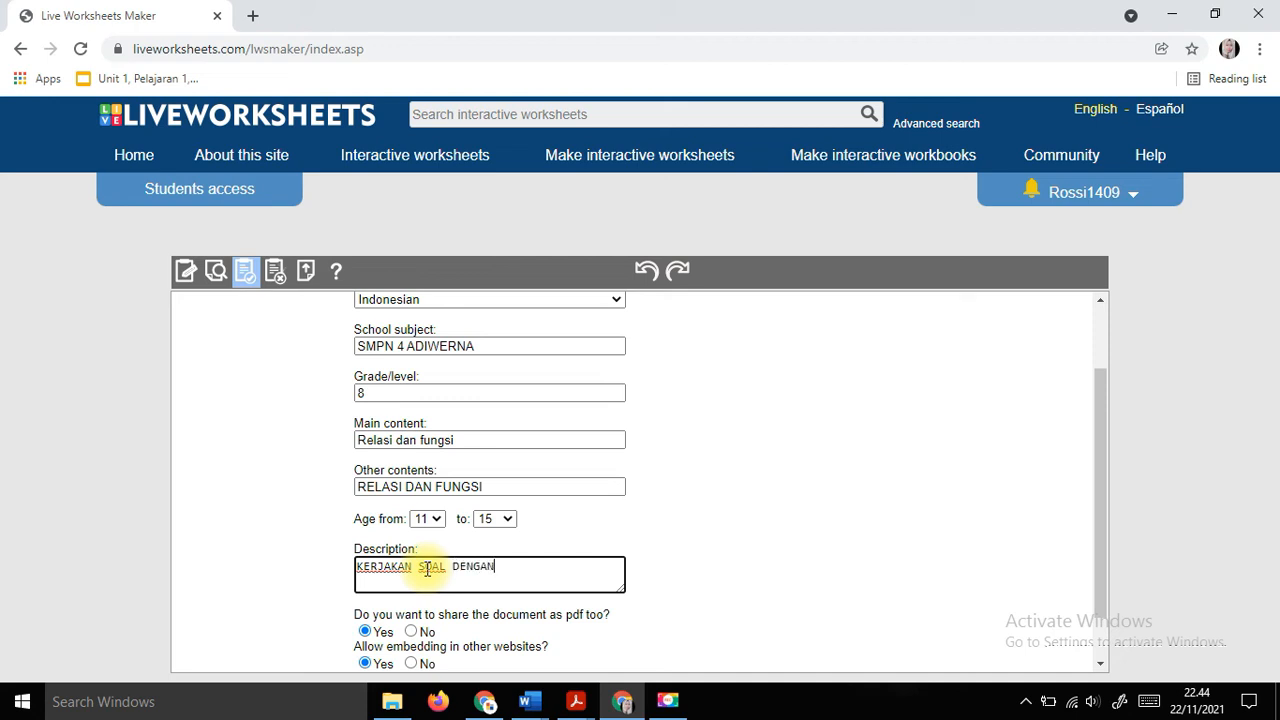
{"action": "type", "text": " BAIK D"}
{"action": "key", "text": "BackSpace"}
{"action": "key", "text": "BackSpace"}
{"action": "key", "text": "BackSpace"}
{"action": "key", "text": "BackSpace"}
{"action": "key", "text": "BackSpace"}
{"action": "key", "text": "BackSpace"}
{"action": "key", "text": "BackSpace"}
{"action": "key", "text": "BackSpace"}
{"action": "key", "text": "BackSpace"}
{"action": "key", "text": "BackSpace"}
{"action": "key", "text": "BackSpace"}
{"action": "key", "text": "BackSpace"}
{"action": "type", "text": "DENGAN BAIK DAN BENAR"}
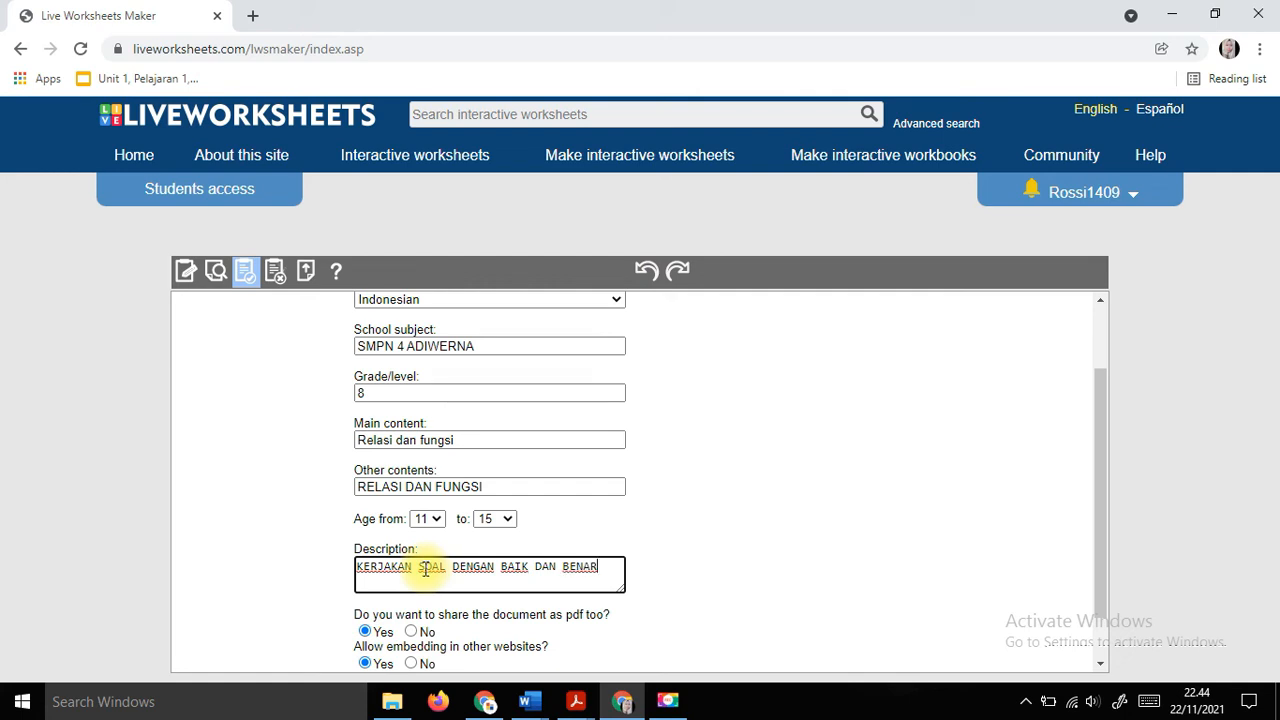
Save the worksheet with PDF sharing and embedding left allowed, and select the link to the live worksheet.
{"action": "scroll", "coordinate": [471, 630], "scroll_direction": "down", "scroll_amount": 1}
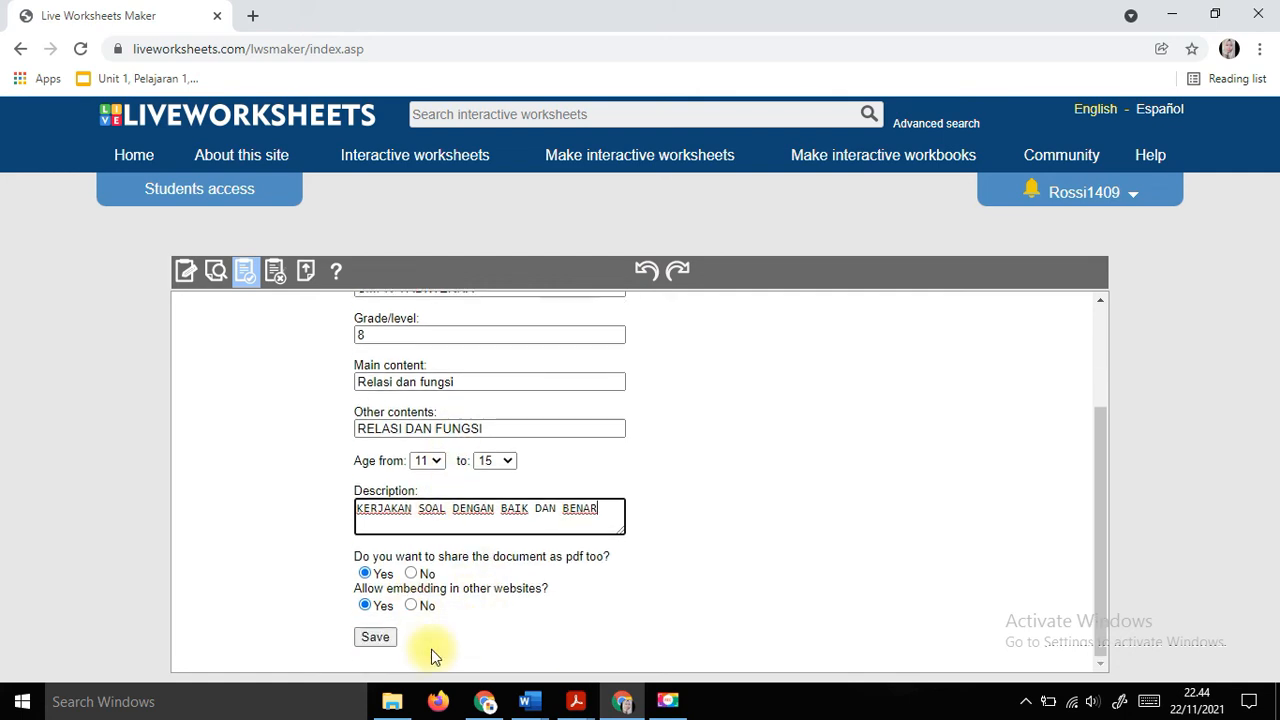
{"action": "left_click", "coordinate": [376, 638]}
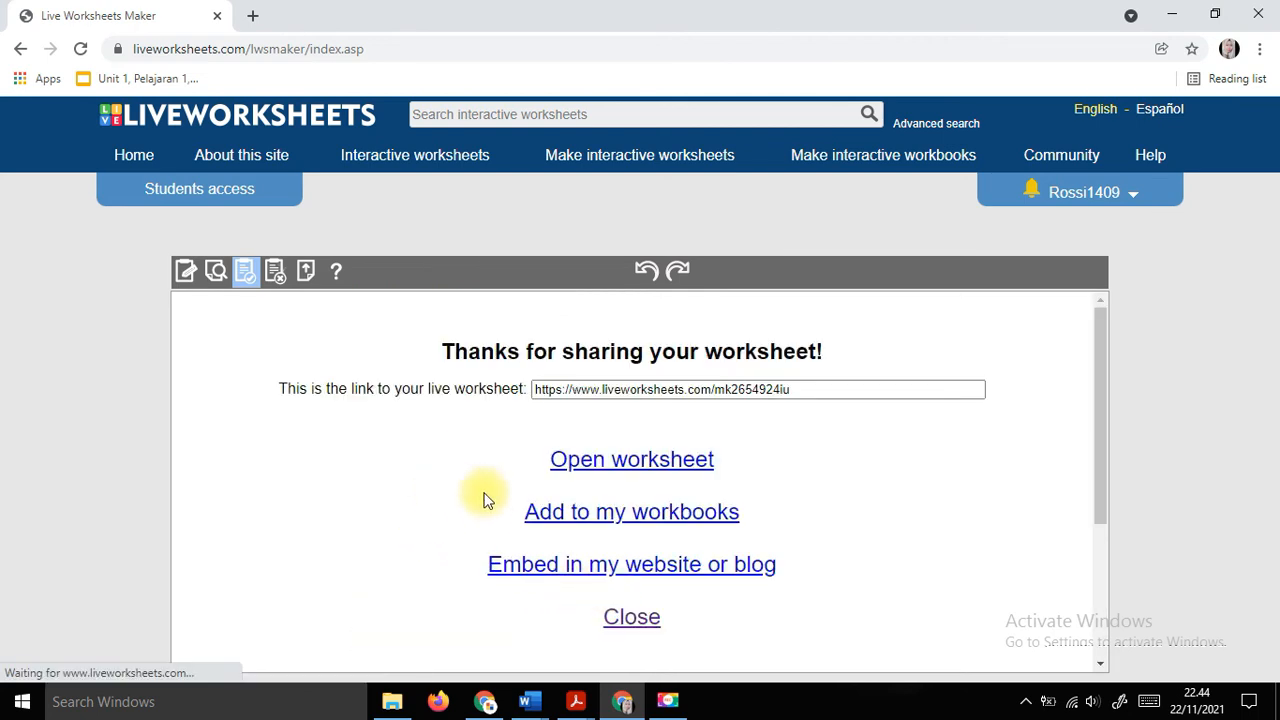
{"action": "left_click", "coordinate": [613, 391]}
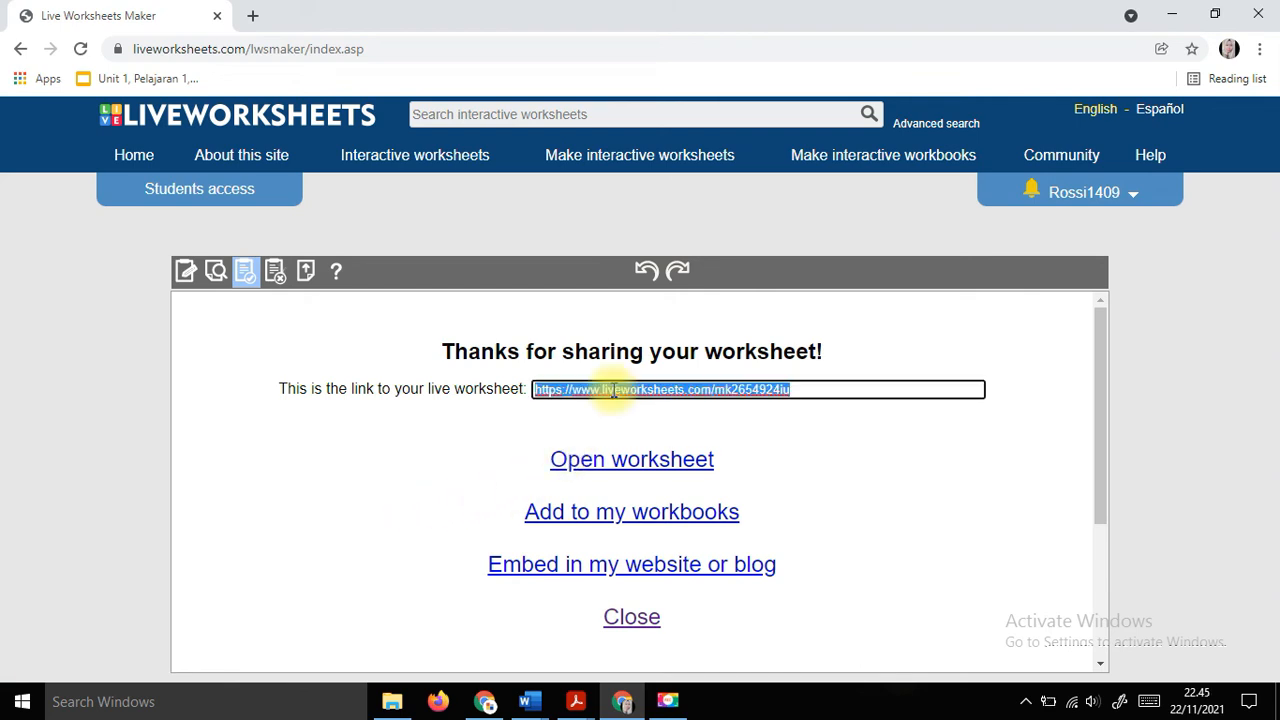
Open the published worksheet and review its details and all four pages of questions.
{"action": "left_click", "coordinate": [592, 464]}
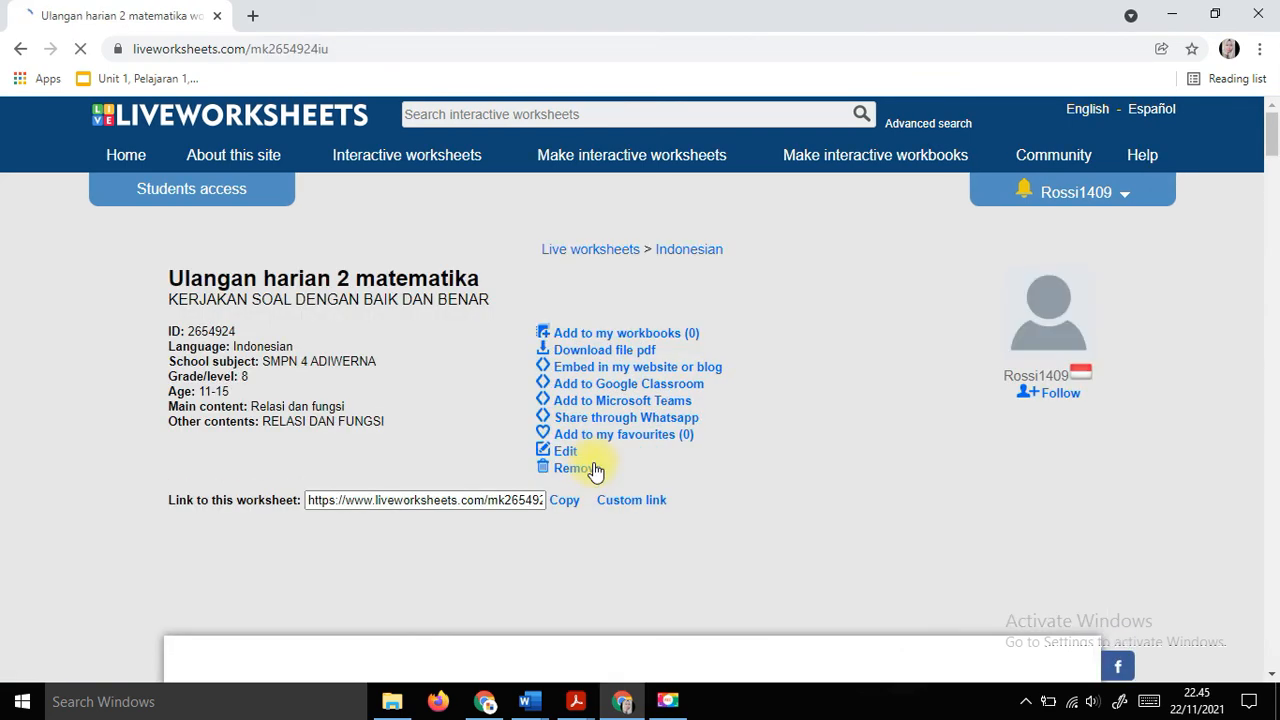
{"action": "scroll", "coordinate": [434, 589], "scroll_direction": "down", "scroll_amount": 4}
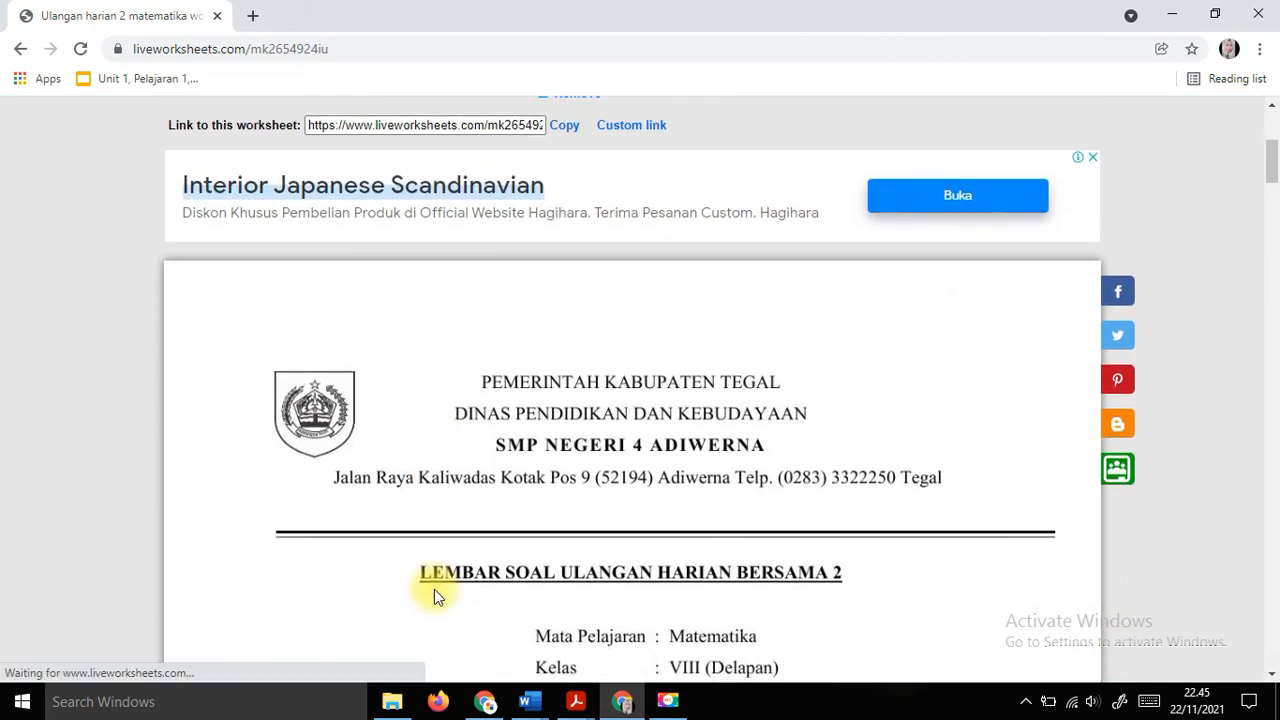
{"action": "scroll", "coordinate": [434, 589], "scroll_direction": "up", "scroll_amount": 4}
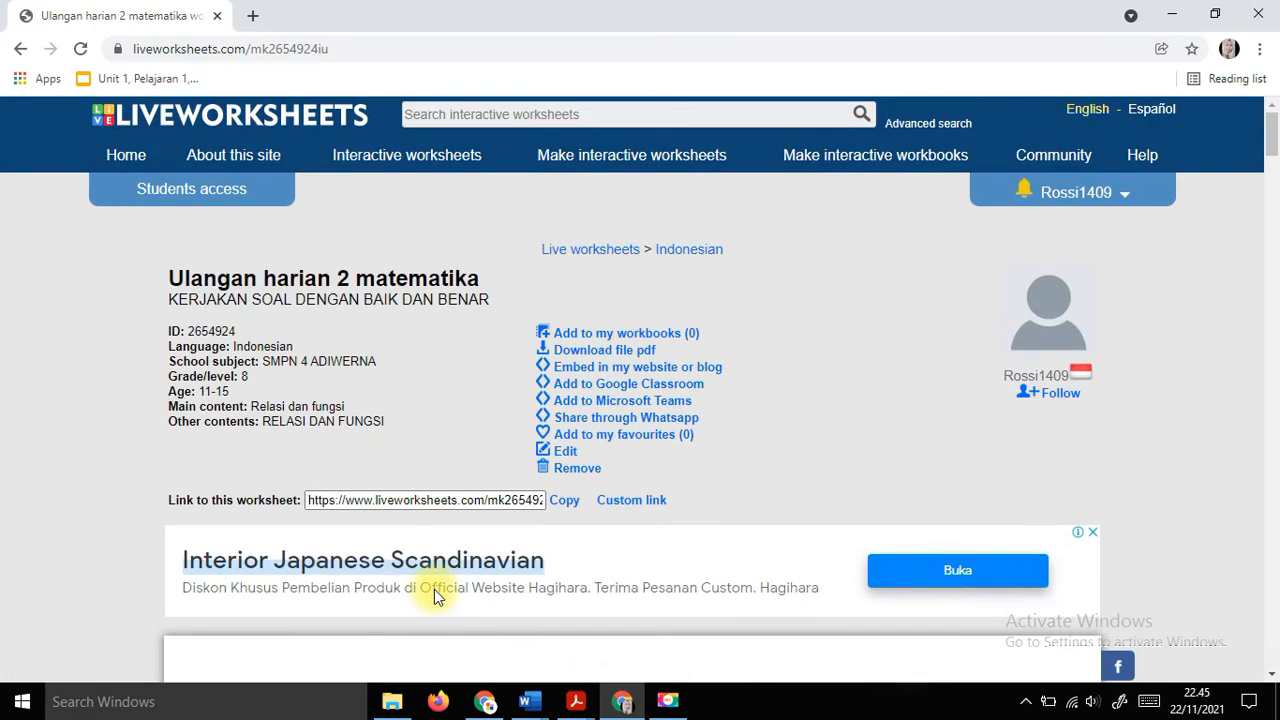
{"action": "scroll", "coordinate": [533, 567], "scroll_direction": "down", "scroll_amount": 3}
{"action": "scroll", "coordinate": [533, 567], "scroll_direction": "down", "scroll_amount": 15}
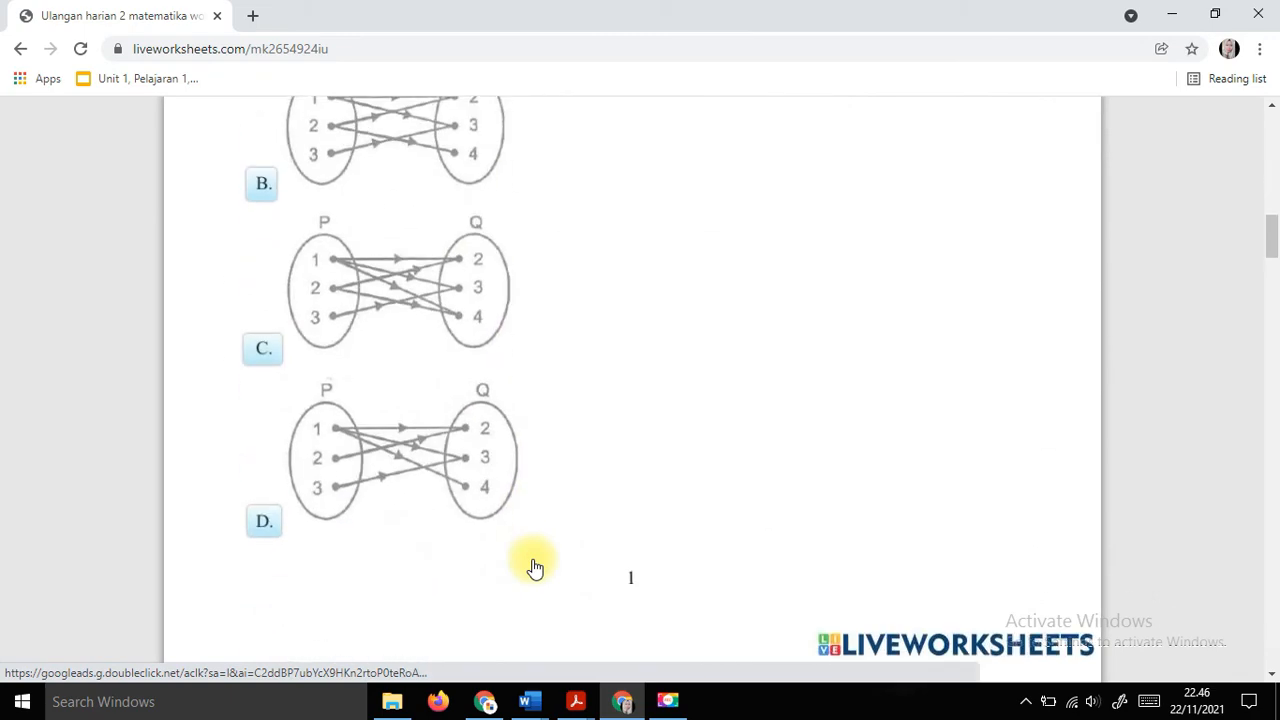
{"action": "scroll", "coordinate": [533, 567], "scroll_direction": "down", "scroll_amount": 20}
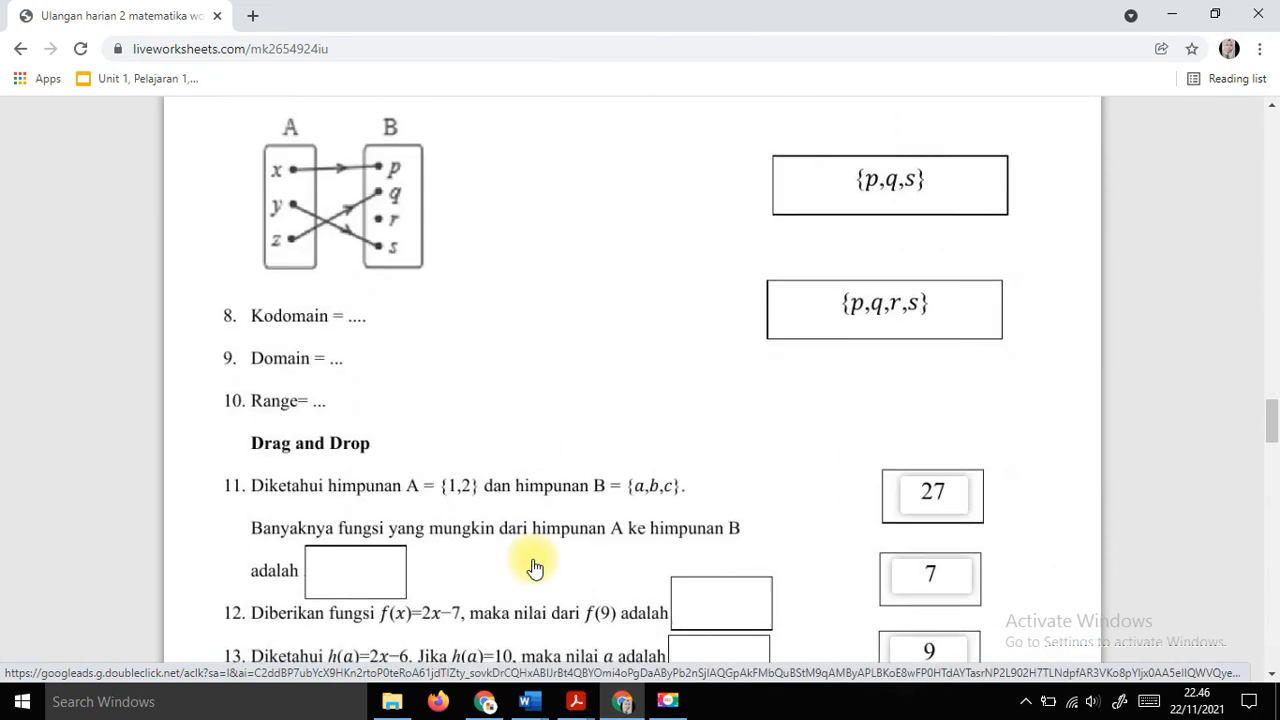
{"action": "scroll", "coordinate": [530, 566], "scroll_direction": "down", "scroll_amount": 15}
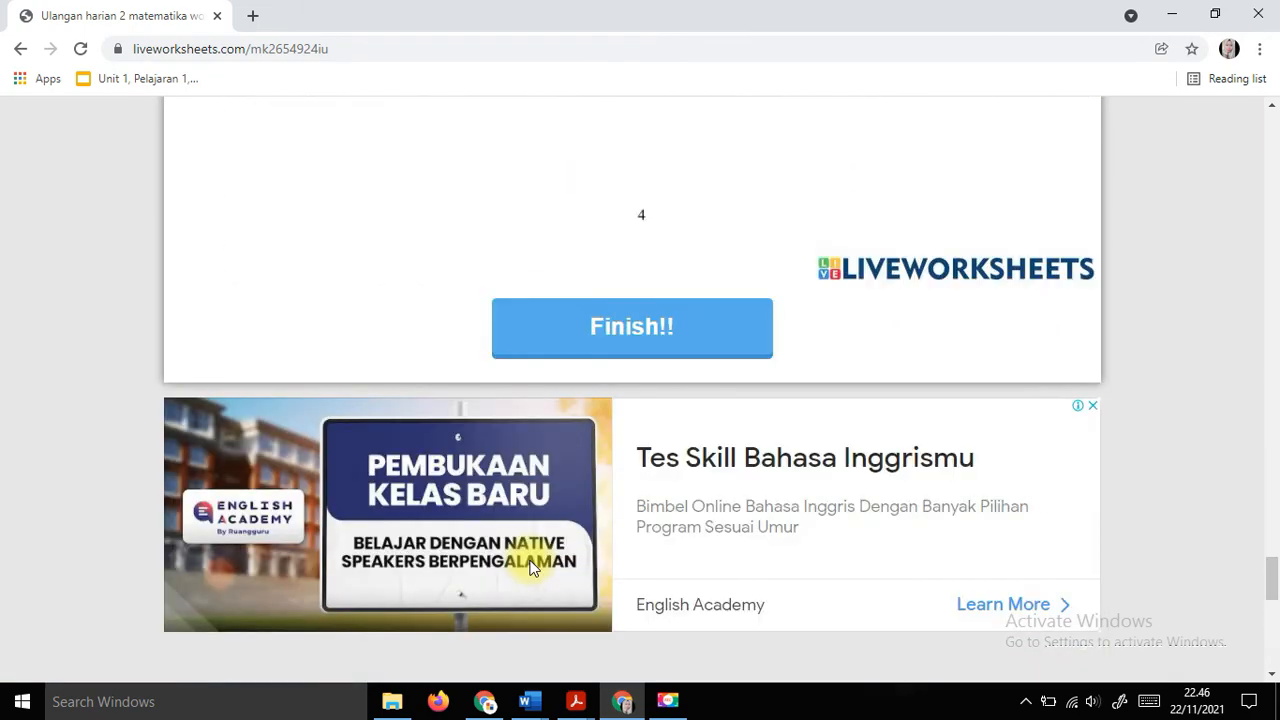
{"action": "scroll", "coordinate": [533, 555], "scroll_direction": "up", "scroll_amount": 20}
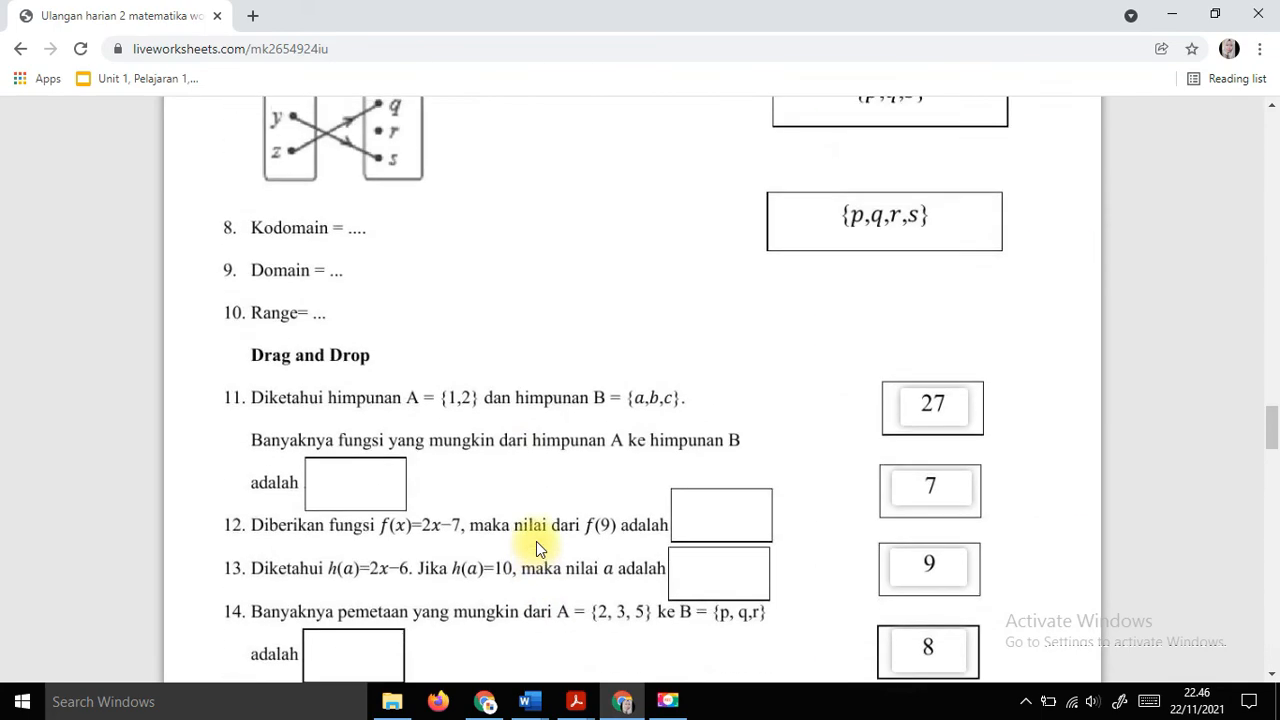
{"action": "scroll", "coordinate": [536, 545], "scroll_direction": "up", "scroll_amount": 20}
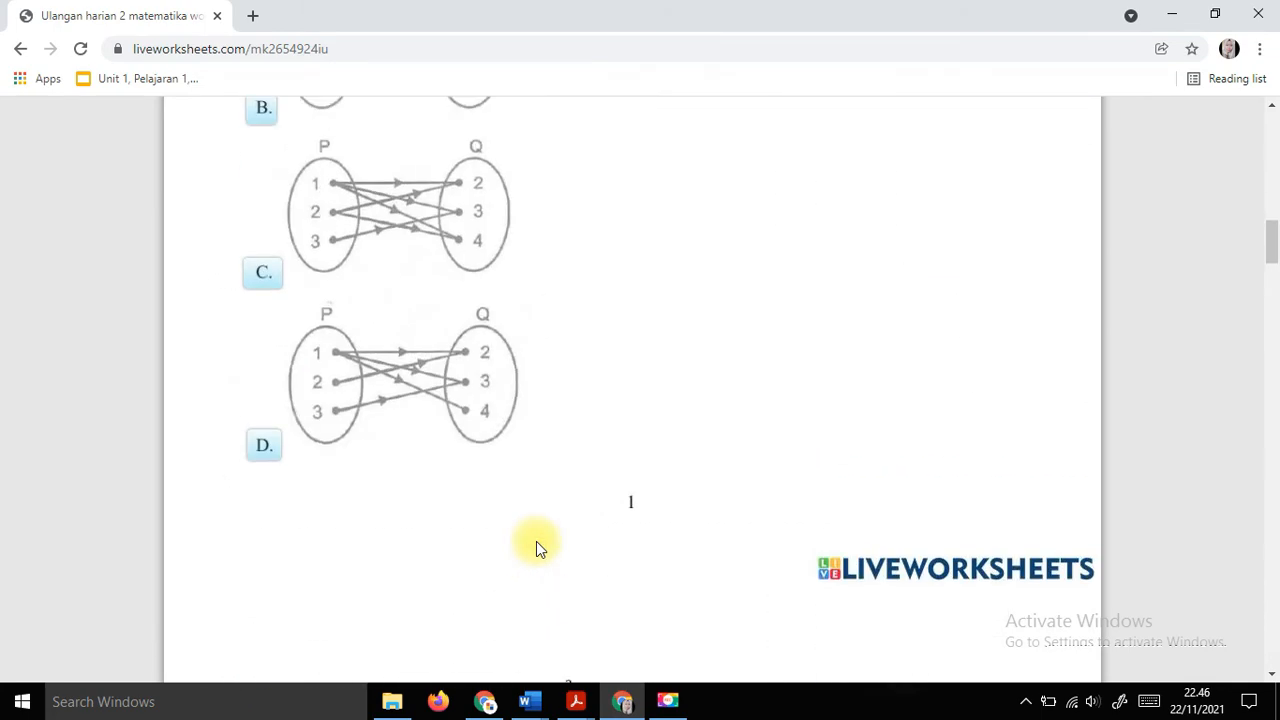
{"action": "scroll", "coordinate": [535, 543], "scroll_direction": "up", "scroll_amount": 10}
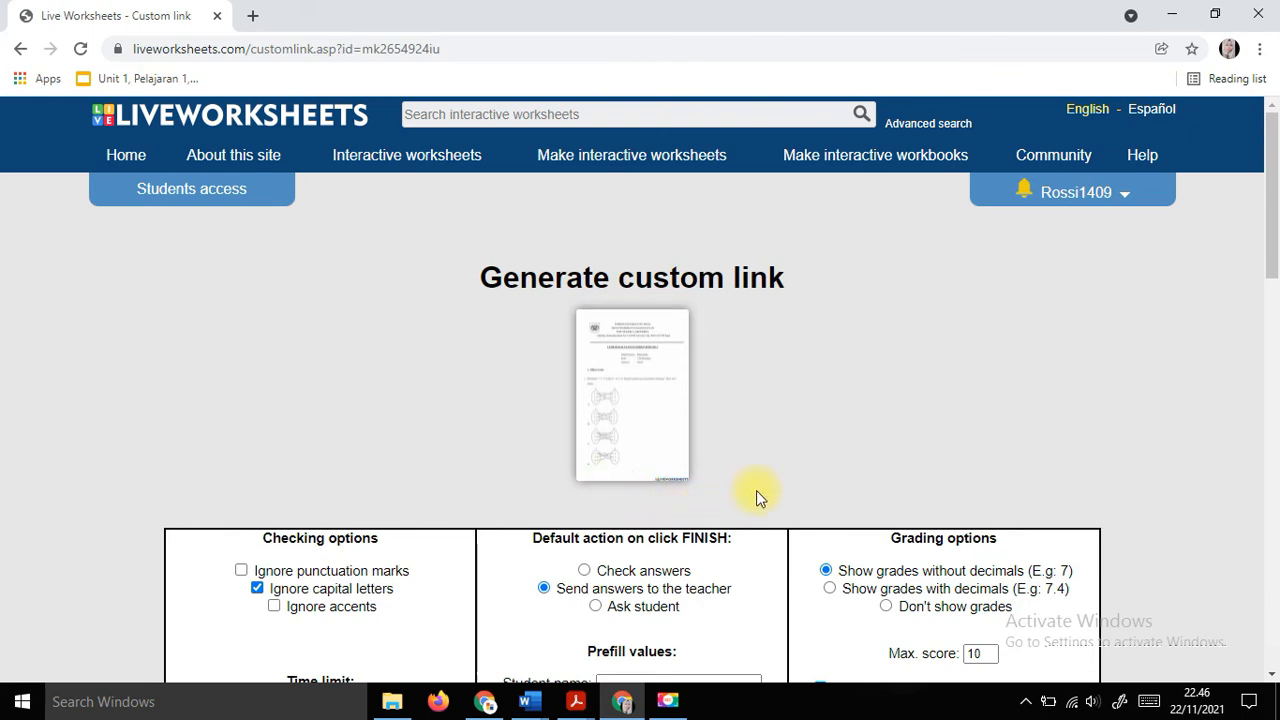
Generate a custom link that shows grades with decimals, and copy that link.
{"action": "scroll", "coordinate": [756, 490], "scroll_direction": "down", "scroll_amount": 3}
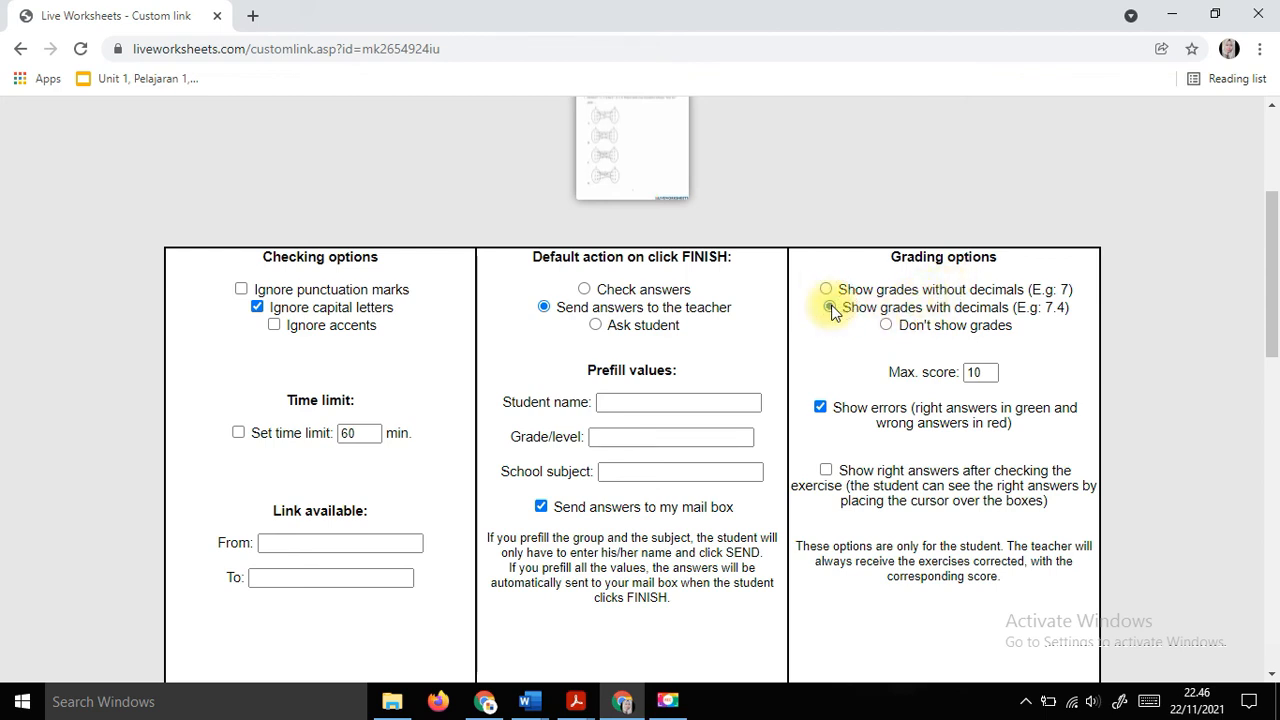
{"action": "left_click", "coordinate": [830, 308]}
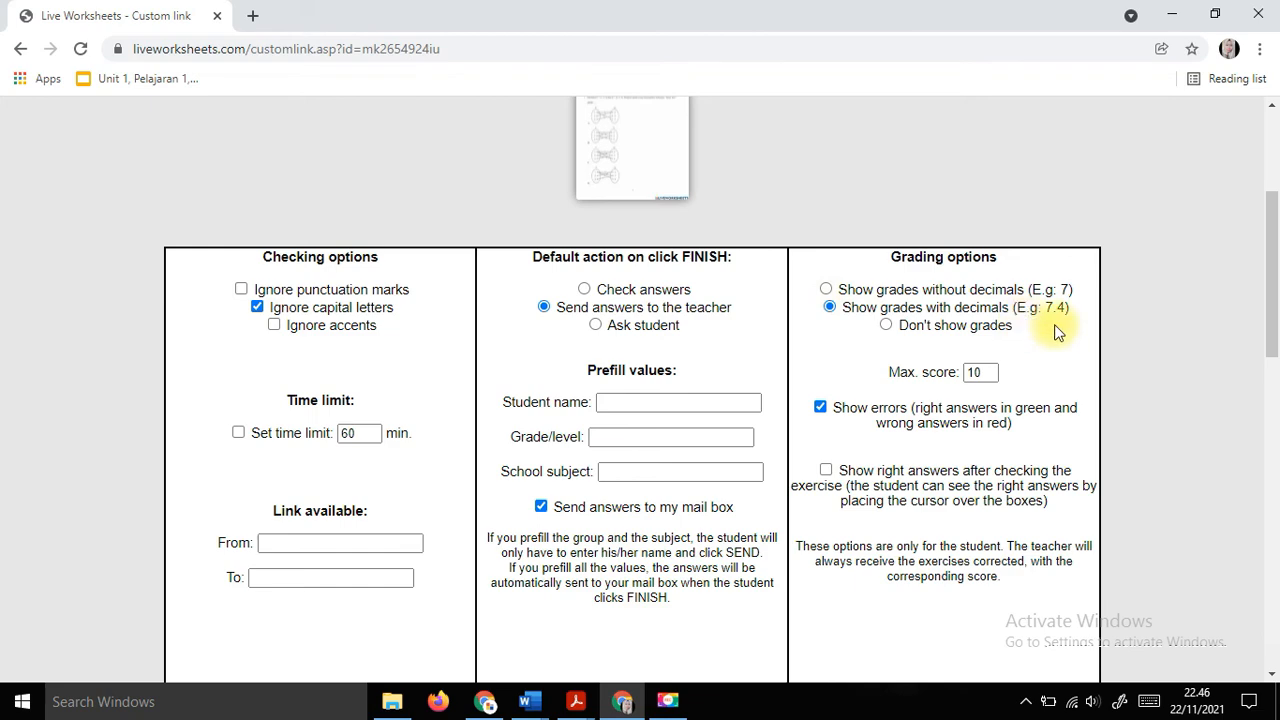
{"action": "scroll", "coordinate": [1026, 340], "scroll_direction": "down", "scroll_amount": 5}
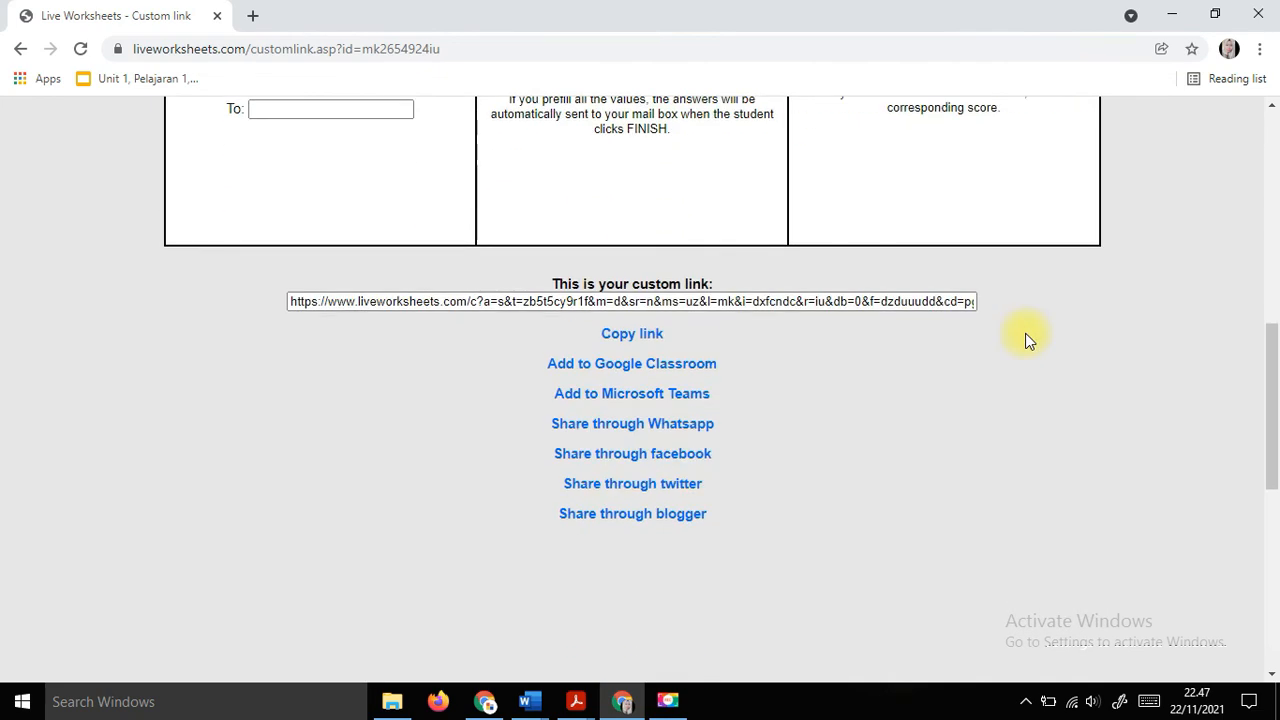
{"action": "left_click", "coordinate": [653, 337]}
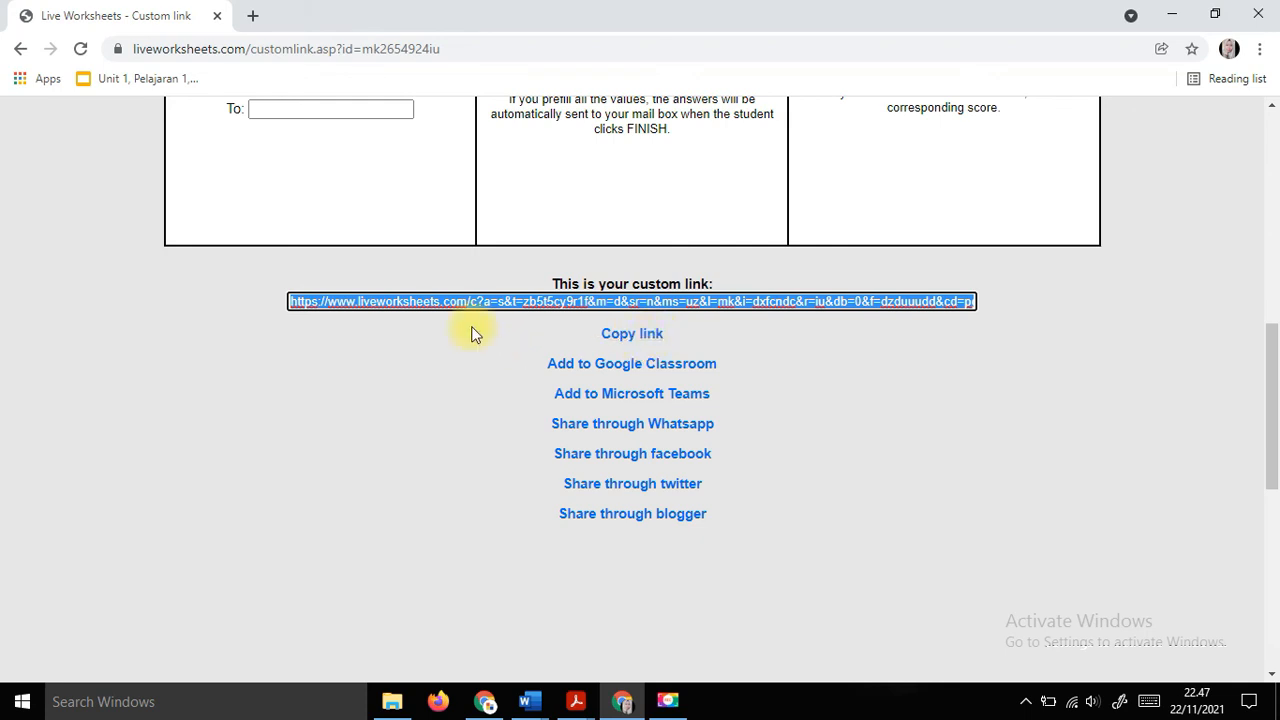
Switch to the other Chrome window and open the copied custom link in a new tab.
{"action": "left_click", "coordinate": [485, 701]}
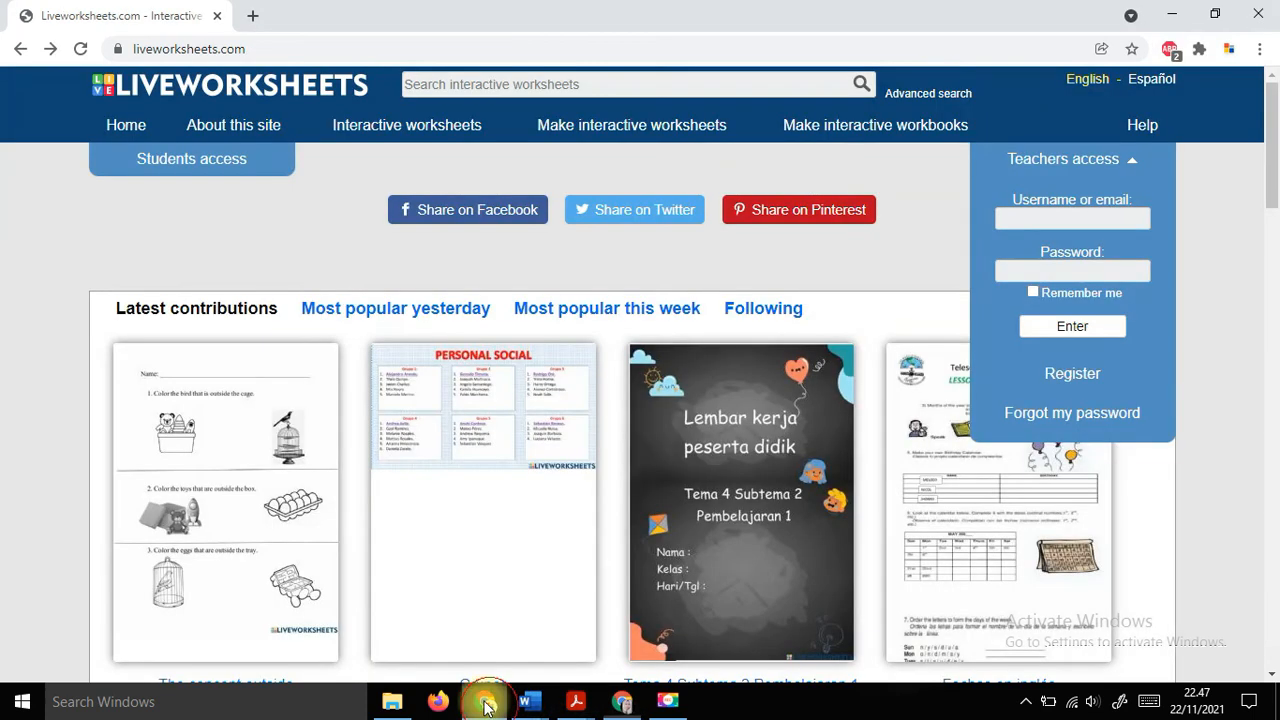
{"action": "left_click", "coordinate": [251, 20]}
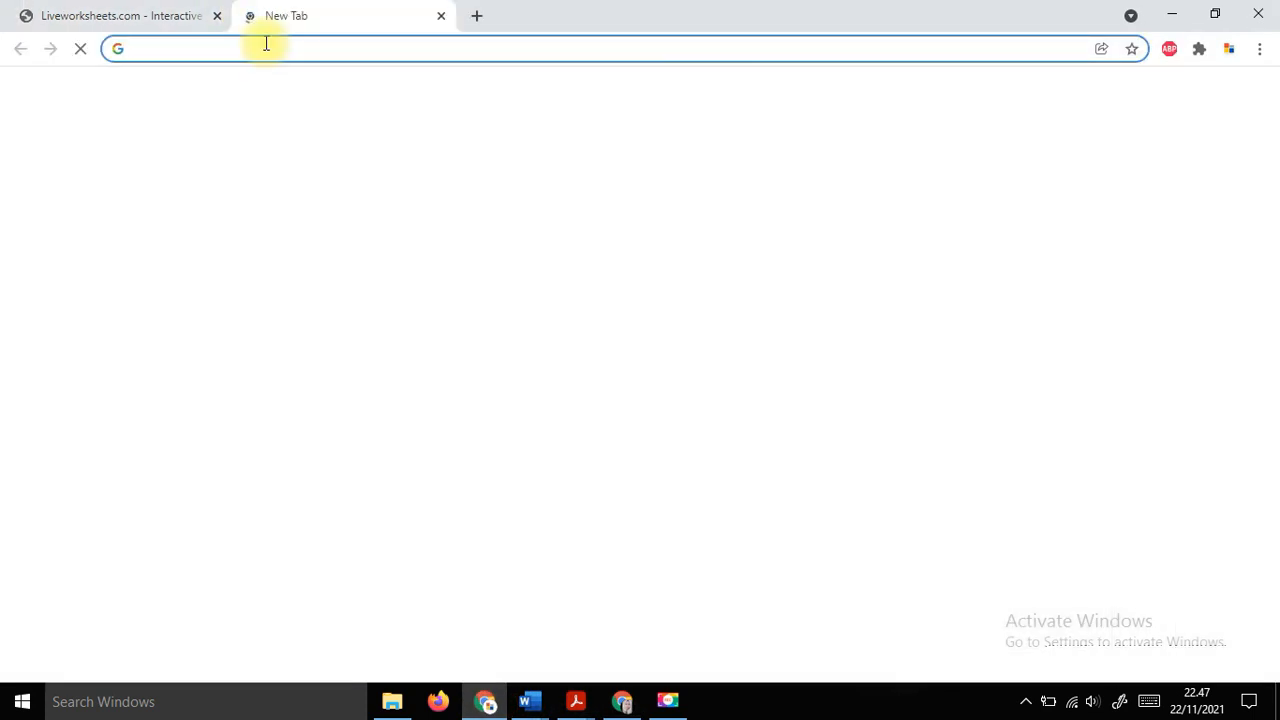
{"action": "key", "text": "ctrl+v"}
{"action": "key", "text": "Return"}
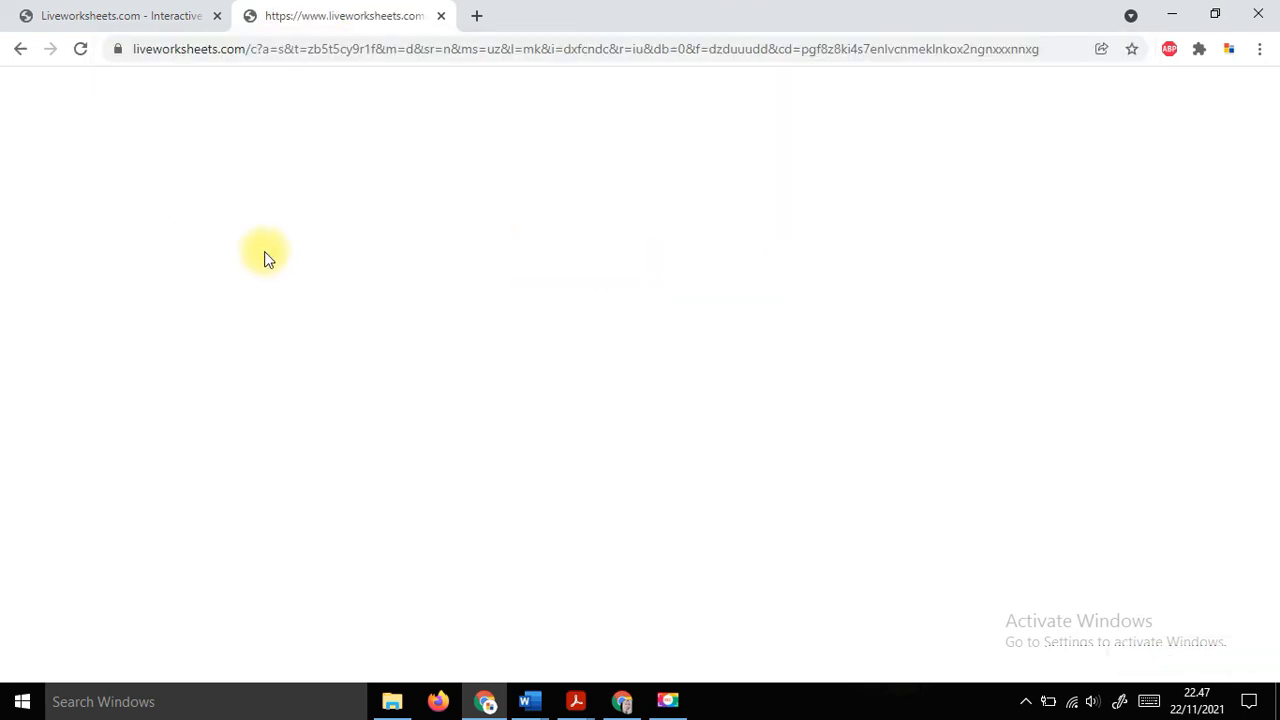
Answer multiple-choice question 1 with A and question 2 with C (-4 dan 4).
{"action": "scroll", "coordinate": [621, 461], "scroll_direction": "down", "scroll_amount": 4}
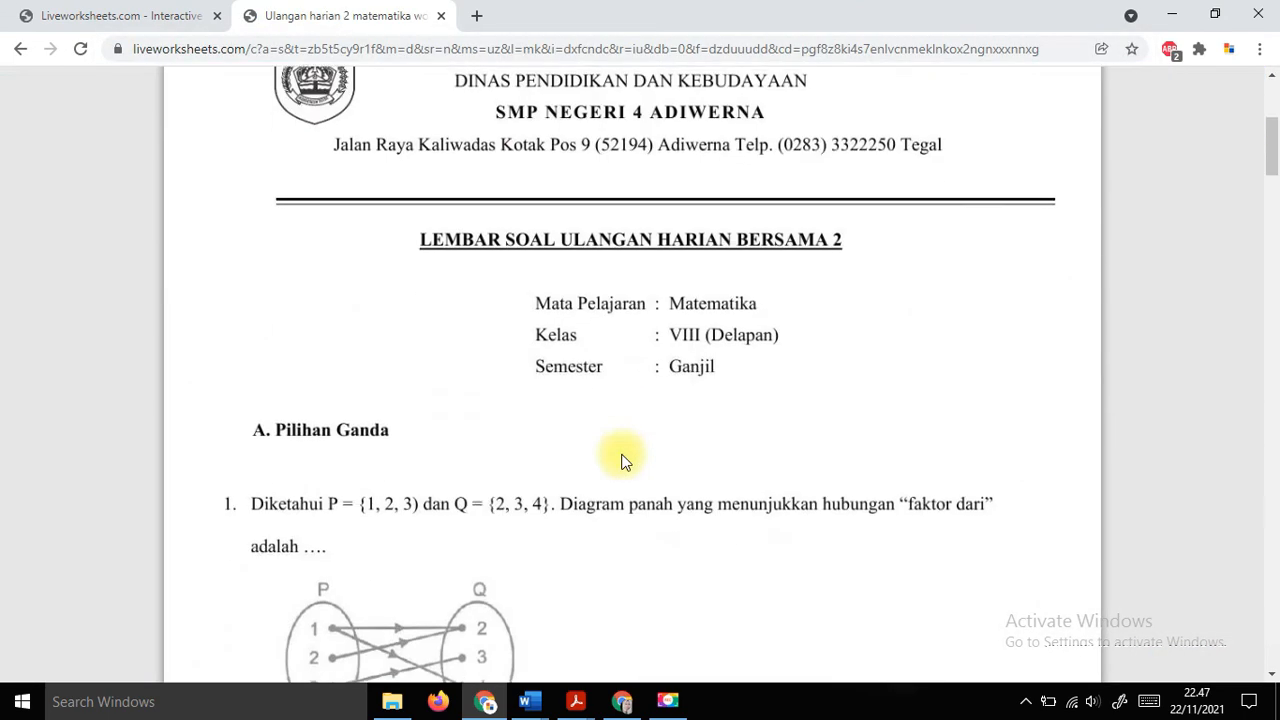
{"action": "scroll", "coordinate": [621, 461], "scroll_direction": "down", "scroll_amount": 4}
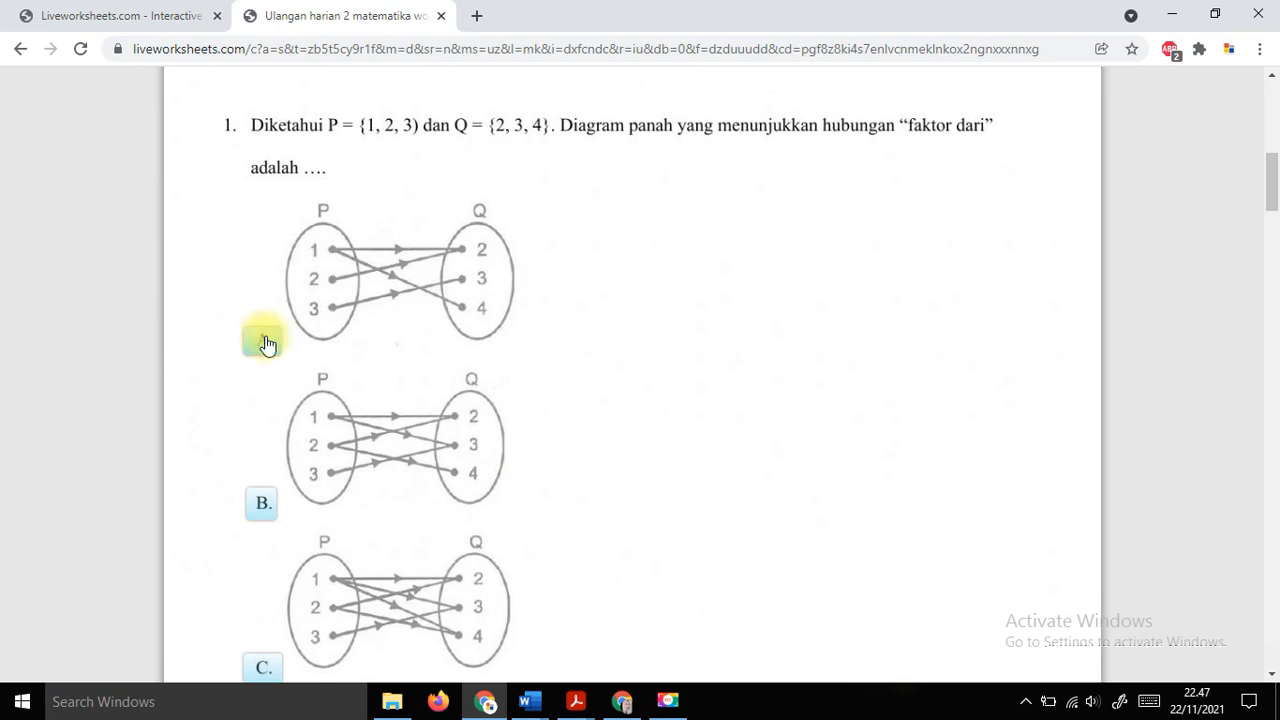
{"action": "scroll", "coordinate": [342, 420], "scroll_direction": "down", "scroll_amount": 4}
{"action": "scroll", "coordinate": [260, 515], "scroll_direction": "down", "scroll_amount": 4}
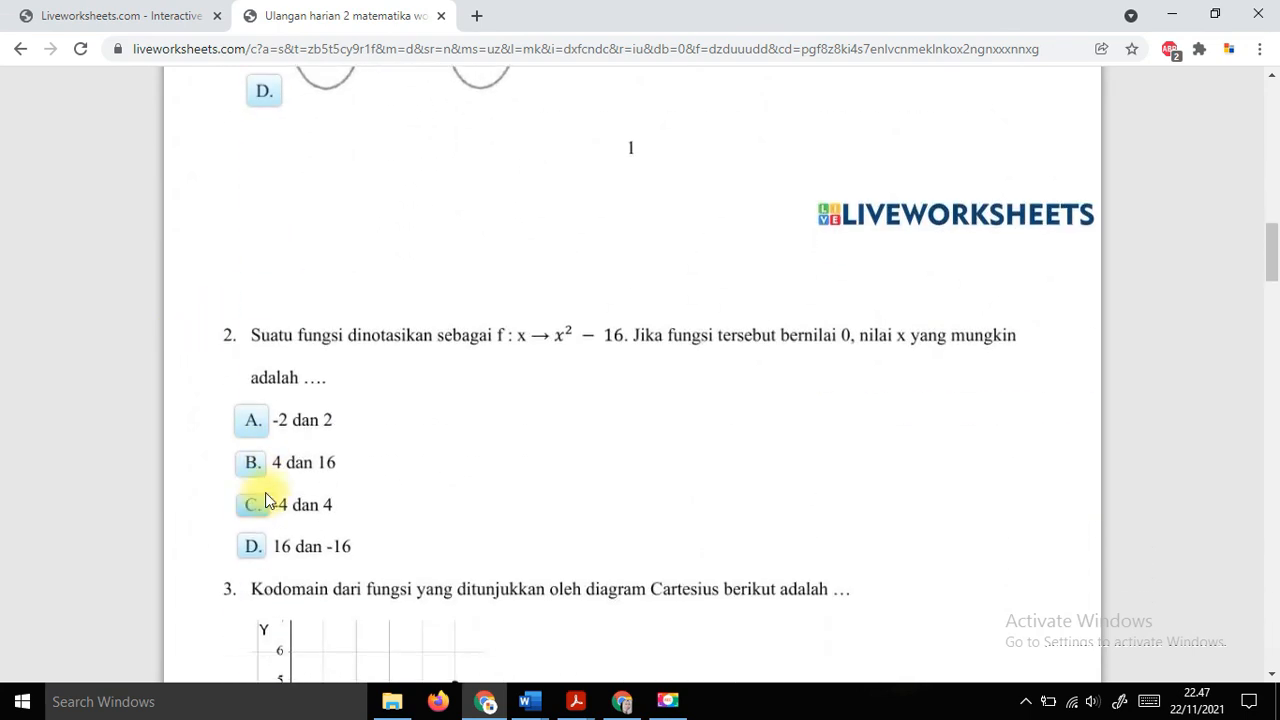
{"action": "scroll", "coordinate": [266, 490], "scroll_direction": "down", "scroll_amount": 2}
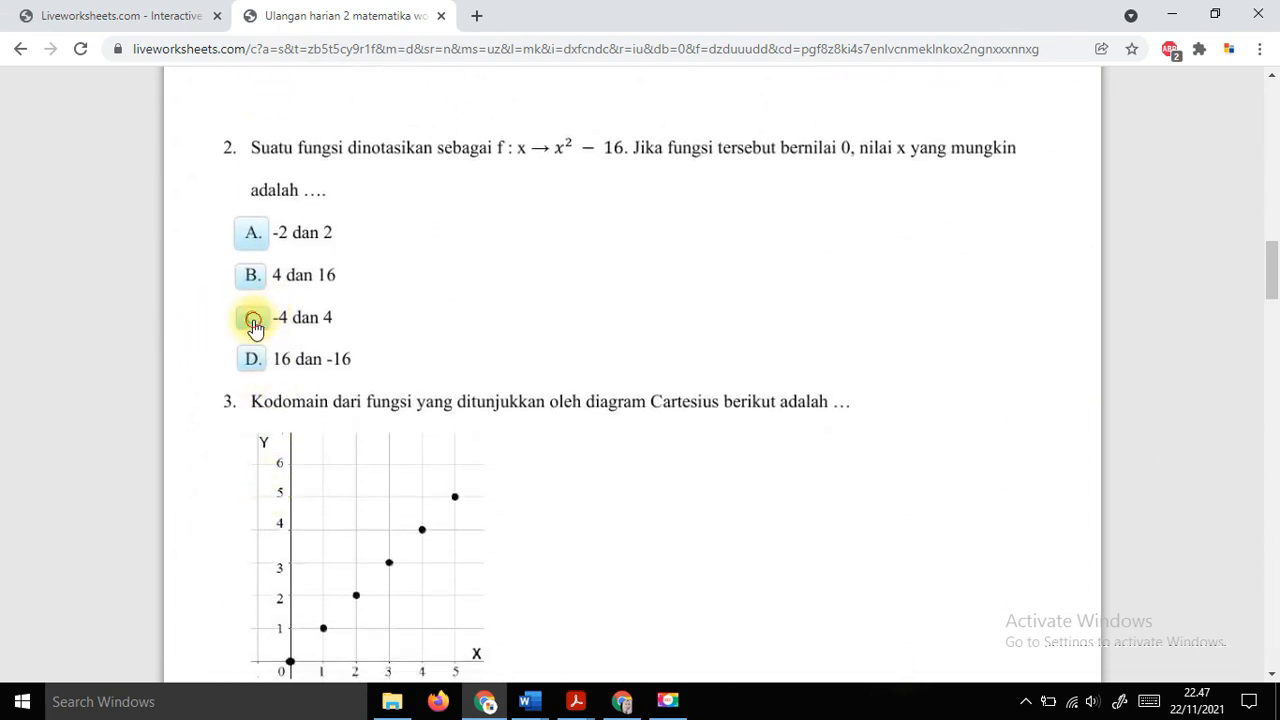
{"action": "left_click", "coordinate": [253, 320]}
Answer multiple-choice question 3 with B, question 4 with A and question 5 with B.
{"action": "scroll", "coordinate": [297, 430], "scroll_direction": "down", "scroll_amount": 4}
{"action": "left_click", "coordinate": [251, 378]}
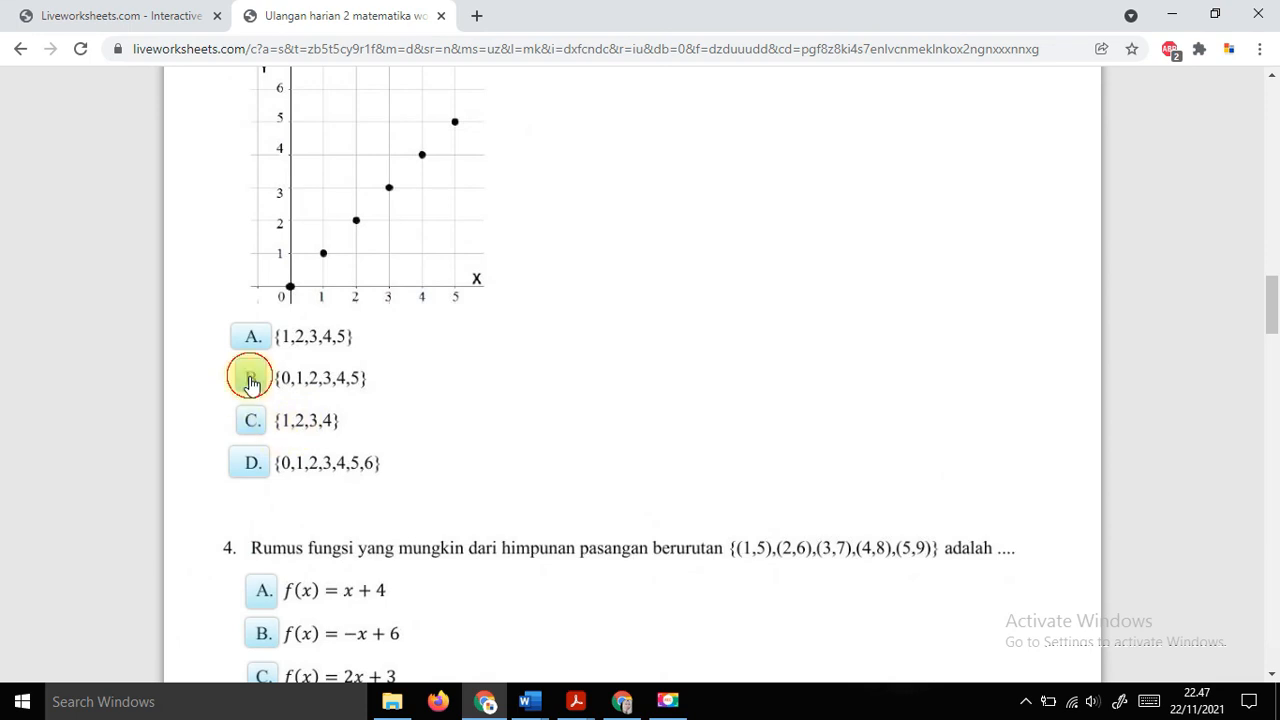
{"action": "scroll", "coordinate": [257, 480], "scroll_direction": "down", "scroll_amount": 2}
{"action": "left_click", "coordinate": [260, 405]}
{"action": "scroll", "coordinate": [312, 525], "scroll_direction": "down", "scroll_amount": 1}
{"action": "scroll", "coordinate": [300, 527], "scroll_direction": "down", "scroll_amount": 2}
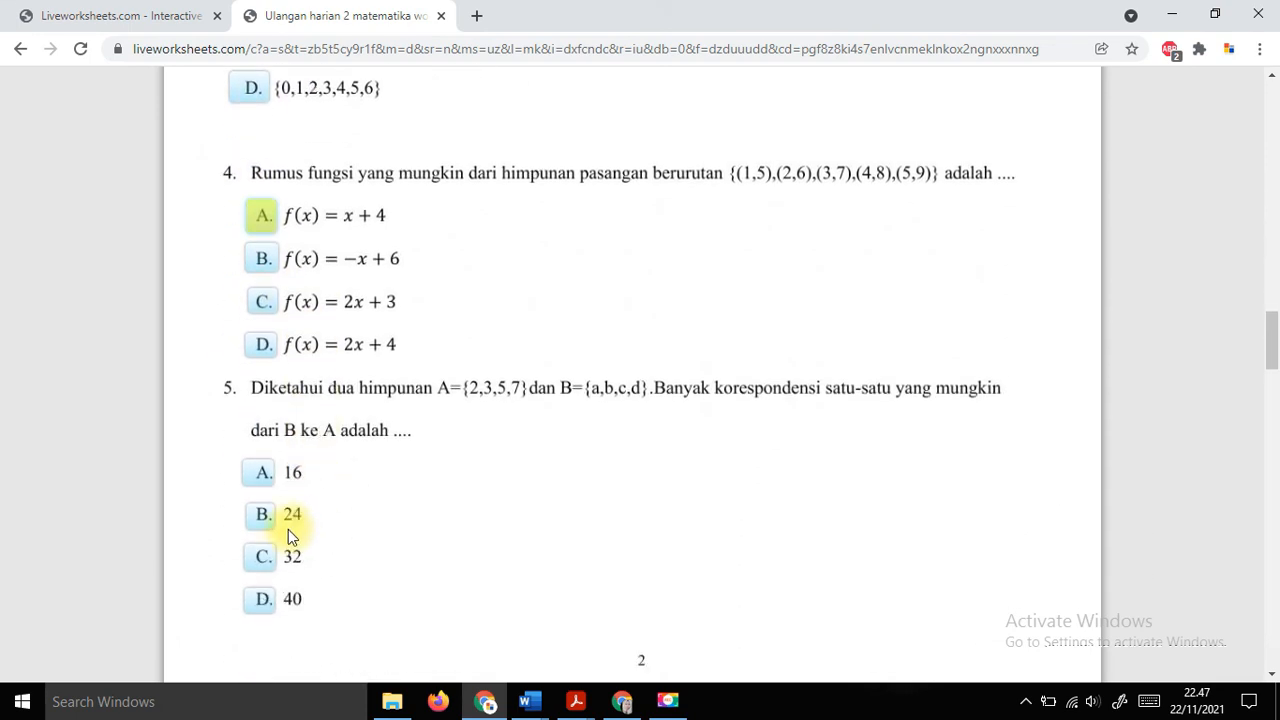
{"action": "scroll", "coordinate": [265, 527], "scroll_direction": "down", "scroll_amount": 6}
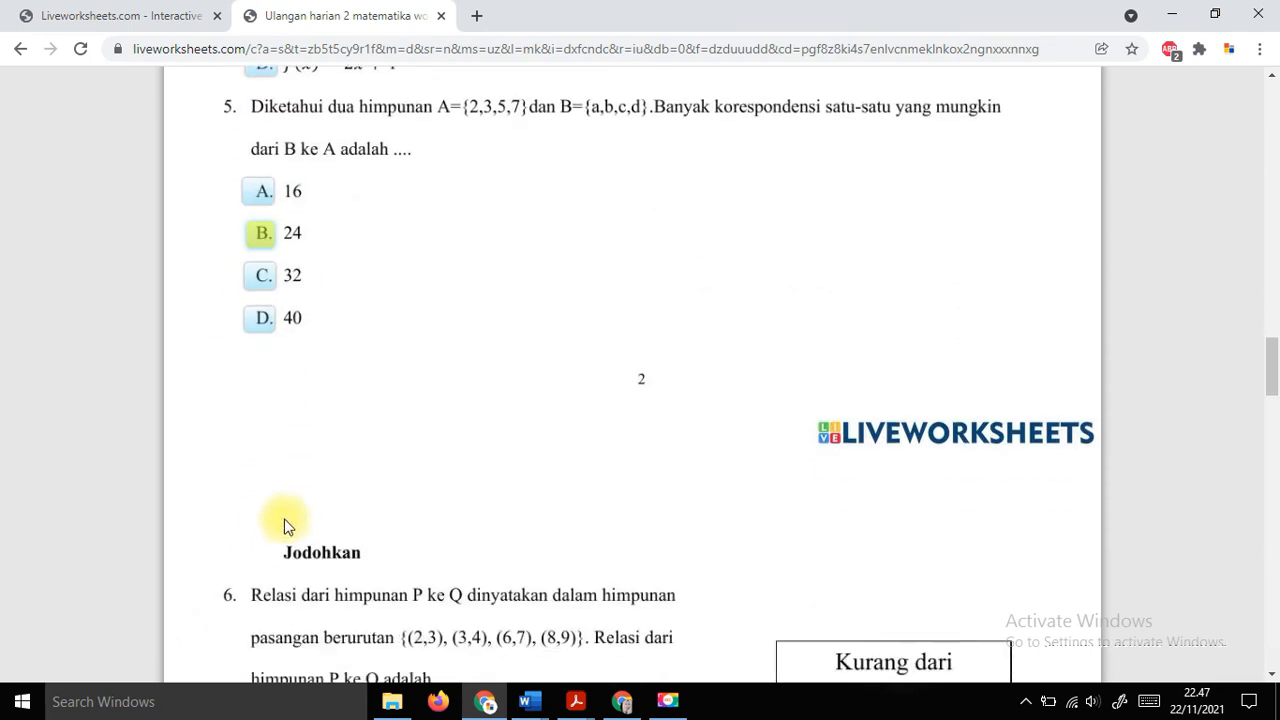
Match question 6 with Satu Kurang dari and question 7 with Kurang dari in the Jodohkan section.
{"action": "left_click_drag", "start_coordinate": [818, 388], "coordinate": [480, 398]}
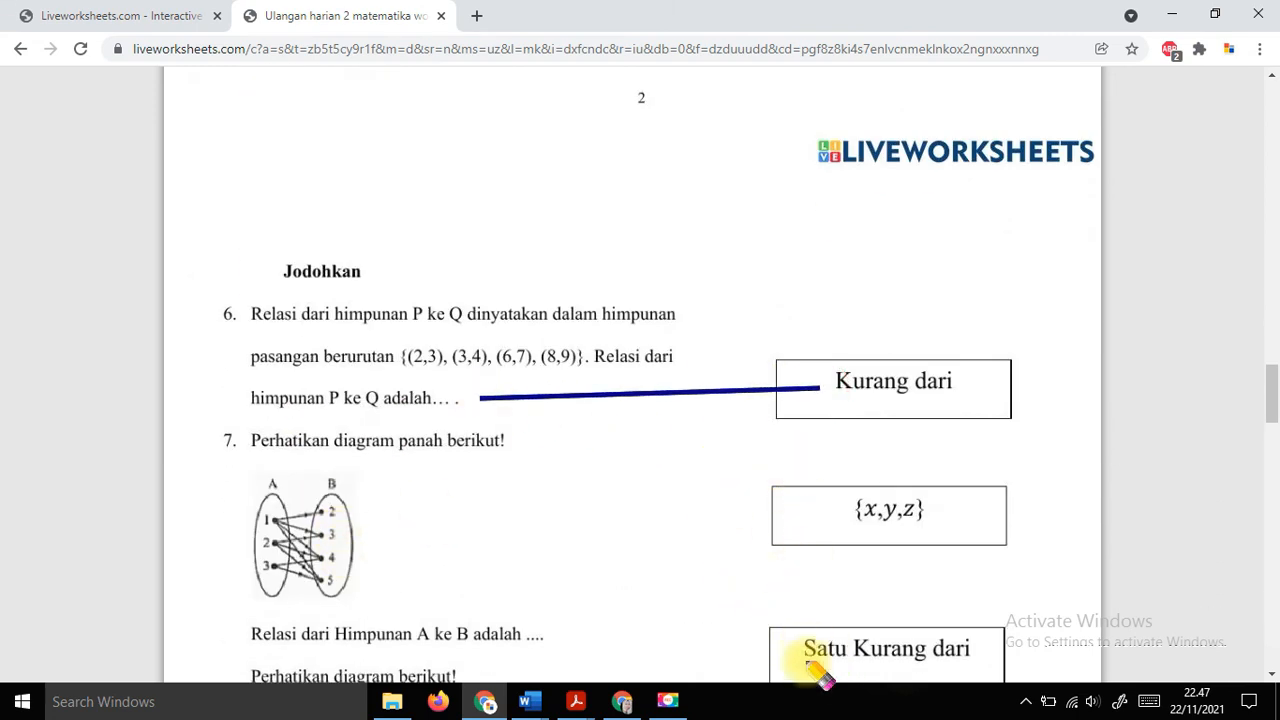
{"action": "left_click_drag", "start_coordinate": [808, 645], "coordinate": [412, 358]}
{"action": "mouse_move", "coordinate": [835, 381]}
{"action": "left_mouse_down"}
{"action": "mouse_move", "coordinate": [423, 511]}
{"action": "mouse_move", "coordinate": [303, 521]}
{"action": "left_mouse_up"}
Match Kodomain with {p,q,r,s}, Domain with {x,y,z} and Range with {p,q,s} for questions 8 to 10.
{"action": "scroll", "coordinate": [583, 520], "scroll_direction": "down", "scroll_amount": 3}
{"action": "mouse_move", "coordinate": [848, 237]}
{"action": "left_mouse_down"}
{"action": "mouse_move", "coordinate": [685, 400]}
{"action": "mouse_move", "coordinate": [326, 655]}
{"action": "left_mouse_up"}
{"action": "scroll", "coordinate": [783, 414], "scroll_direction": "down", "scroll_amount": 2}
{"action": "left_click_drag", "start_coordinate": [878, 135], "coordinate": [300, 472]}
{"action": "scroll", "coordinate": [386, 663], "scroll_direction": "down", "scroll_amount": 1}
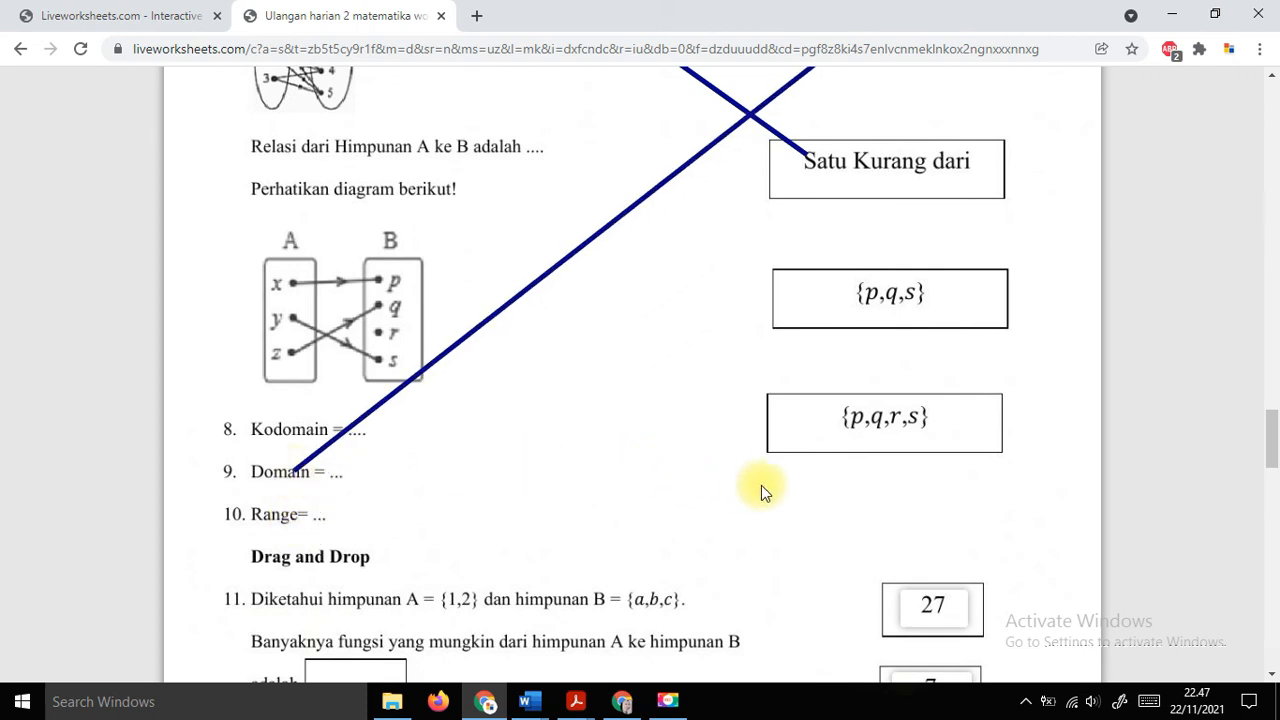
{"action": "left_click_drag", "start_coordinate": [795, 437], "coordinate": [303, 424]}
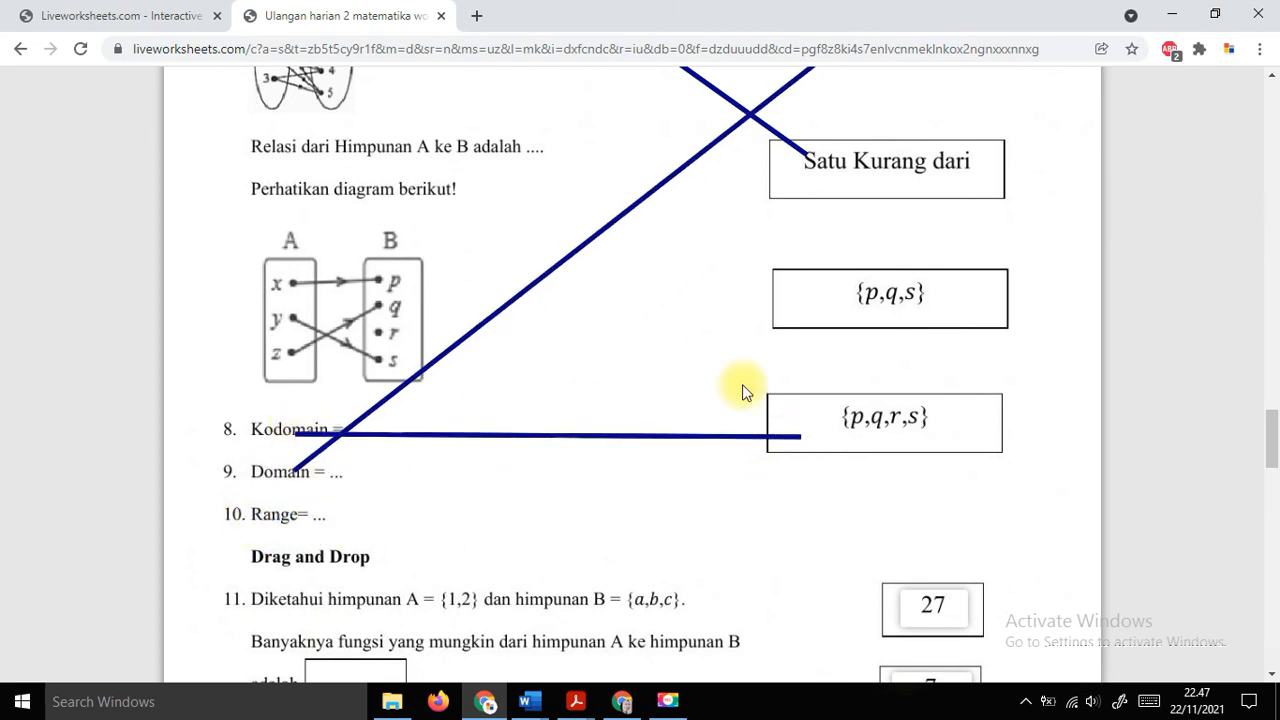
{"action": "left_click_drag", "start_coordinate": [882, 287], "coordinate": [320, 526]}
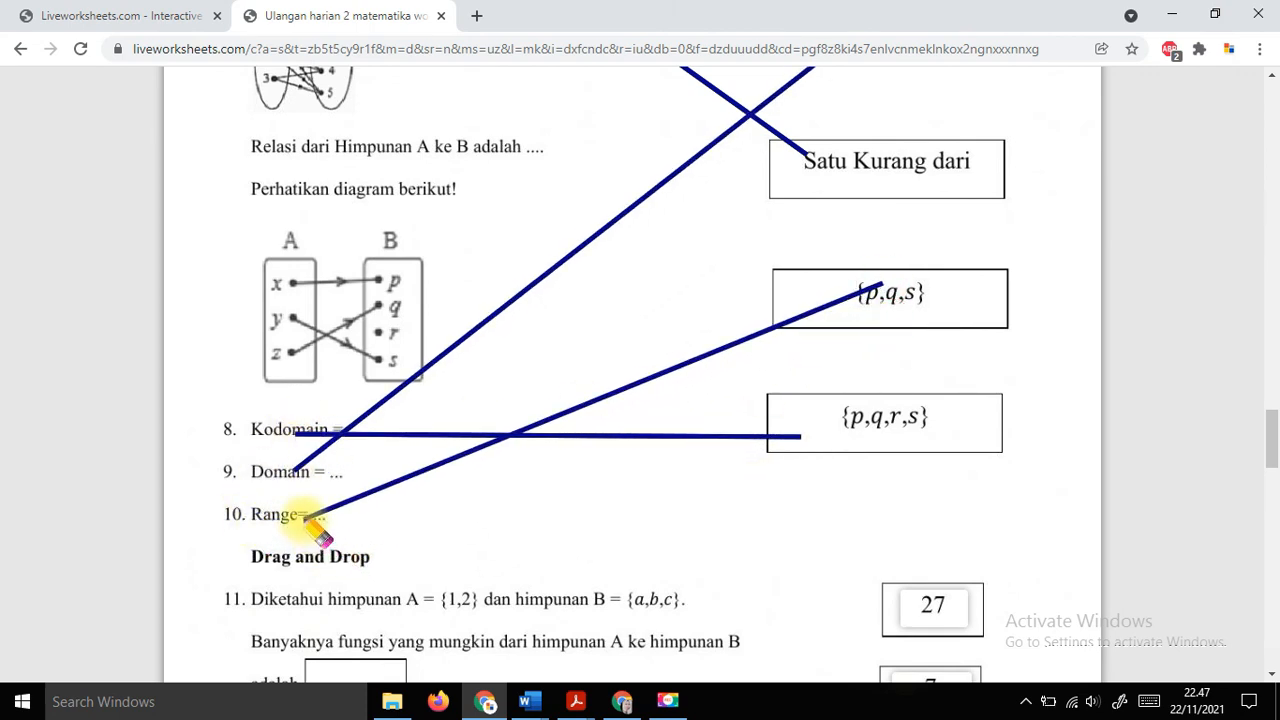
Place the answers 11, 9, 8, 7 and 27 in the boxes of Drag and Drop questions 11 to 15, in that order.
{"action": "scroll", "coordinate": [423, 543], "scroll_direction": "down", "scroll_amount": 4}
{"action": "left_click_drag", "start_coordinate": [948, 236], "coordinate": [355, 562]}
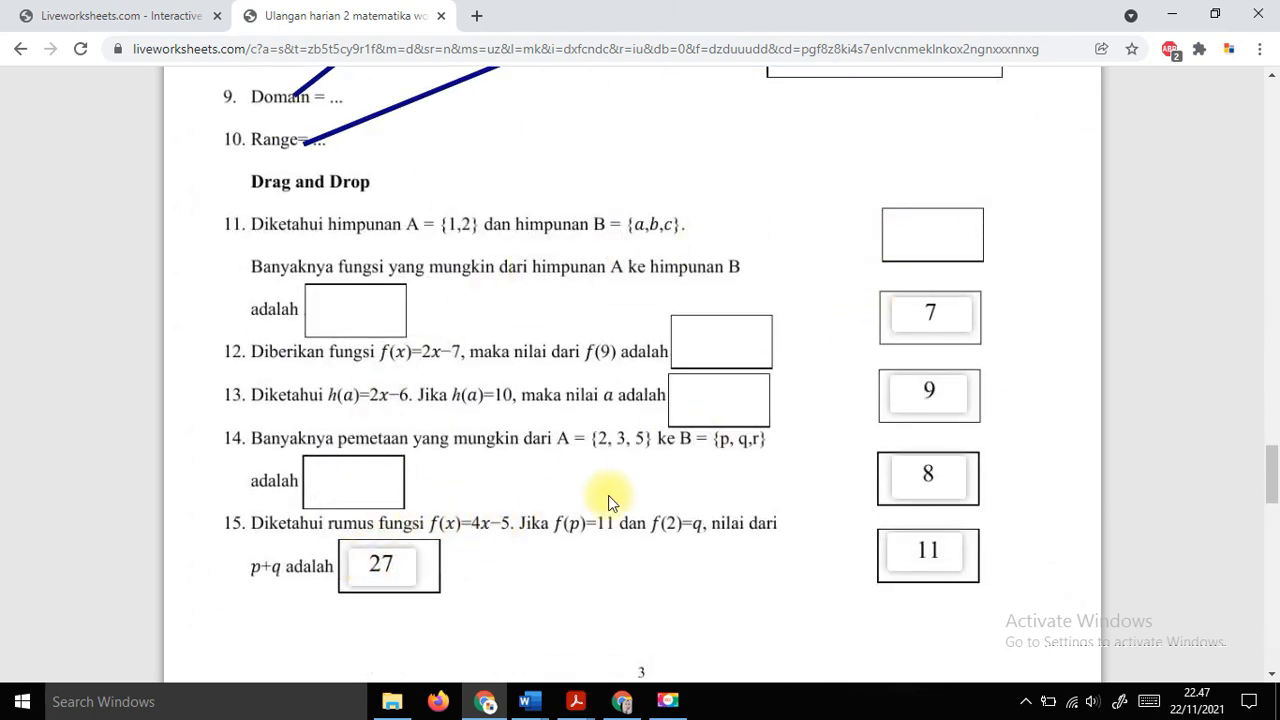
{"action": "left_click_drag", "start_coordinate": [908, 474], "coordinate": [710, 397]}
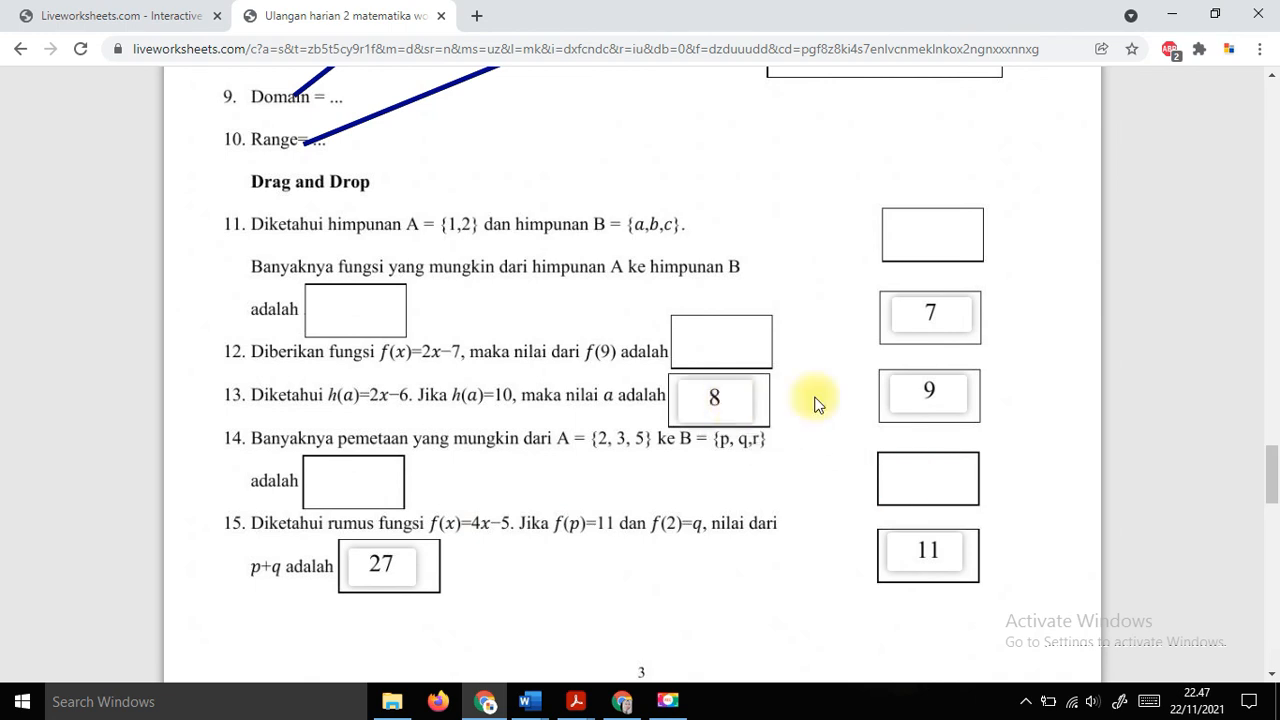
{"action": "left_click_drag", "start_coordinate": [922, 397], "coordinate": [750, 336]}
{"action": "left_click_drag", "start_coordinate": [910, 318], "coordinate": [368, 488]}
{"action": "left_click_drag", "start_coordinate": [900, 554], "coordinate": [396, 309]}
{"action": "left_click_drag", "start_coordinate": [928, 555], "coordinate": [348, 310]}
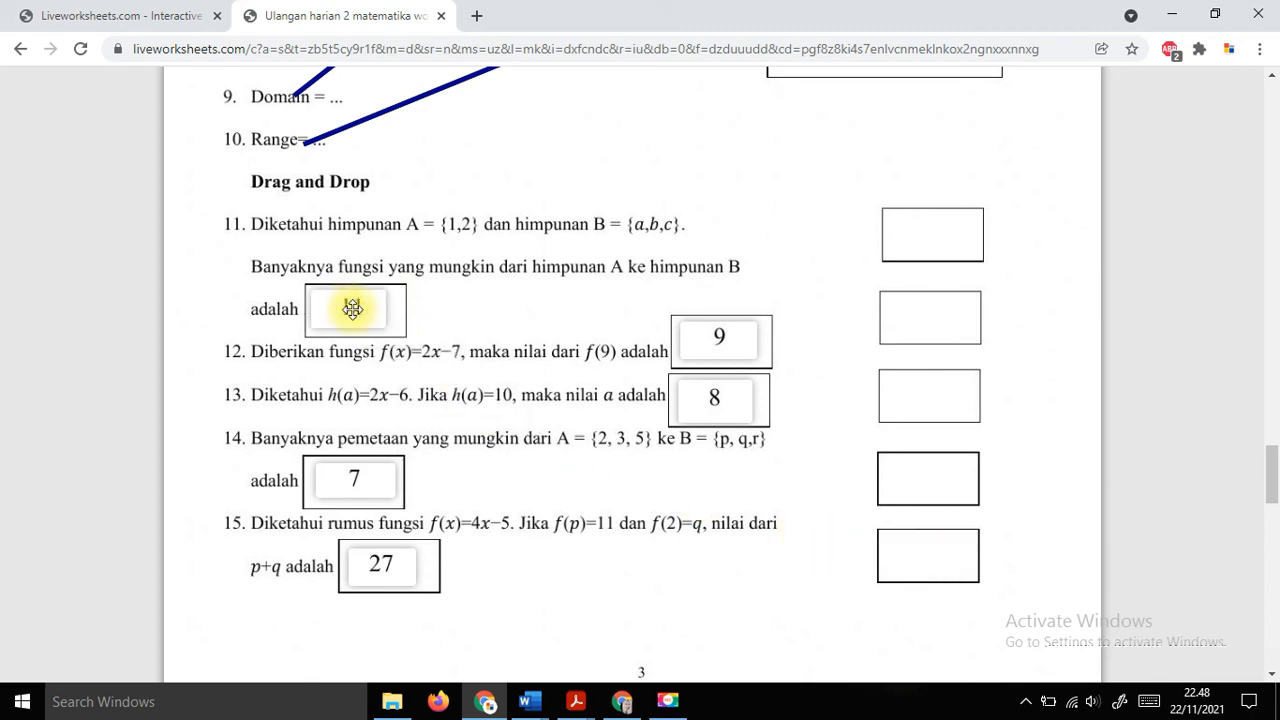
Answer question 16 with f(x)=2x+3, question 17 with 4 and question 18 with 11 in the Esay section.
{"action": "scroll", "coordinate": [638, 523], "scroll_direction": "down", "scroll_amount": 4}
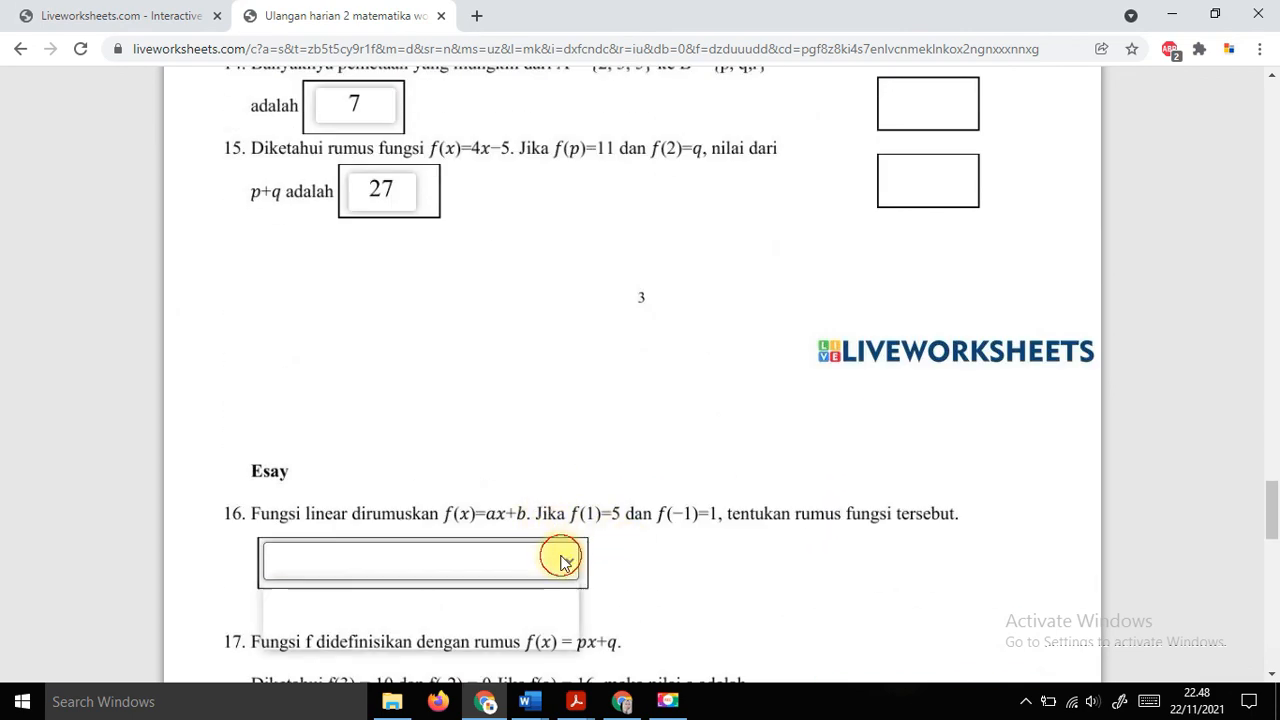
{"action": "scroll", "coordinate": [524, 570], "scroll_direction": "down", "scroll_amount": 1}
{"action": "left_click", "coordinate": [565, 484]}
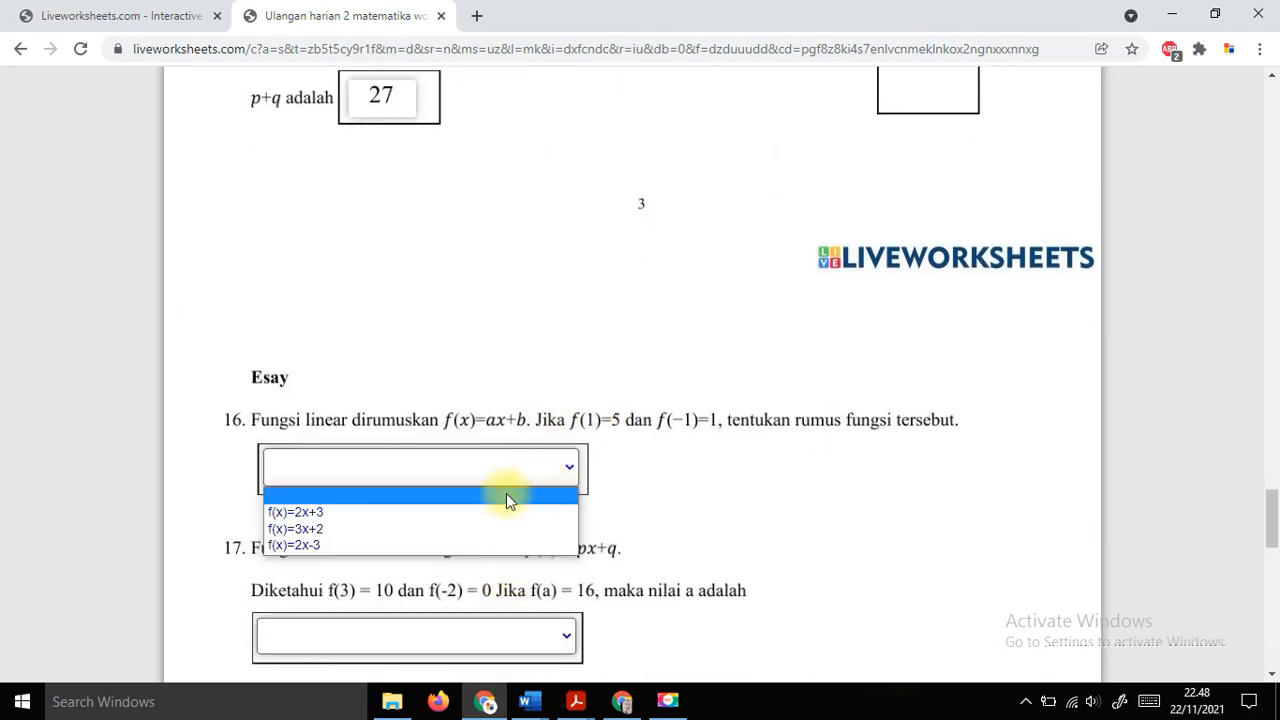
{"action": "left_click", "coordinate": [480, 509]}
{"action": "scroll", "coordinate": [490, 510], "scroll_direction": "down", "scroll_amount": 1}
{"action": "left_click", "coordinate": [545, 537]}
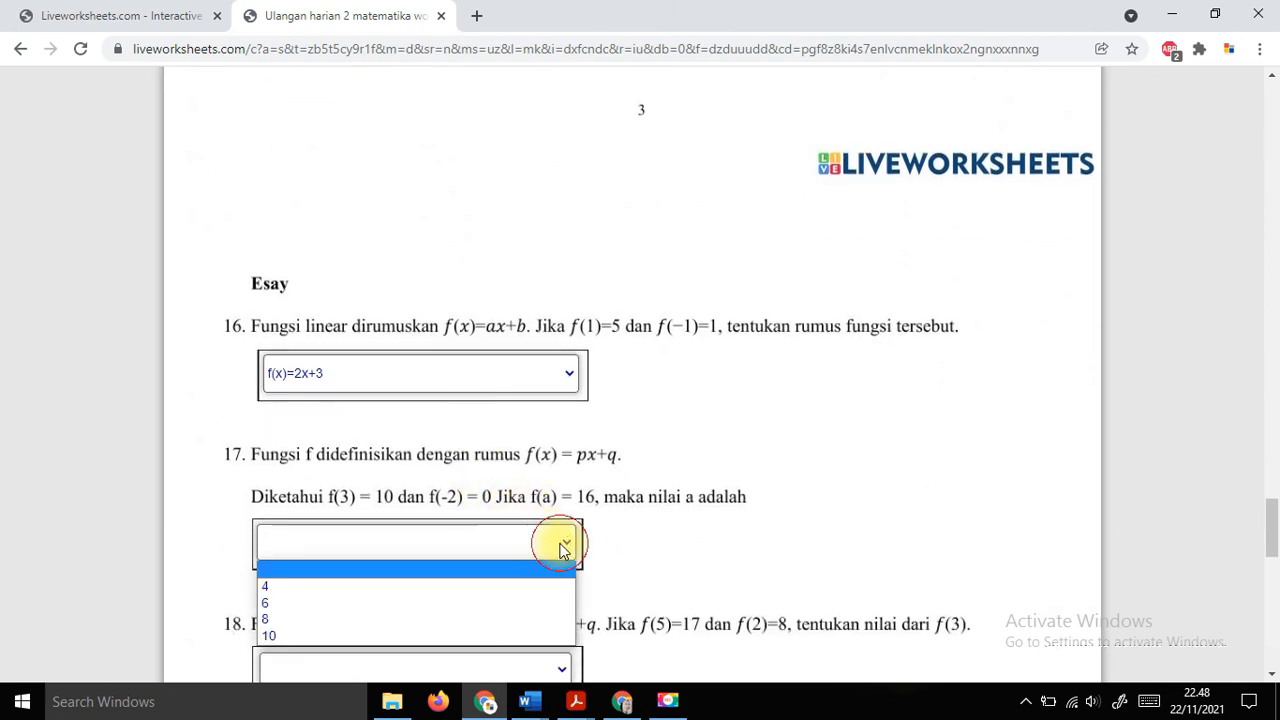
{"action": "left_click", "coordinate": [494, 594]}
{"action": "scroll", "coordinate": [491, 591], "scroll_direction": "down", "scroll_amount": 1}
{"action": "left_click", "coordinate": [514, 572]}
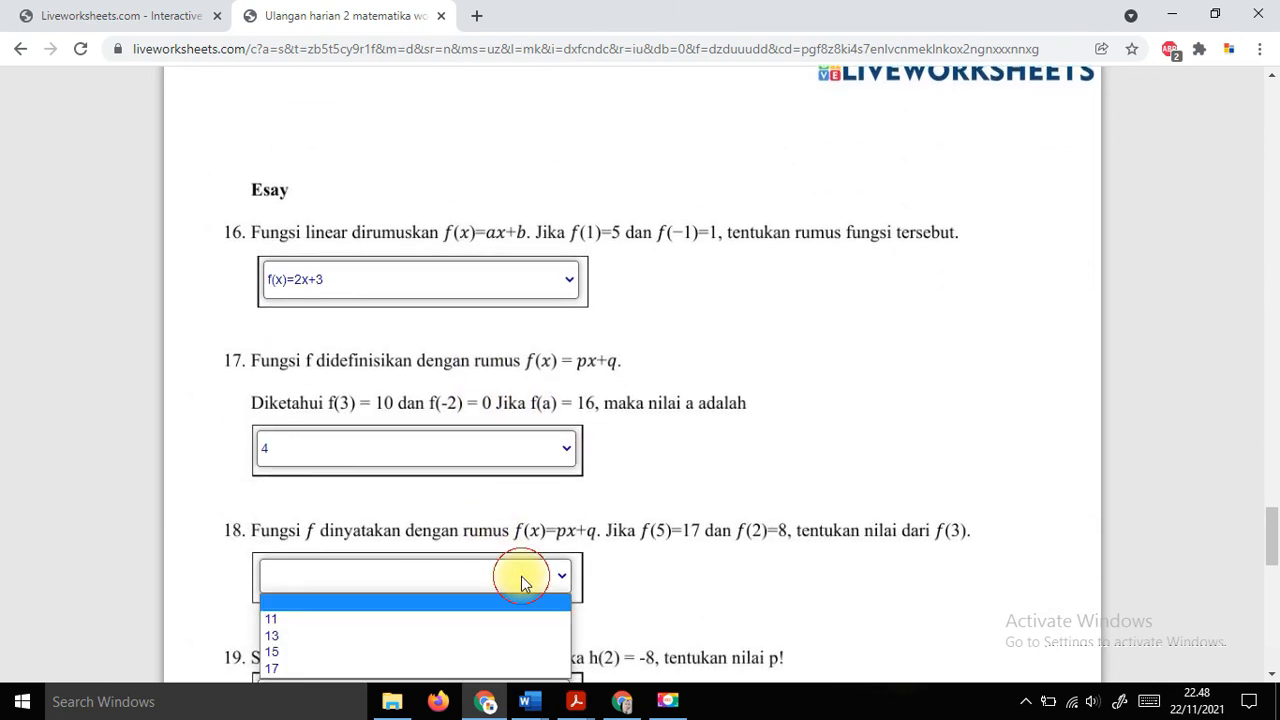
{"action": "left_click", "coordinate": [486, 612]}
{"action": "scroll", "coordinate": [488, 605], "scroll_direction": "down", "scroll_amount": 3}
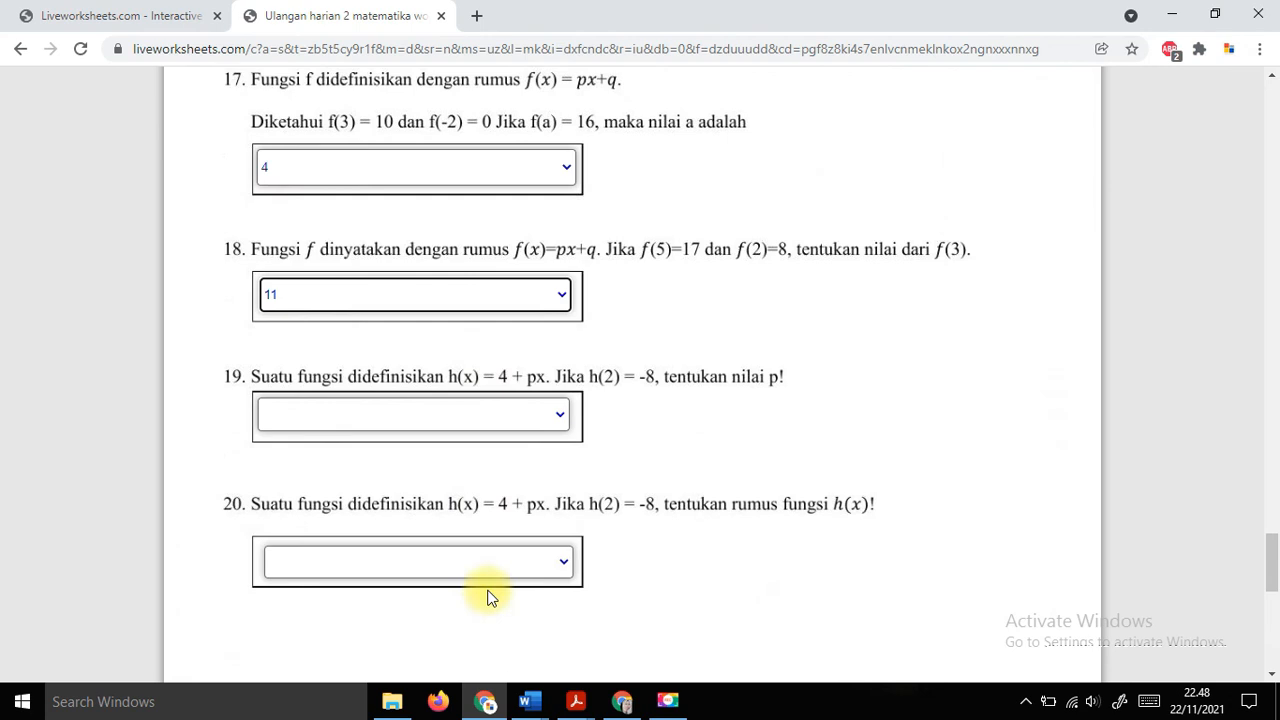
Answer question 19 with -2 and question 20 with h(x)=4+6x in the Esay section.
{"action": "left_click", "coordinate": [528, 416]}
{"action": "left_click", "coordinate": [511, 461]}
{"action": "scroll", "coordinate": [514, 471], "scroll_direction": "down", "scroll_amount": 1}
{"action": "left_click", "coordinate": [516, 472]}
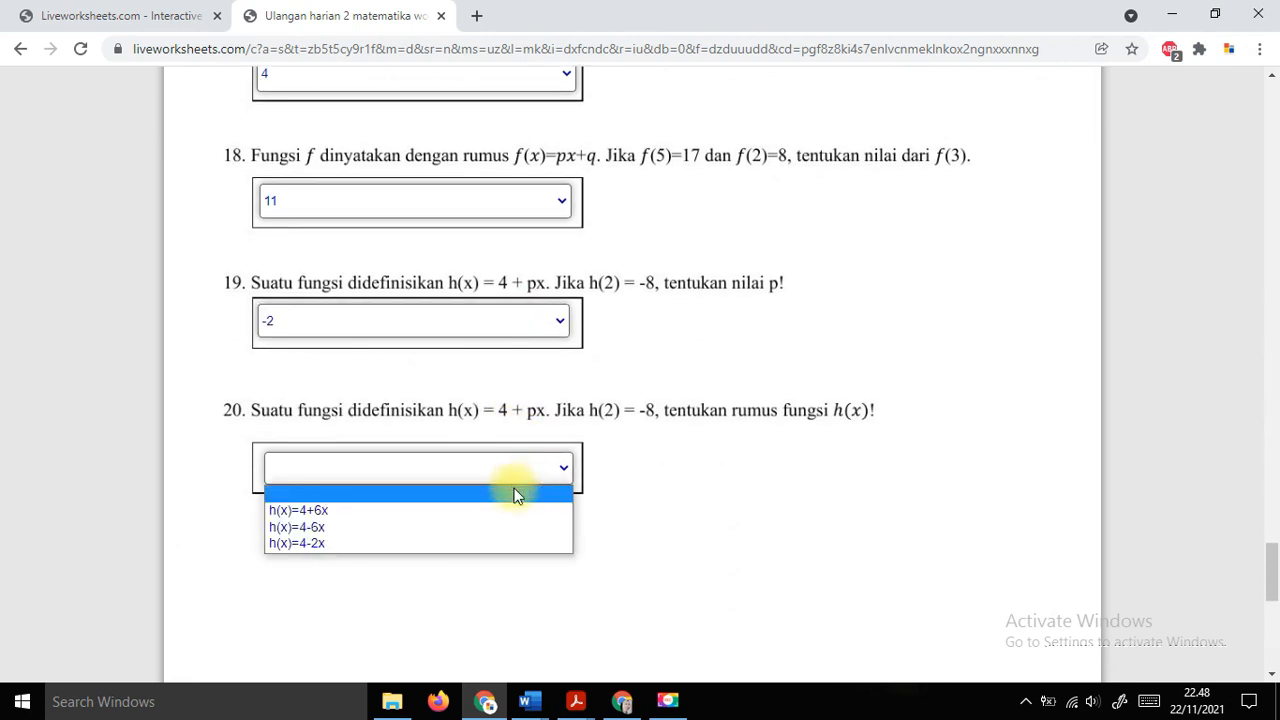
{"action": "left_click", "coordinate": [496, 511]}
Finish the worksheet and enter the student's full name in the submission form.
{"action": "scroll", "coordinate": [496, 512], "scroll_direction": "down", "scroll_amount": 5}
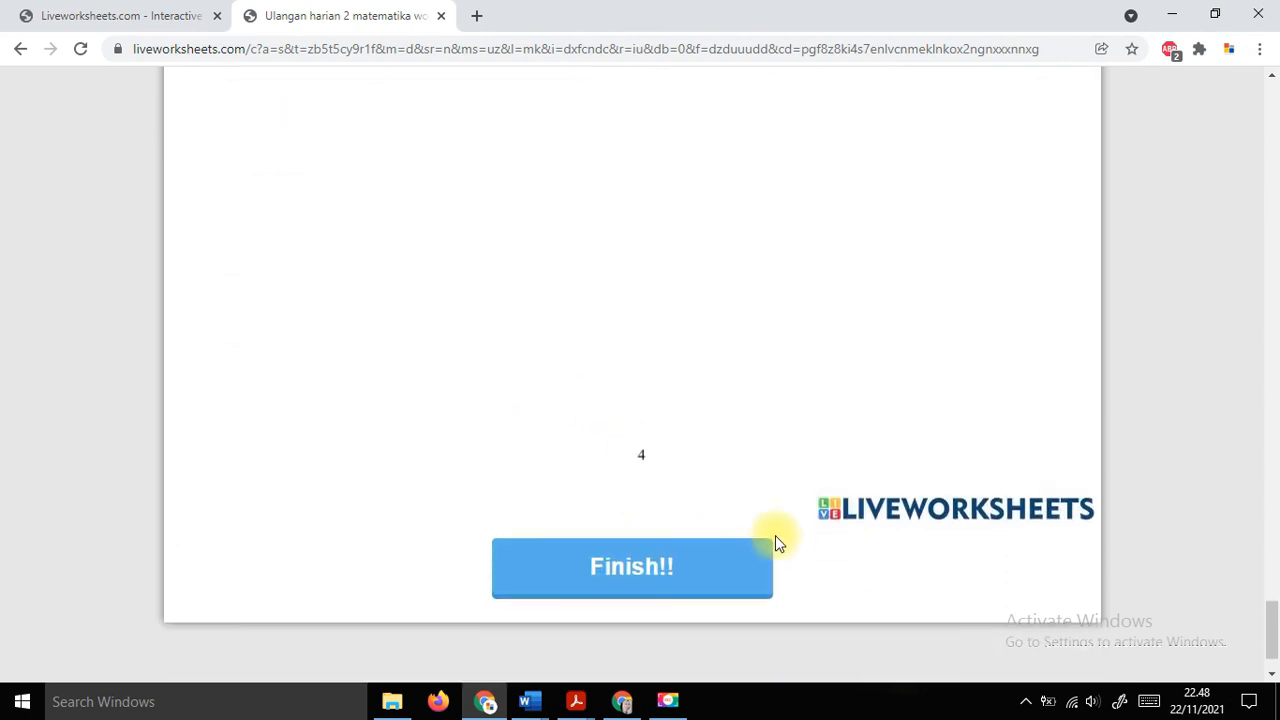
{"action": "left_click", "coordinate": [590, 531]}
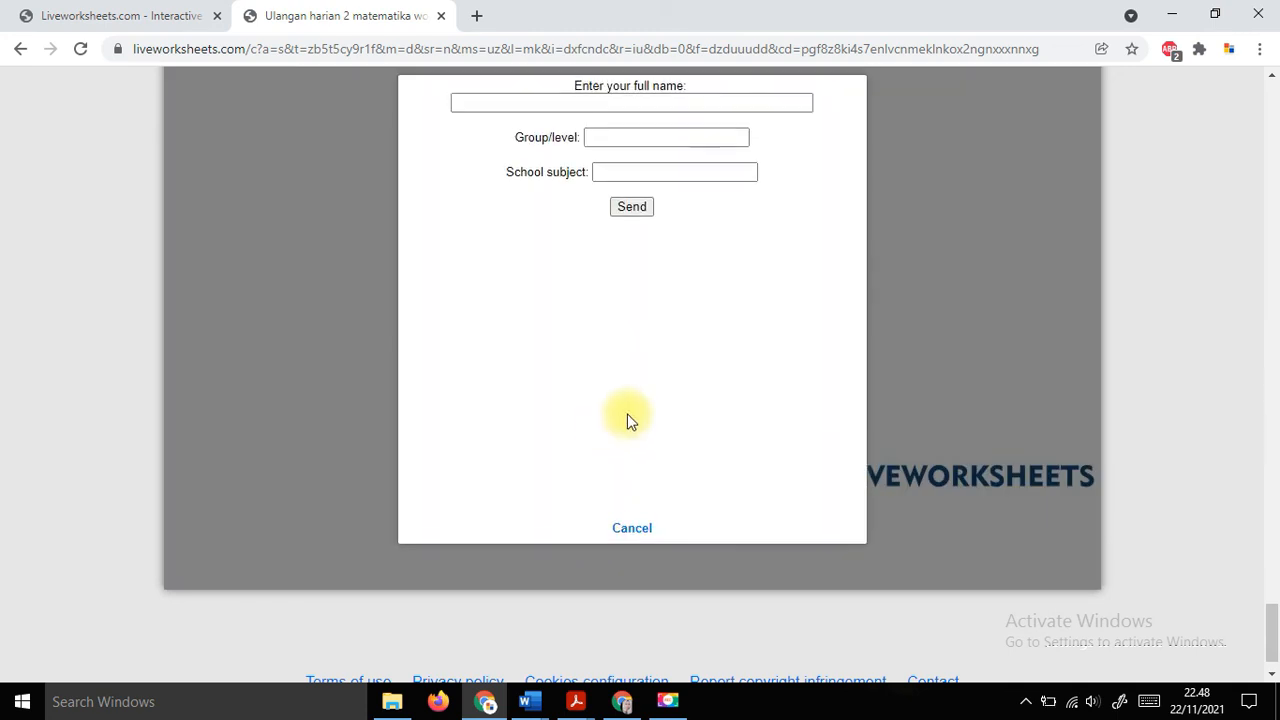
{"action": "left_click", "coordinate": [631, 102]}
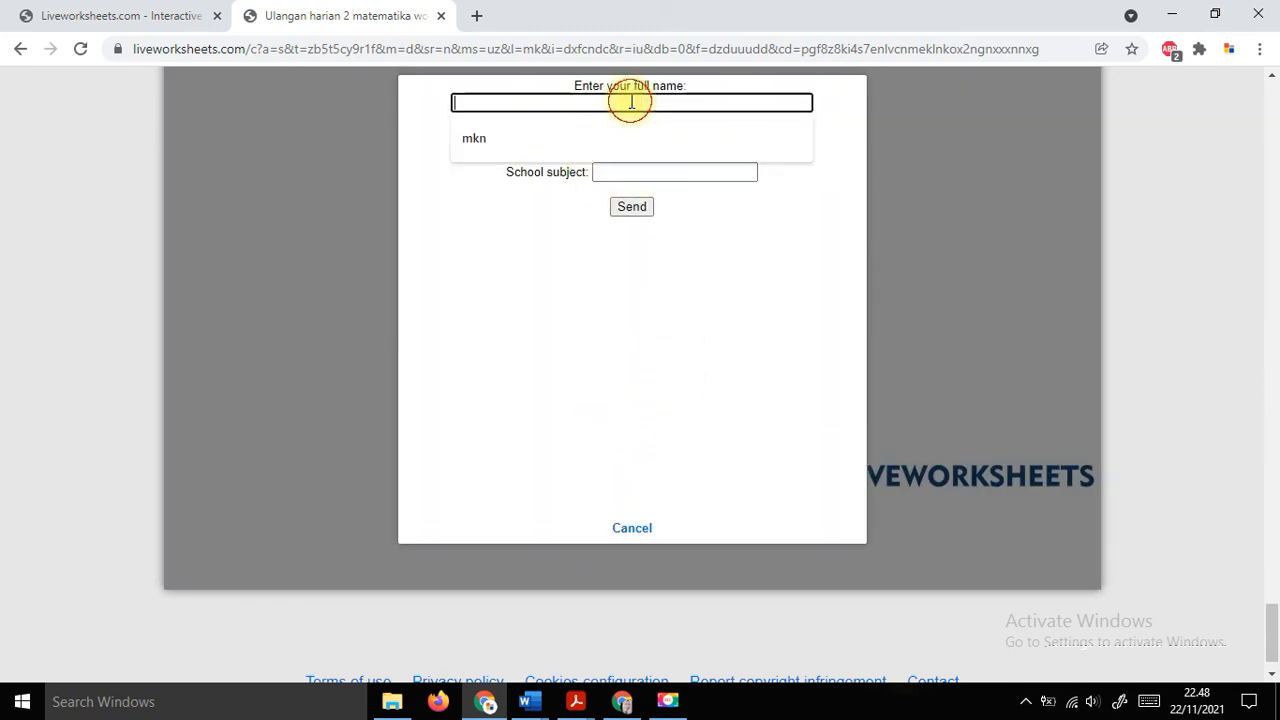
{"action": "left_click", "coordinate": [472, 323]}
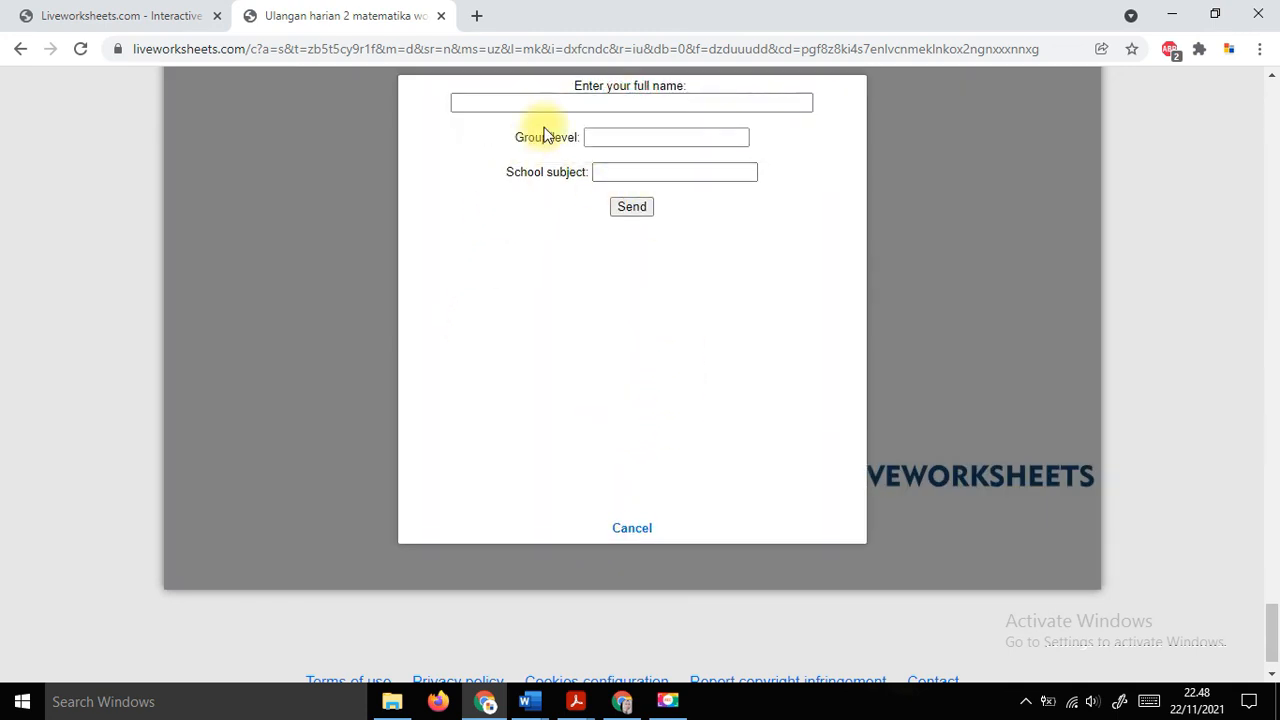
{"action": "left_click", "coordinate": [564, 103]}
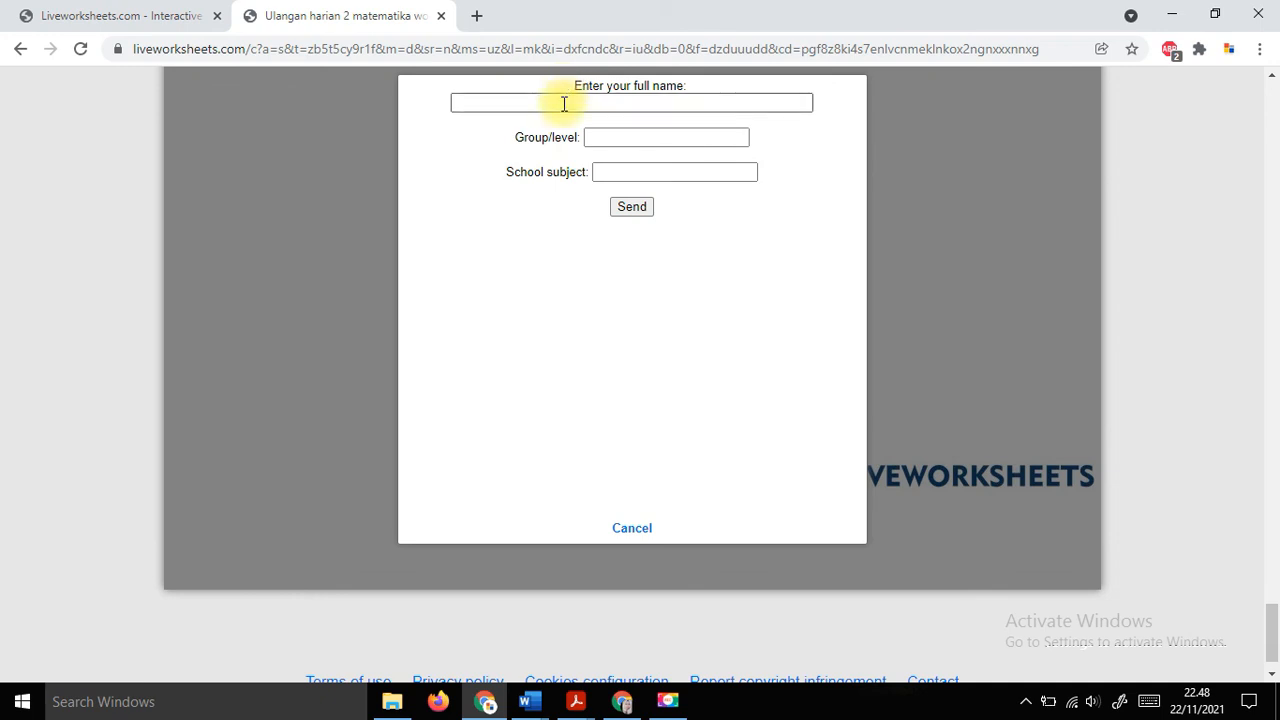
{"action": "left_click", "coordinate": [564, 103]}
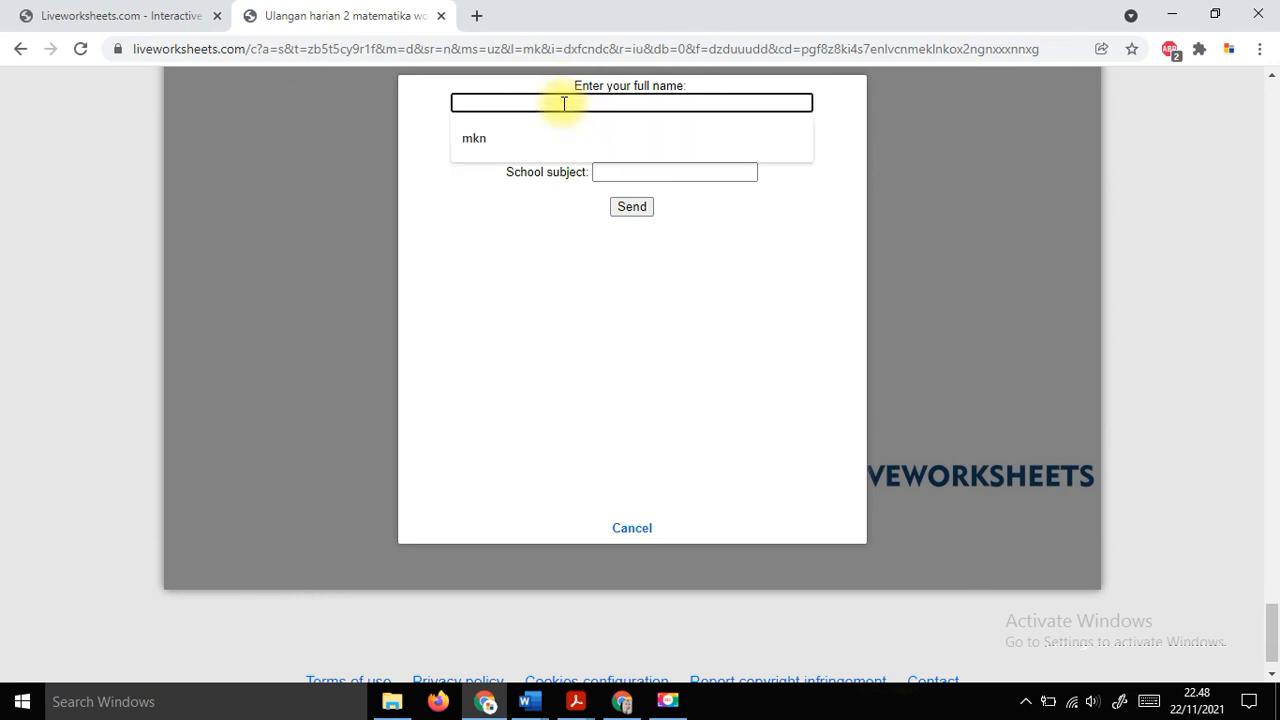
{"action": "type", "text": "UJ"}
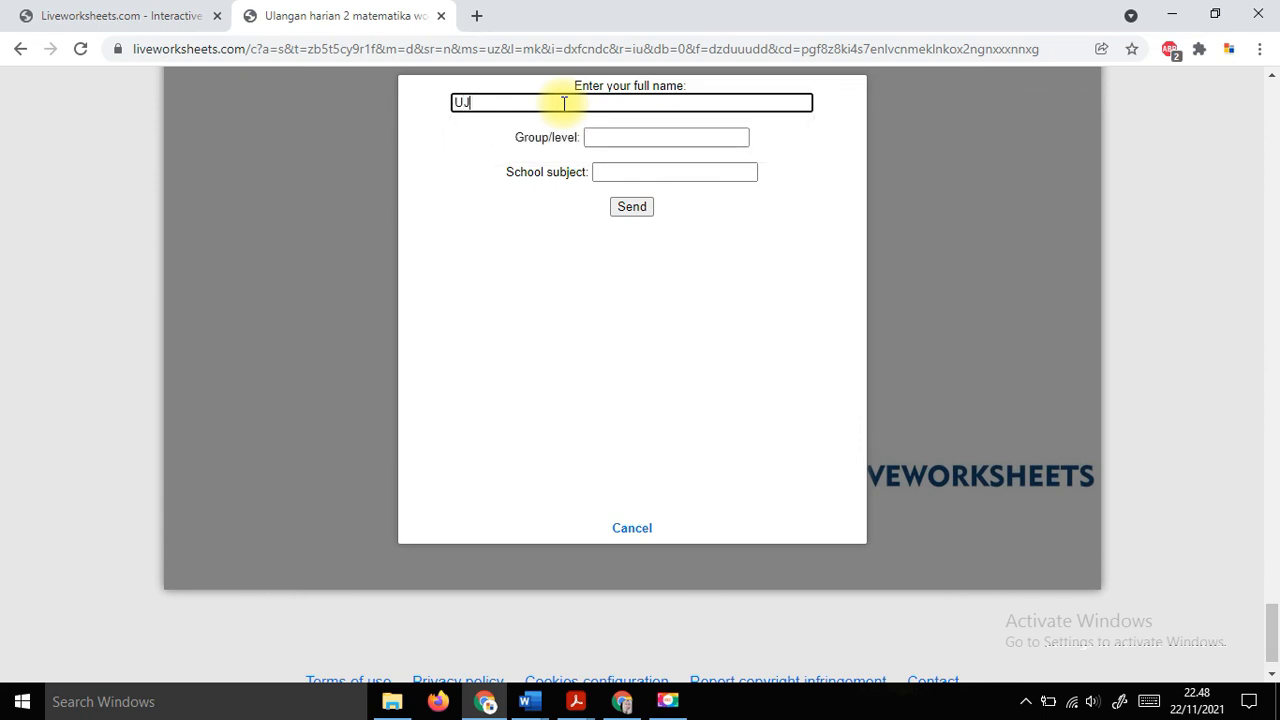
{"action": "type", "text": "I CB"}
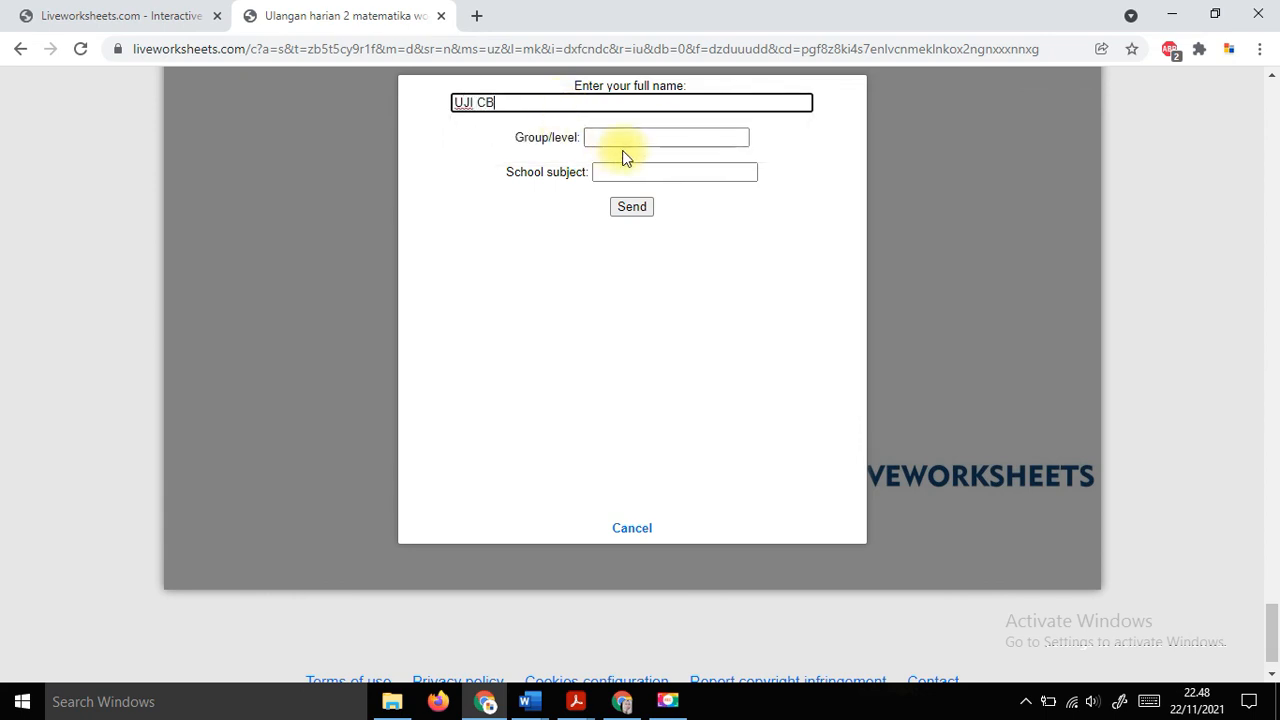
Set the group/level to 8 and the school subject to SMPN 4 ADIWERNA, and send the answers to the teacher.
{"action": "left_click", "coordinate": [627, 143]}
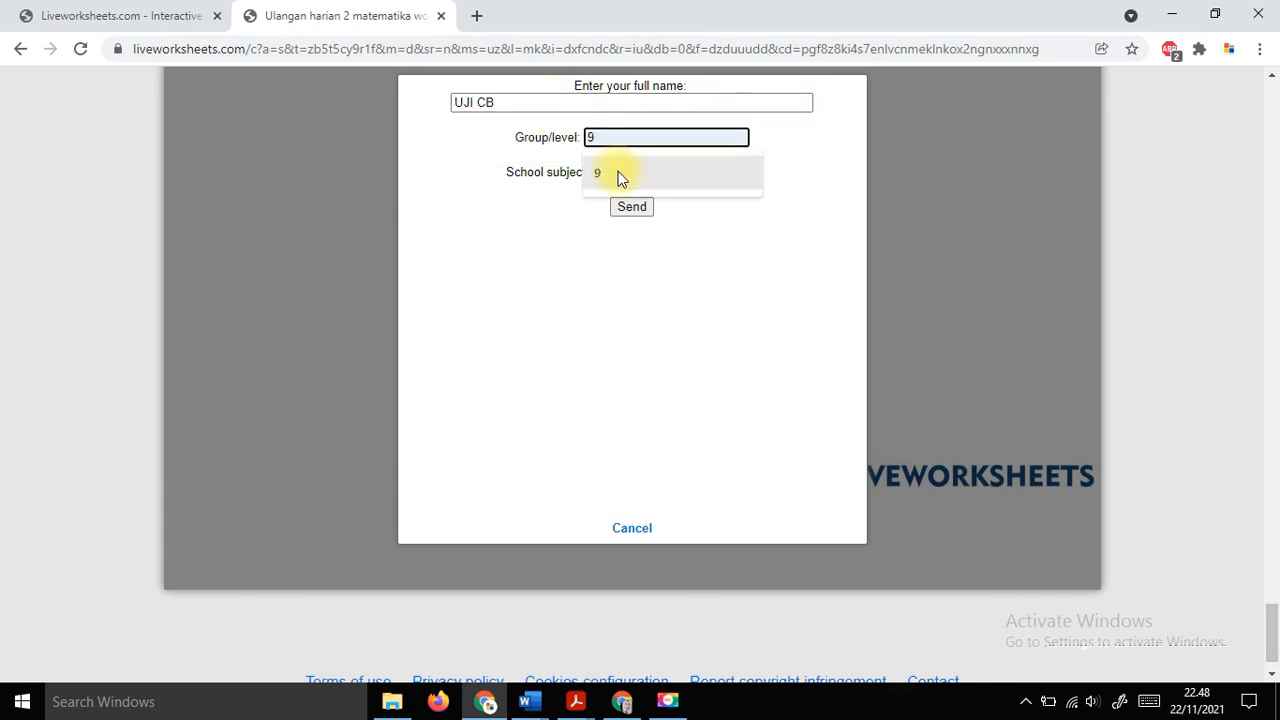
{"action": "type", "text": "8"}
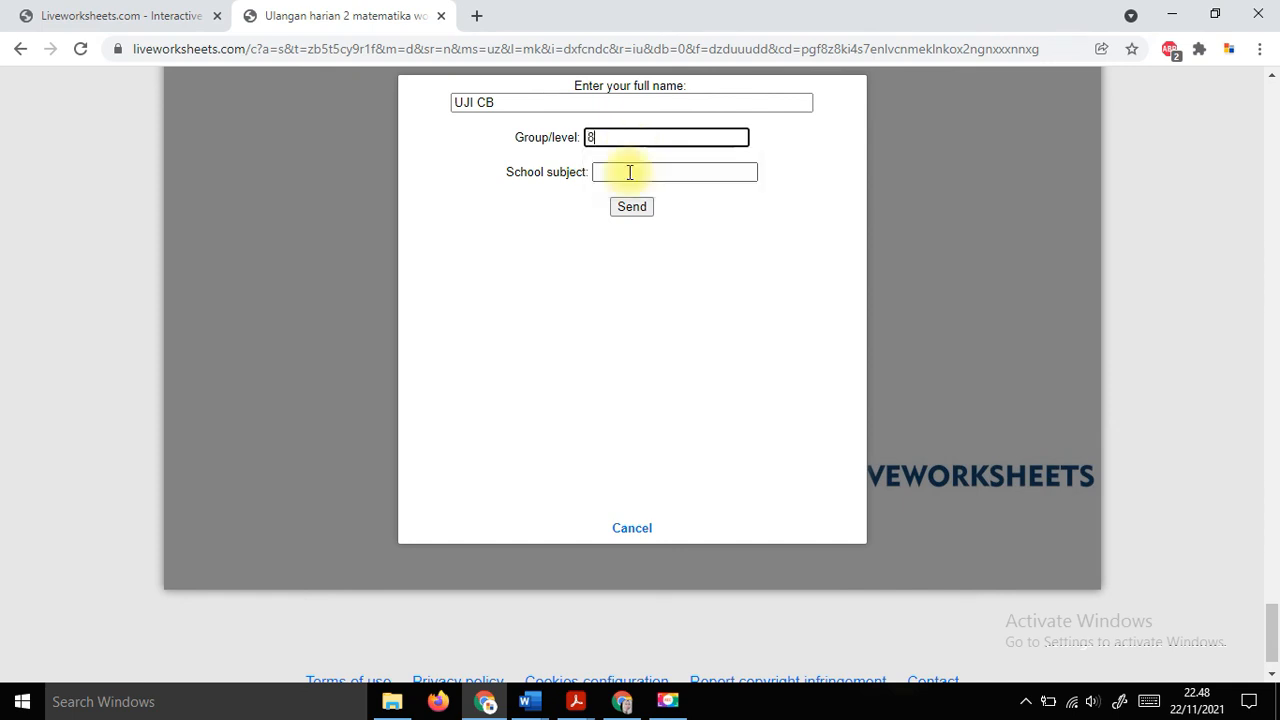
{"action": "left_click", "coordinate": [624, 180]}
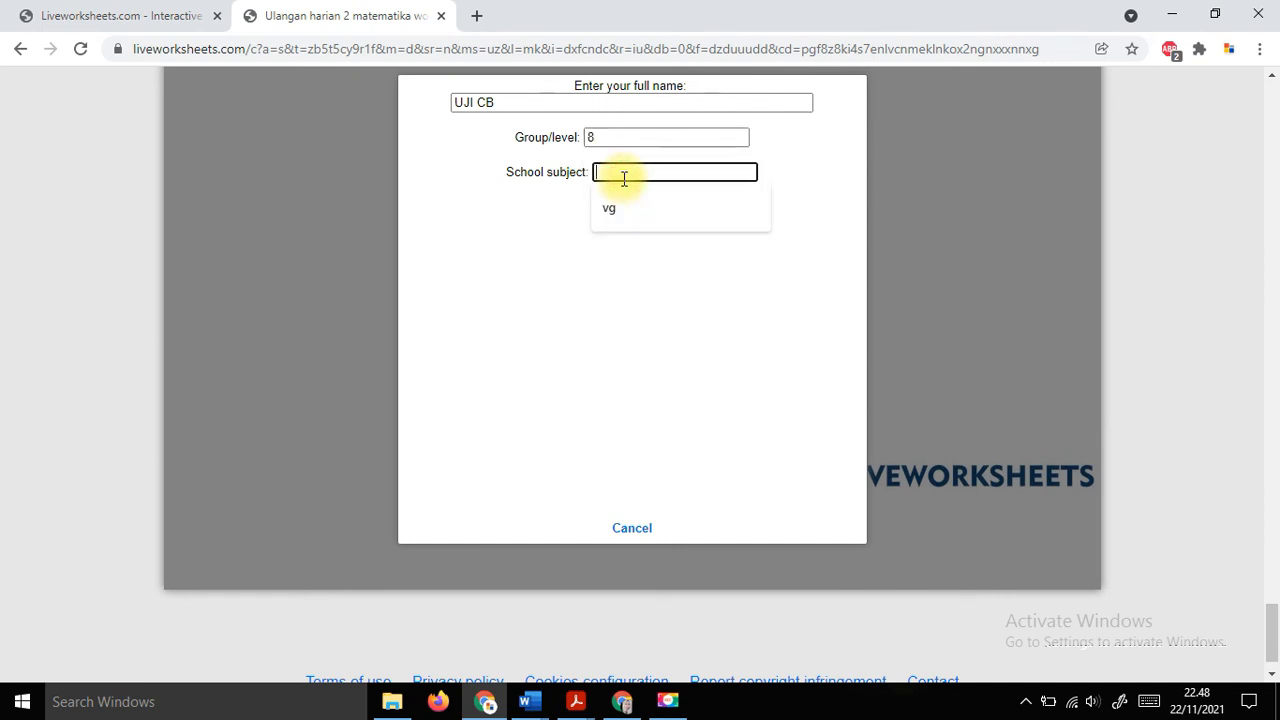
{"action": "type", "text": "SMP"}
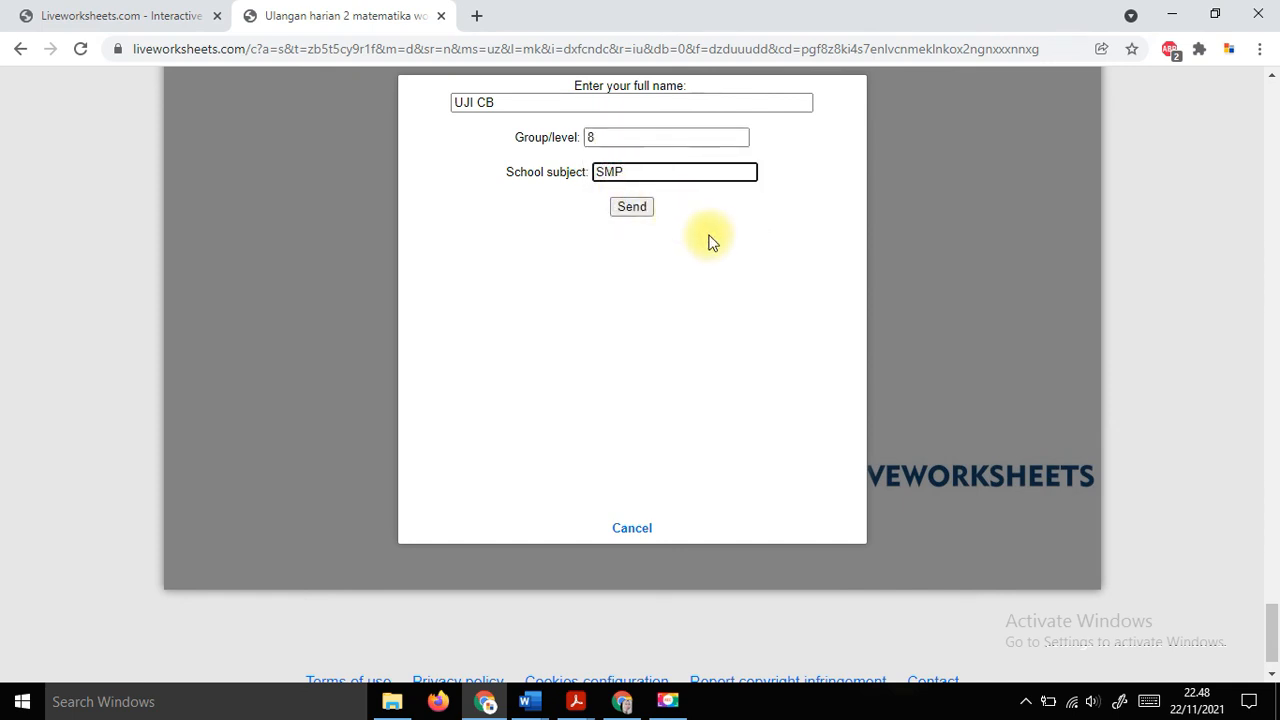
{"action": "type", "text": "N 4"}
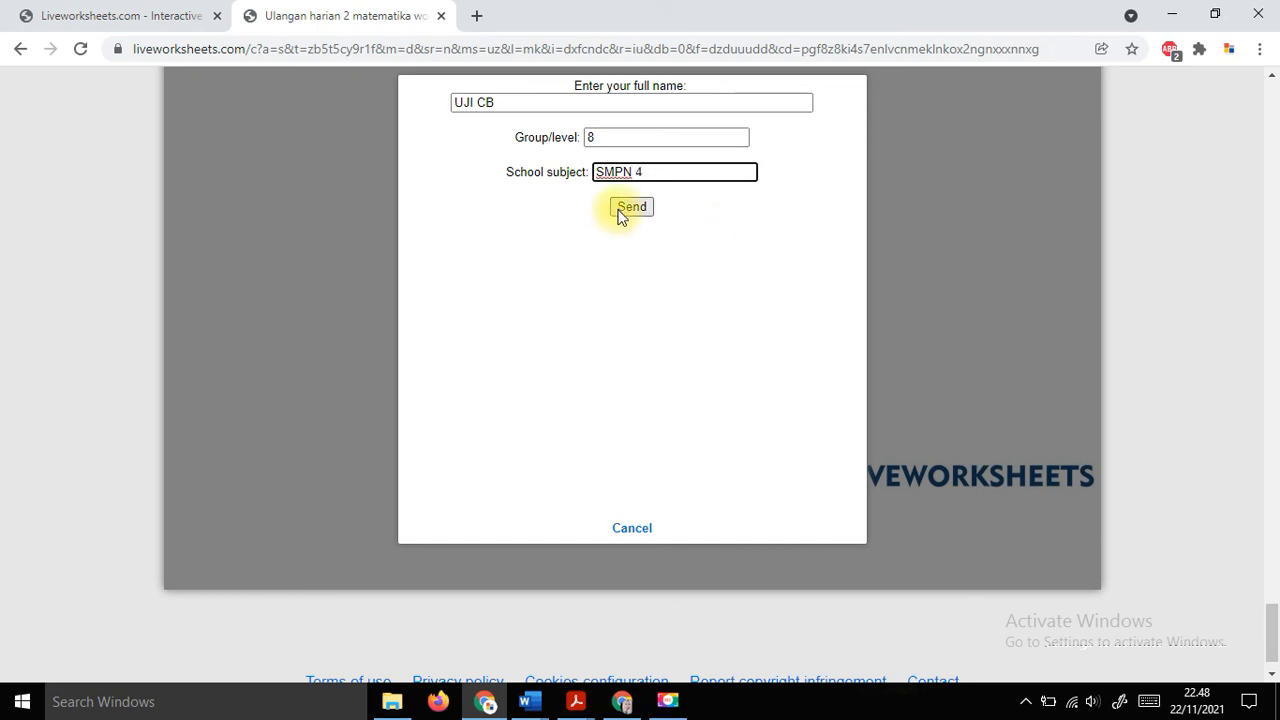
{"action": "type", "text": " ADIWERNA"}
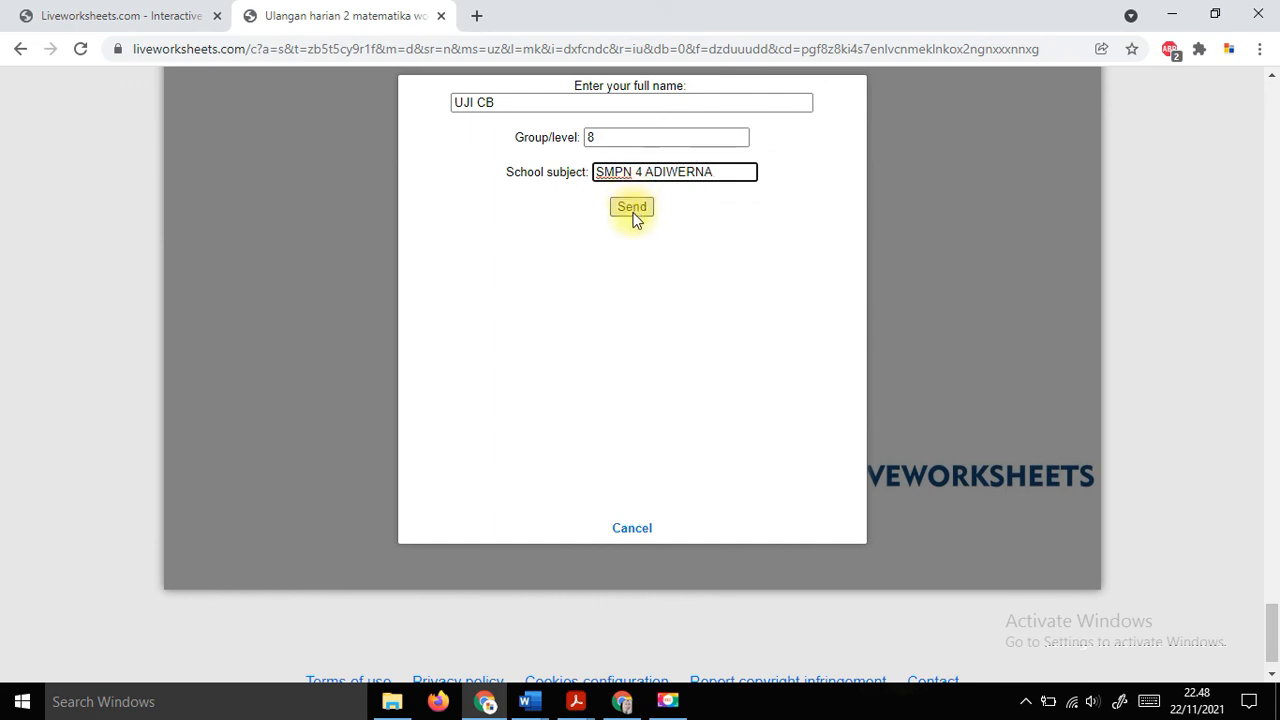
{"action": "left_click", "coordinate": [634, 207]}
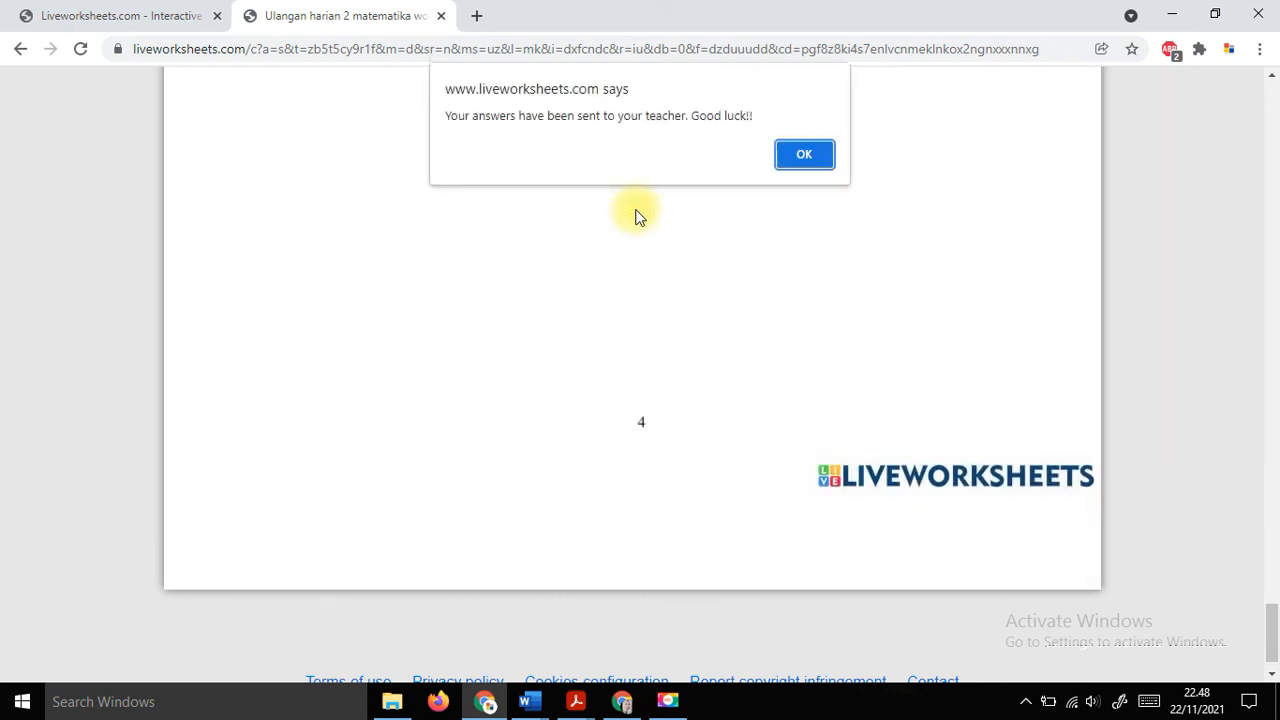
{"action": "left_click", "coordinate": [786, 162]}
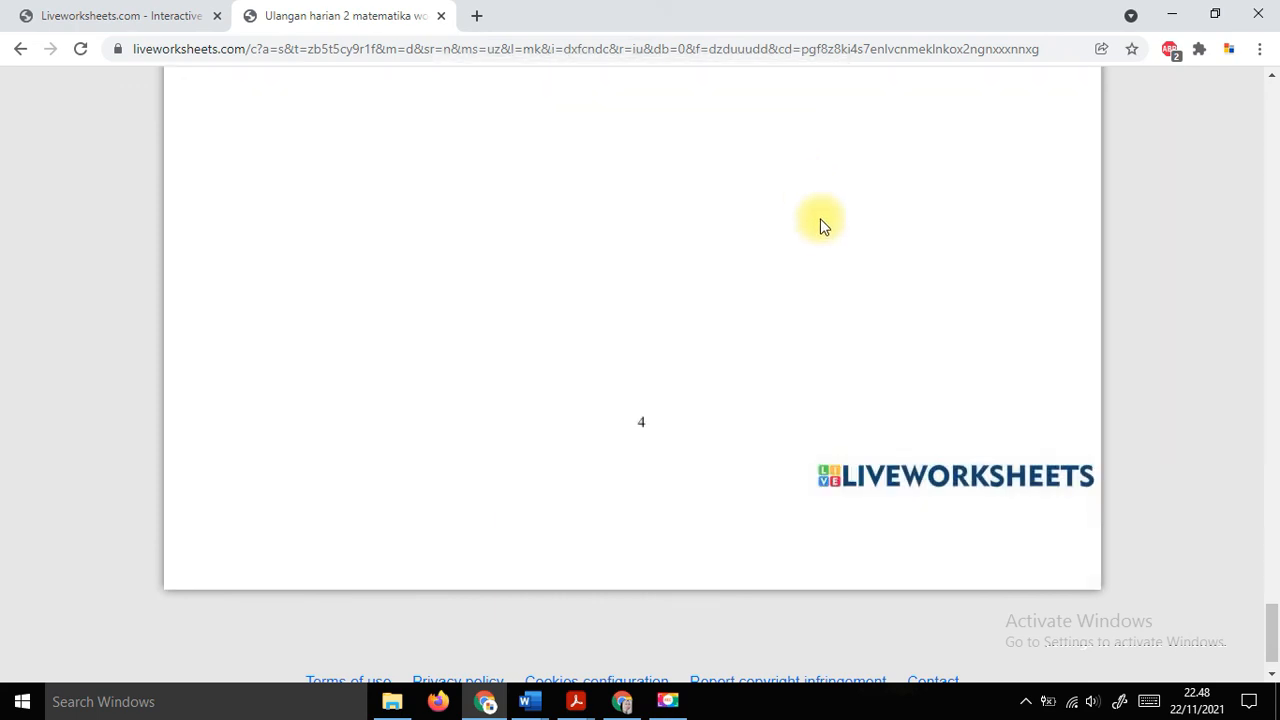
Review the marked answers throughout the submitted worksheet and the score on its first page.
{"action": "scroll", "coordinate": [822, 232], "scroll_direction": "up", "scroll_amount": 12}
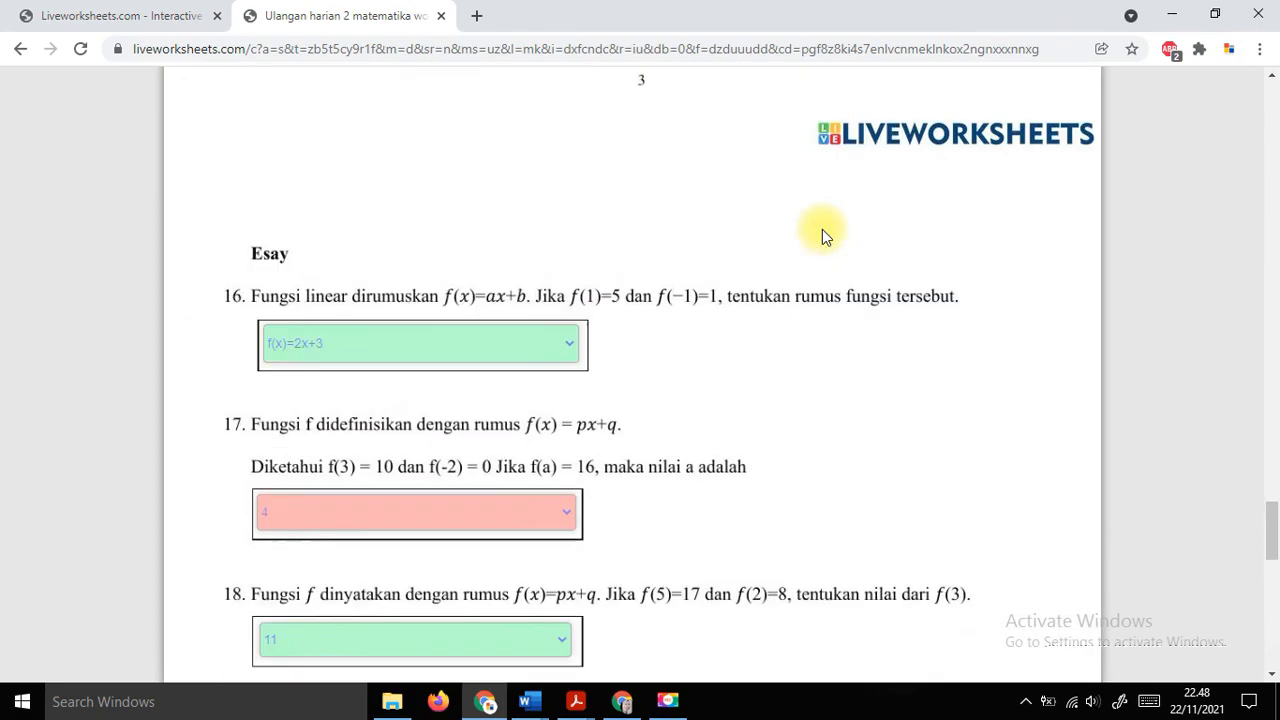
{"action": "scroll", "coordinate": [822, 232], "scroll_direction": "up", "scroll_amount": 15}
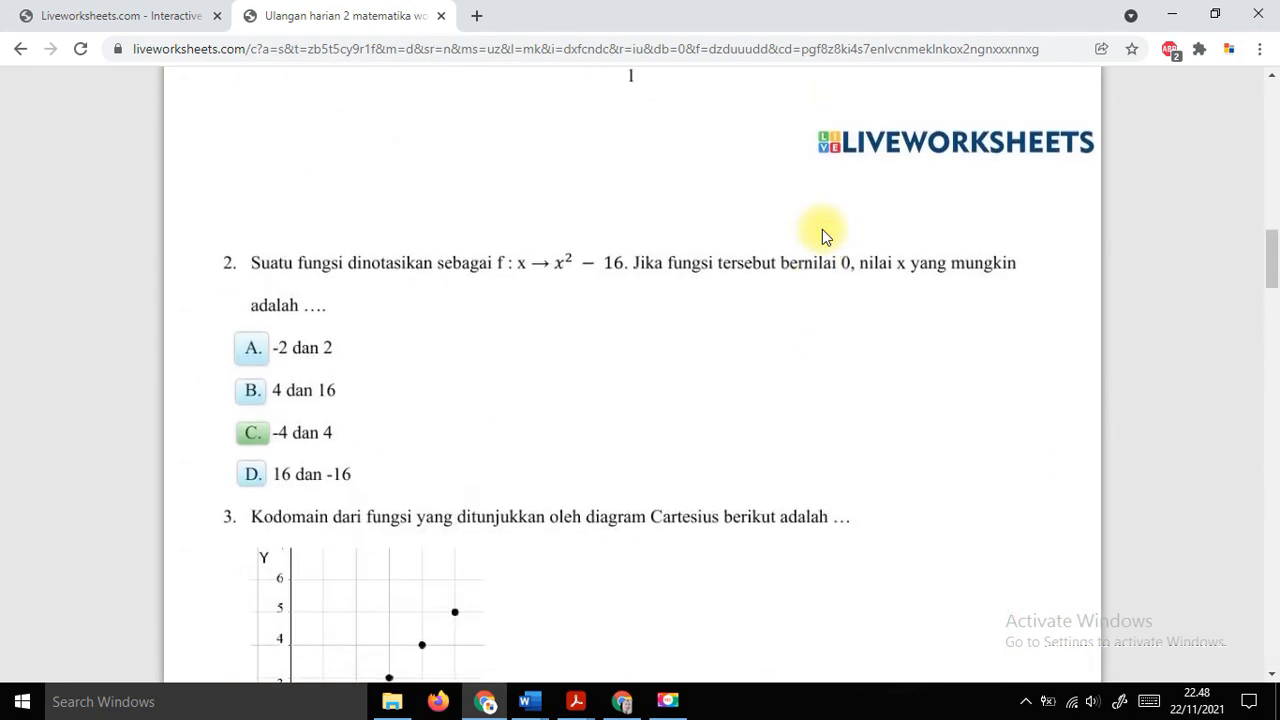
{"action": "scroll", "coordinate": [822, 229], "scroll_direction": "up", "scroll_amount": 8}
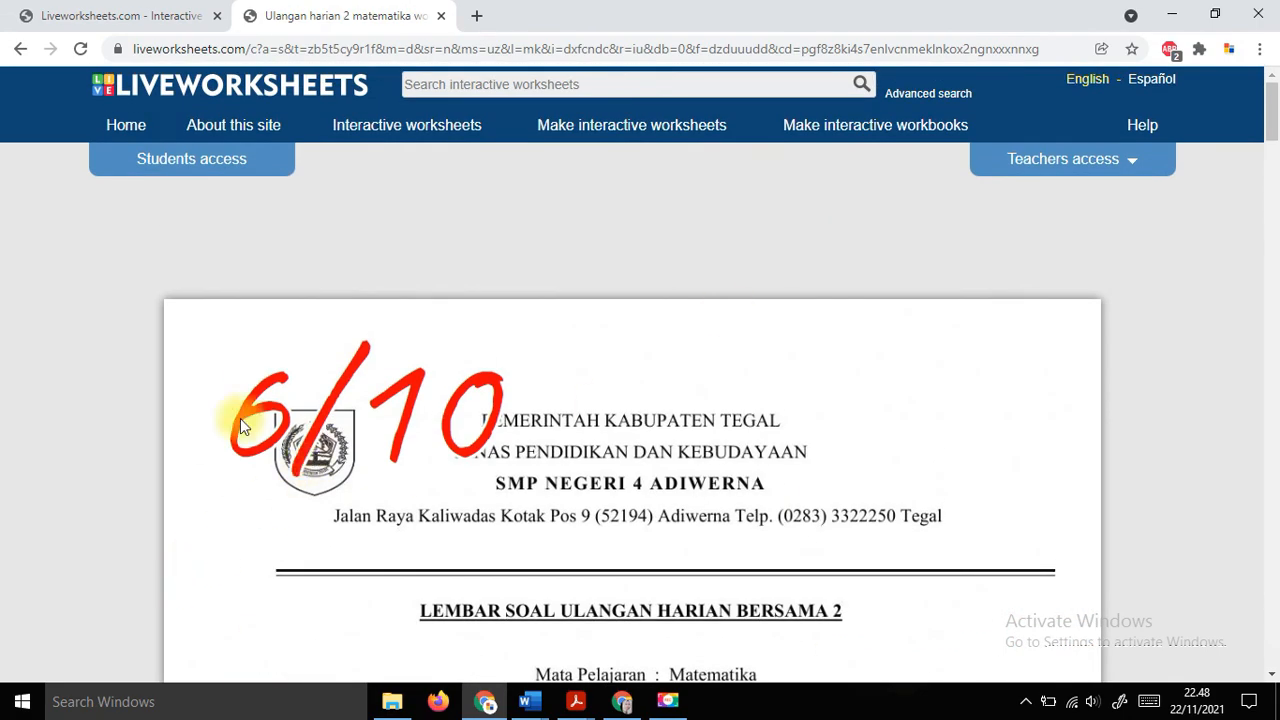
{"action": "scroll", "coordinate": [311, 450], "scroll_direction": "down", "scroll_amount": 2}
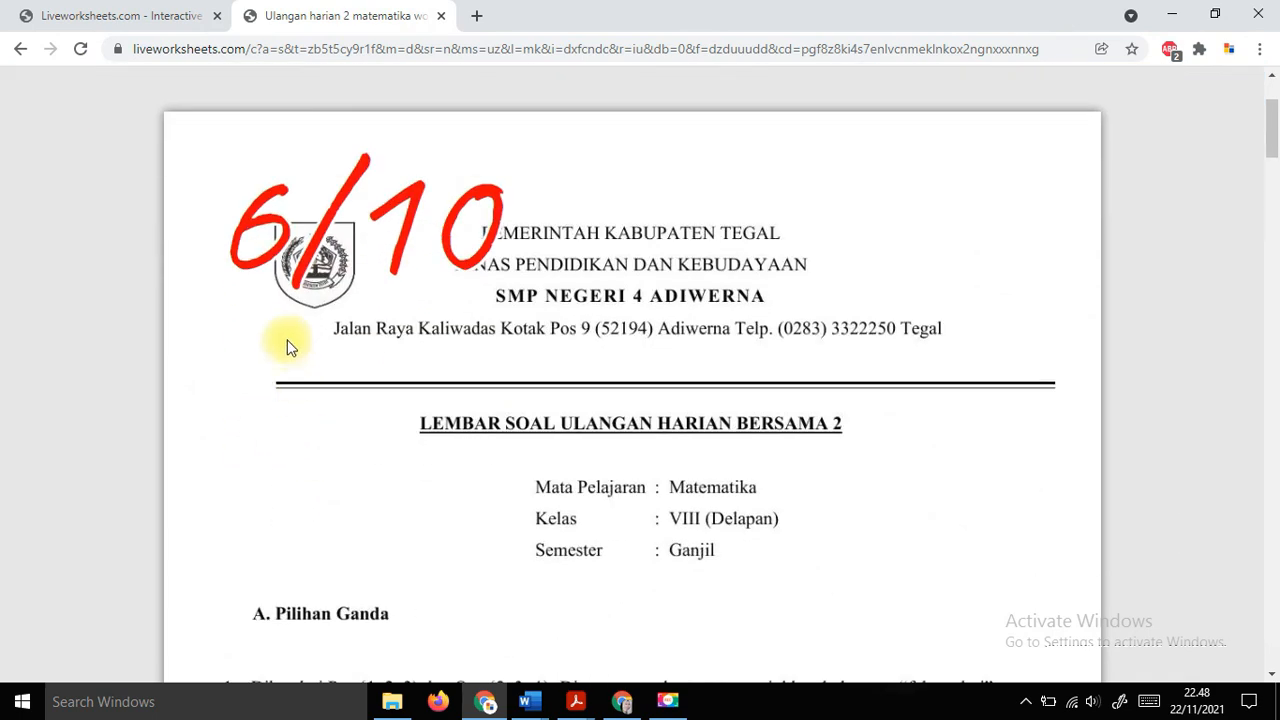
{"action": "scroll", "coordinate": [400, 243], "scroll_direction": "down", "scroll_amount": 3}
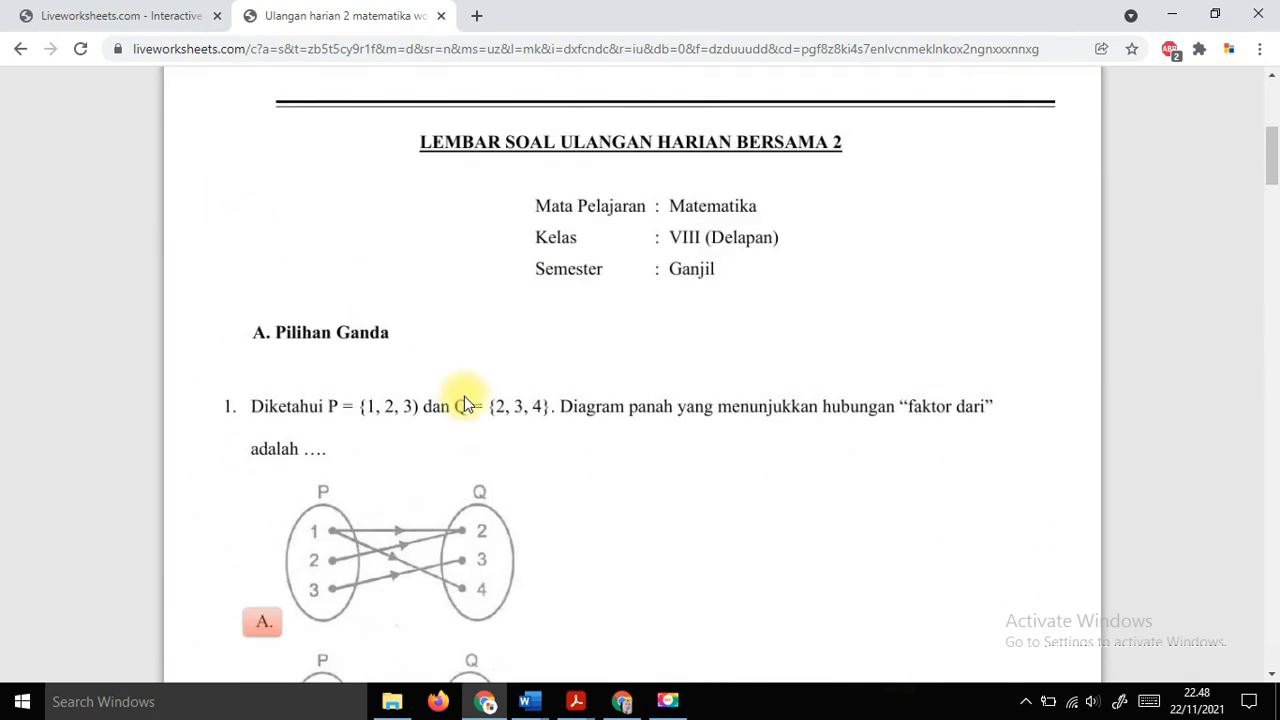
{"action": "scroll", "coordinate": [466, 400], "scroll_direction": "up", "scroll_amount": 3}
{"action": "scroll", "coordinate": [490, 480], "scroll_direction": "down", "scroll_amount": 5}
{"action": "scroll", "coordinate": [490, 474], "scroll_direction": "down", "scroll_amount": 3}
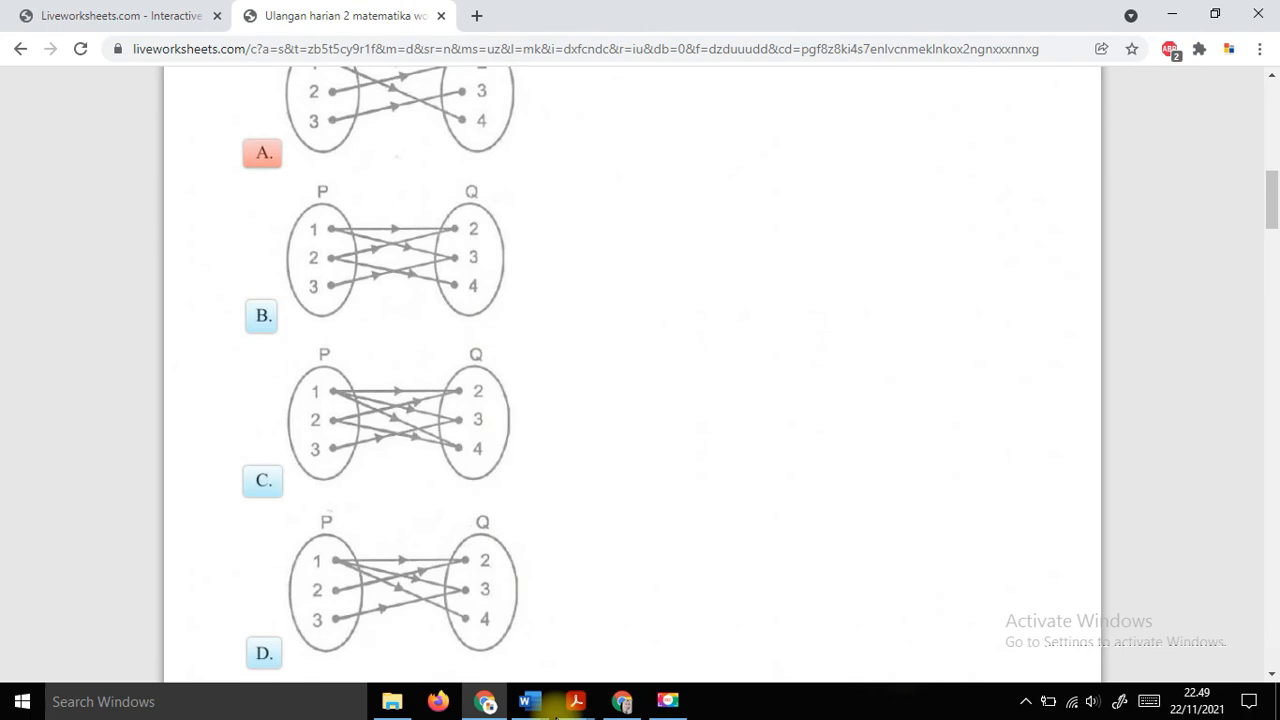
Switch to the teacher's browser window, open My mail box and examine the student submissions with their results and details.
{"action": "left_click", "coordinate": [622, 701]}
{"action": "scroll", "coordinate": [681, 340], "scroll_direction": "up", "scroll_amount": 8}
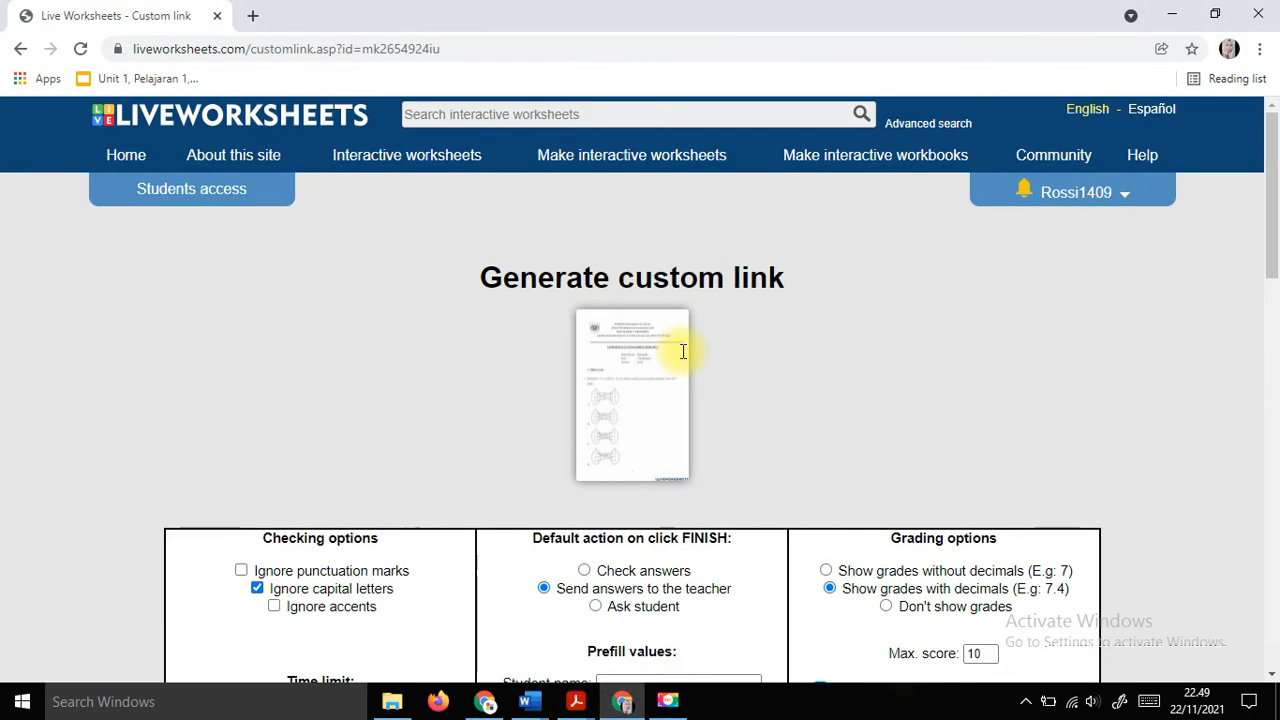
{"action": "left_click", "coordinate": [1081, 200]}
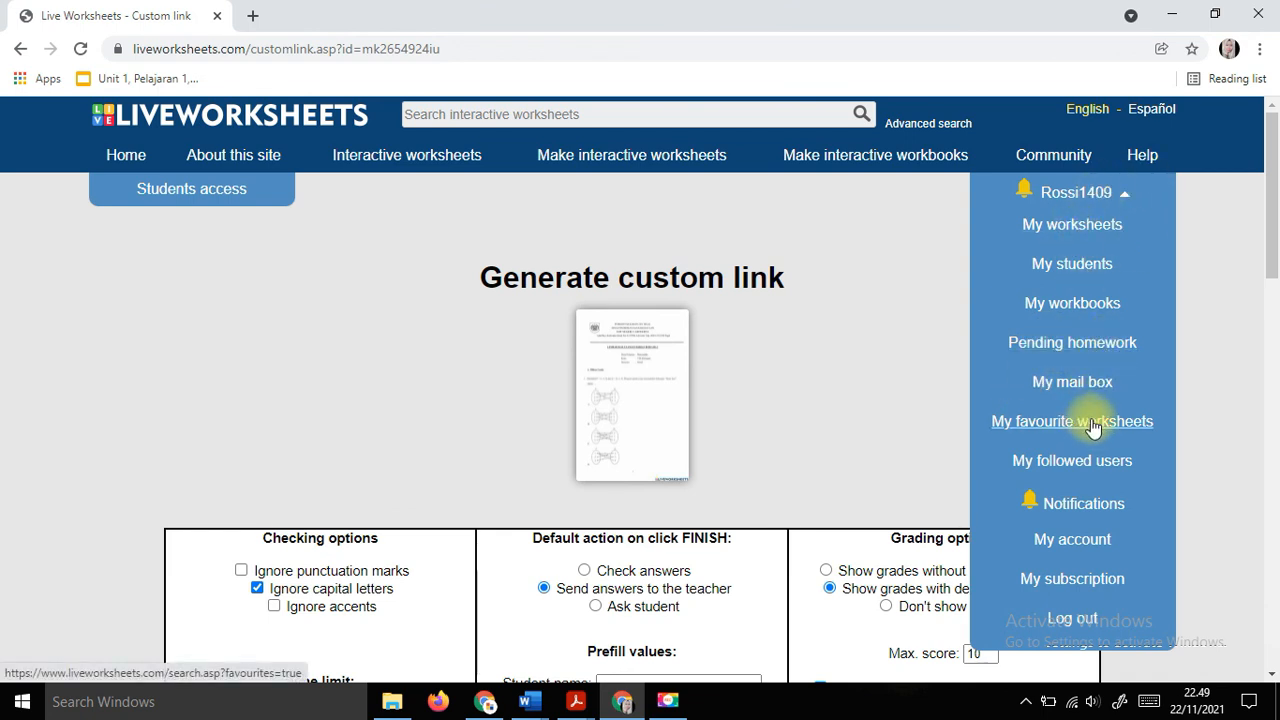
{"action": "left_click", "coordinate": [1075, 383]}
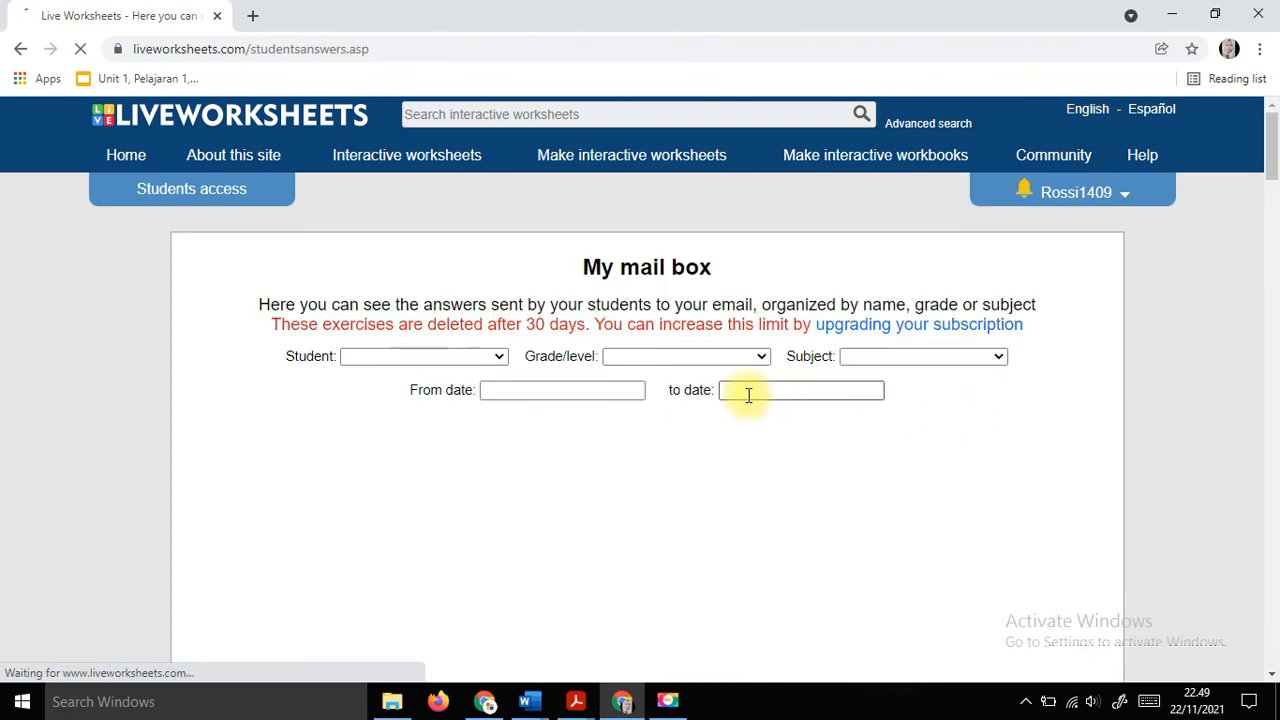
{"action": "scroll", "coordinate": [674, 495], "scroll_direction": "down", "scroll_amount": 2}
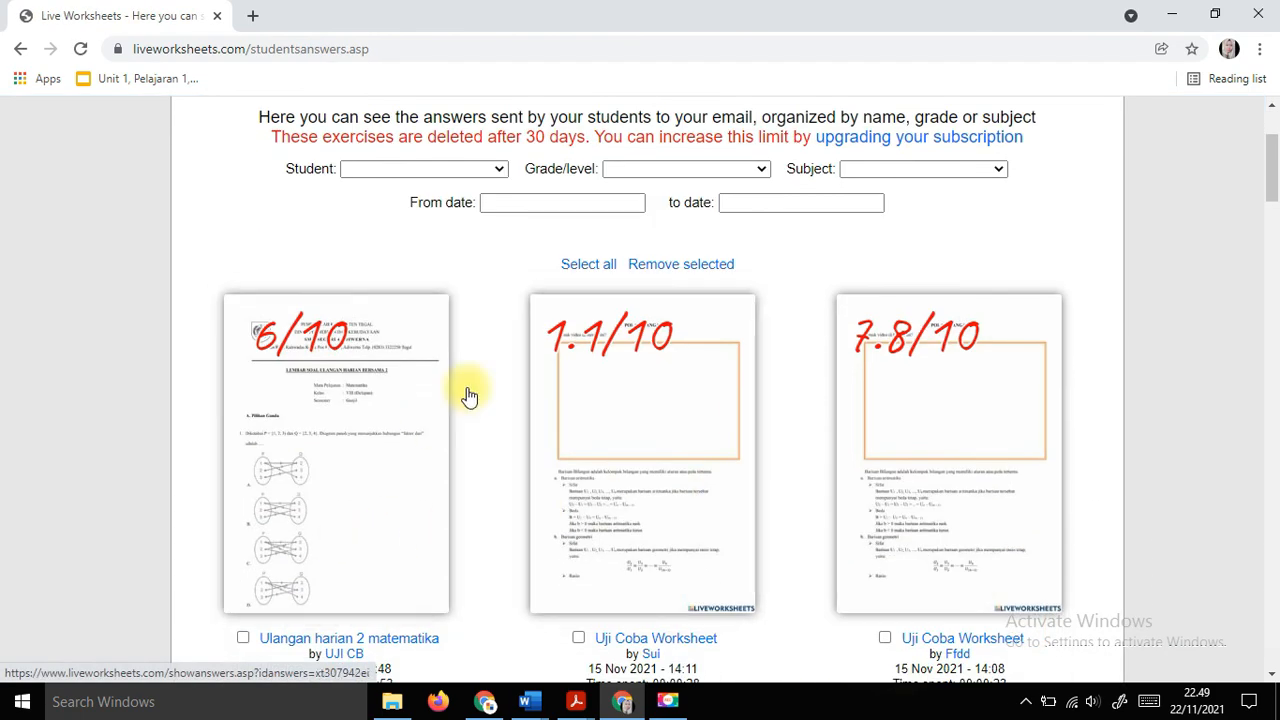
{"action": "scroll", "coordinate": [297, 497], "scroll_direction": "down", "scroll_amount": 3}
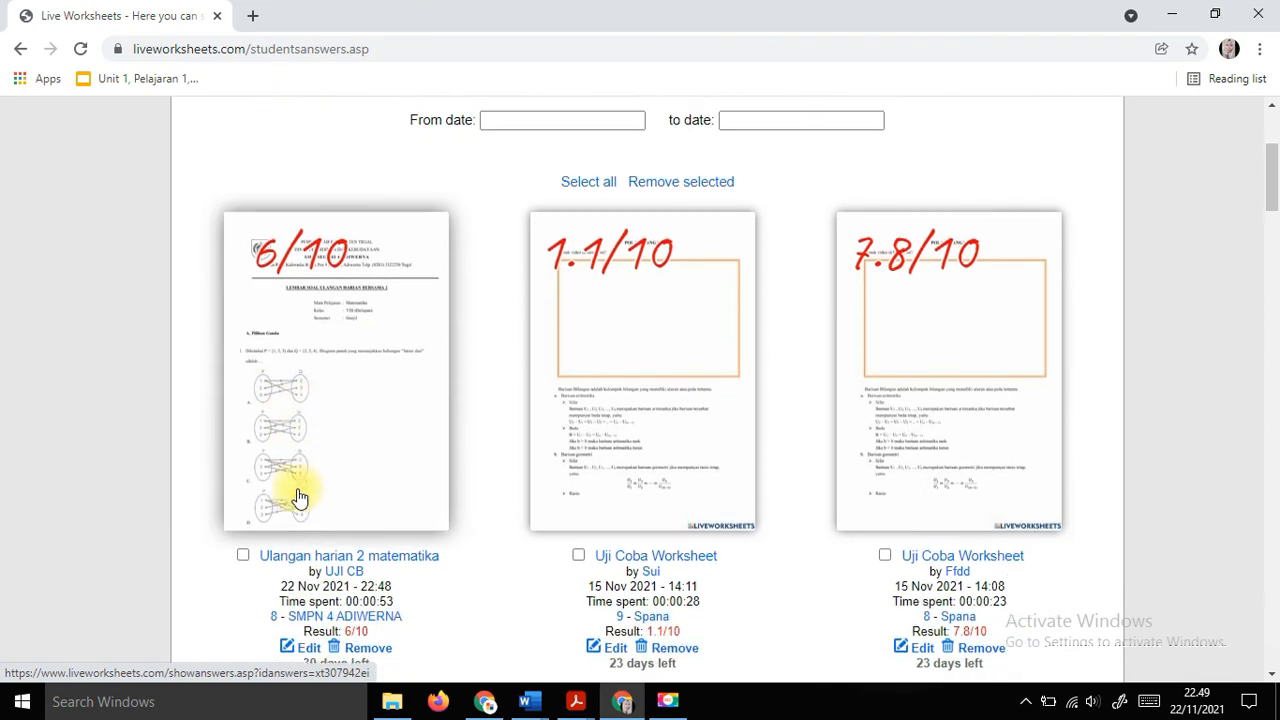
{"action": "scroll", "coordinate": [337, 326], "scroll_direction": "up", "scroll_amount": 2}
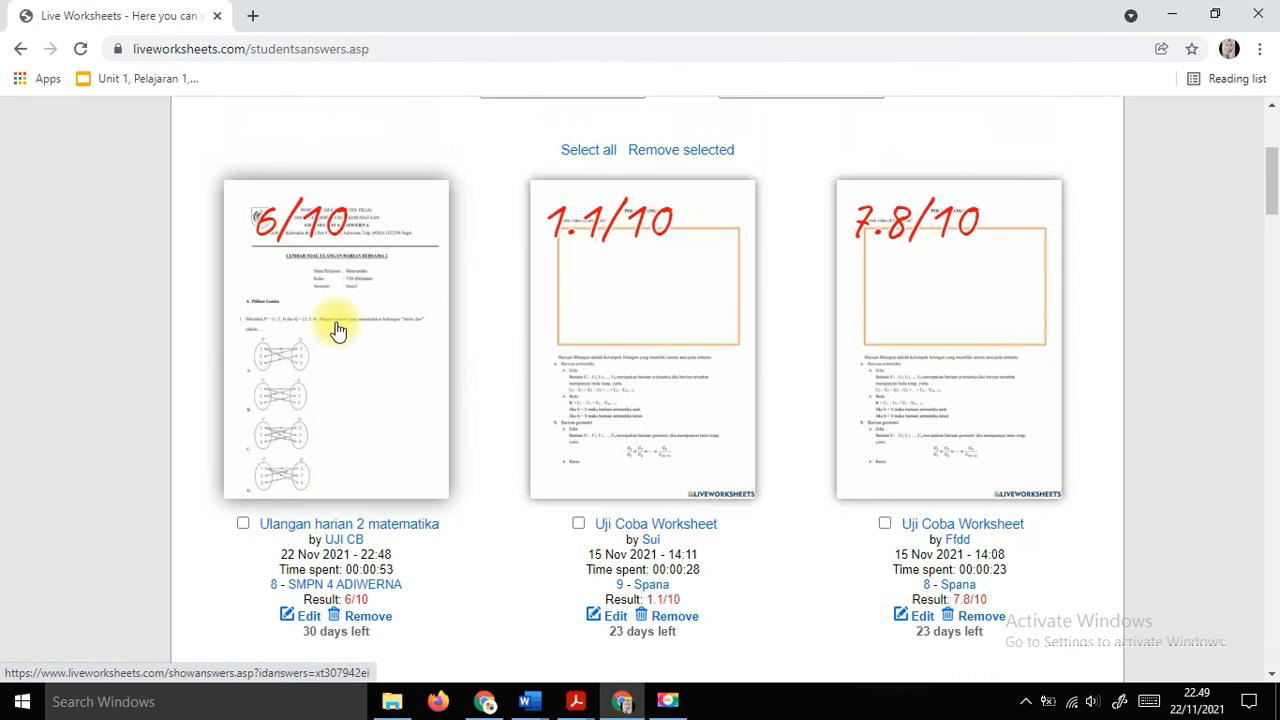
{"action": "scroll", "coordinate": [782, 337], "scroll_direction": "up", "scroll_amount": 3}
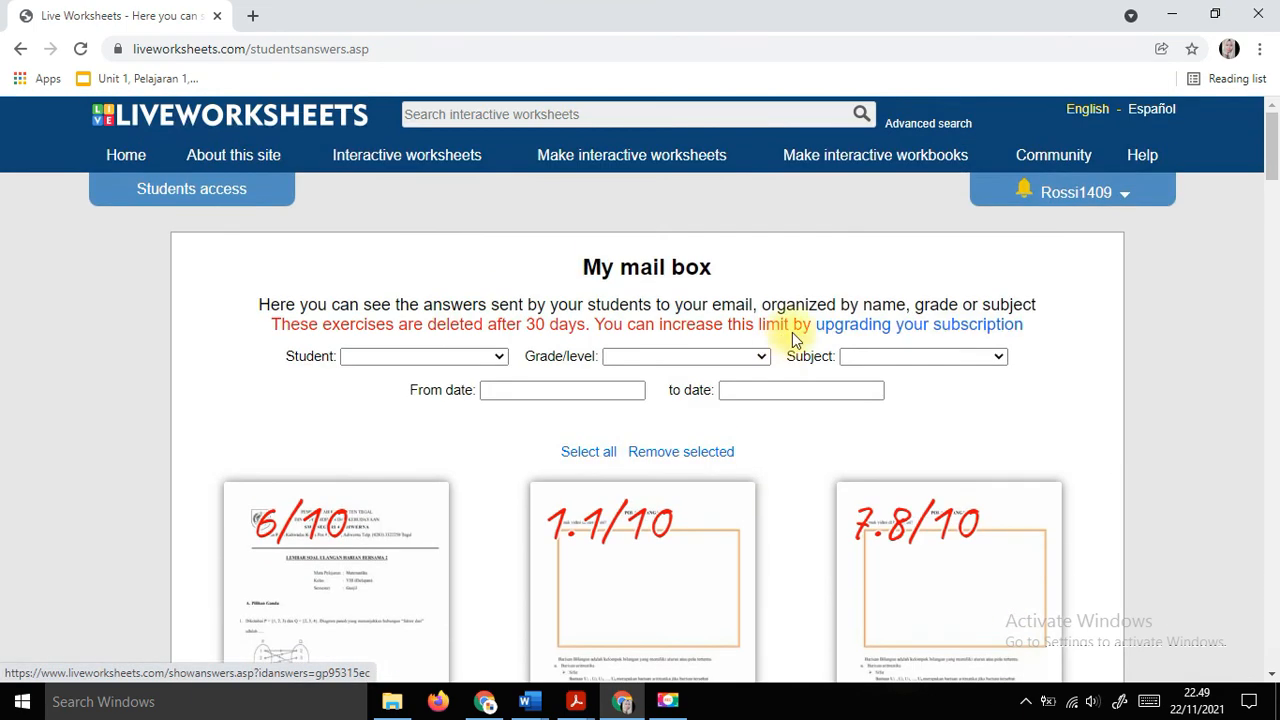